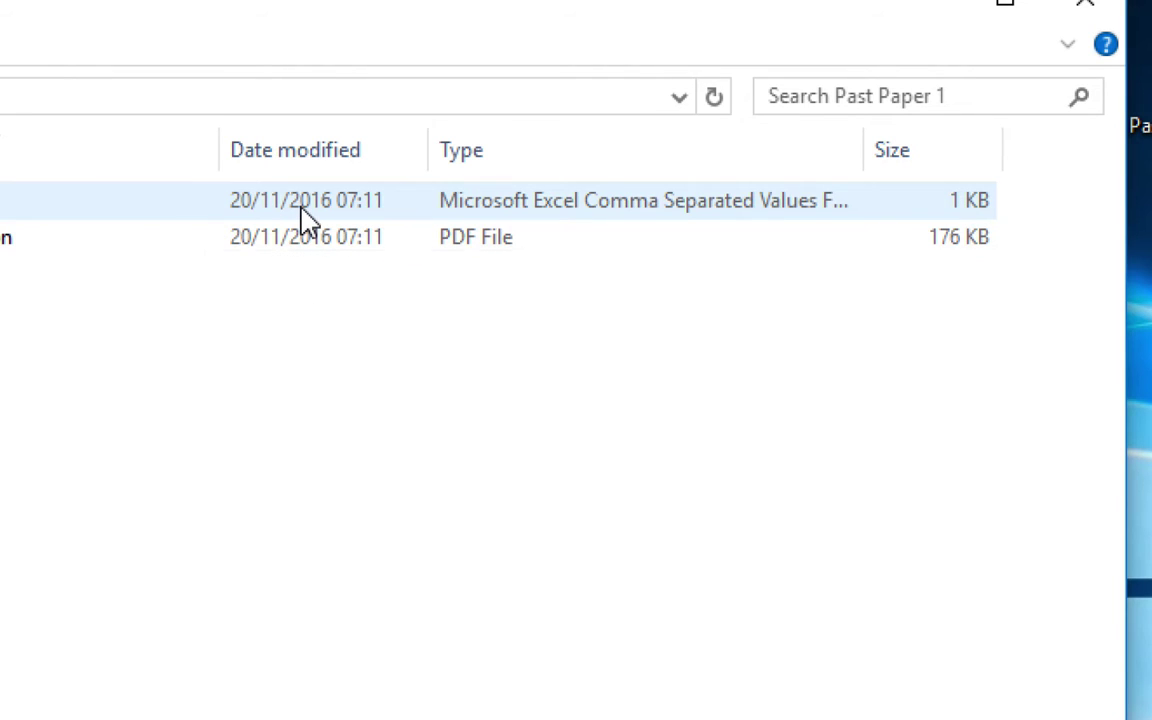
- Open the J1431income CSV file from the Past Paper 1 folder and fit column A's width to its contents
{"action": "double_click", "coordinate": [308, 220]}
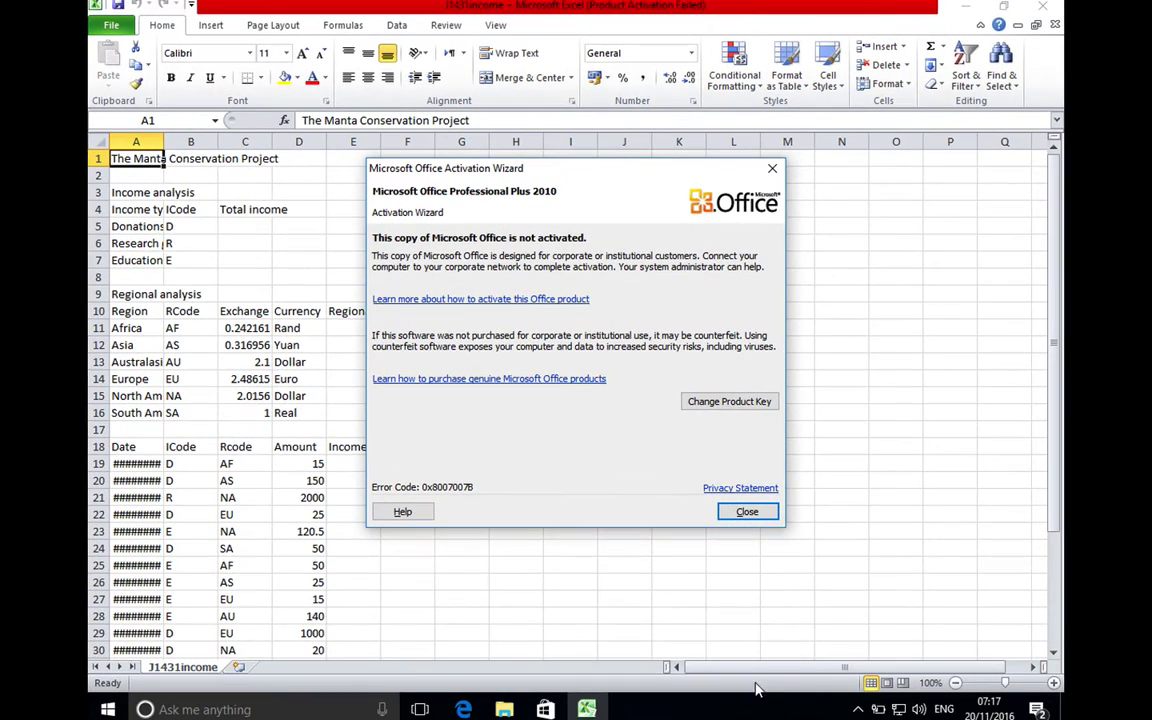
{"action": "left_click", "coordinate": [747, 512]}
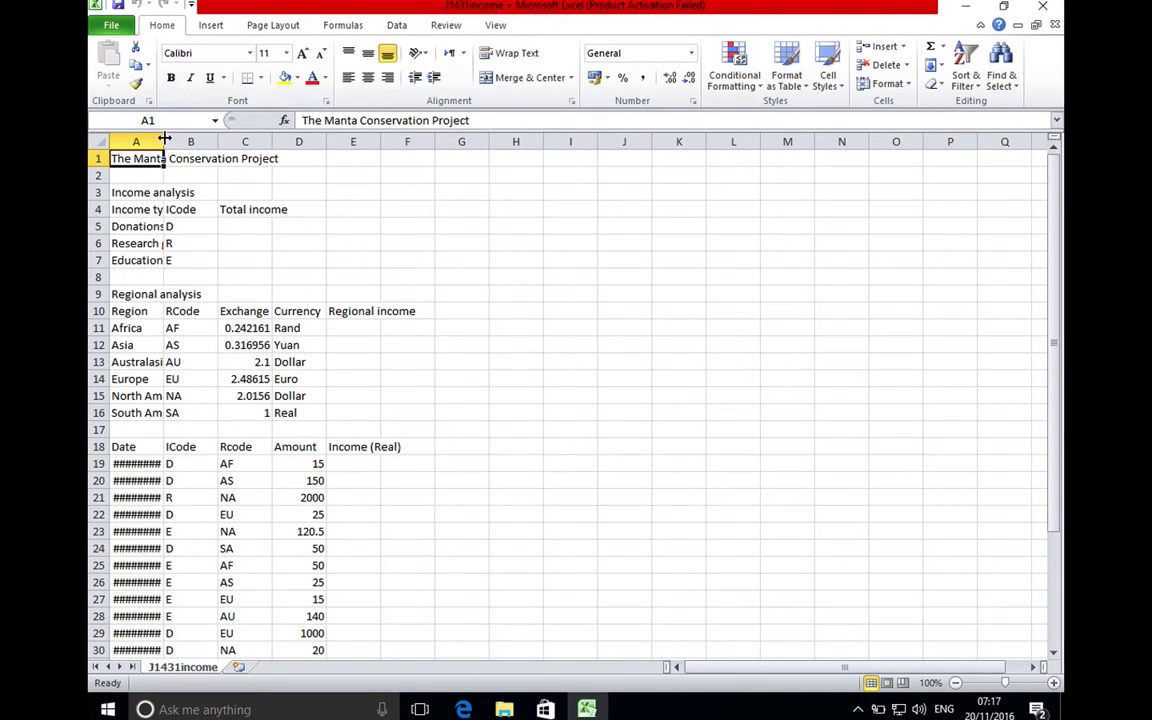
{"action": "key", "text": "alt+h"}
{"action": "key", "text": "o"}
{"action": "key", "text": "i"}
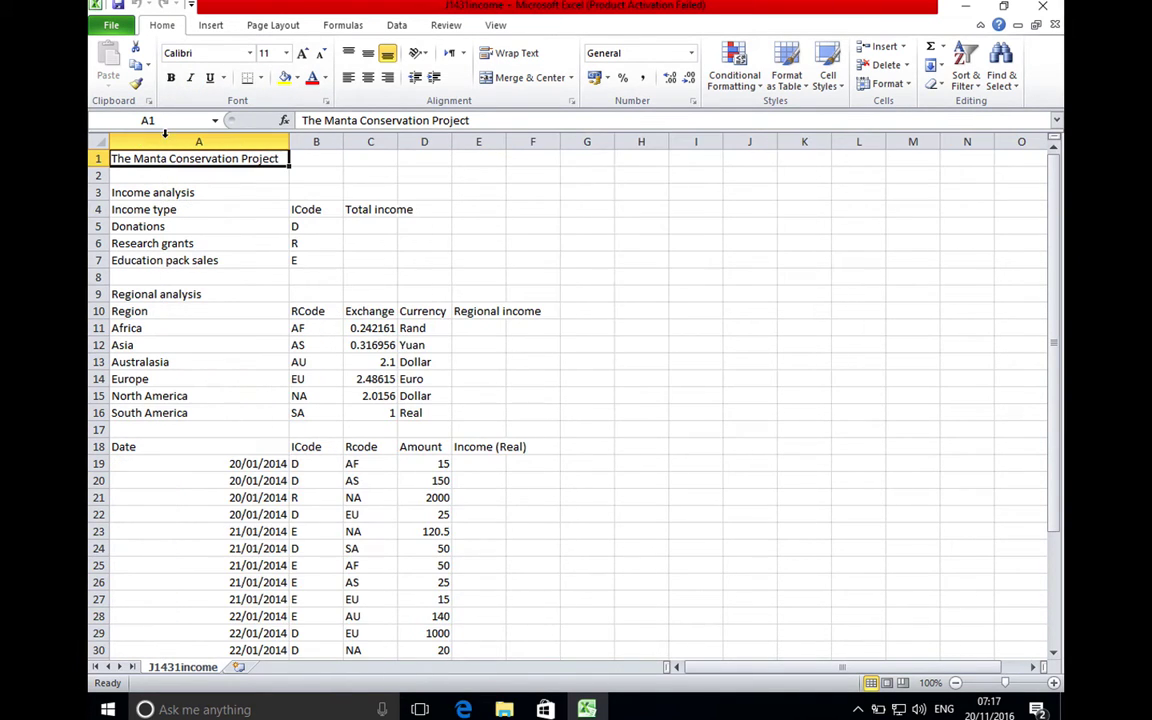
- Save the file as an Excel Workbook named J1431income in the Past Paper 1 folder
{"action": "left_click", "coordinate": [111, 26]}
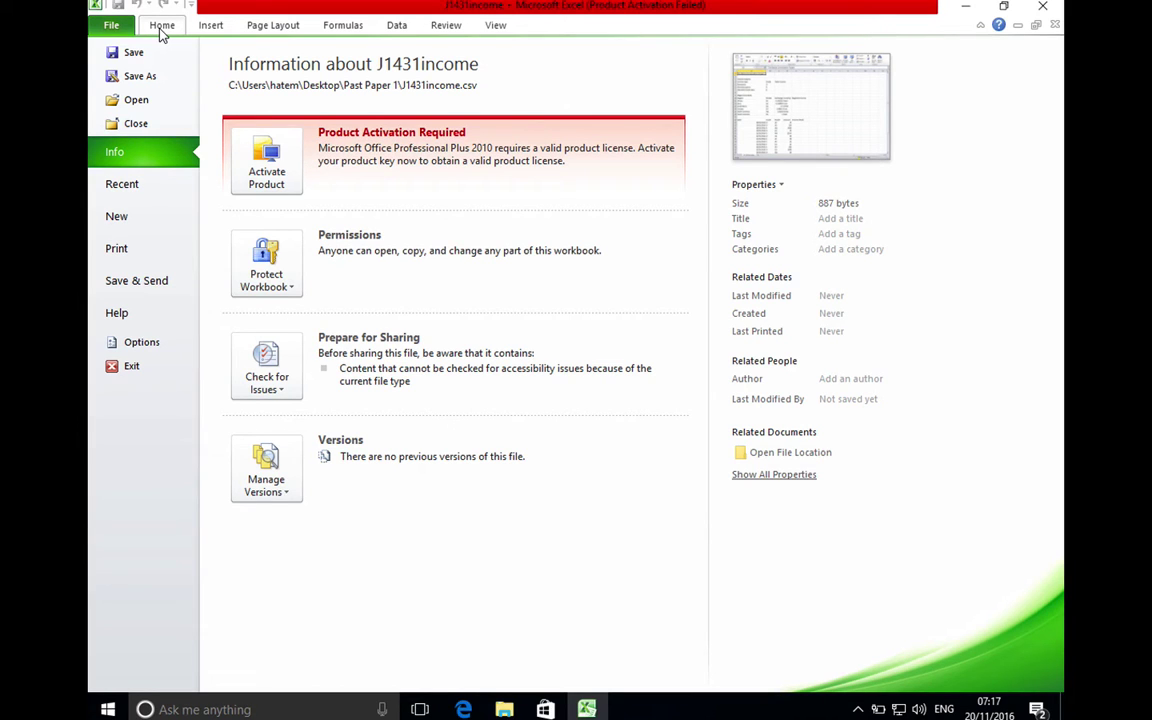
{"action": "left_click", "coordinate": [145, 77]}
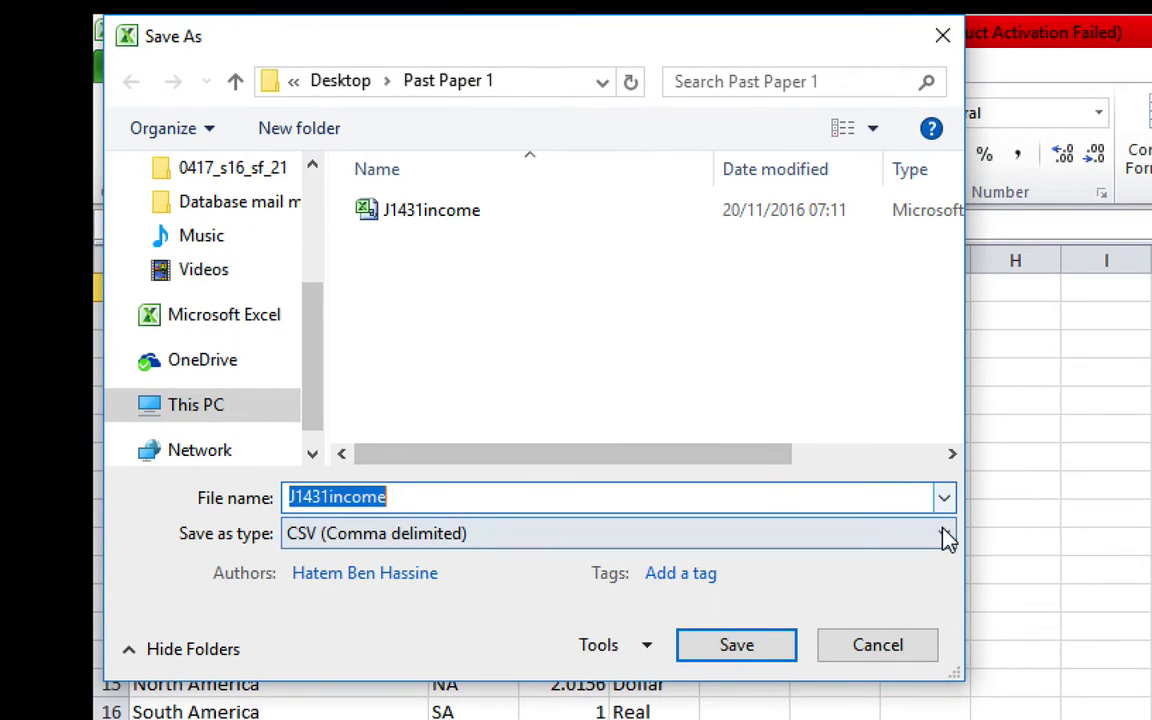
{"action": "left_click", "coordinate": [675, 355]}
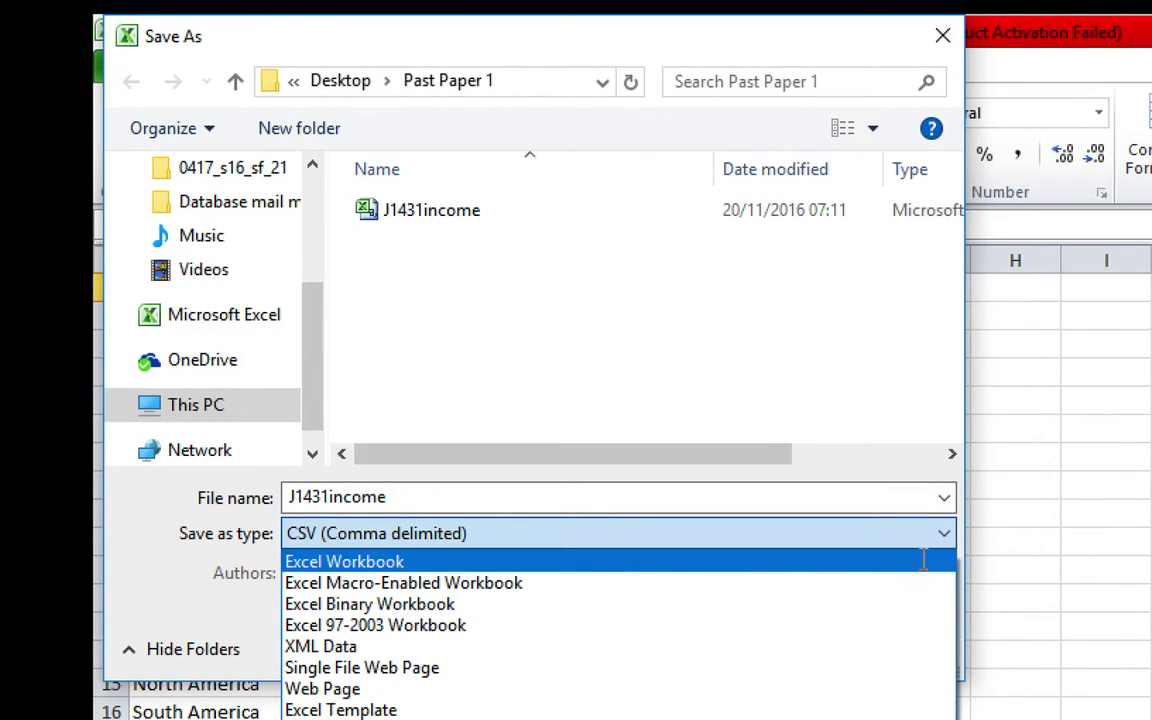
{"action": "left_click", "coordinate": [925, 570]}
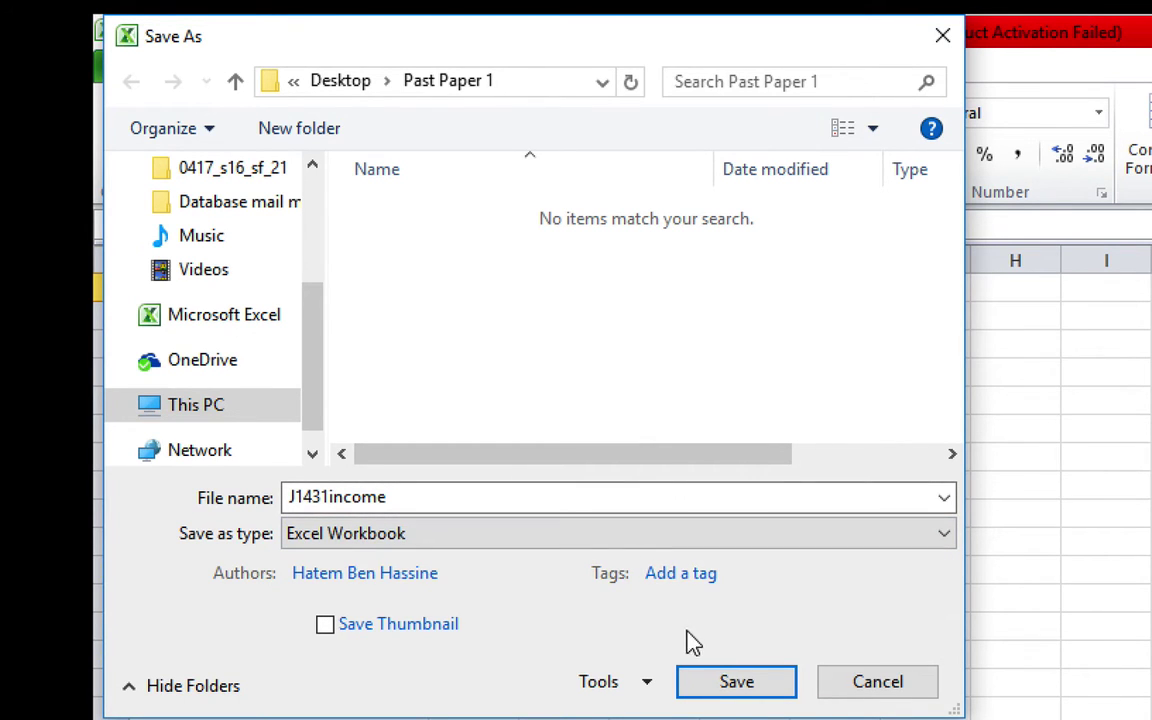
{"action": "left_click", "coordinate": [733, 684]}
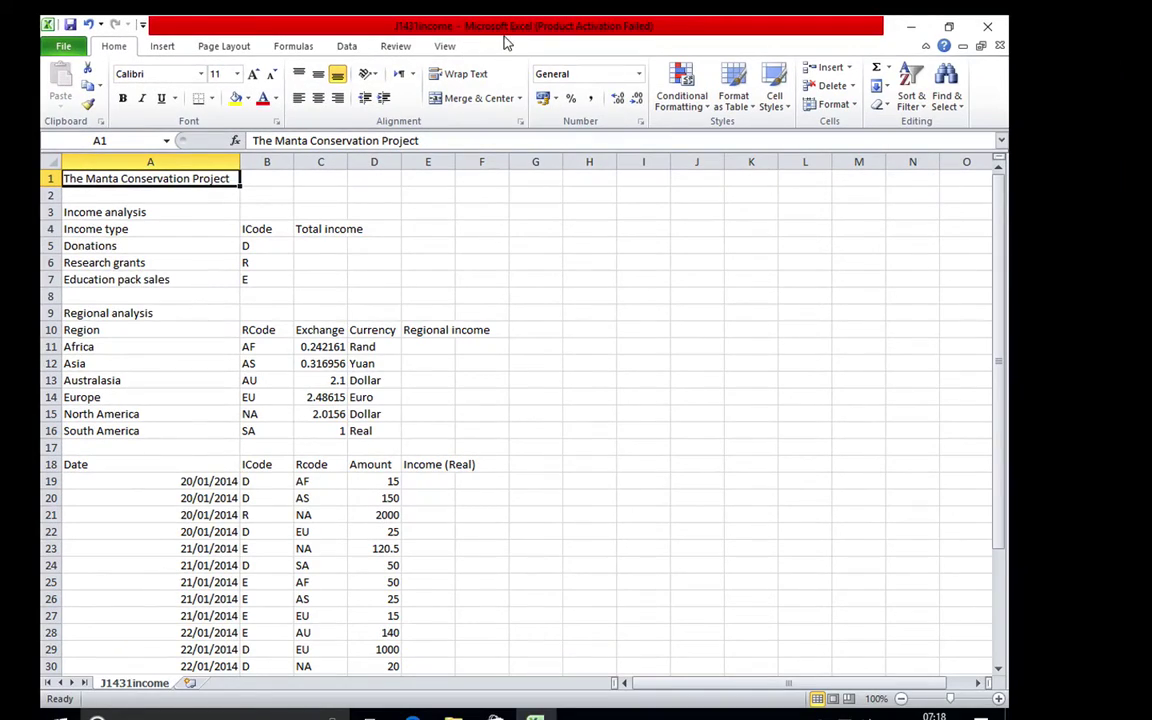
{"action": "left_click", "coordinate": [66, 46]}
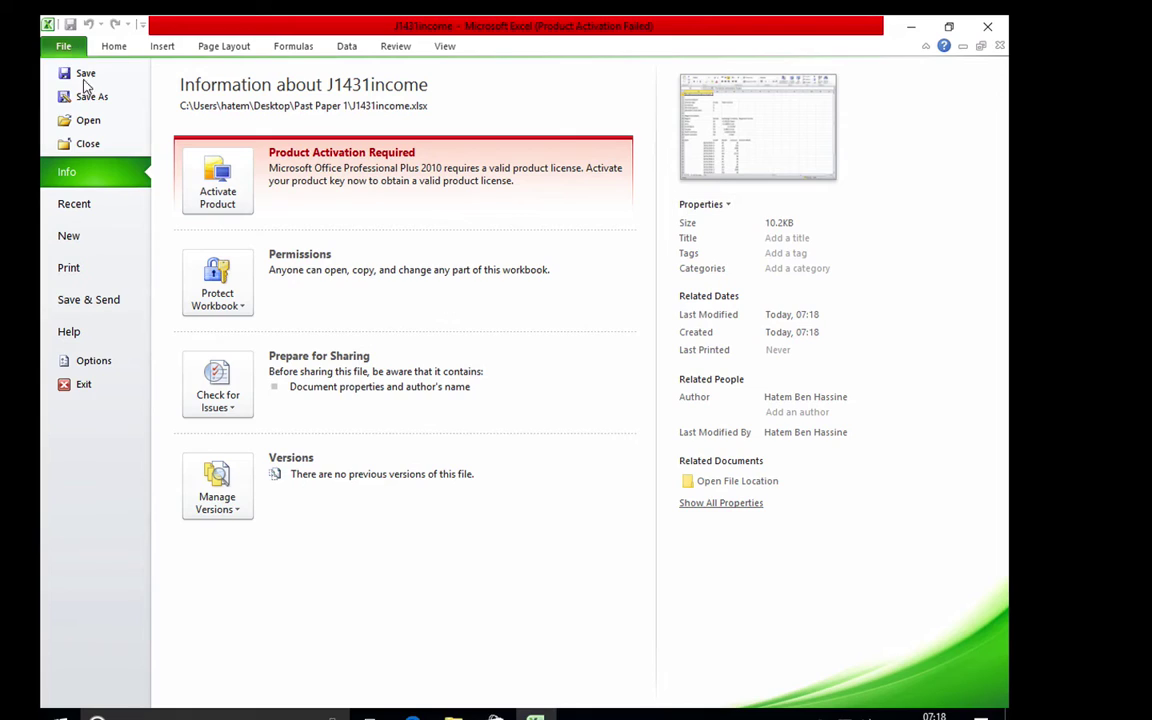
{"action": "left_click", "coordinate": [93, 97]}
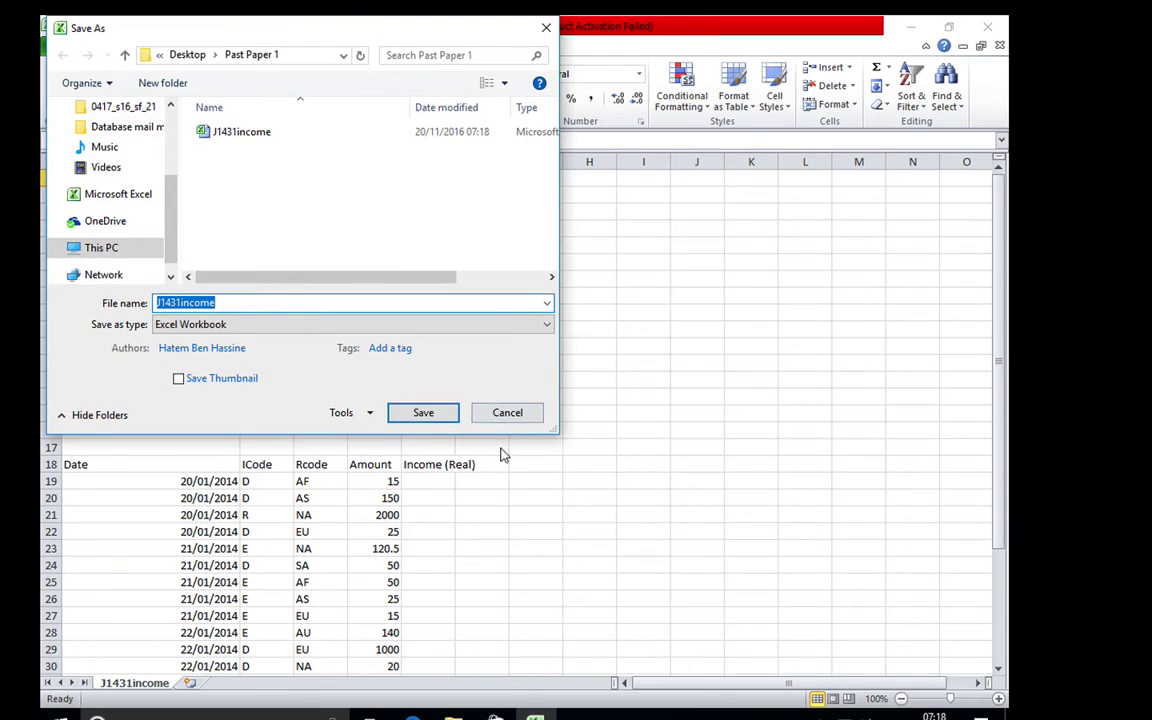
{"action": "left_click", "coordinate": [513, 413]}
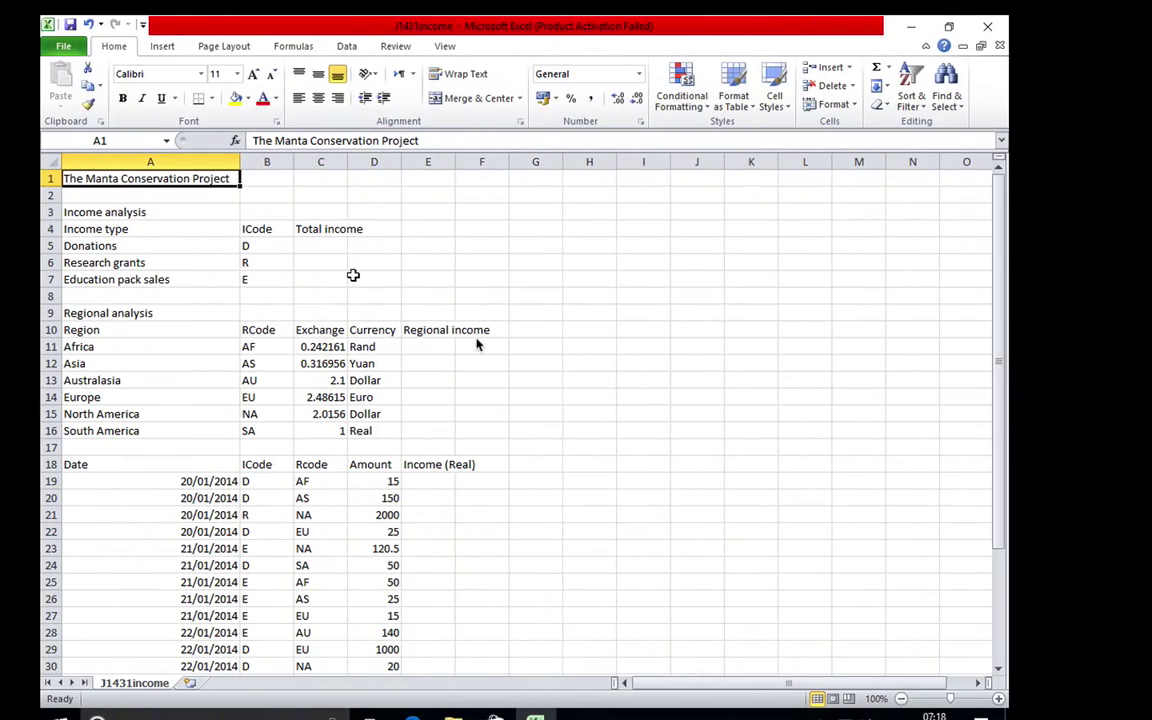
- Add a page header to the worksheet with "Week 4" in its left section
{"action": "left_click", "coordinate": [162, 50]}
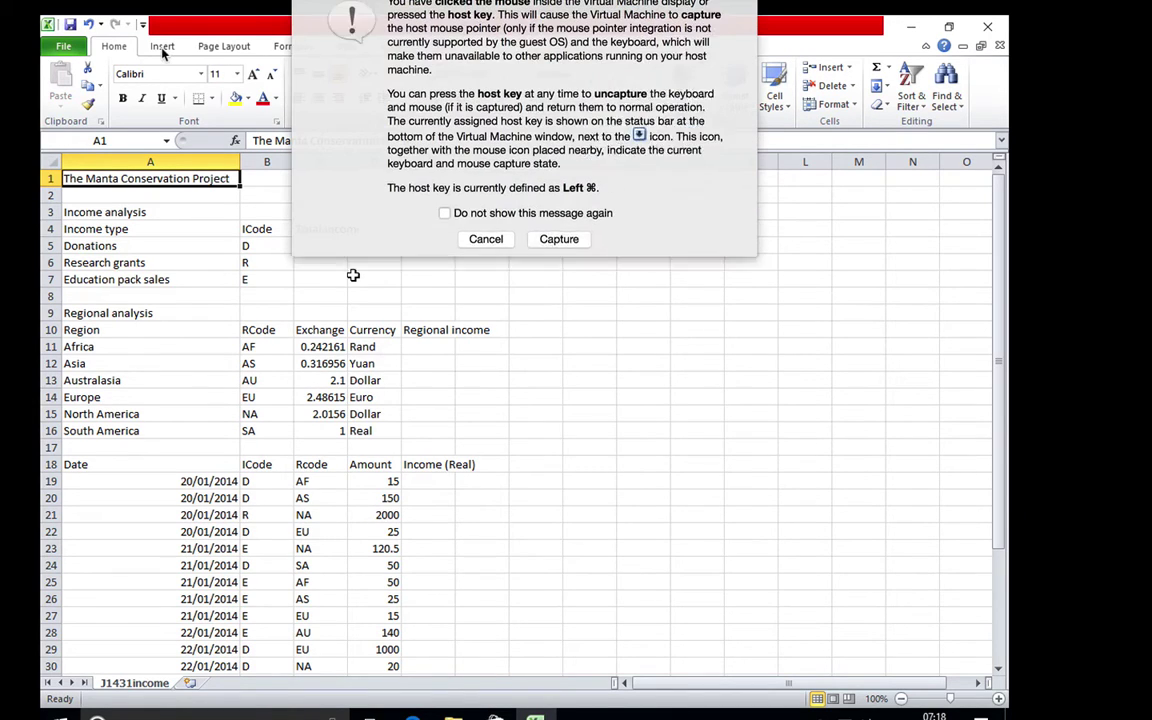
{"action": "left_click", "coordinate": [559, 239]}
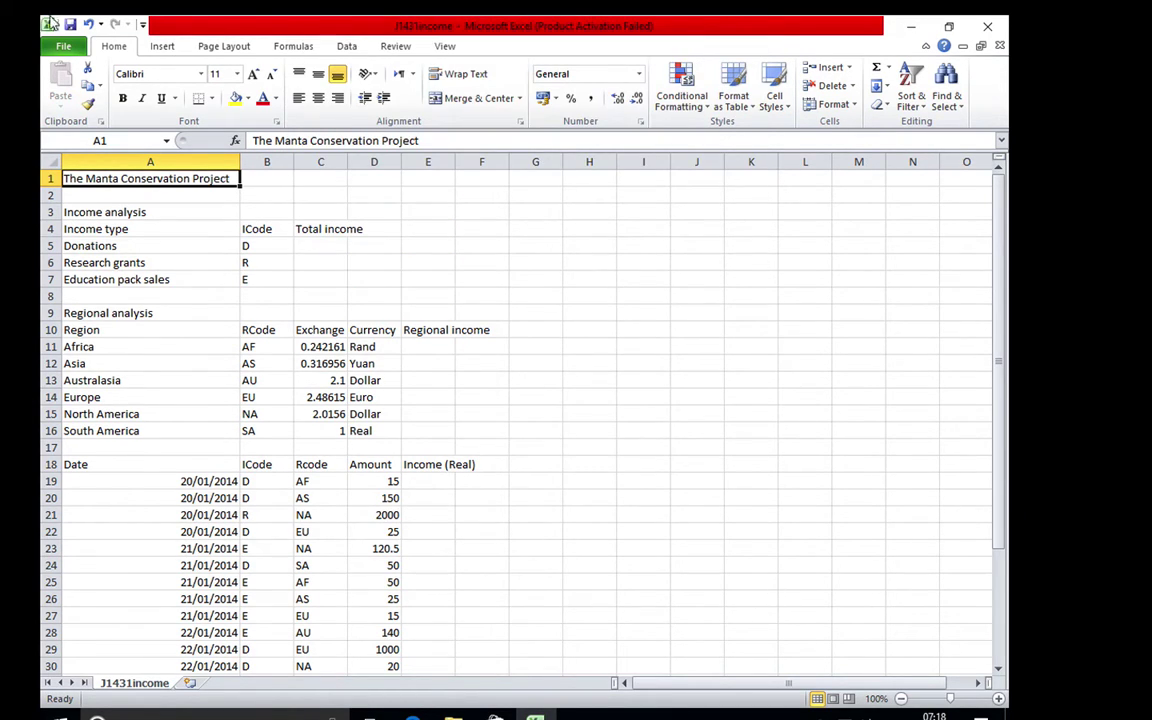
{"action": "left_click", "coordinate": [157, 47]}
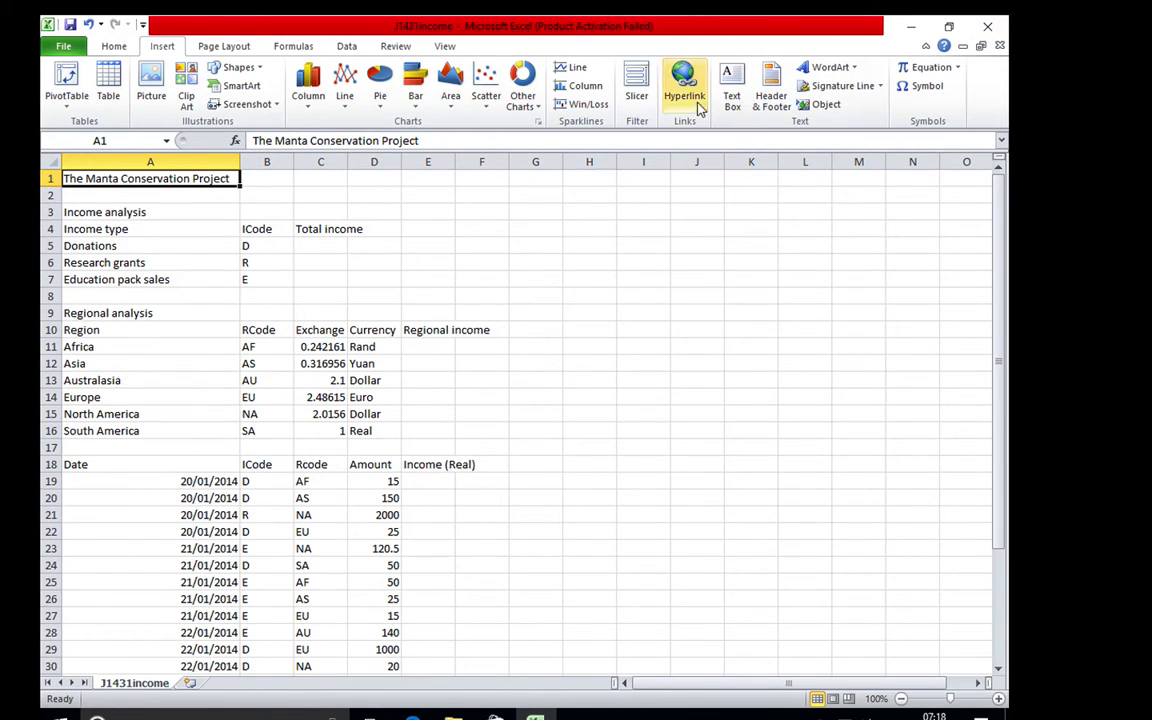
{"action": "left_click", "coordinate": [771, 85]}
{"action": "left_click", "coordinate": [196, 227]}
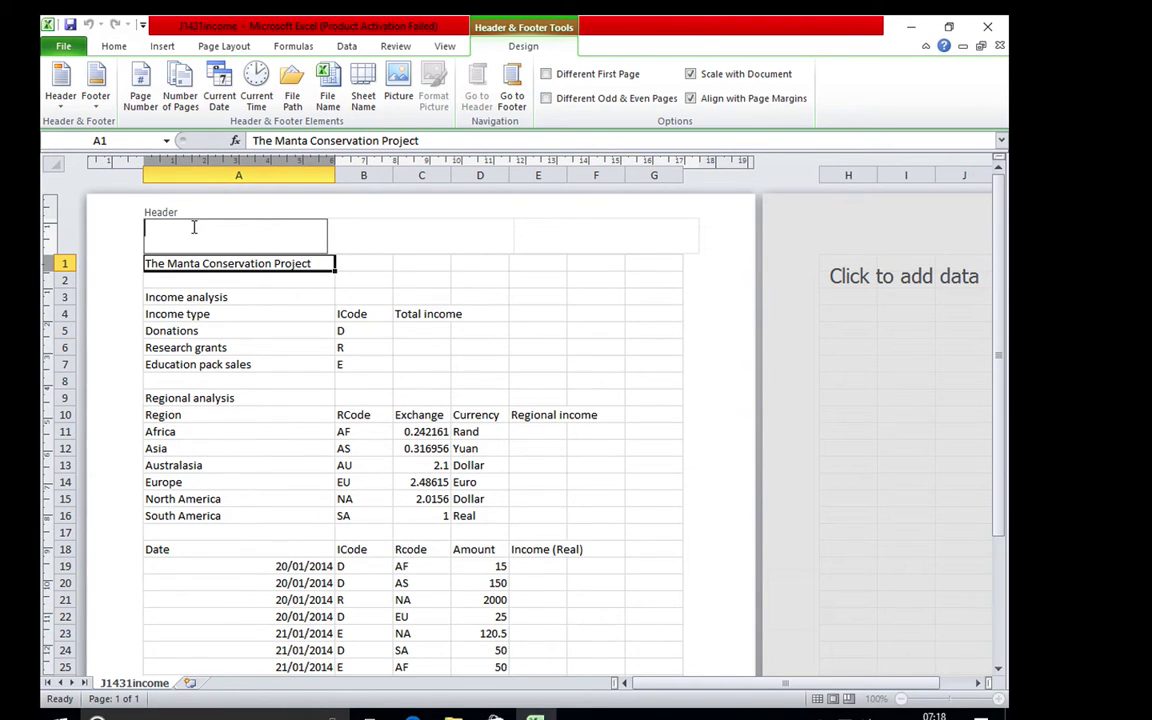
{"action": "type", "text": "Week 4"}
- Enter "Last edited by" followed by the editor's name in the right section of the header
{"action": "left_click", "coordinate": [632, 238]}
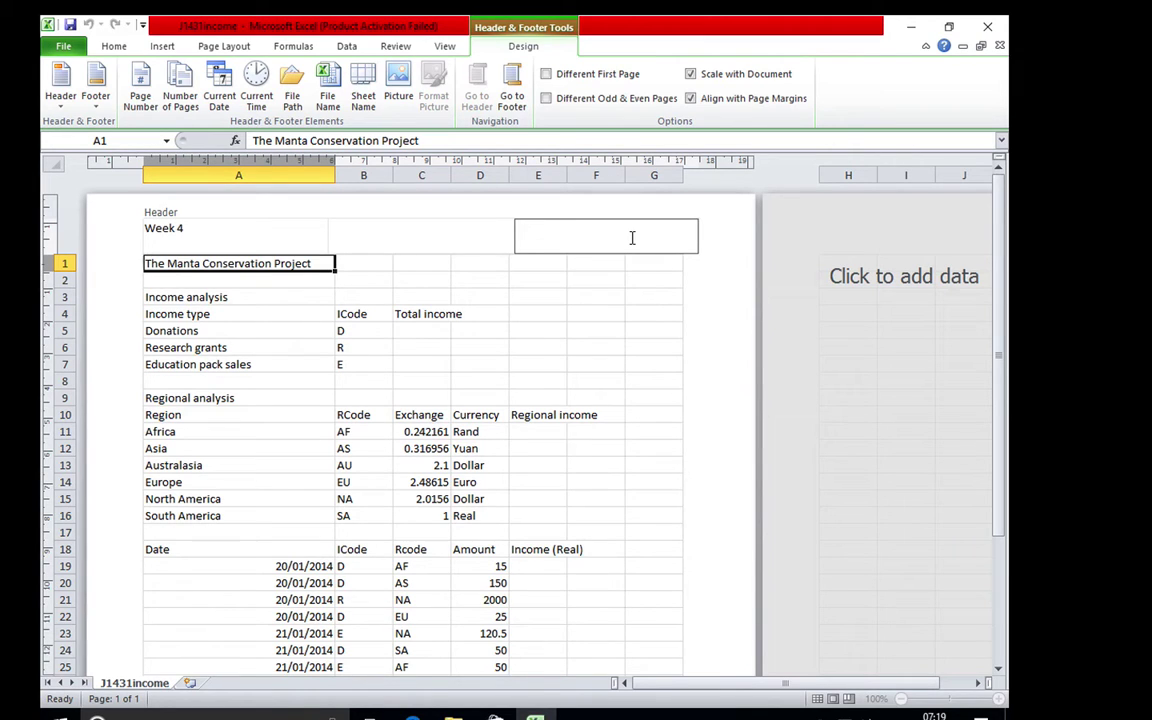
{"action": "type", "text": "Laste"}
{"action": "key", "text": "BackSpace"}
{"action": "type", "text": "edited by Mr Hassine"}
{"action": "left_click", "coordinate": [621, 333]}
- Enter the centre and candidate numbers in the left section of the page footer
{"action": "scroll", "coordinate": [614, 342], "scroll_direction": "down", "scroll_amount": 8}
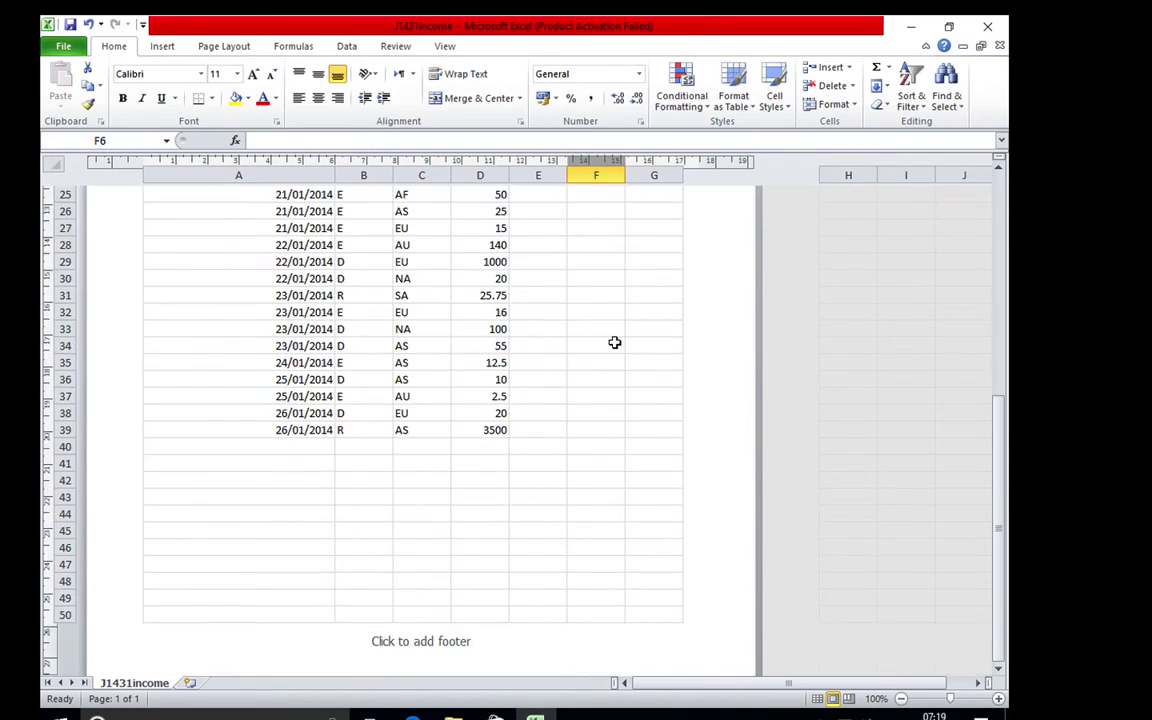
{"action": "scroll", "coordinate": [614, 342], "scroll_direction": "down", "scroll_amount": 6}
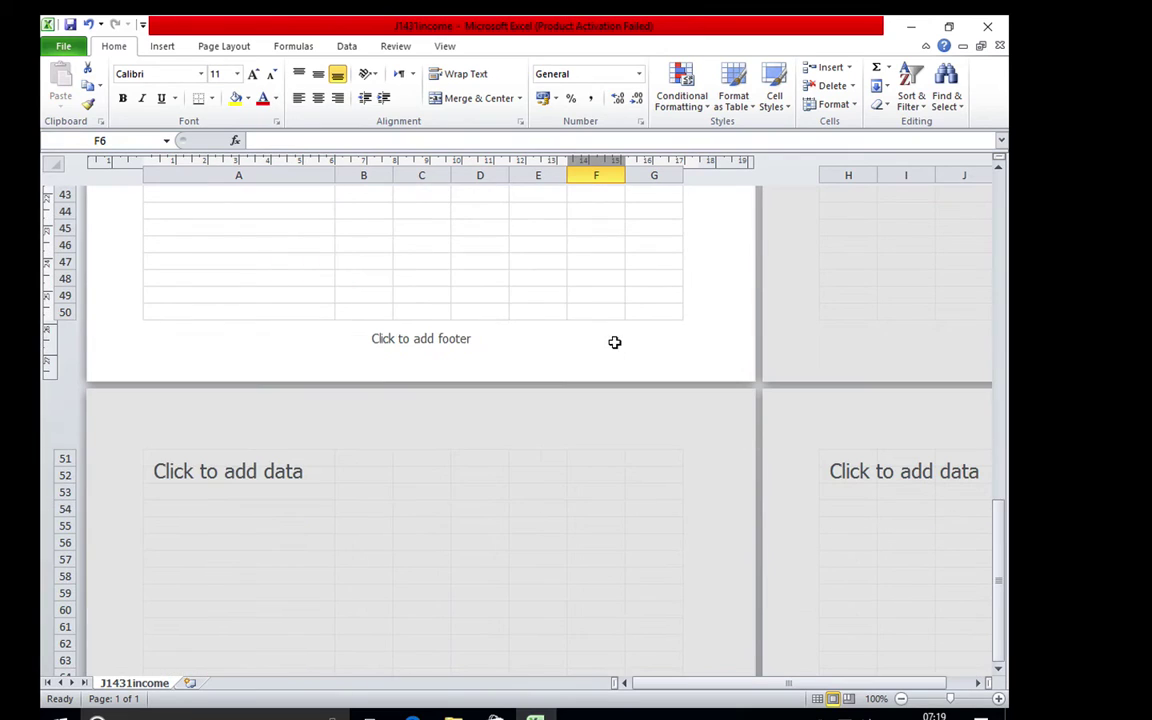
{"action": "left_click", "coordinate": [266, 341]}
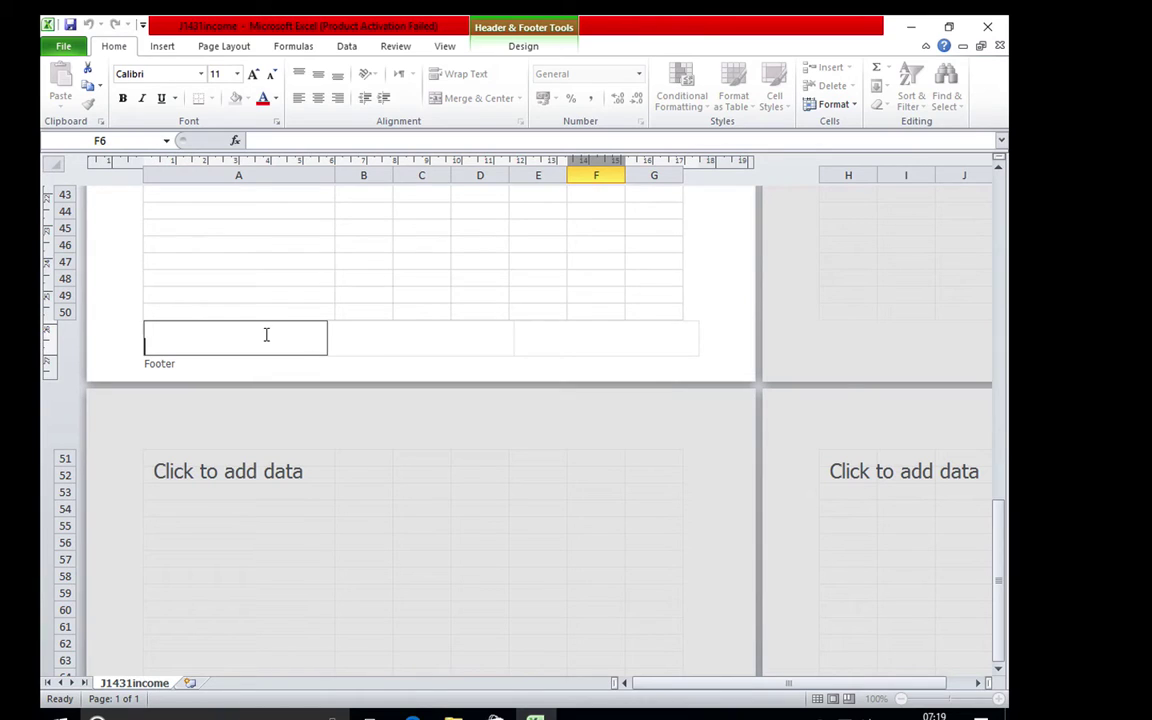
{"action": "type", "text": "Qo"}
{"action": "key", "text": "BackSpace"}
{"action": "type", "text": "046"}
{"action": "key", "text": "BackSpace"}
{"action": "key", "text": "BackSpace"}
{"action": "key", "text": "BackSpace"}
{"action": "key", "text": "BackSpace"}
{"action": "type", "text": "99999 88888"}
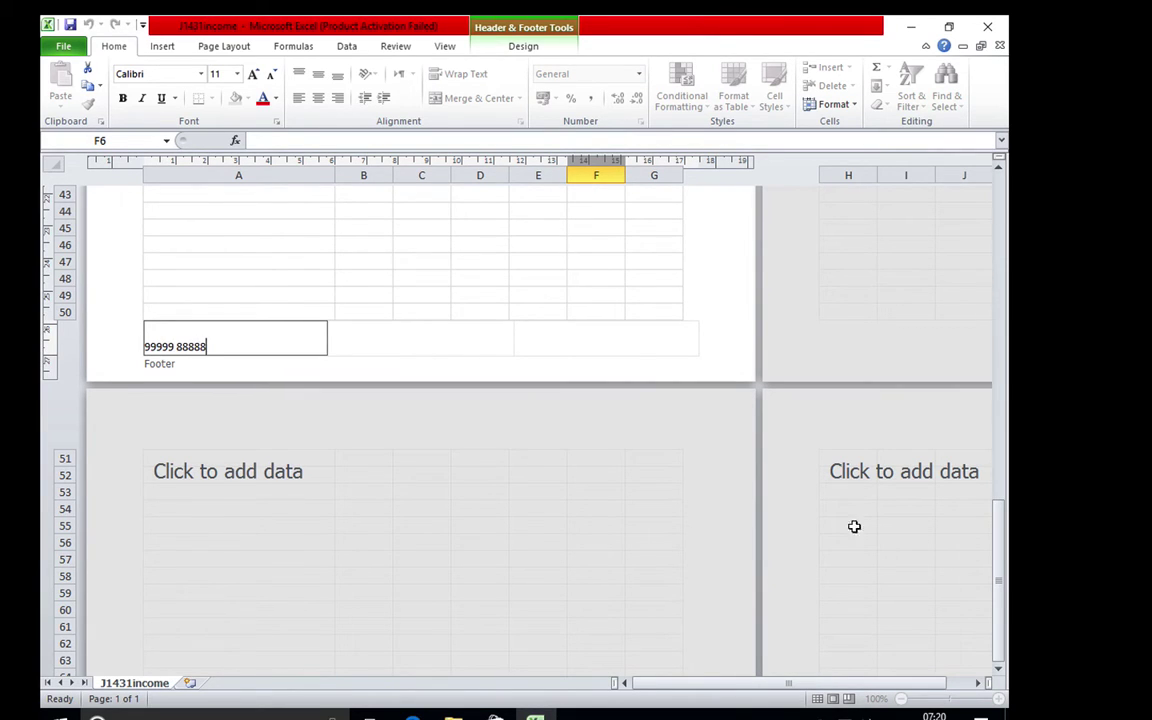
- Enter "Last edited on 20/12/2017 at 9:00" in the right section of the footer
{"action": "left_click", "coordinate": [621, 343]}
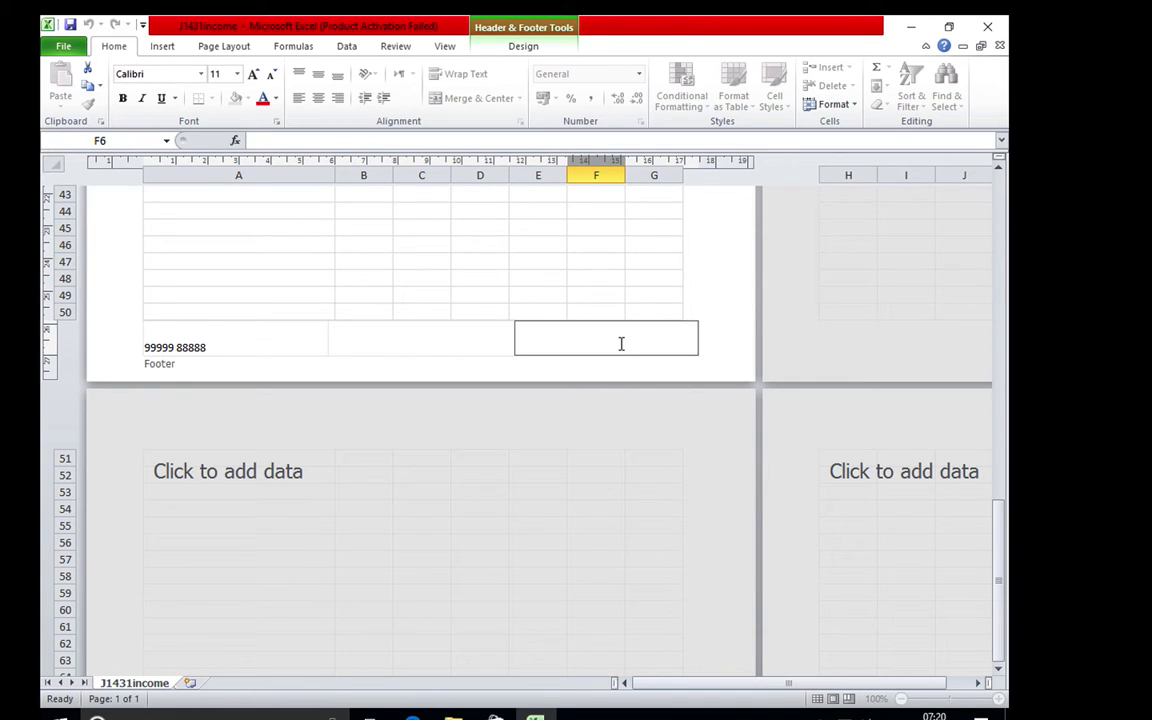
{"action": "type", "text": "Last Edited on"}
{"action": "left_click", "coordinate": [653, 348]}
{"action": "key", "text": "BackSpace"}
{"action": "type", "text": "e"}
{"action": "type", "text": "2-"}
{"action": "key", "text": "BackSpace"}
{"action": "type", "text": "0"}
{"action": "type", "text": "/12/2017 at"}
{"action": "type", "text": "9:00"}
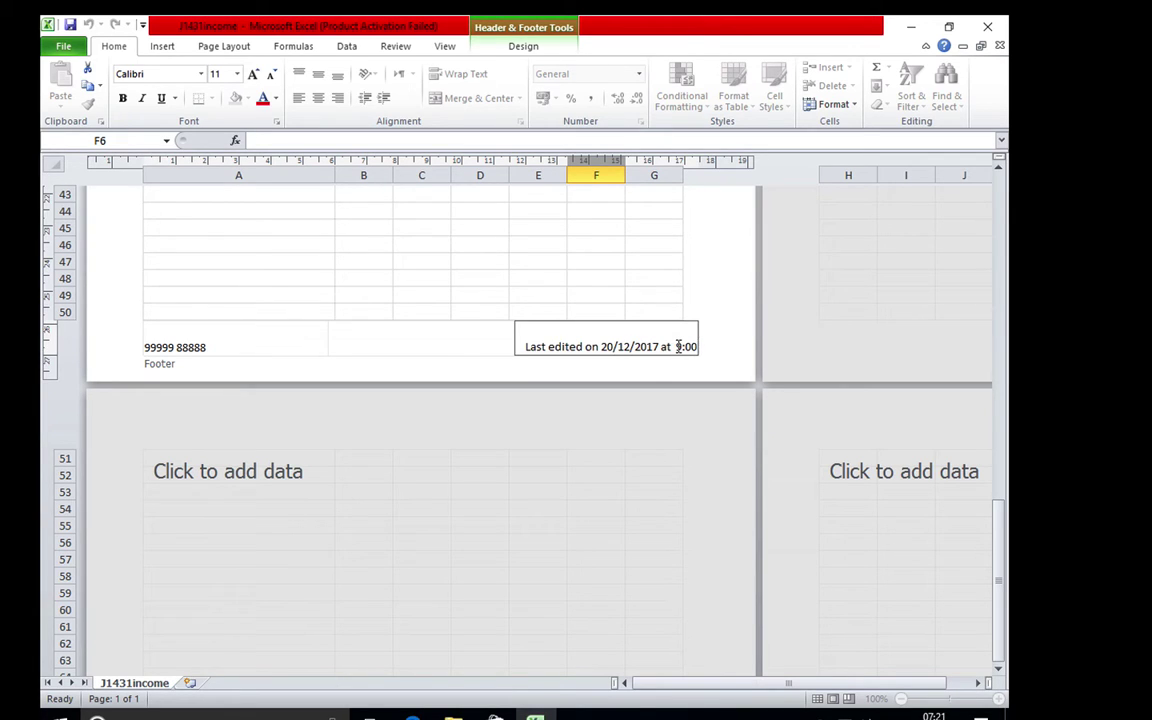
{"action": "left_click", "coordinate": [542, 278]}
- Check the finished page header and switch the worksheet back to Normal view
{"action": "scroll", "coordinate": [545, 281], "scroll_direction": "down", "scroll_amount": 6}
{"action": "scroll", "coordinate": [545, 281], "scroll_direction": "up", "scroll_amount": 20}
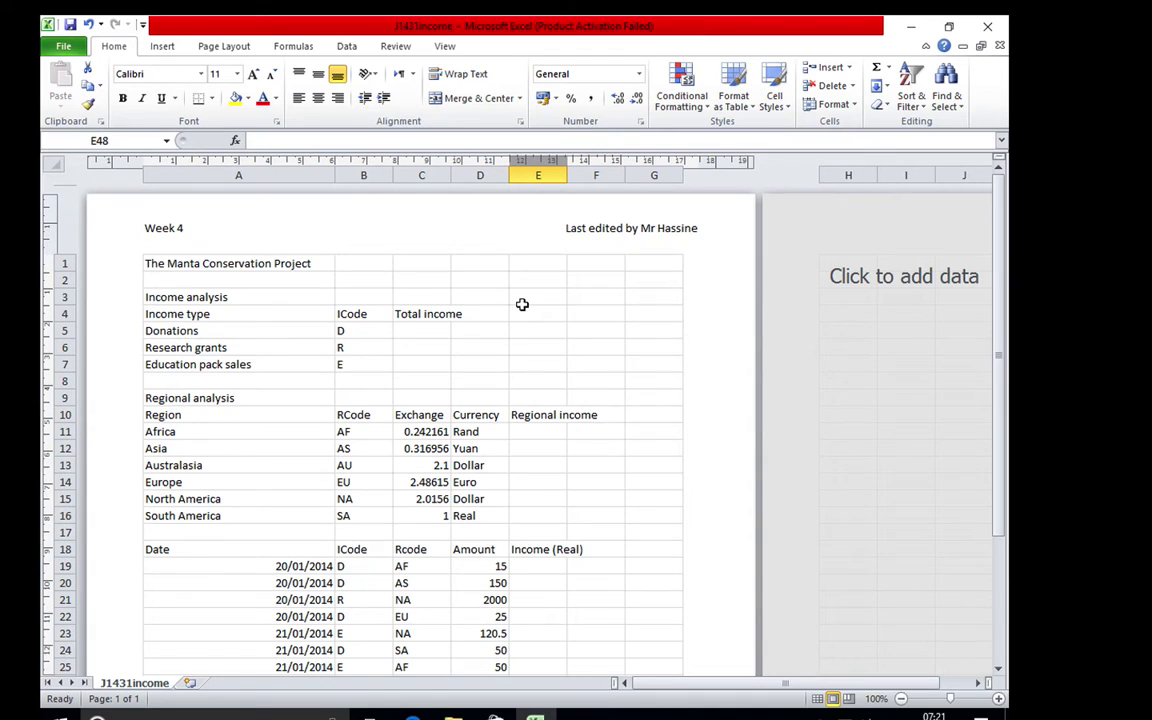
{"action": "left_click", "coordinate": [843, 365]}
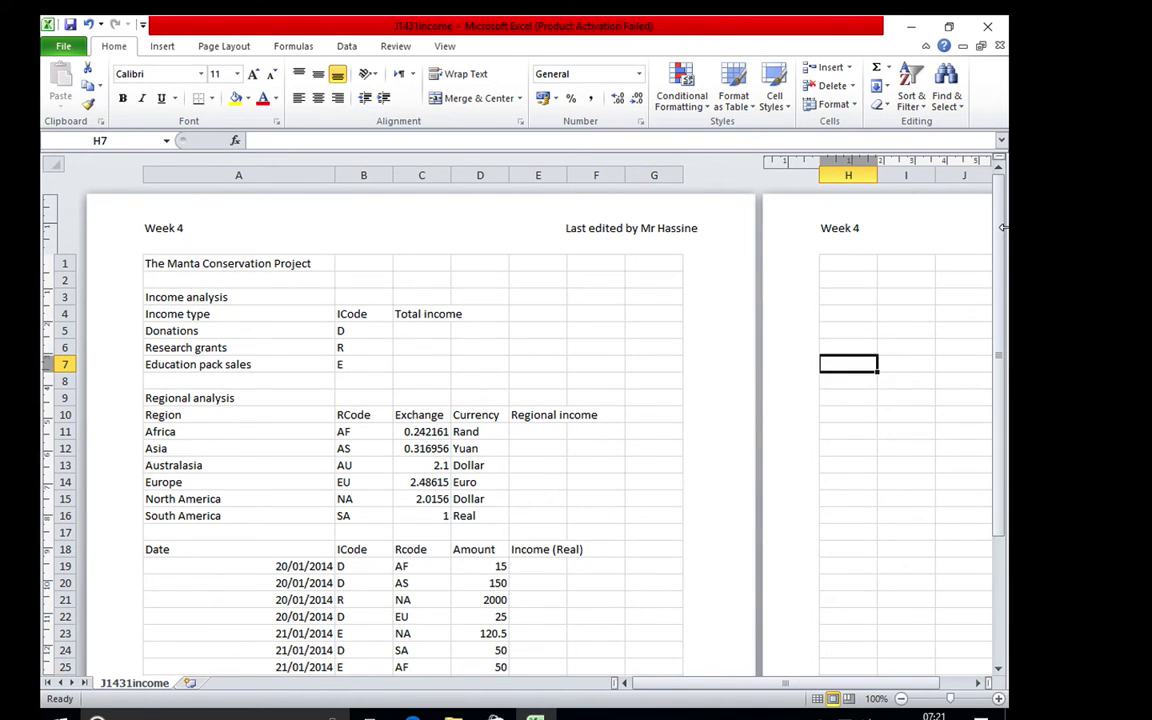
{"action": "left_click", "coordinate": [446, 47]}
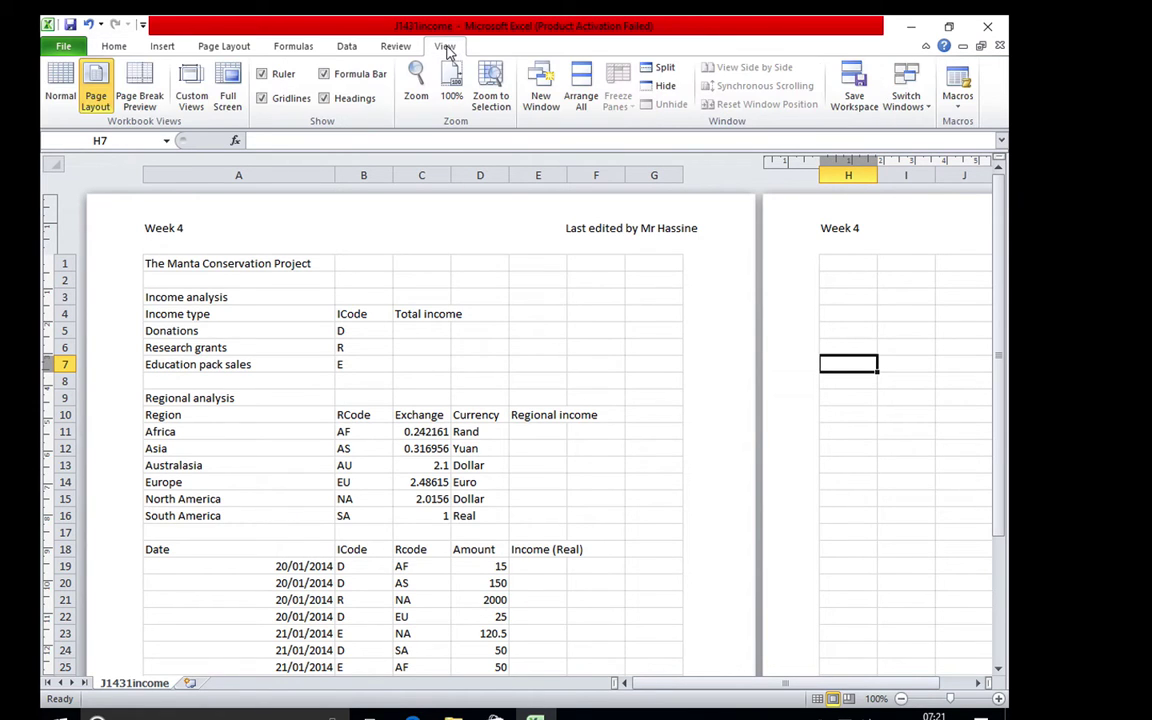
{"action": "left_click", "coordinate": [62, 88]}
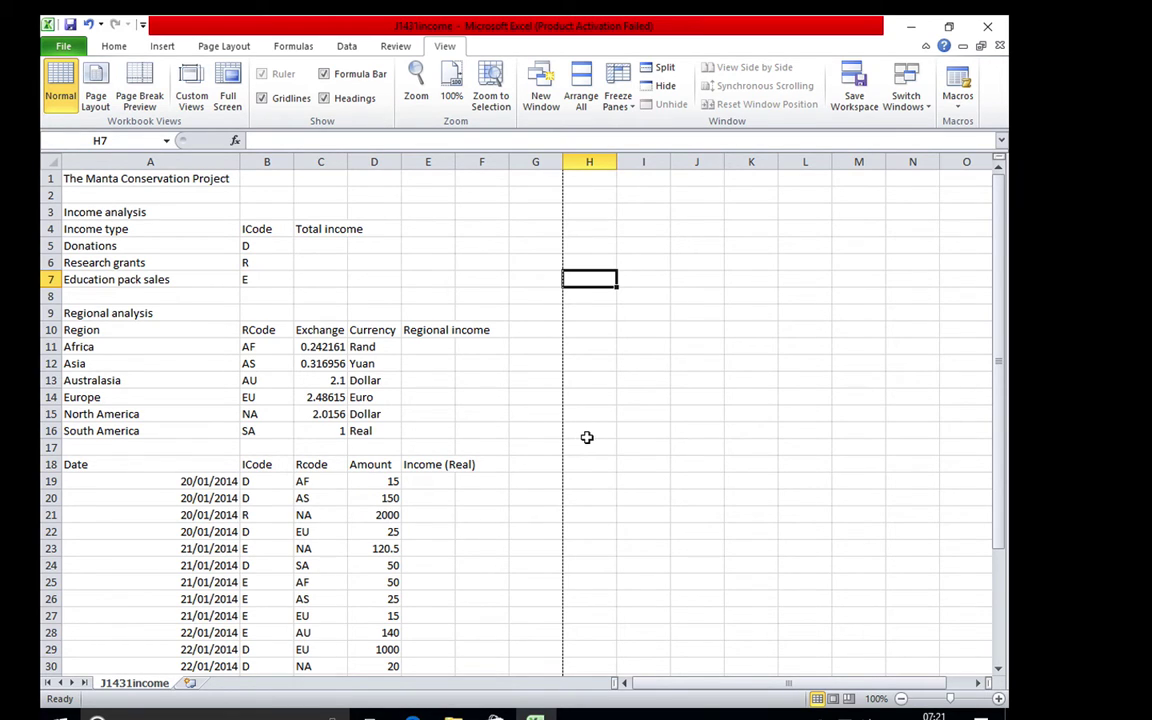
- Try merging and centering the title The Manta Conservation Project across cells A1:E1, and undo the merge
{"action": "left_click", "coordinate": [163, 177]}
{"action": "left_click_drag", "start_coordinate": [247, 180], "coordinate": [416, 188]}
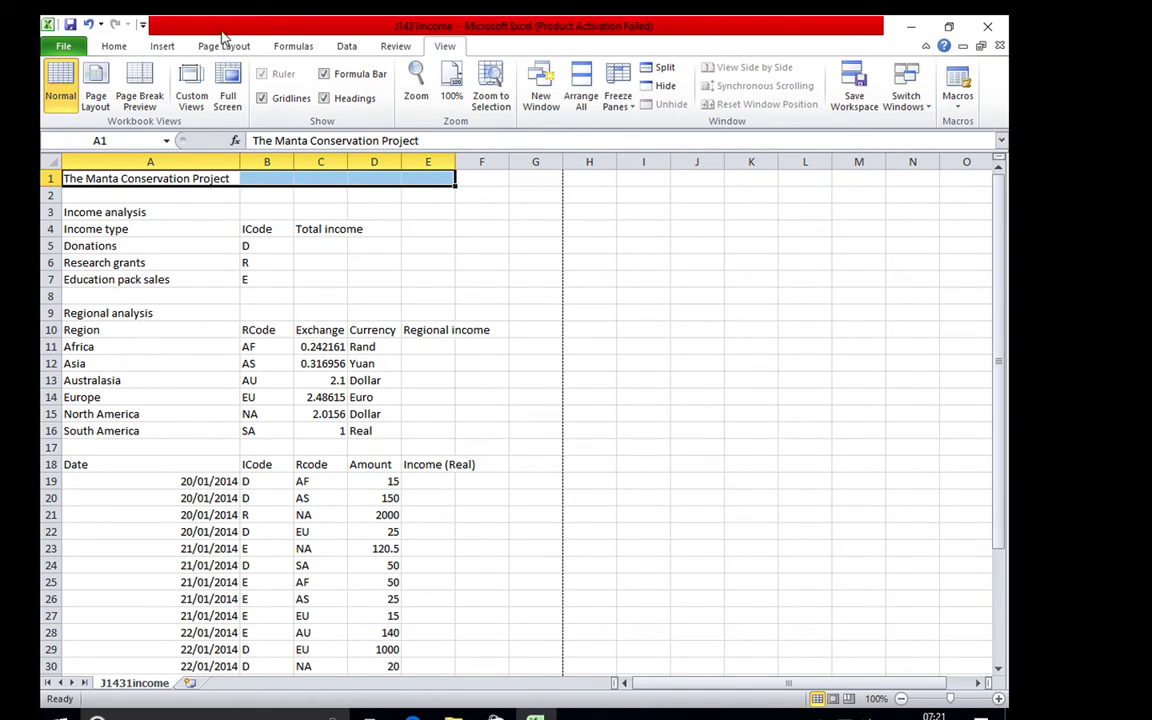
{"action": "left_click", "coordinate": [115, 47]}
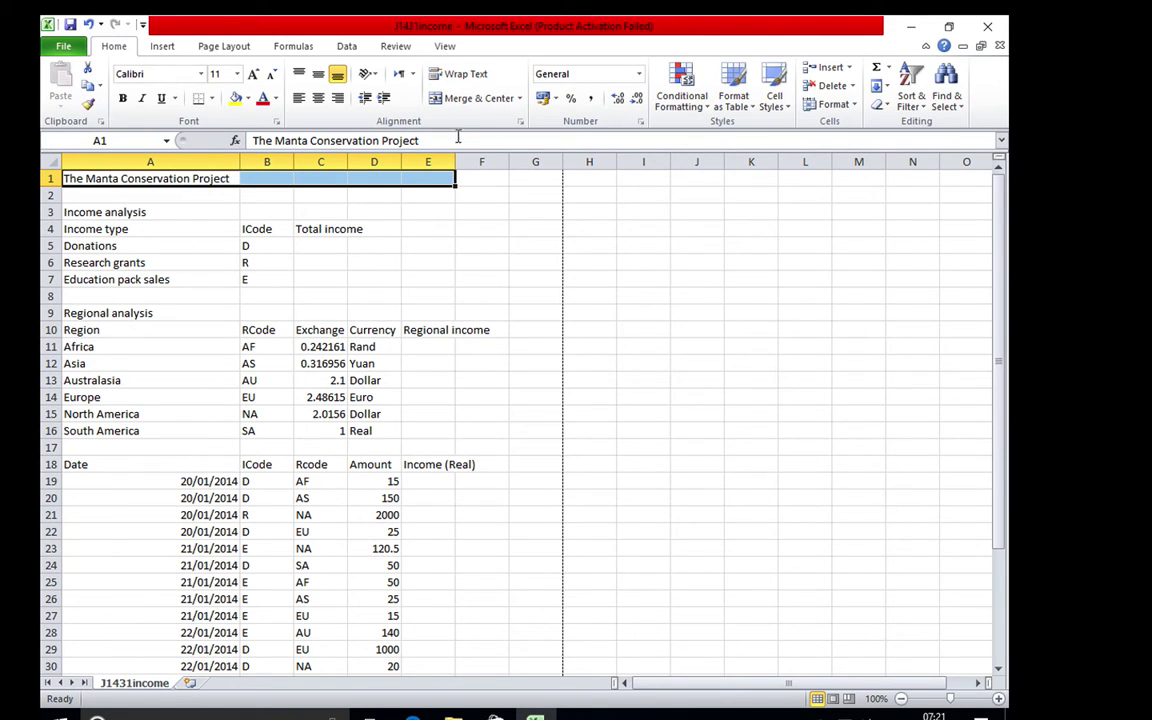
{"action": "left_click", "coordinate": [473, 100]}
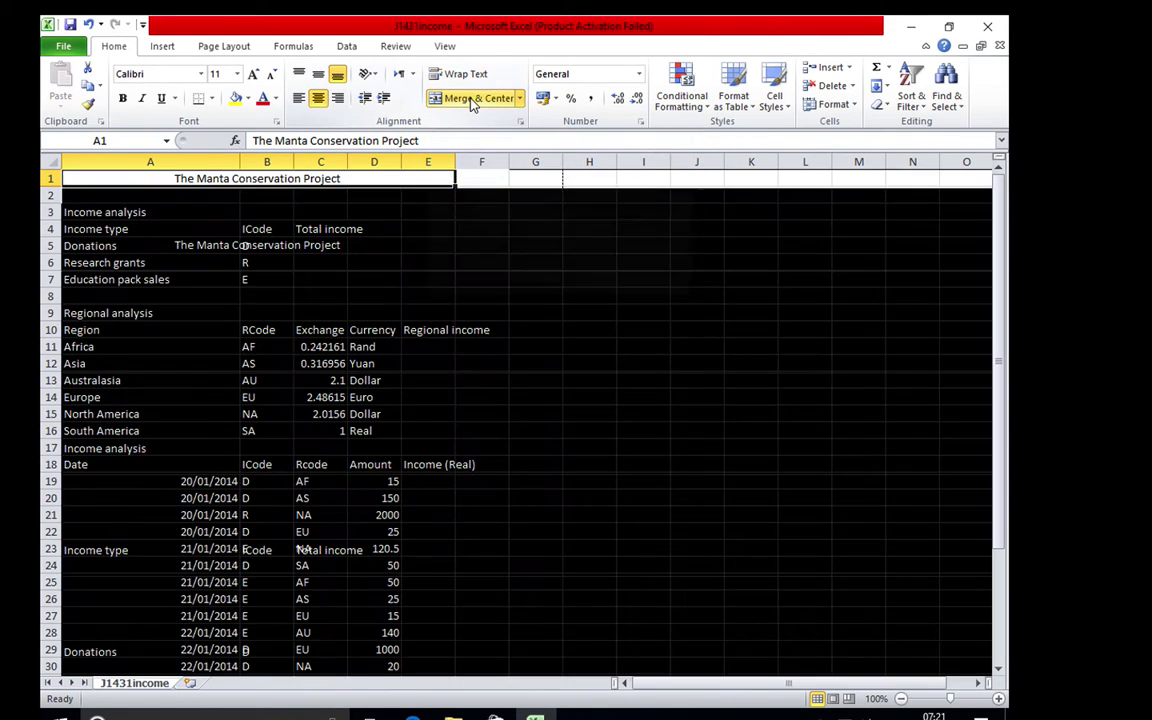
{"action": "left_click", "coordinate": [428, 243]}
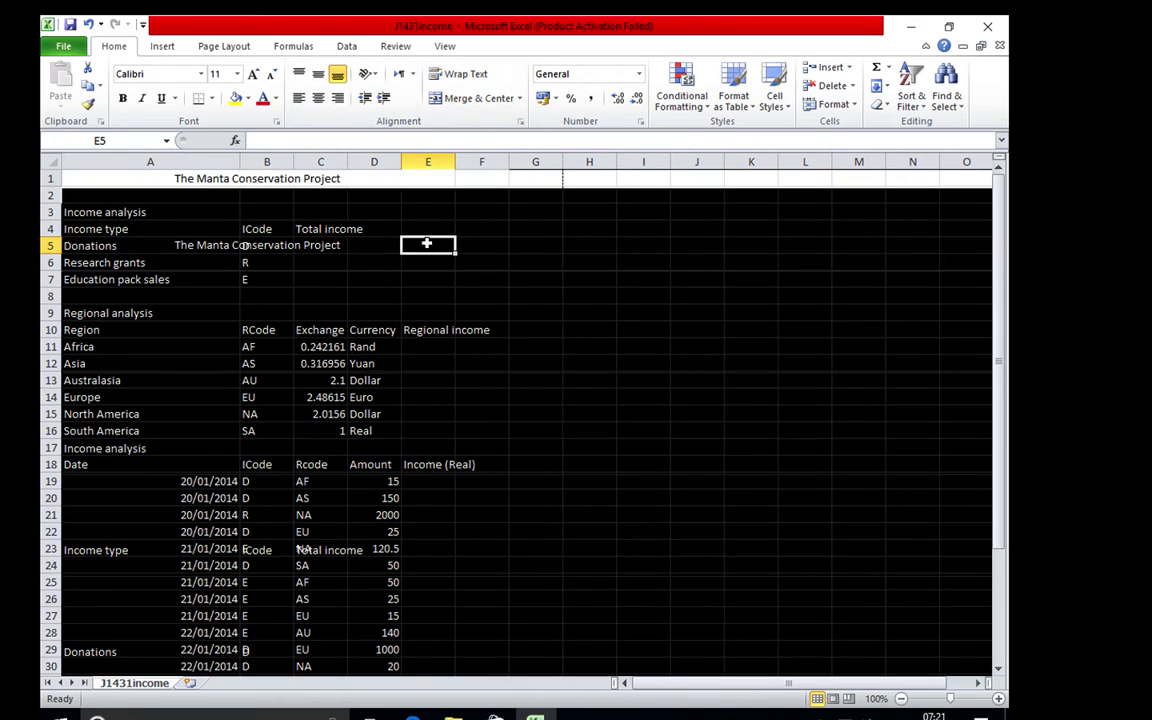
{"action": "left_click", "coordinate": [333, 207]}
{"action": "left_click", "coordinate": [333, 182]}
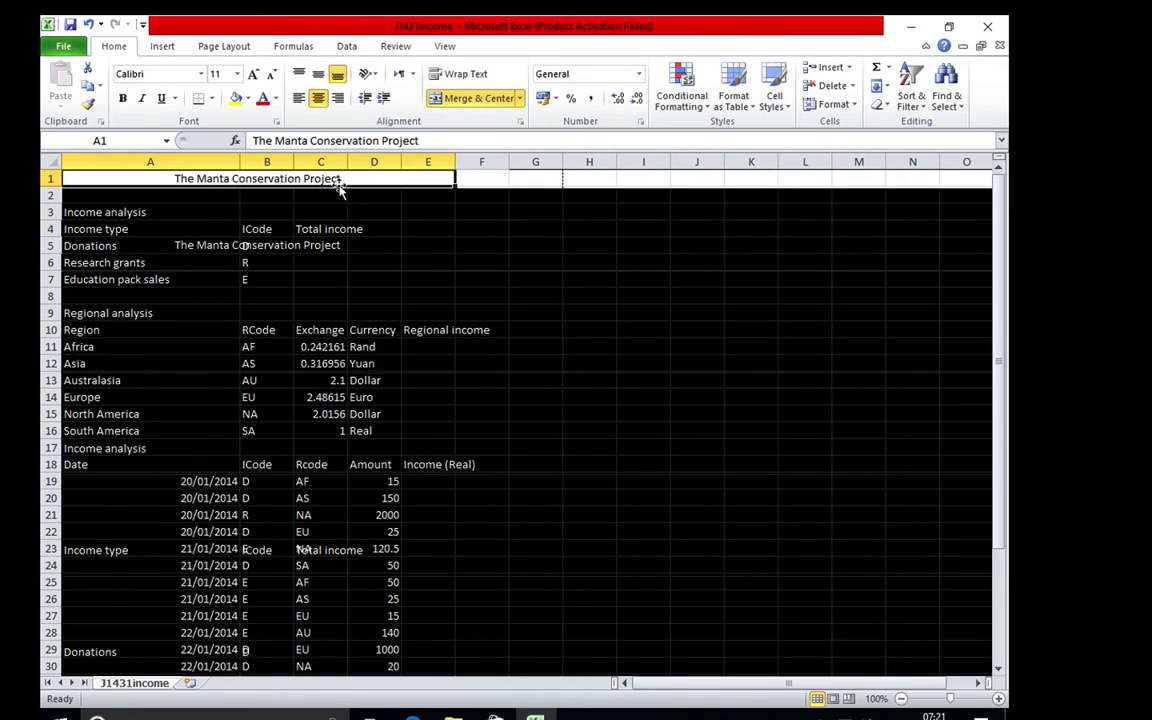
{"action": "left_click", "coordinate": [522, 177]}
{"action": "left_click", "coordinate": [520, 330]}
{"action": "scroll", "coordinate": [496, 441], "scroll_direction": "down", "scroll_amount": 7}
{"action": "scroll", "coordinate": [496, 441], "scroll_direction": "up", "scroll_amount": 7}
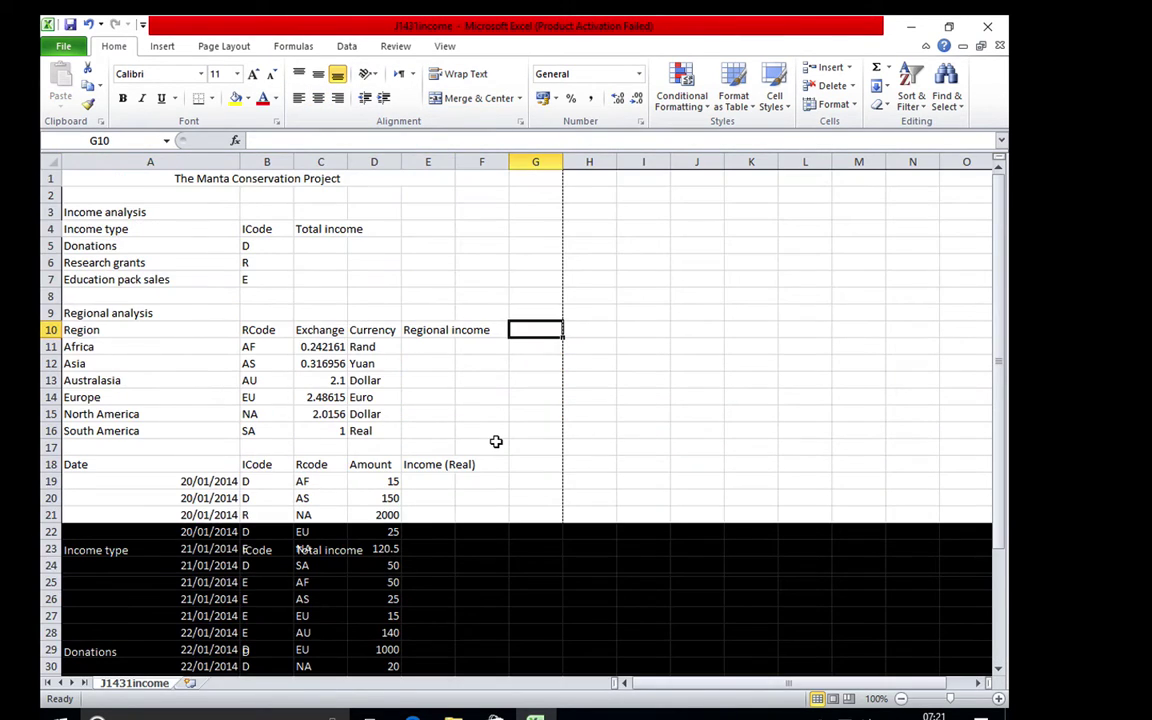
{"action": "left_click", "coordinate": [91, 27]}
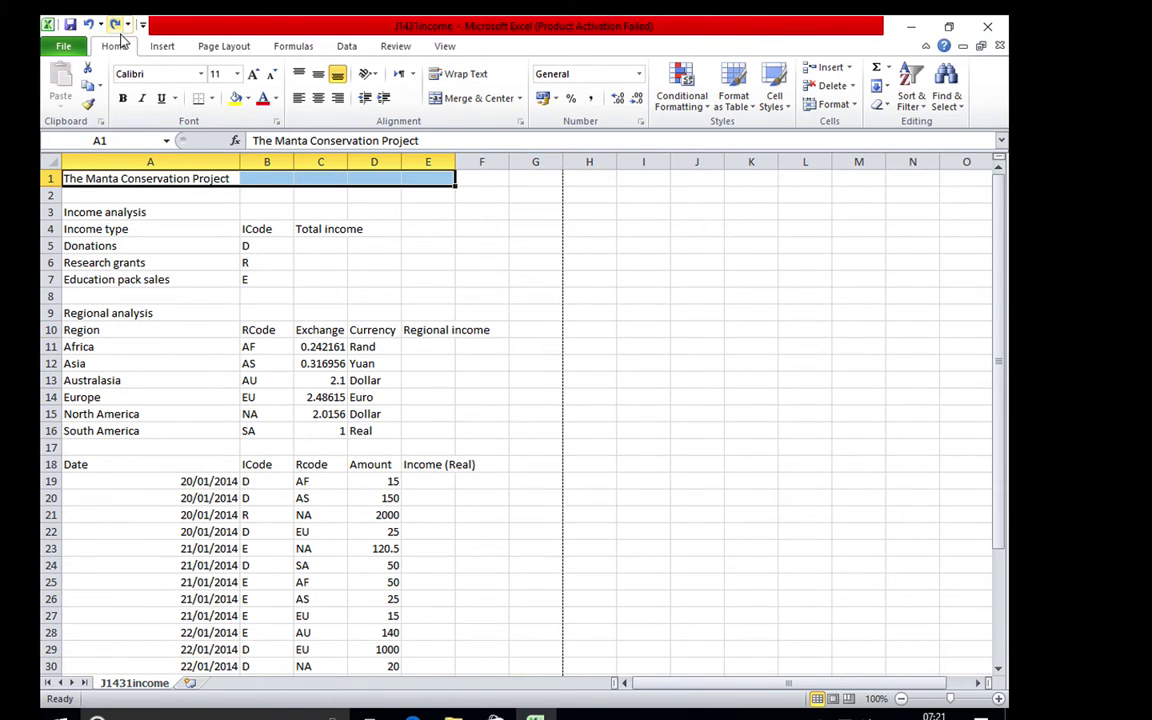
{"action": "scroll", "coordinate": [137, 88], "scroll_direction": "down", "scroll_amount": 6}
{"action": "left_click", "coordinate": [165, 210]}
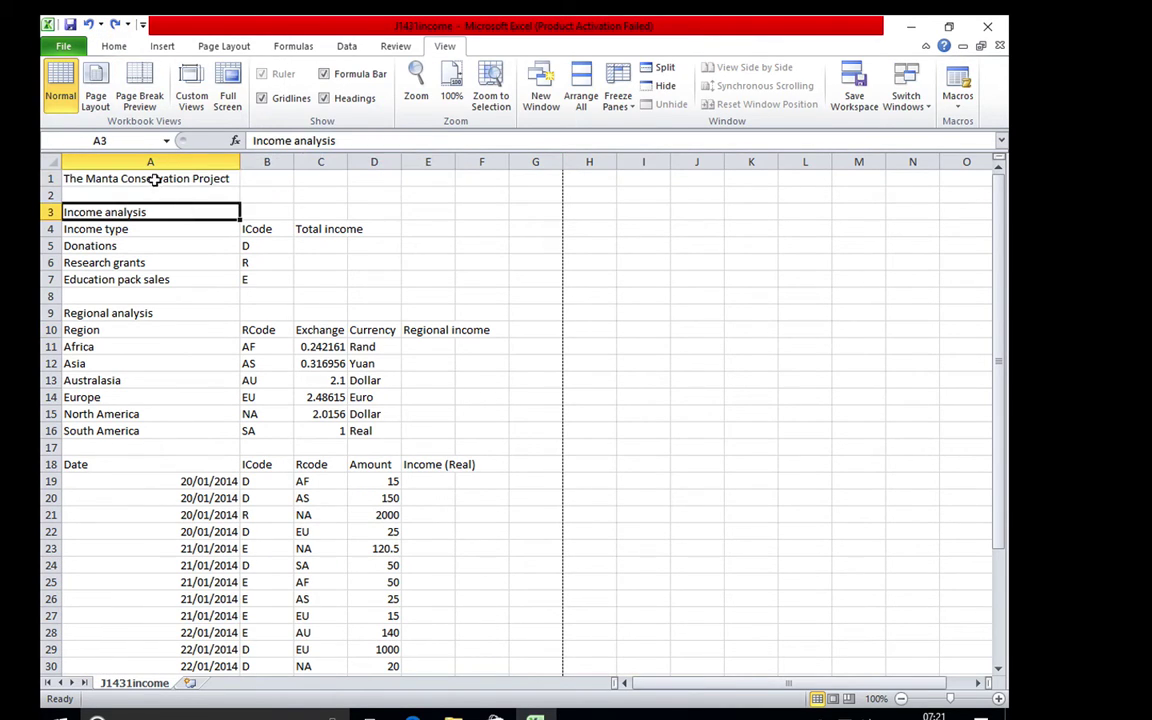
{"action": "left_click", "coordinate": [152, 180]}
{"action": "left_click_drag", "start_coordinate": [237, 178], "coordinate": [424, 177]}
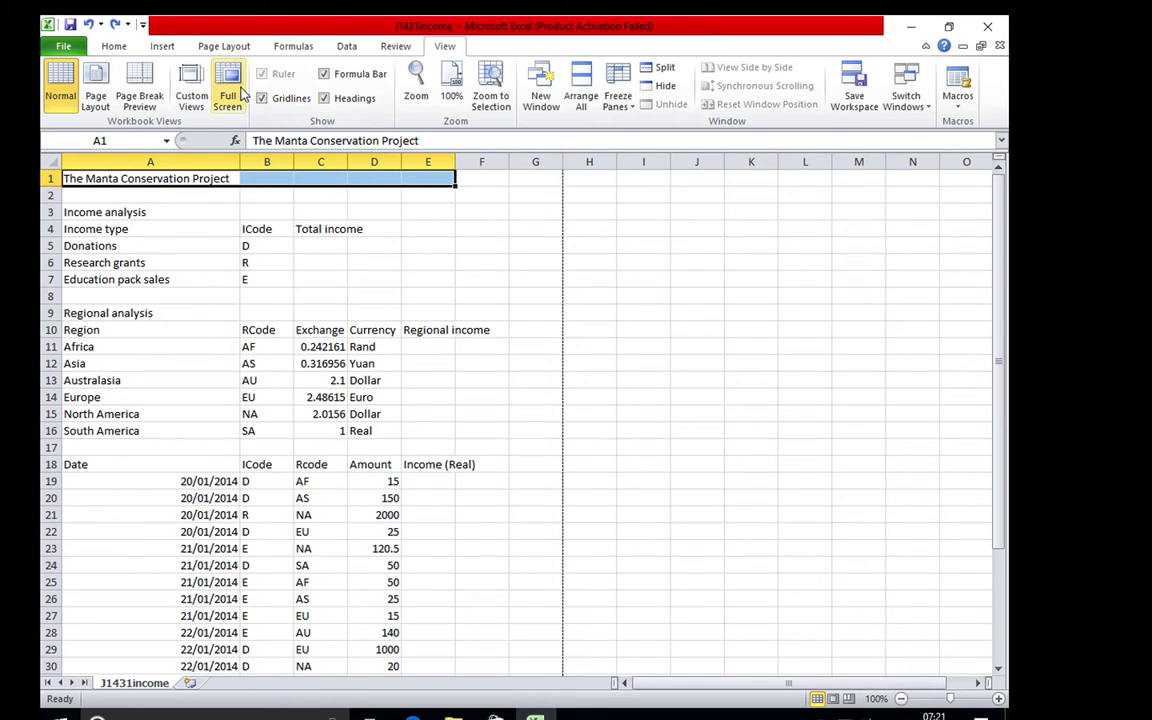
{"action": "left_click", "coordinate": [110, 46]}
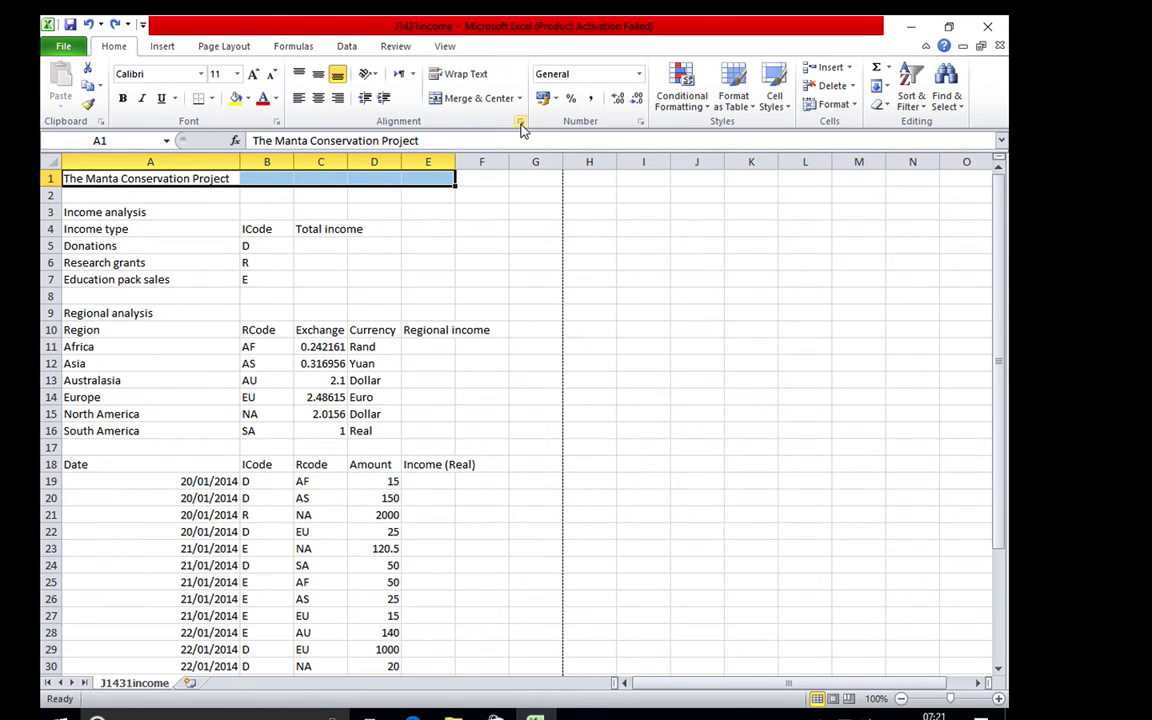
{"action": "left_click", "coordinate": [478, 98]}
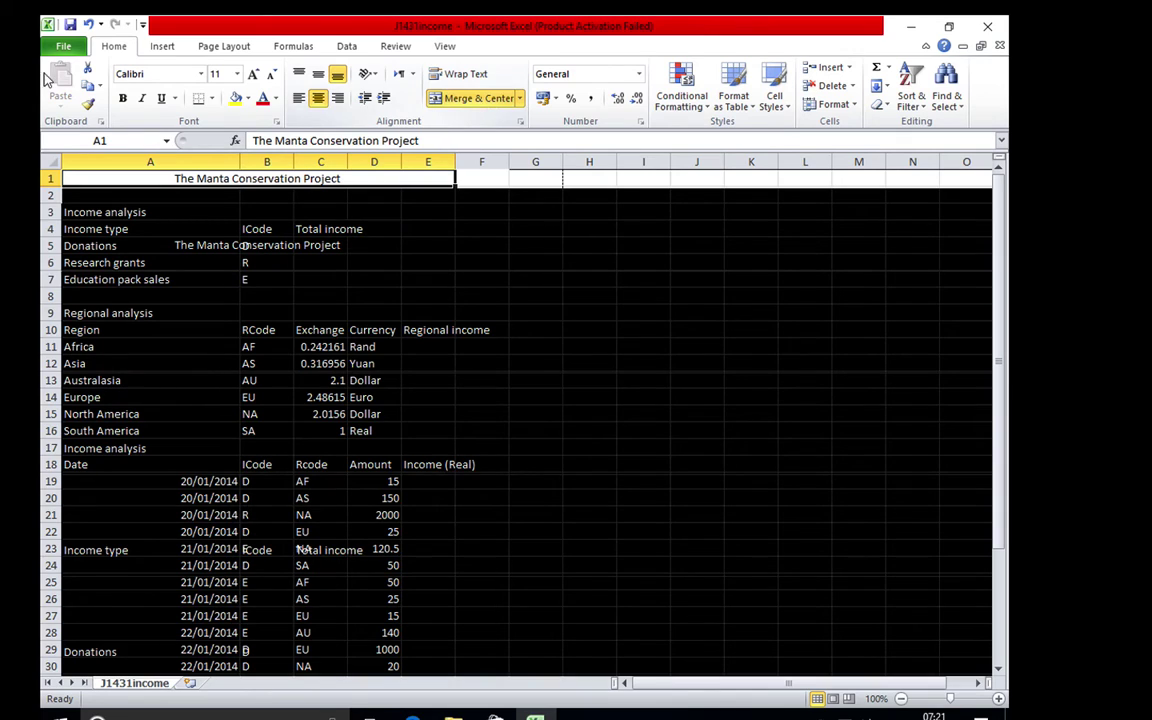
{"action": "left_click", "coordinate": [88, 25]}
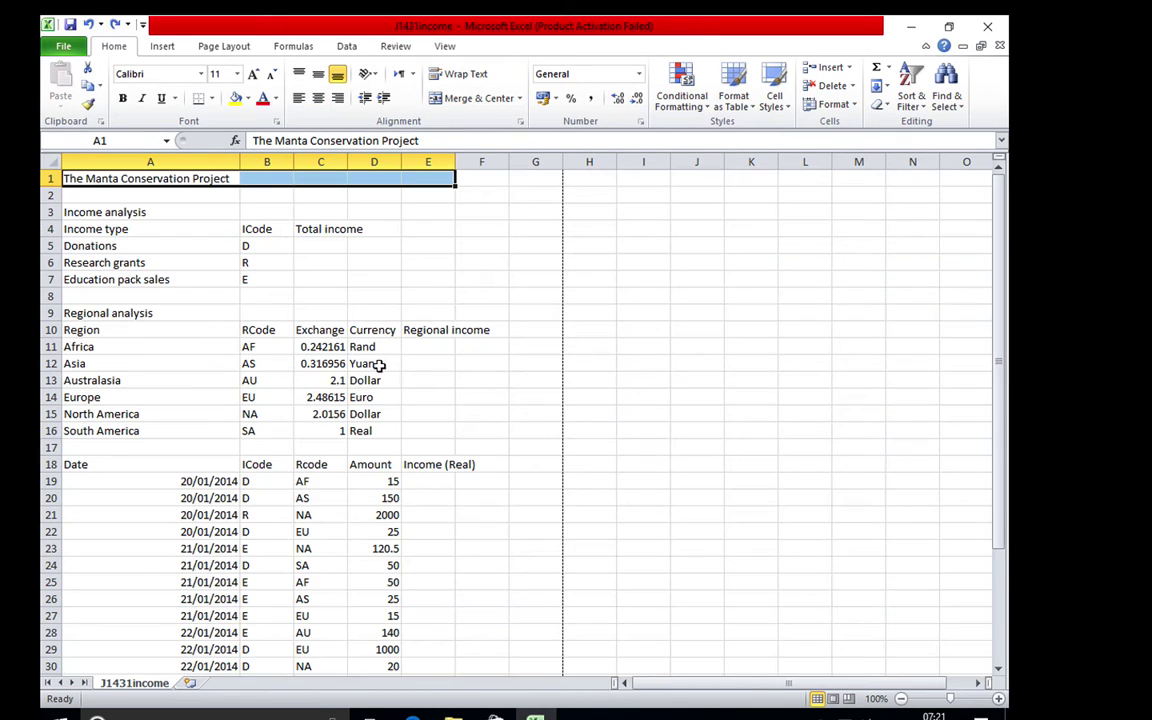
- Merge cells A1:E1 of the title row using the Merge cells text control in the cell format settings
{"action": "left_click", "coordinate": [278, 179]}
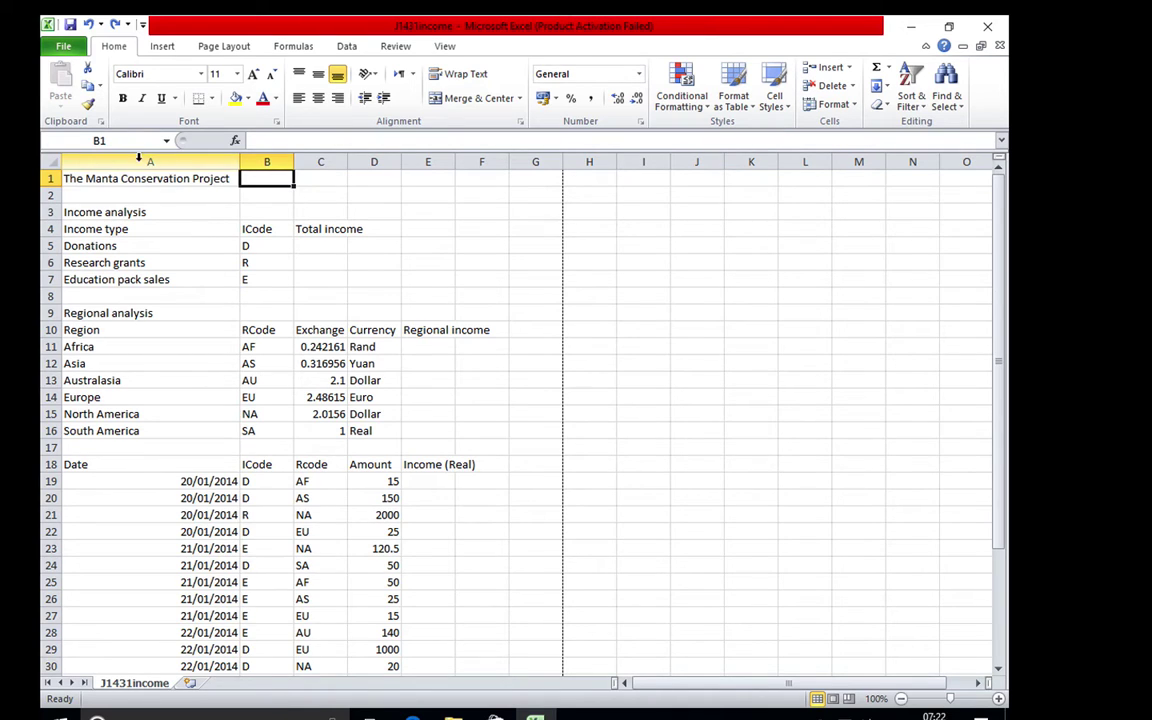
{"action": "left_click_drag", "start_coordinate": [149, 178], "coordinate": [424, 178]}
{"action": "right_click", "coordinate": [424, 178]}
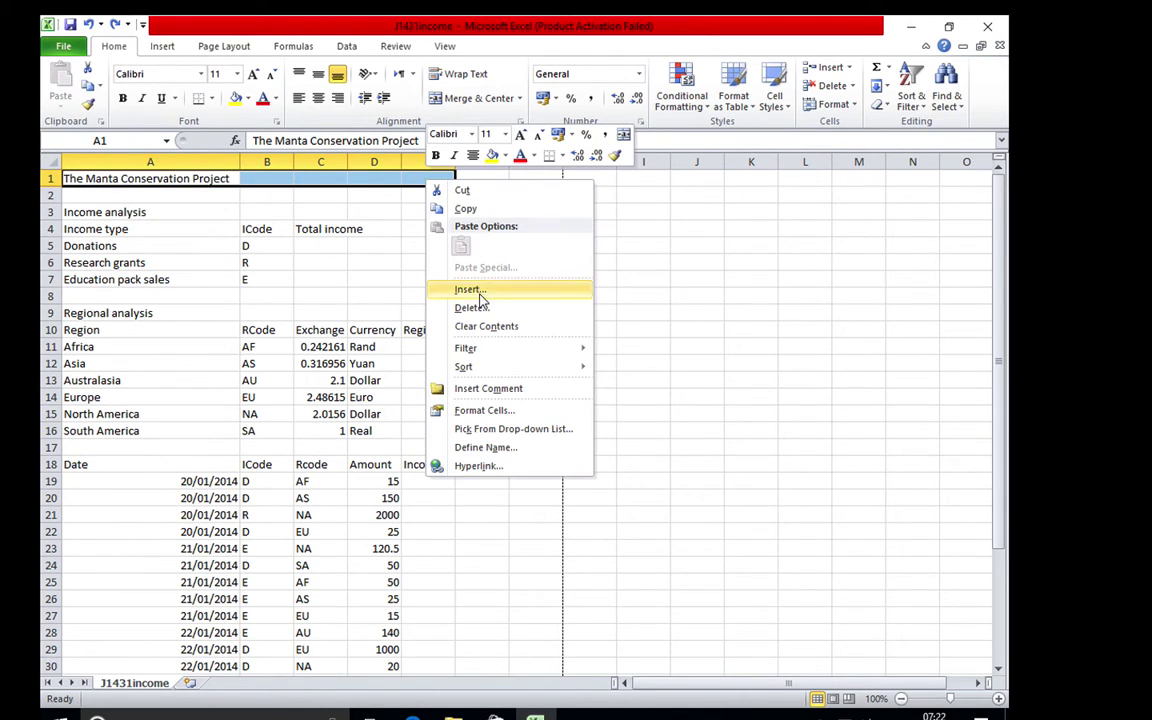
{"action": "left_click", "coordinate": [499, 412]}
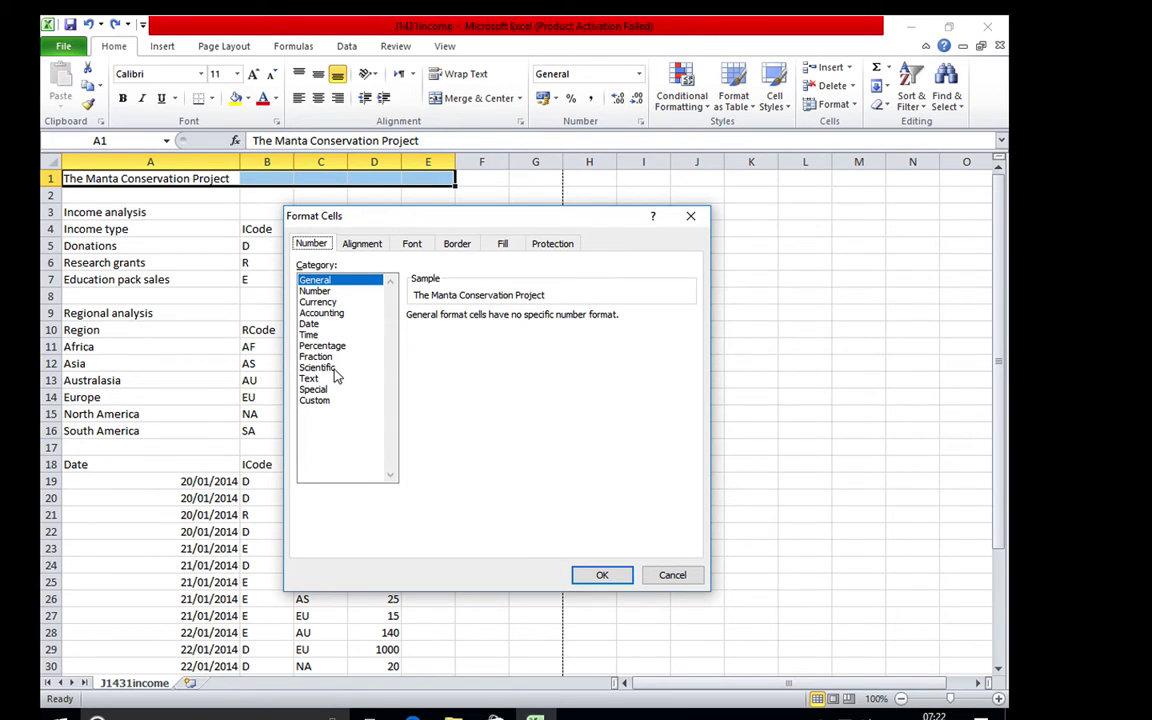
{"action": "left_click", "coordinate": [362, 243]}
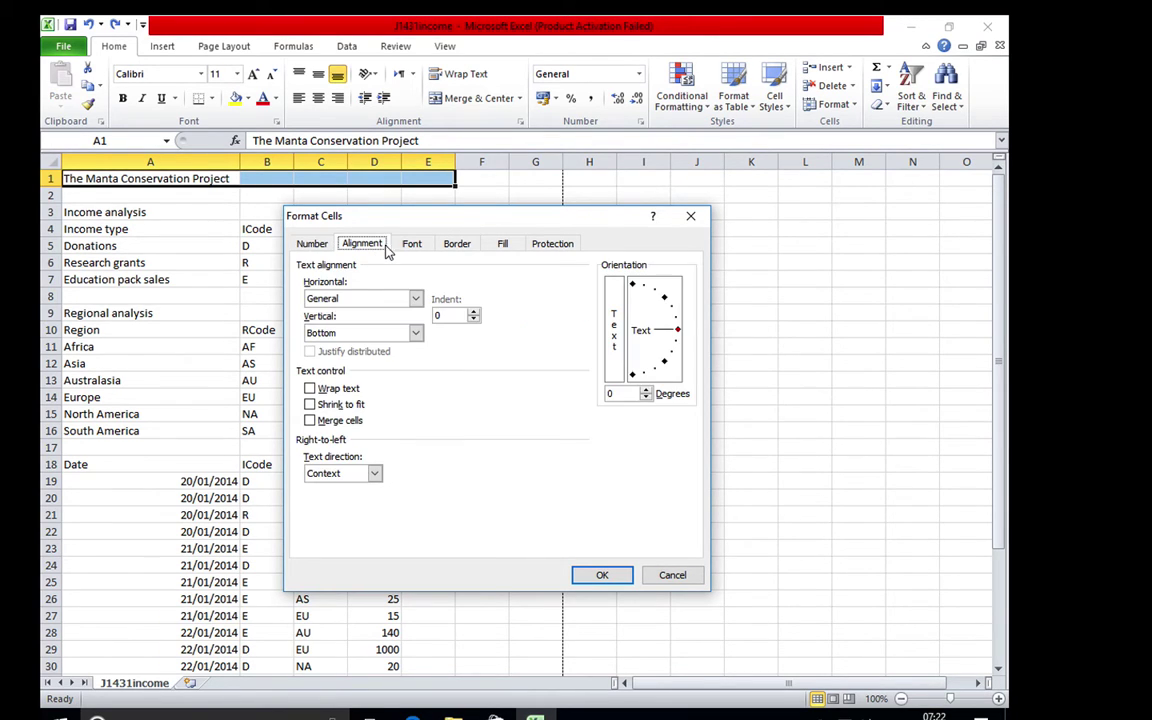
{"action": "left_click", "coordinate": [311, 421]}
{"action": "left_click", "coordinate": [602, 575]}
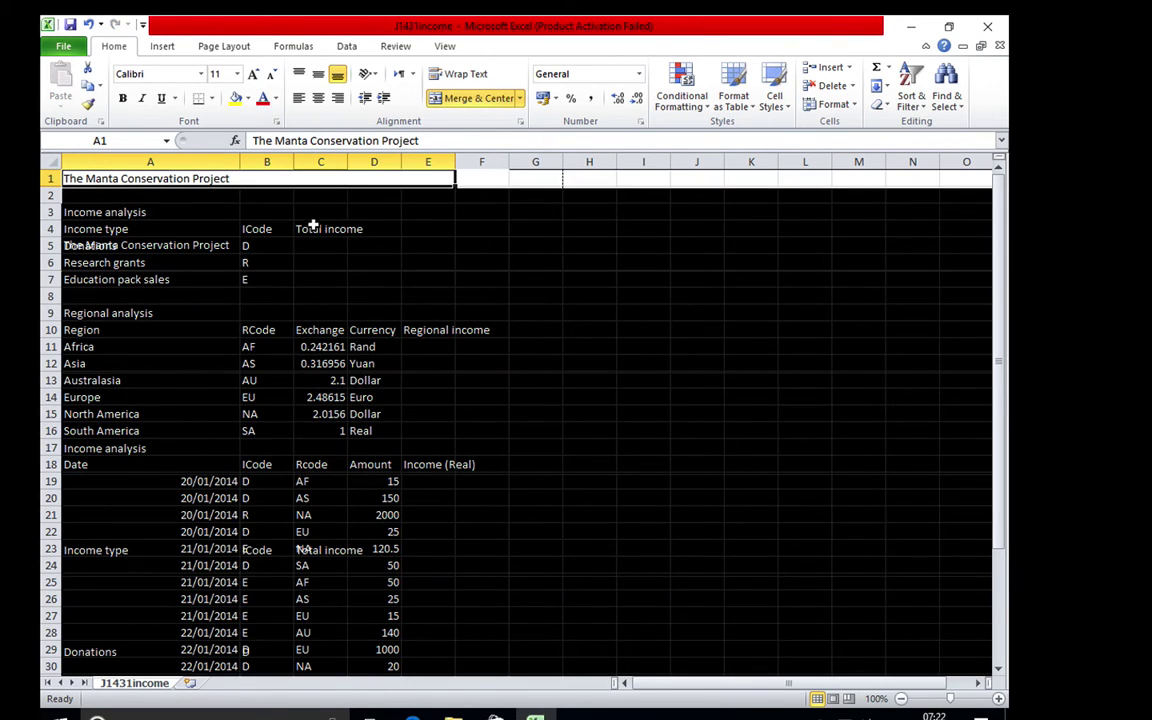
- Center the title The Manta Conservation Project horizontally within the merged cell A1:E1
{"action": "left_click", "coordinate": [428, 397]}
{"action": "left_click", "coordinate": [440, 344]}
{"action": "scroll", "coordinate": [458, 306], "scroll_direction": "down", "scroll_amount": 13}
{"action": "scroll", "coordinate": [460, 308], "scroll_direction": "up", "scroll_amount": 8}
{"action": "scroll", "coordinate": [460, 308], "scroll_direction": "up", "scroll_amount": 5}
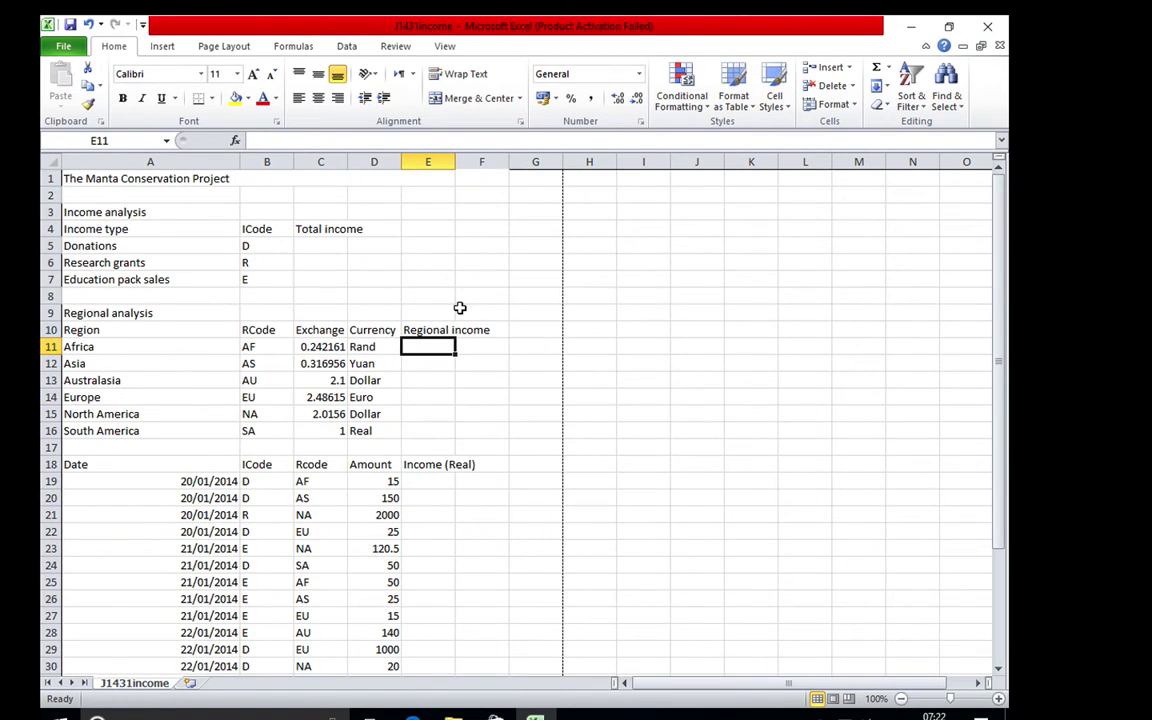
{"action": "left_click", "coordinate": [307, 179]}
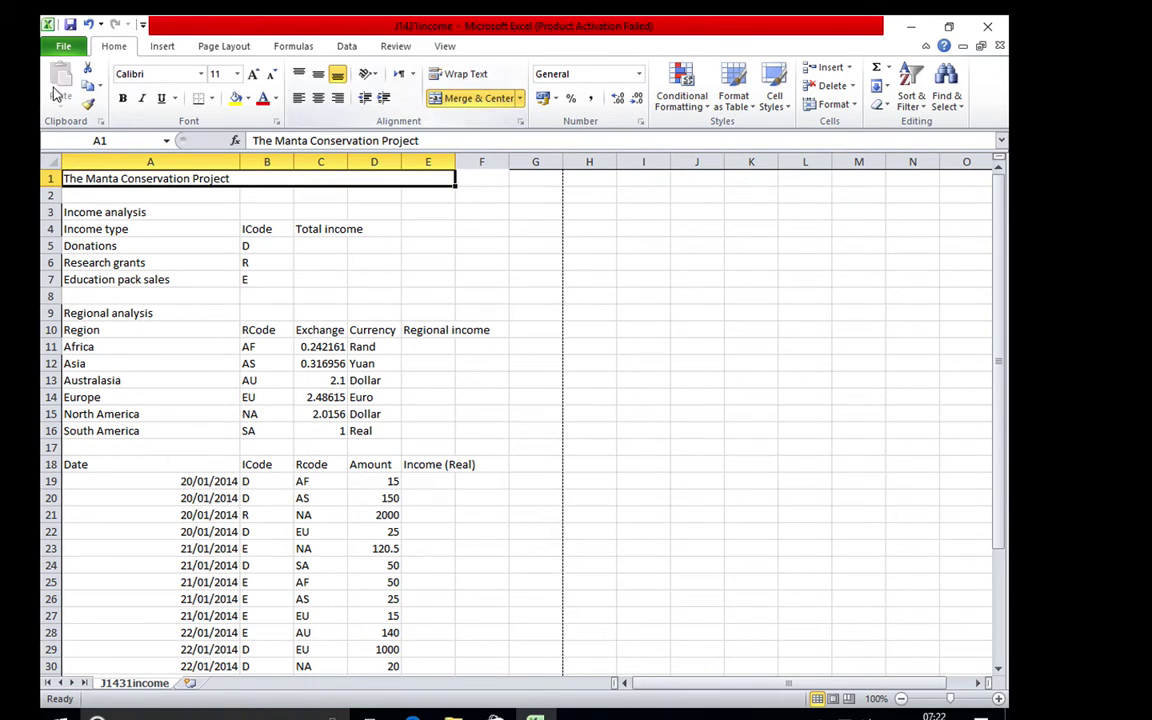
{"action": "left_click", "coordinate": [318, 104]}
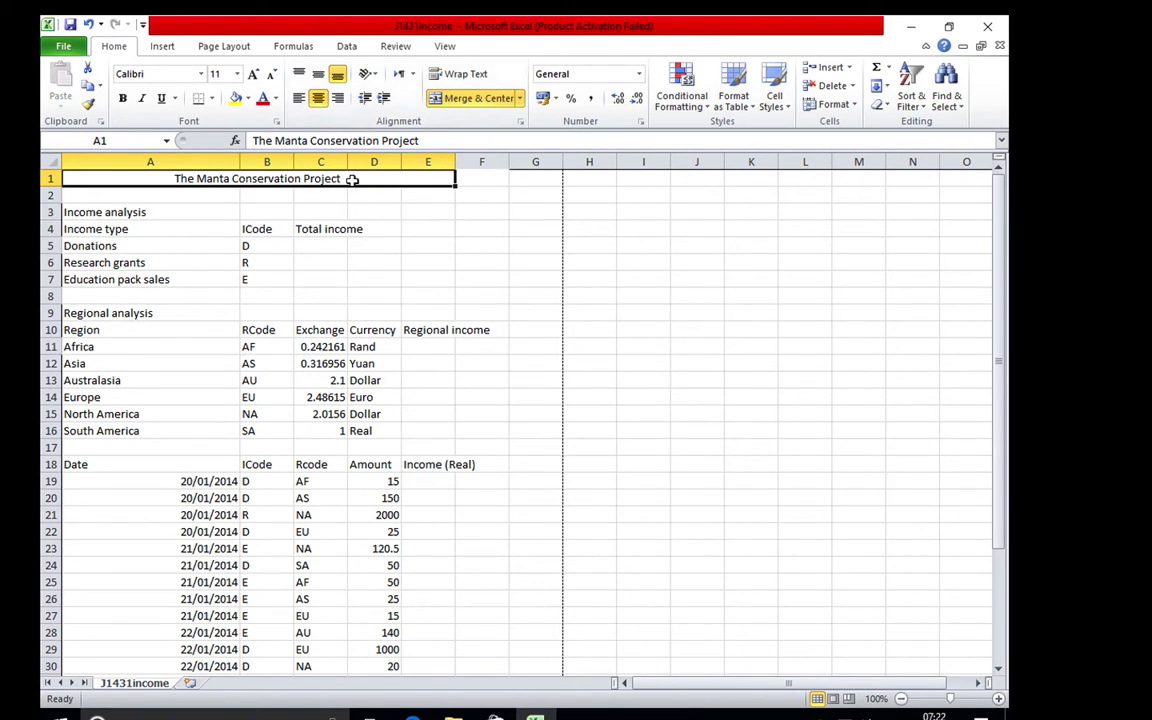
- Set the title in the merged cell to 24-point Arial
{"action": "left_click", "coordinate": [236, 74]}
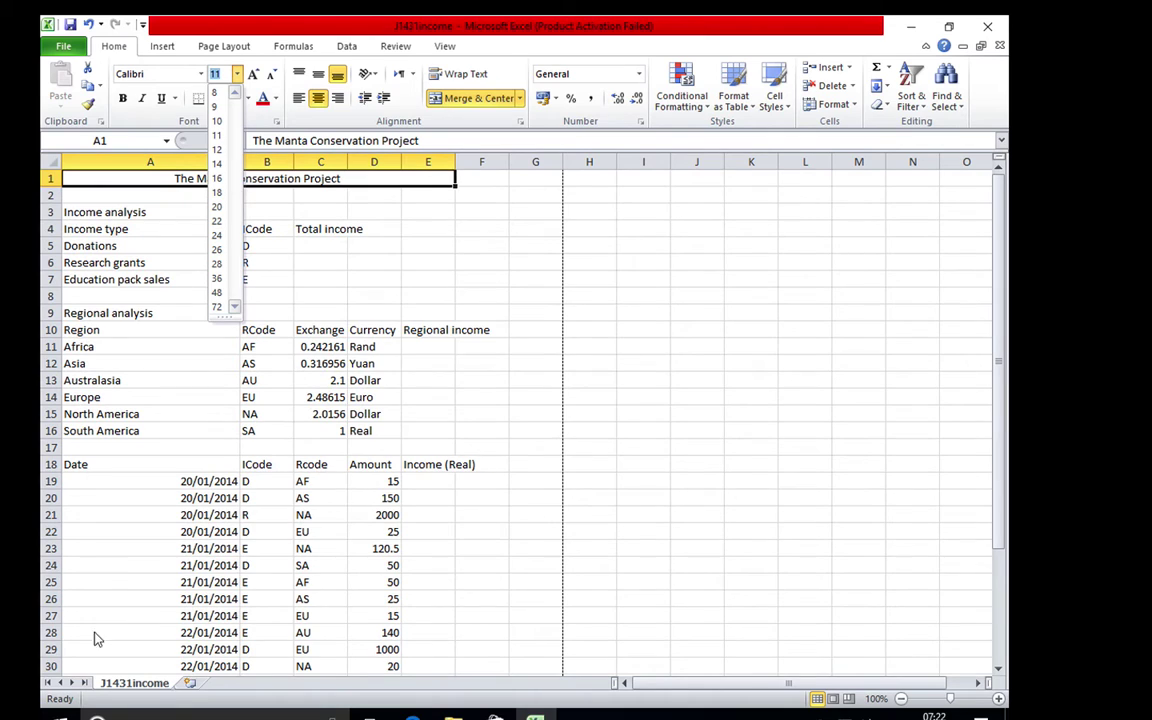
{"action": "left_click", "coordinate": [218, 236]}
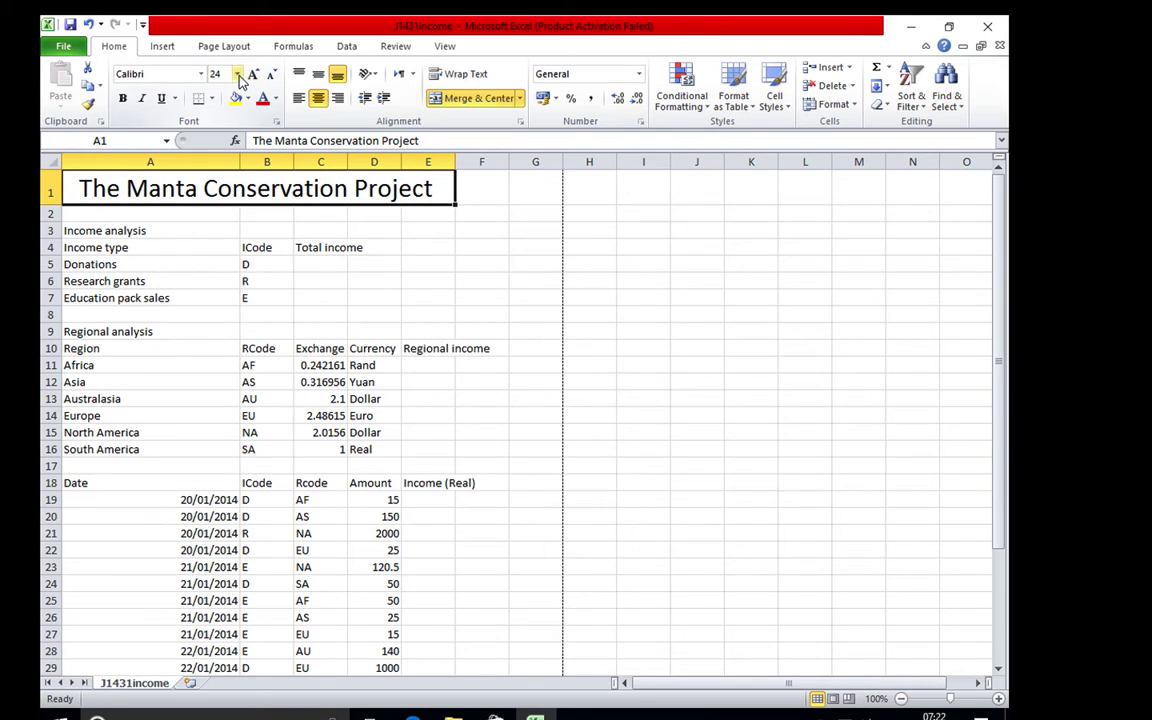
{"action": "left_click", "coordinate": [202, 78]}
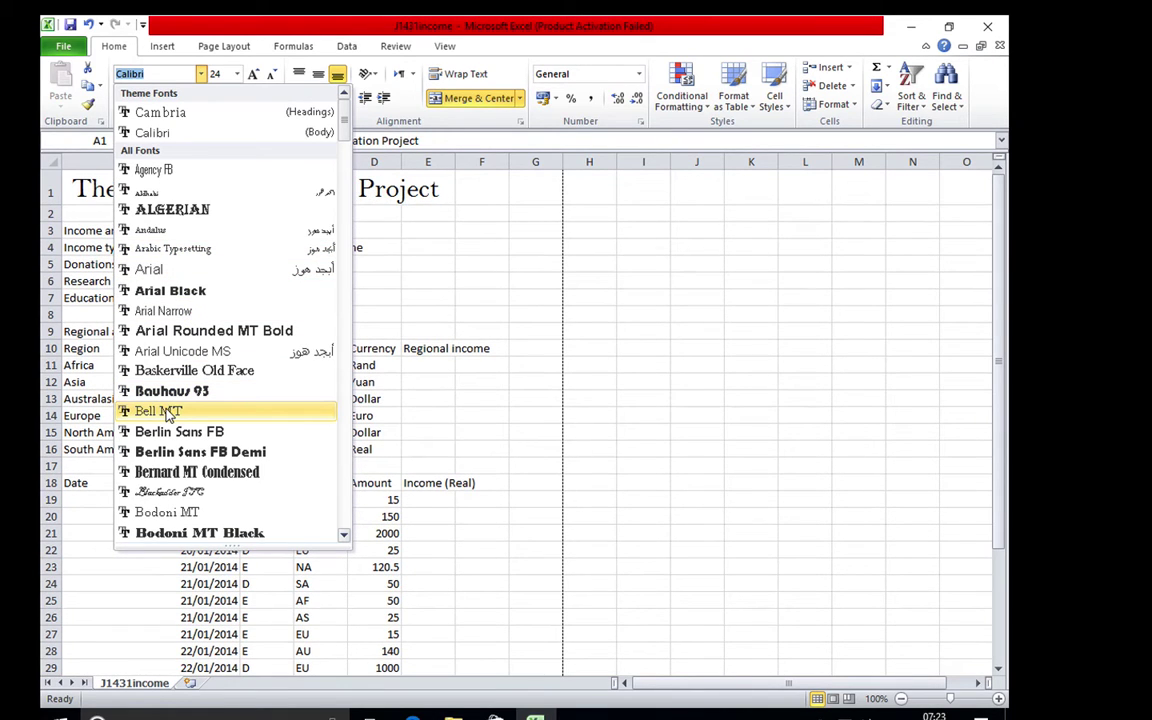
{"action": "left_click", "coordinate": [160, 270]}
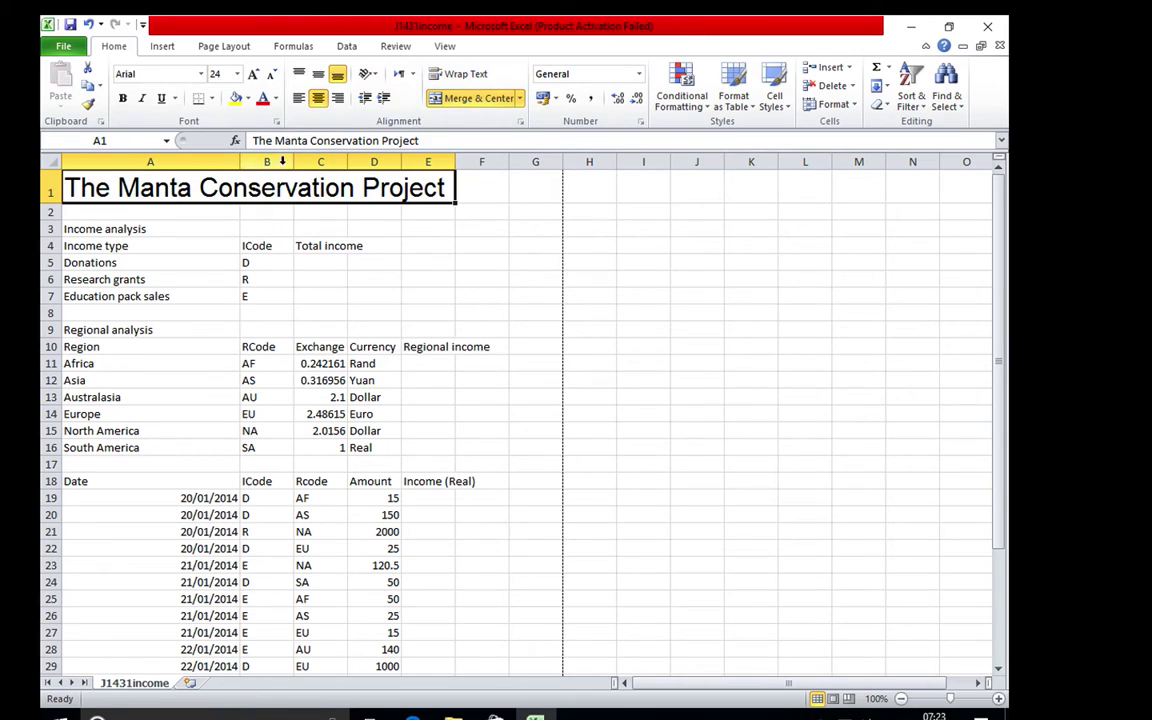
- Fill the title cell with the grey theme color White, Background 1, Darker 35%
{"action": "left_click", "coordinate": [312, 228]}
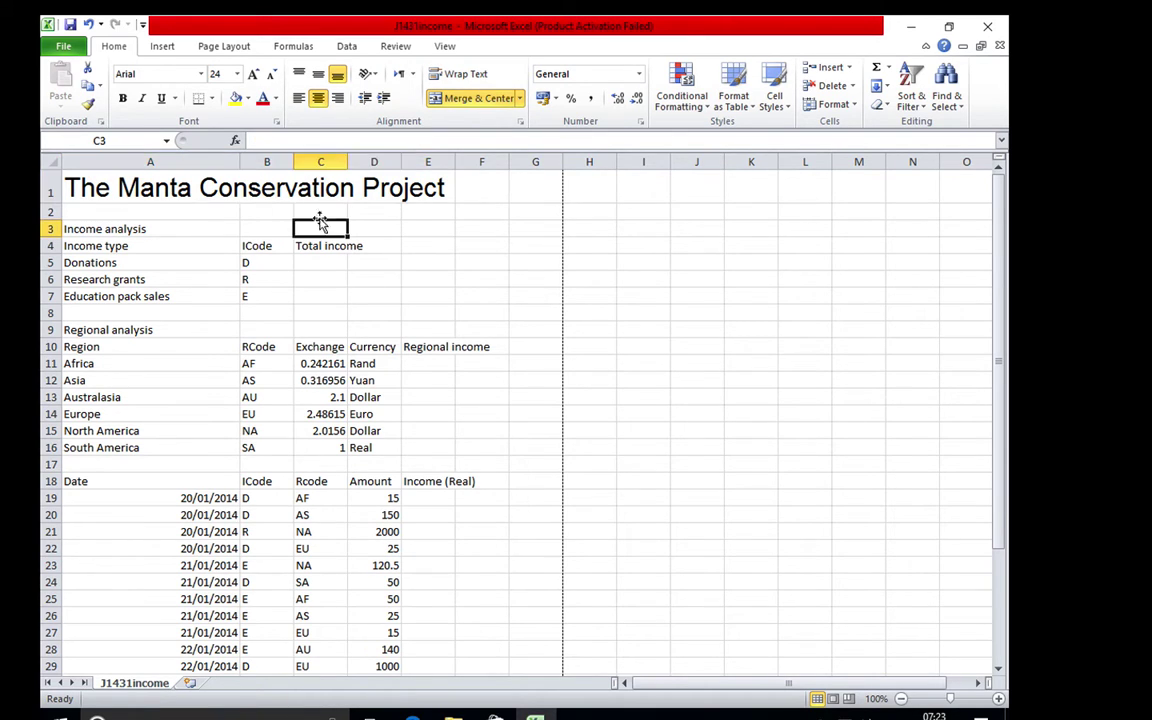
{"action": "left_click", "coordinate": [318, 185]}
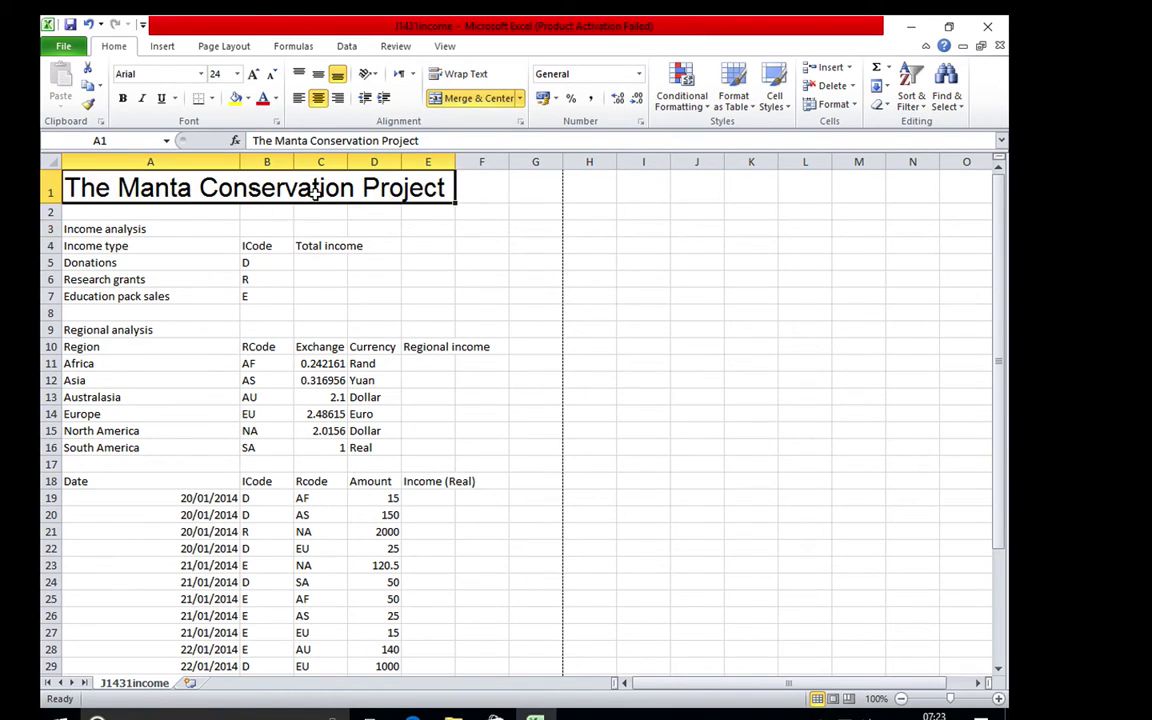
{"action": "left_click", "coordinate": [248, 99]}
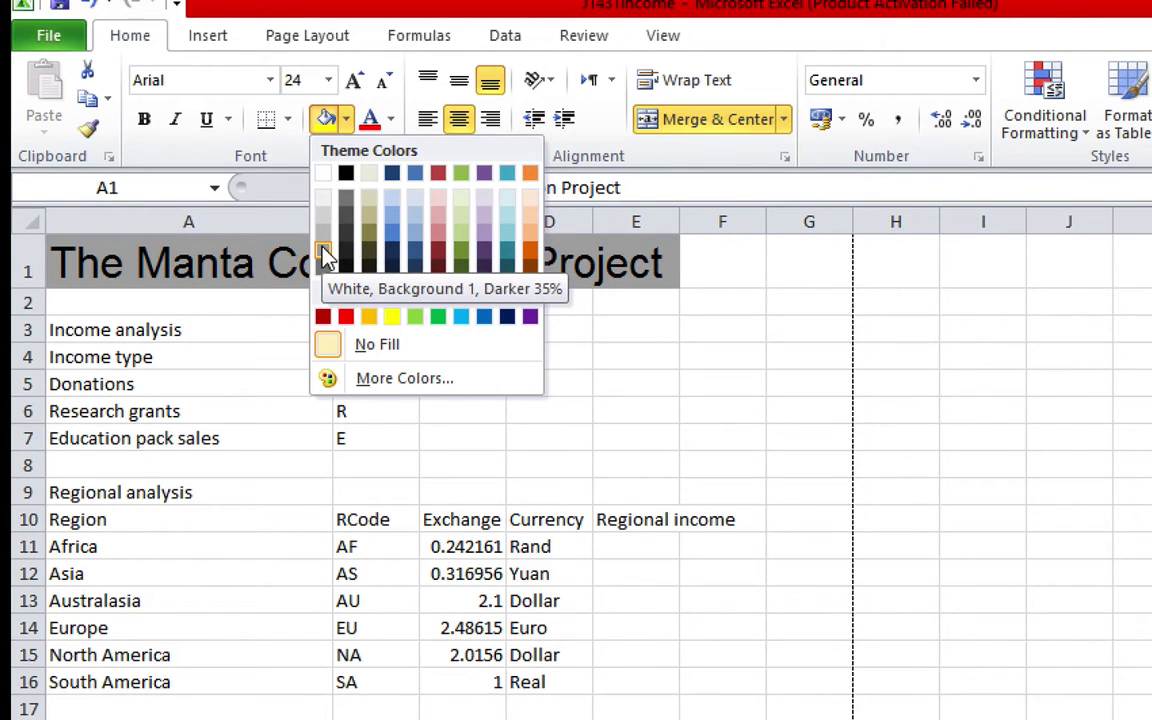
{"action": "left_click", "coordinate": [323, 253]}
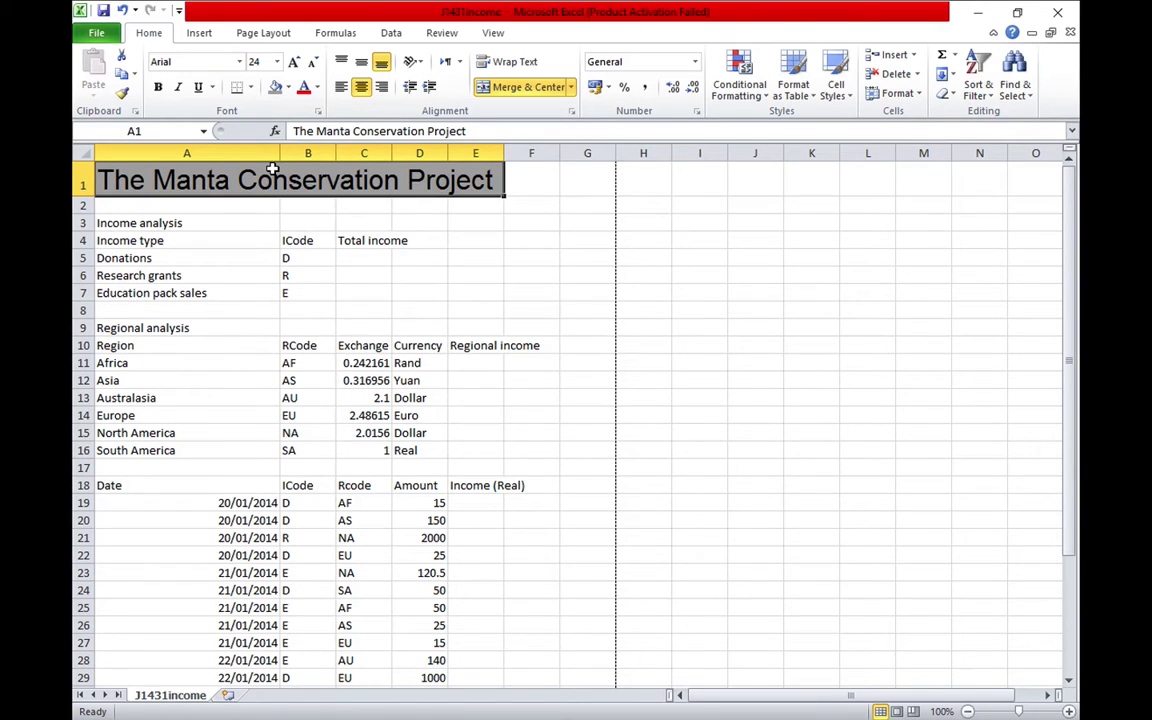
{"action": "left_click", "coordinate": [436, 553]}
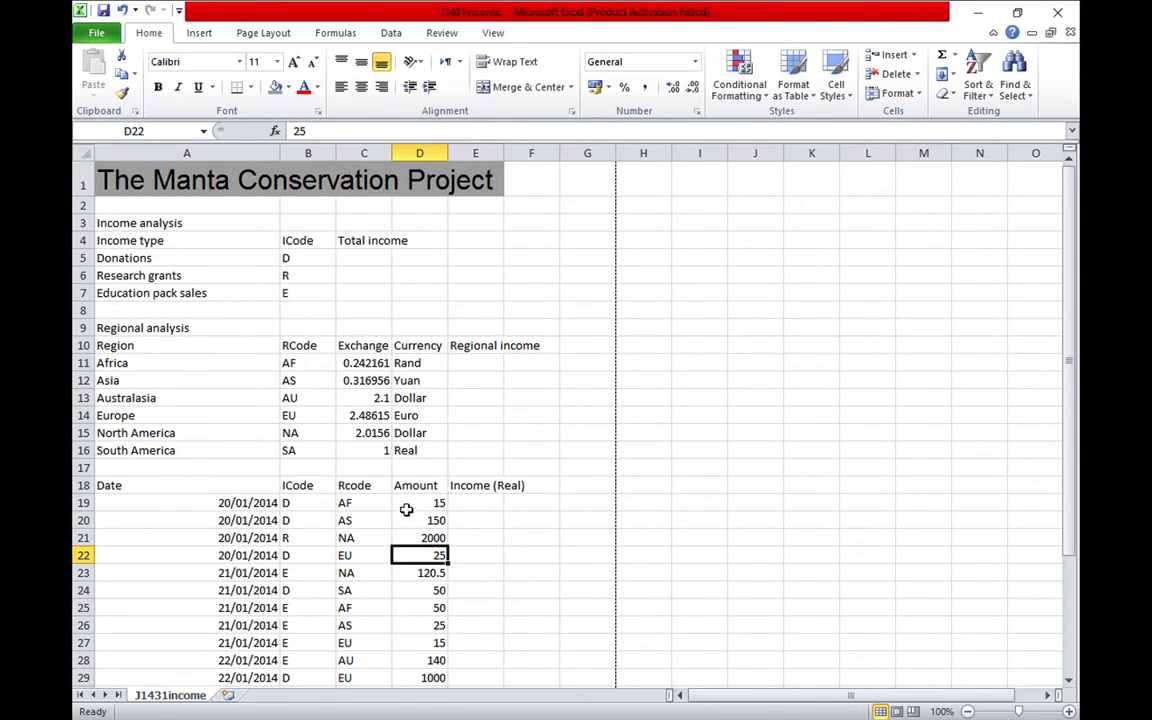
- Format the exchange rates in C11:C16 as Number with 3 decimal places
{"action": "left_click", "coordinate": [370, 363]}
{"action": "left_click_drag", "start_coordinate": [370, 363], "coordinate": [368, 450]}
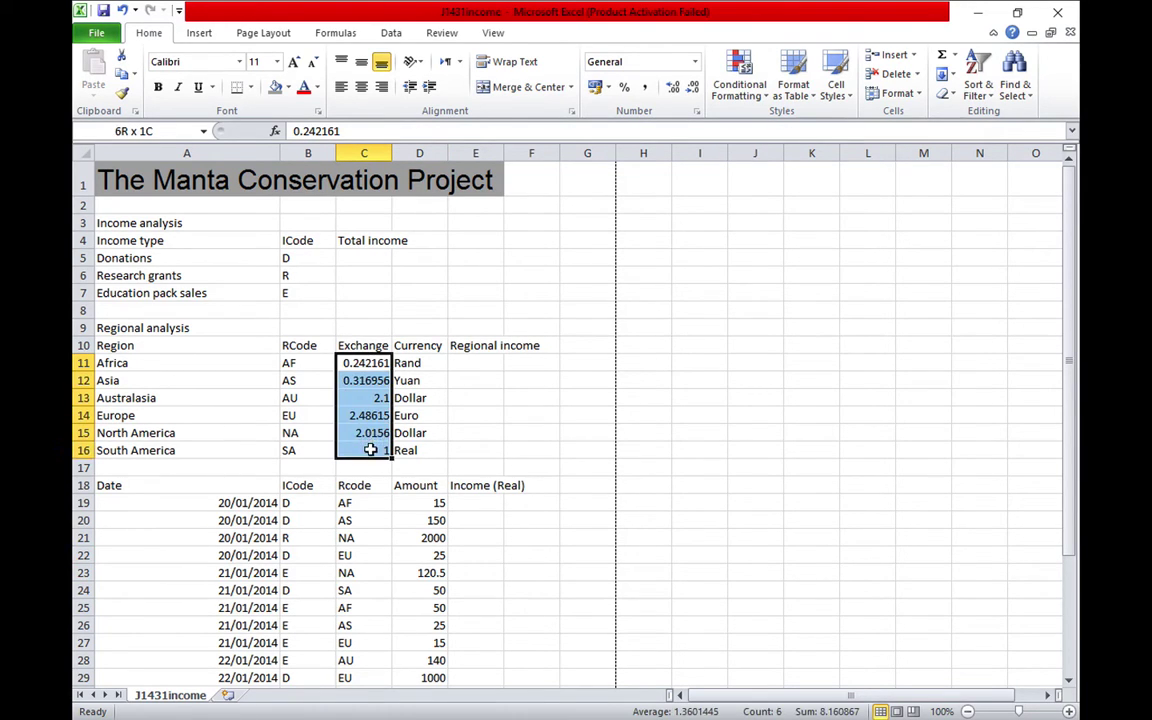
{"action": "right_click", "coordinate": [365, 415]}
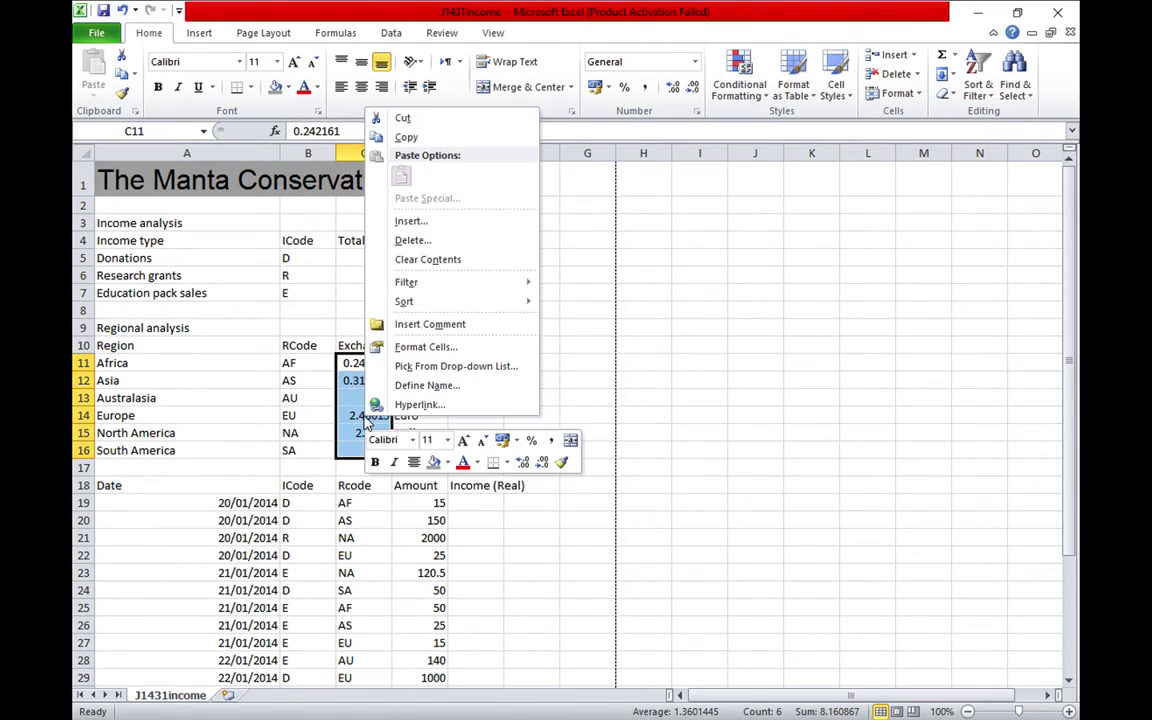
{"action": "left_click", "coordinate": [414, 349]}
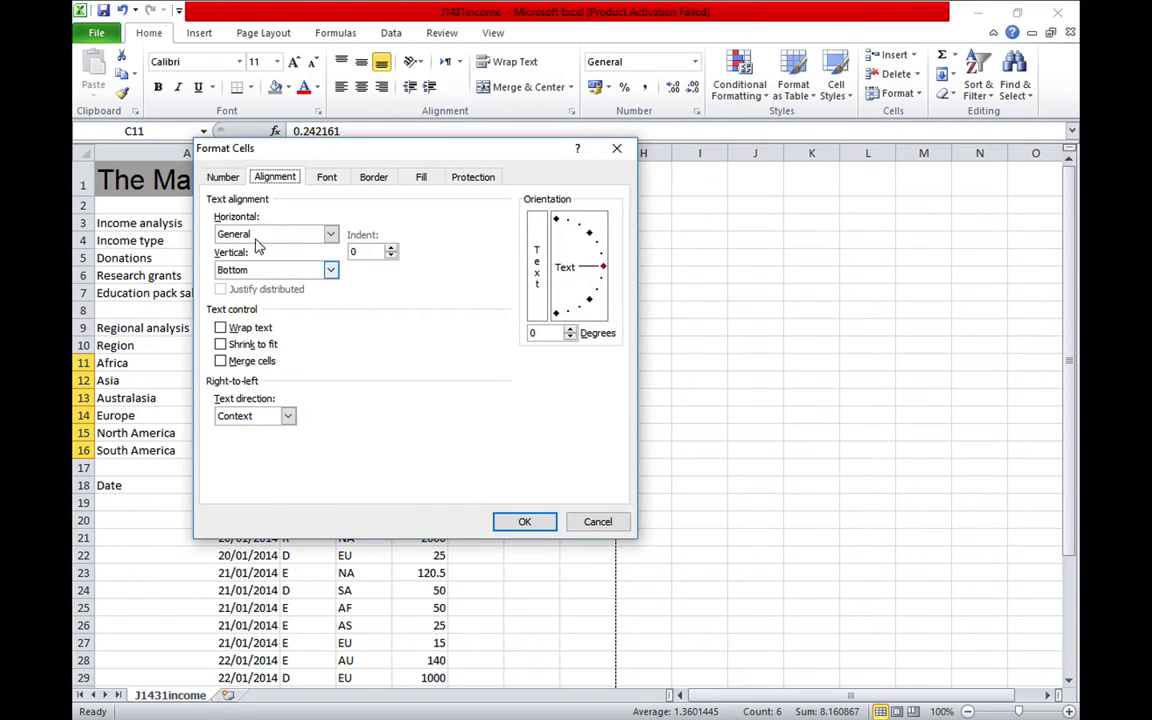
{"action": "left_click", "coordinate": [222, 177]}
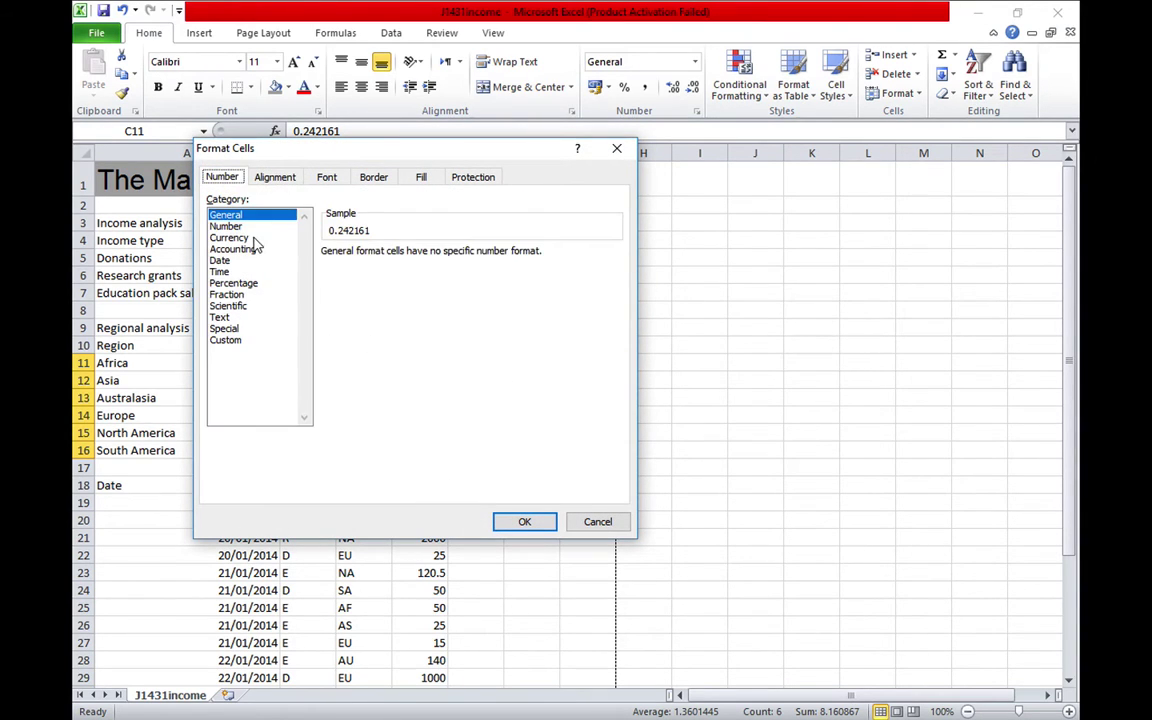
{"action": "left_click", "coordinate": [238, 226]}
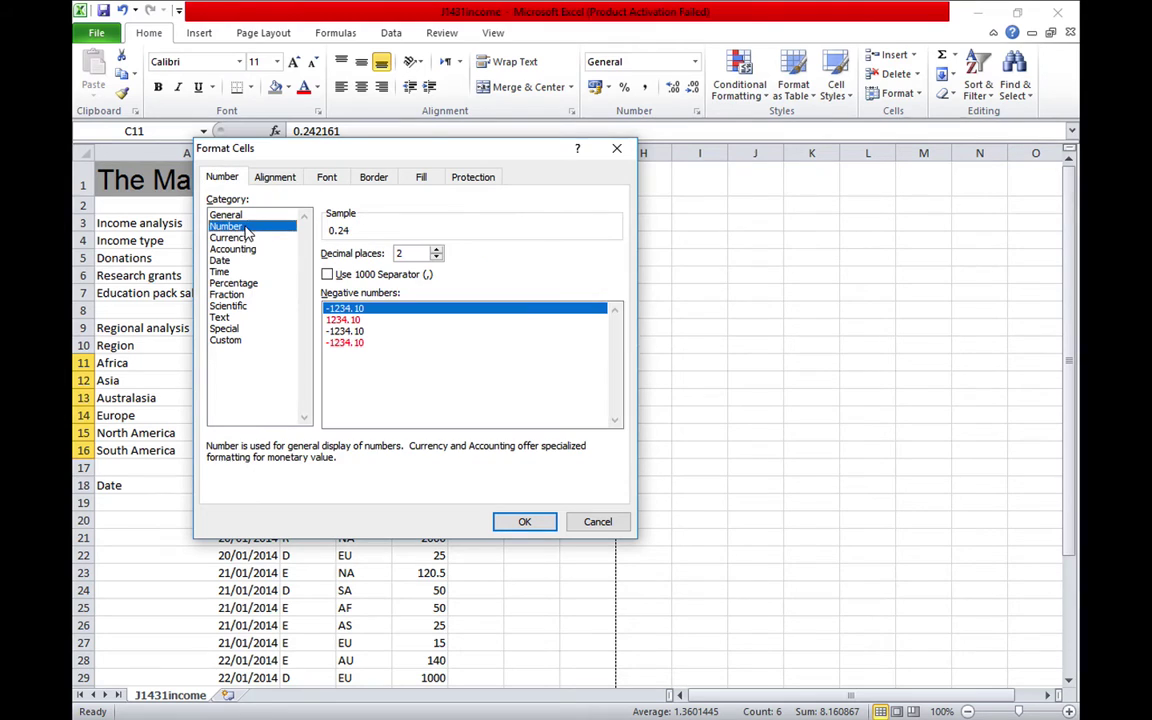
{"action": "left_click", "coordinate": [437, 250]}
{"action": "left_click", "coordinate": [528, 527]}
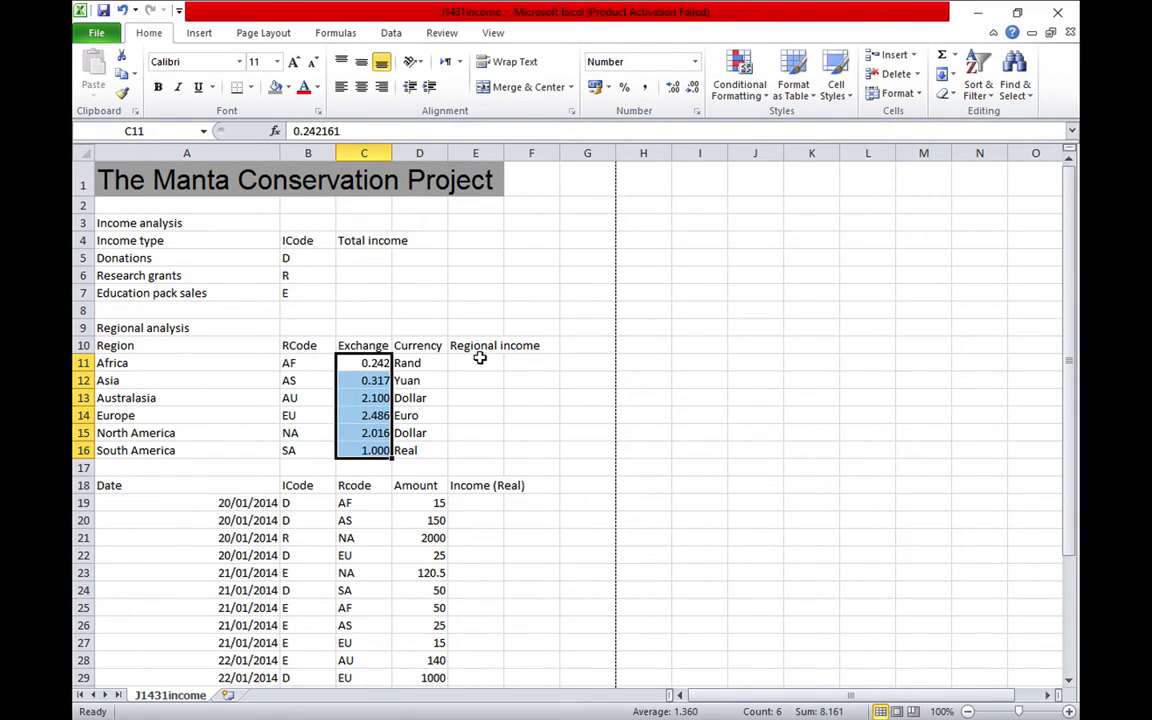
- Examine the Africa row of the Regional analysis table, from its region code, exchange rate and currency to the Regional income cell
{"action": "left_click", "coordinate": [480, 360]}
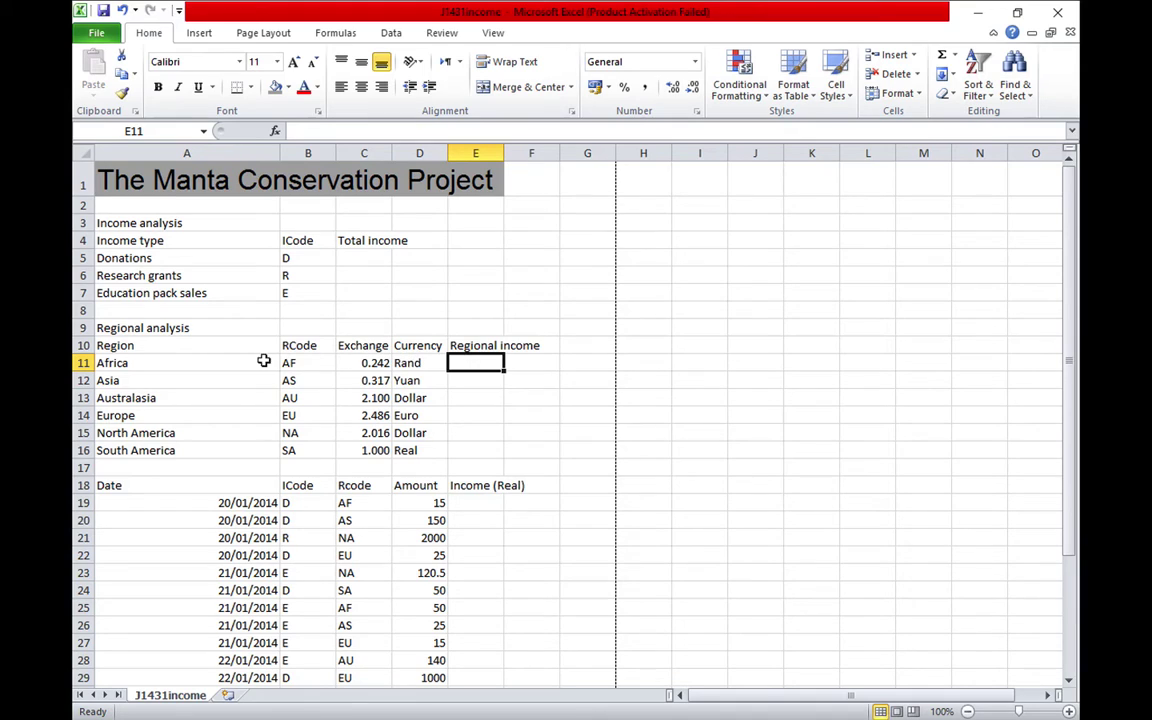
{"action": "left_click", "coordinate": [146, 363]}
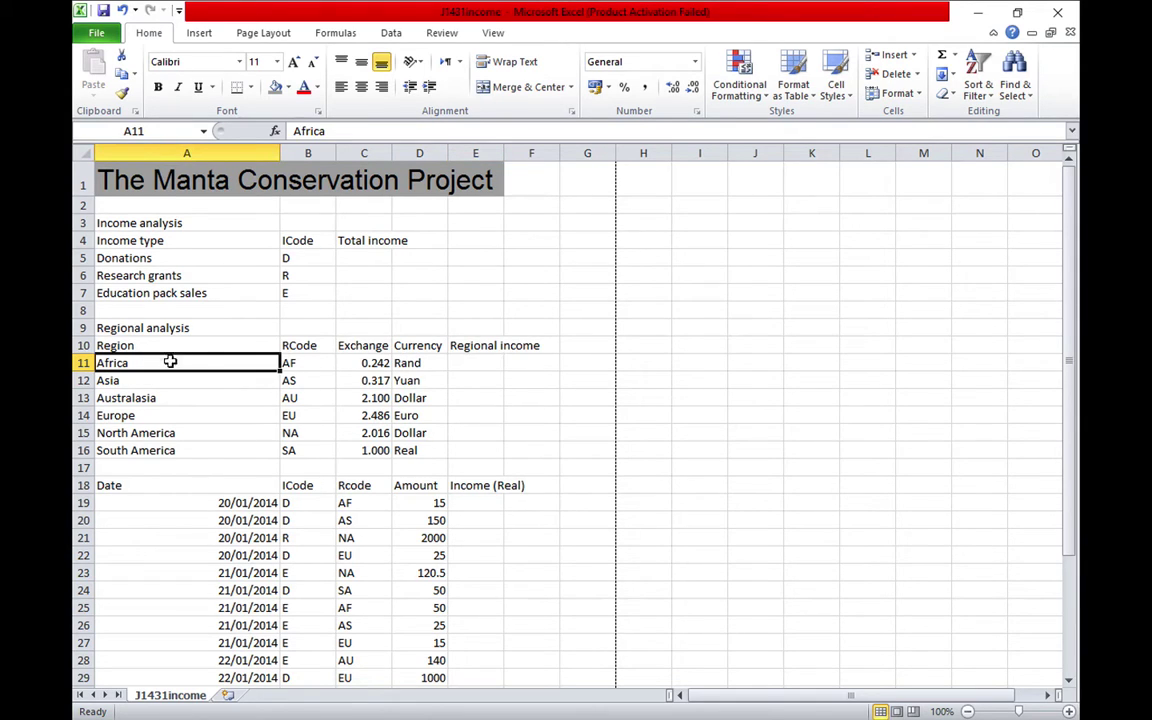
{"action": "left_click", "coordinate": [311, 363]}
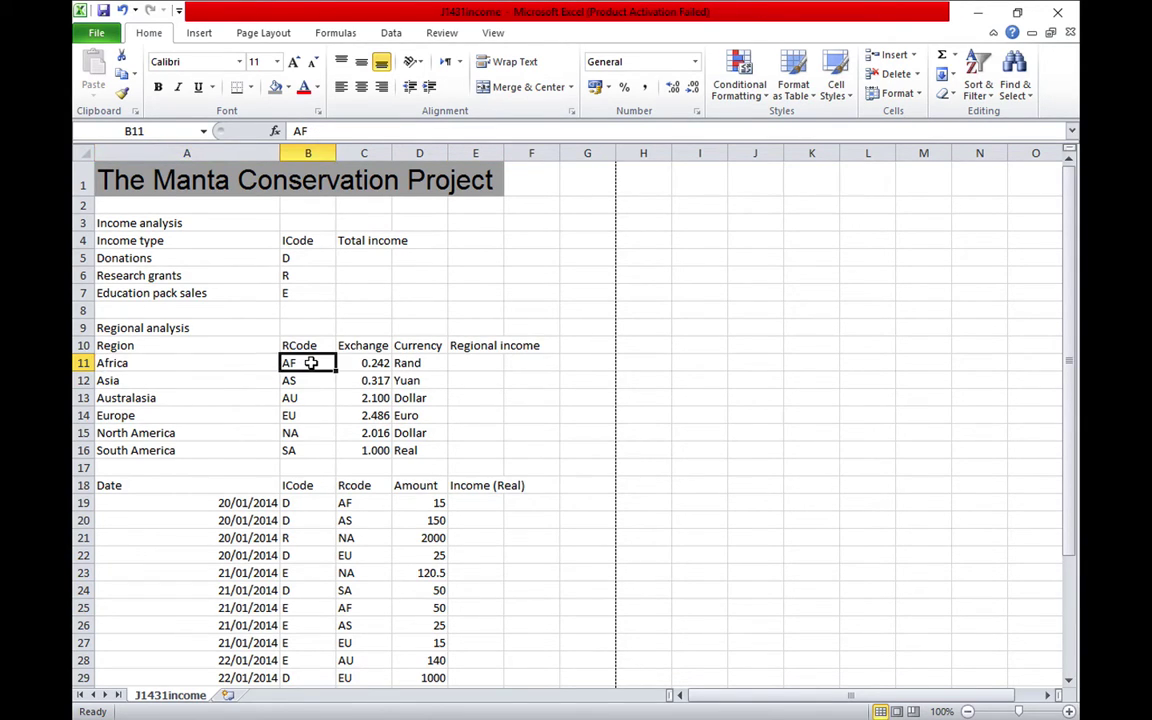
{"action": "left_click", "coordinate": [352, 363]}
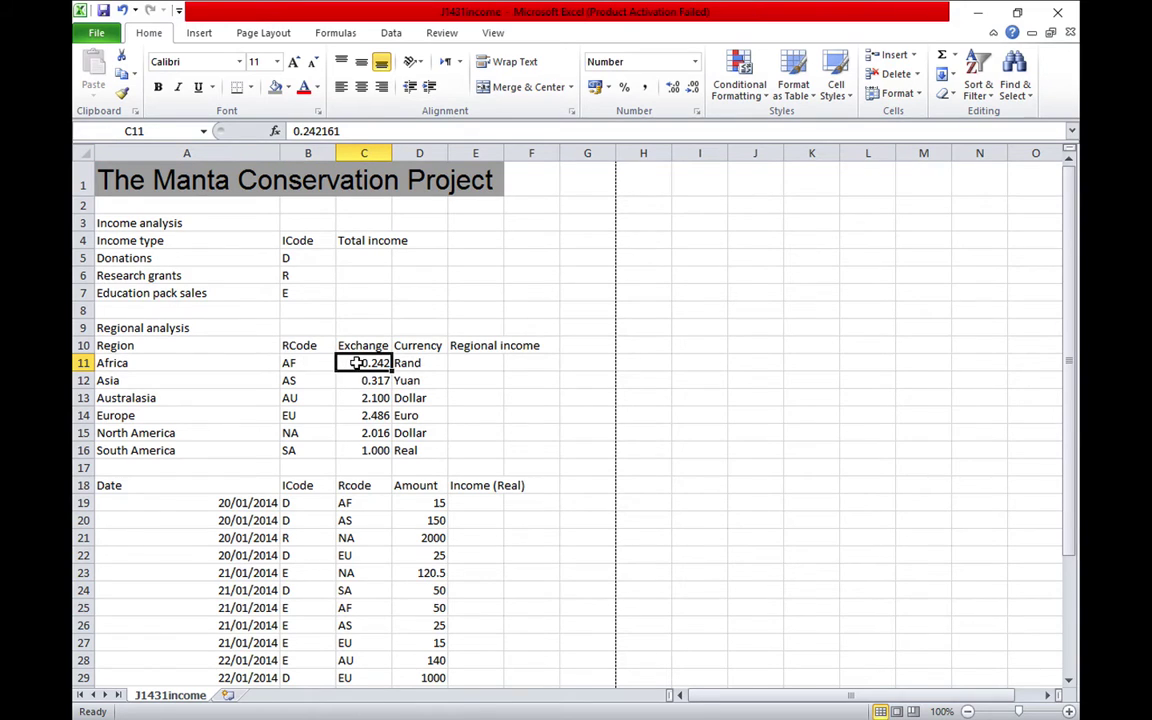
{"action": "left_click", "coordinate": [422, 363]}
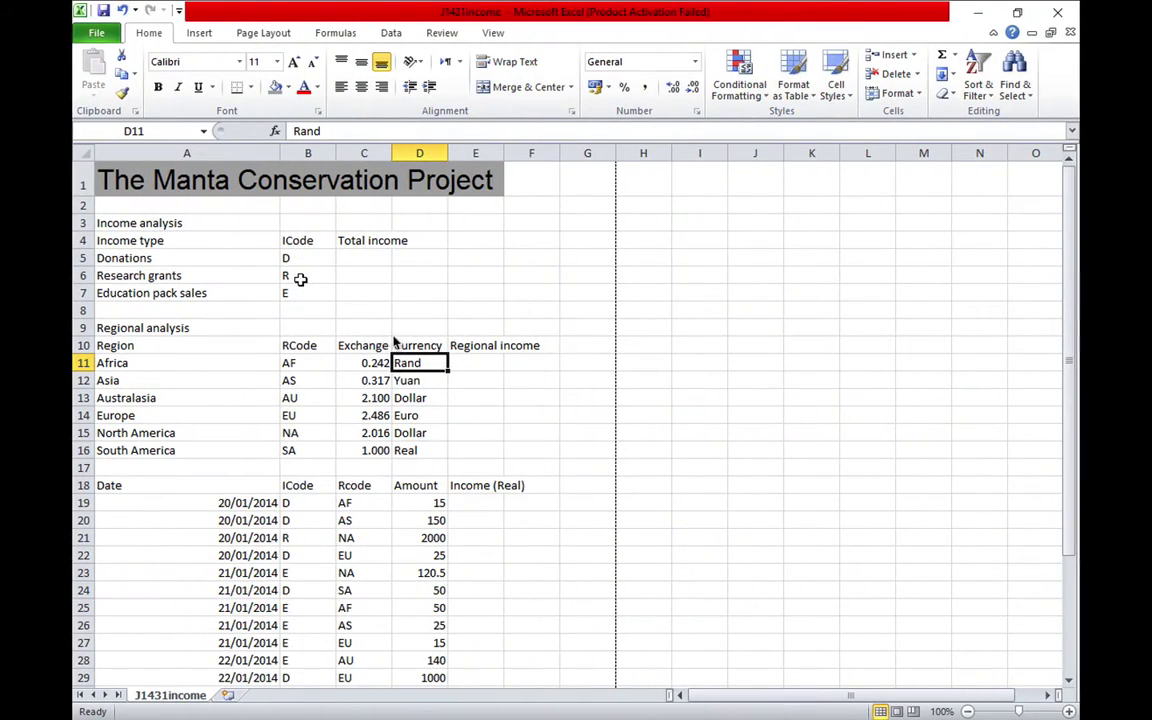
{"action": "left_click", "coordinate": [479, 366]}
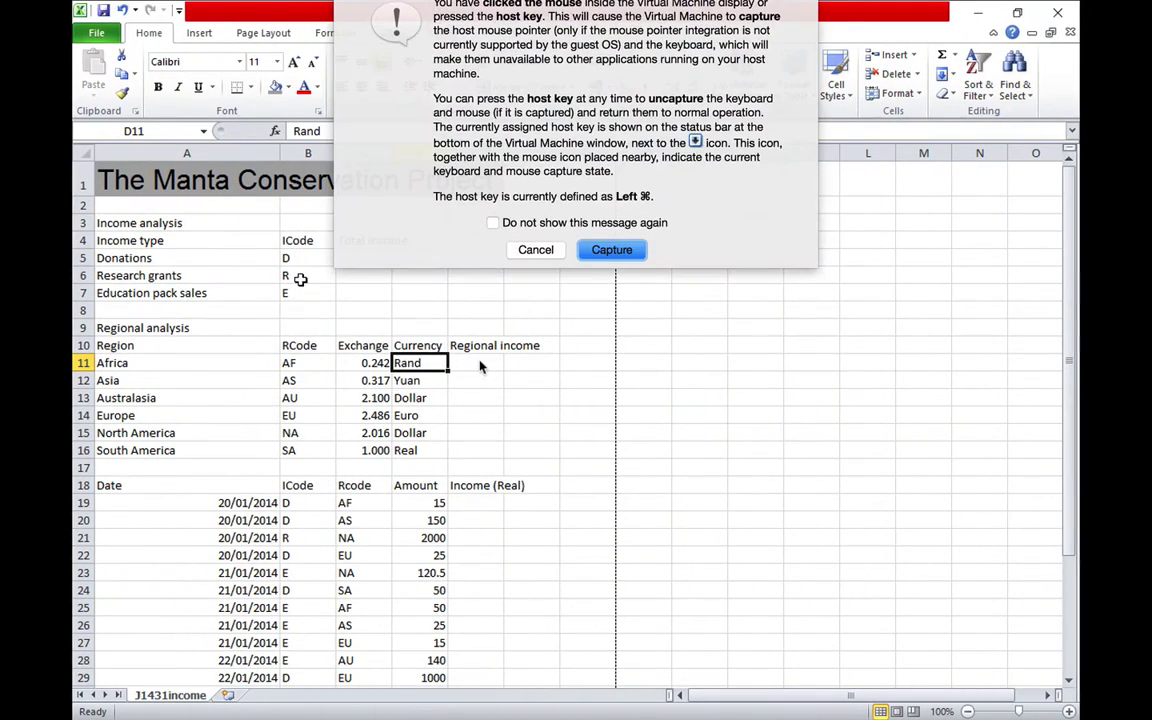
{"action": "left_click", "coordinate": [607, 250]}
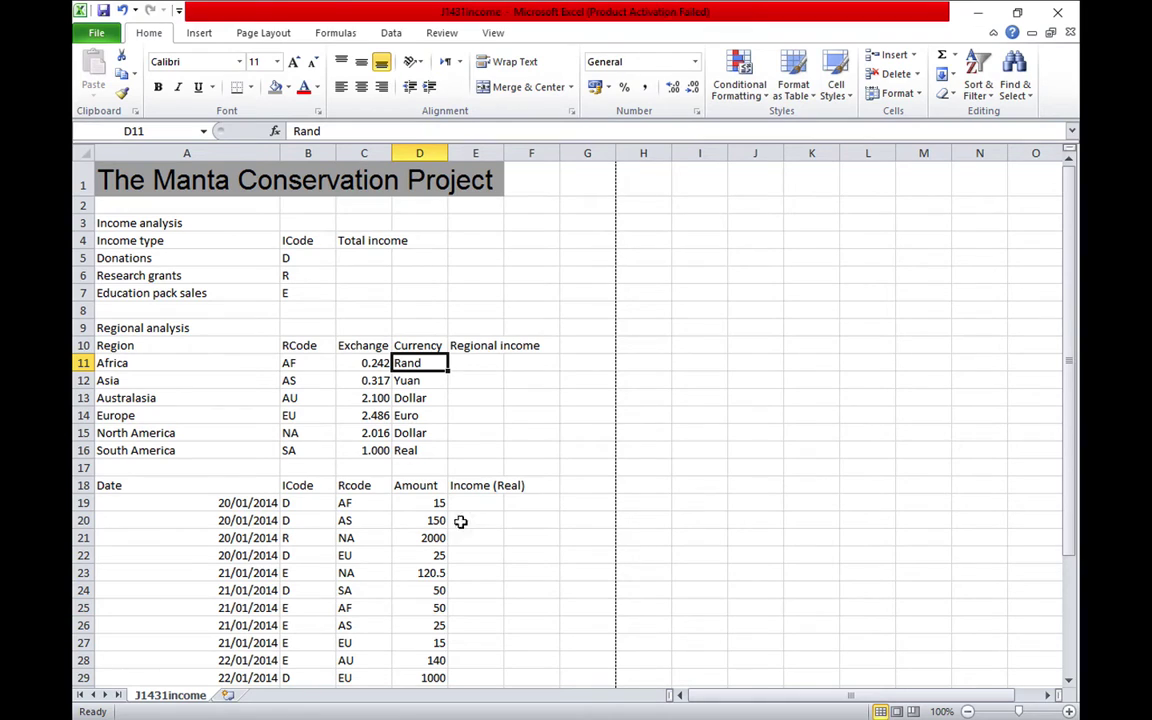
- Compare Africa's region code in B11 with the first record's Rcode and Amount, and review the dates from A19 to A39
{"action": "left_click", "coordinate": [482, 362]}
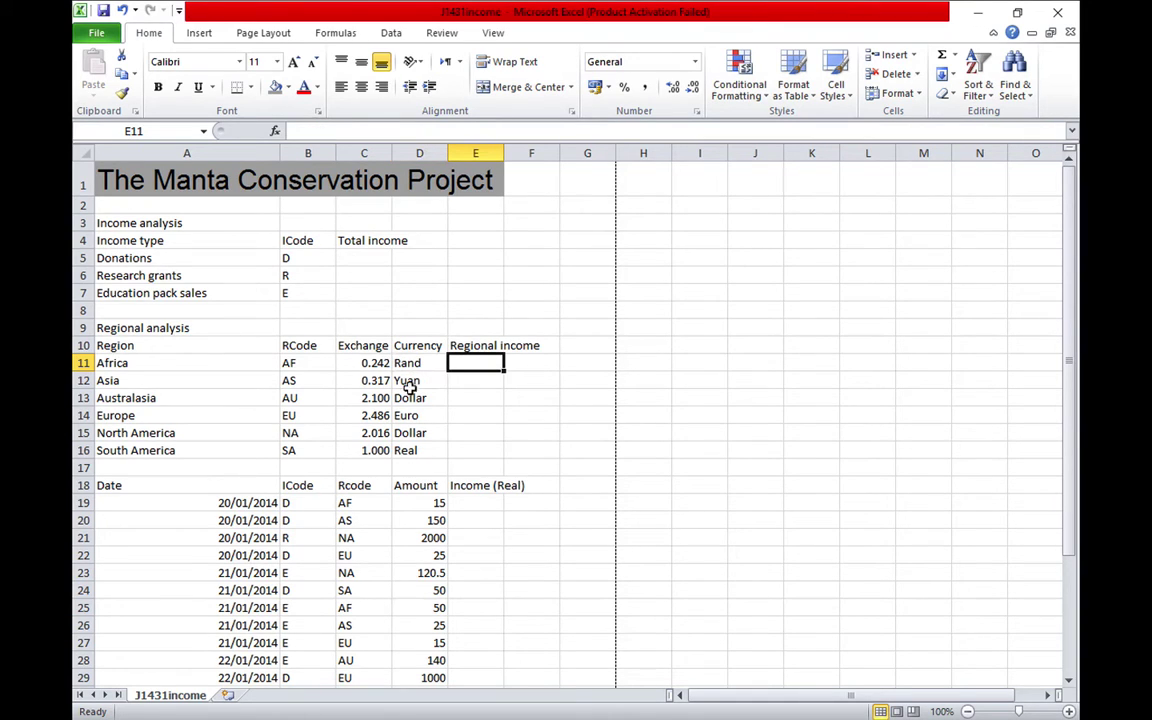
{"action": "left_click", "coordinate": [302, 364]}
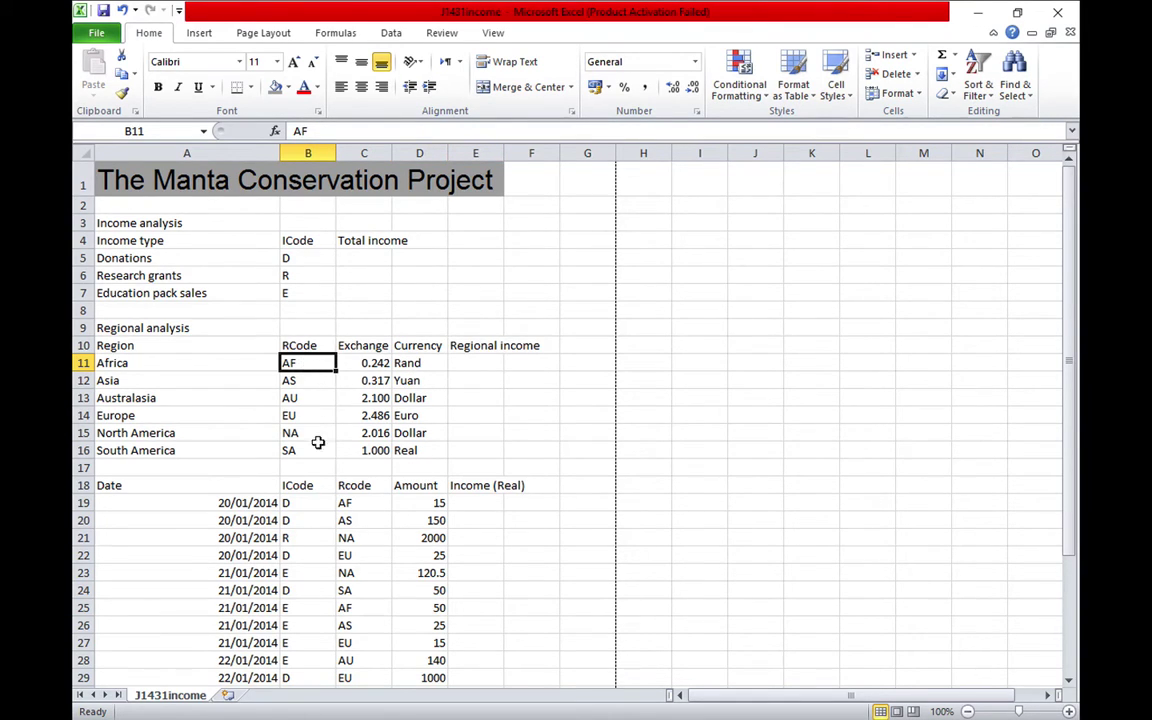
{"action": "left_click", "coordinate": [353, 504]}
{"action": "left_click", "coordinate": [432, 503]}
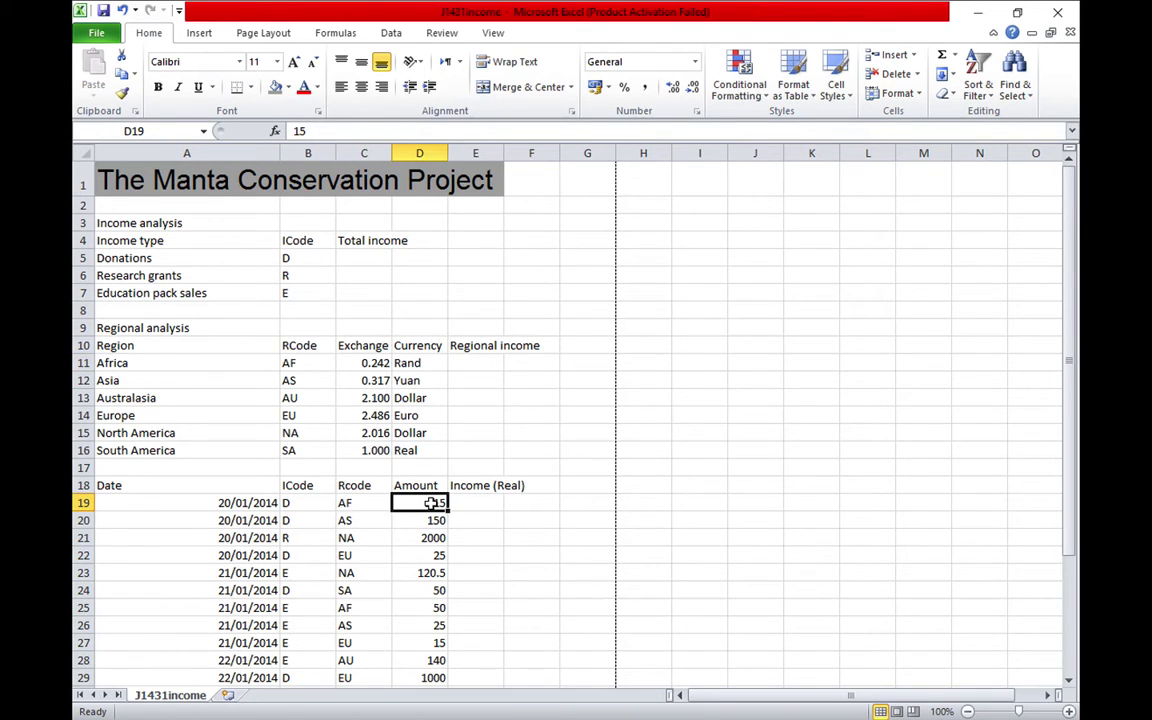
{"action": "scroll", "coordinate": [433, 538], "scroll_direction": "down", "scroll_amount": 6}
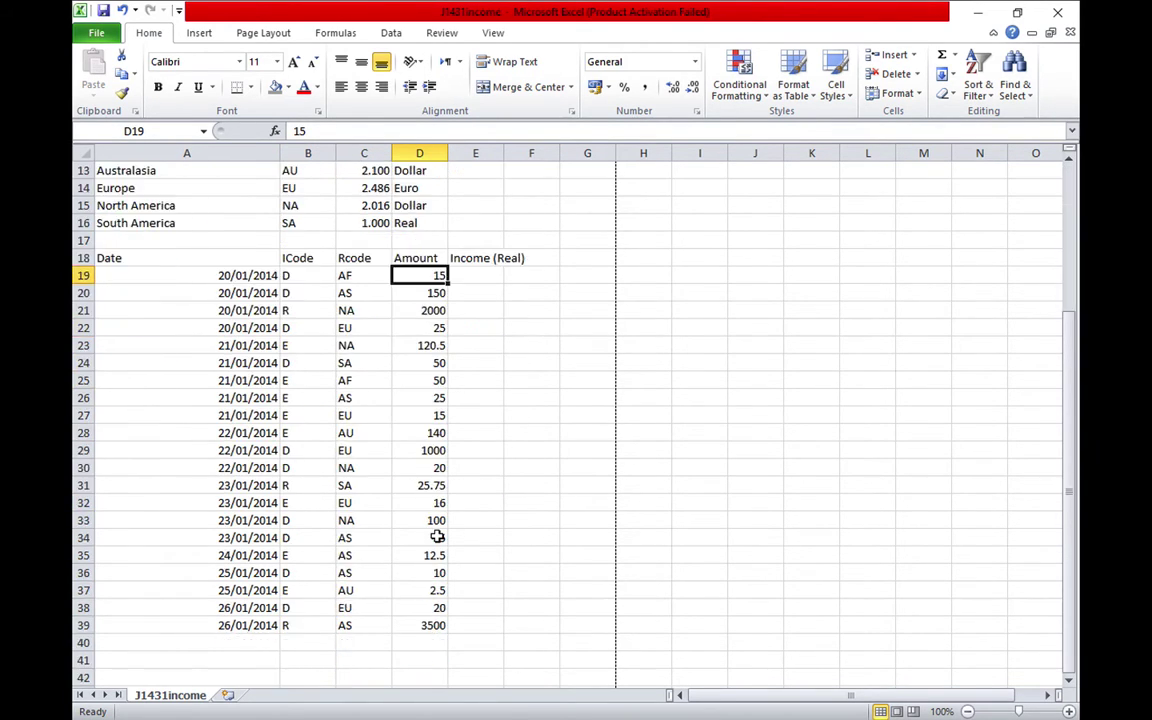
{"action": "scroll", "coordinate": [437, 537], "scroll_direction": "up", "scroll_amount": 2}
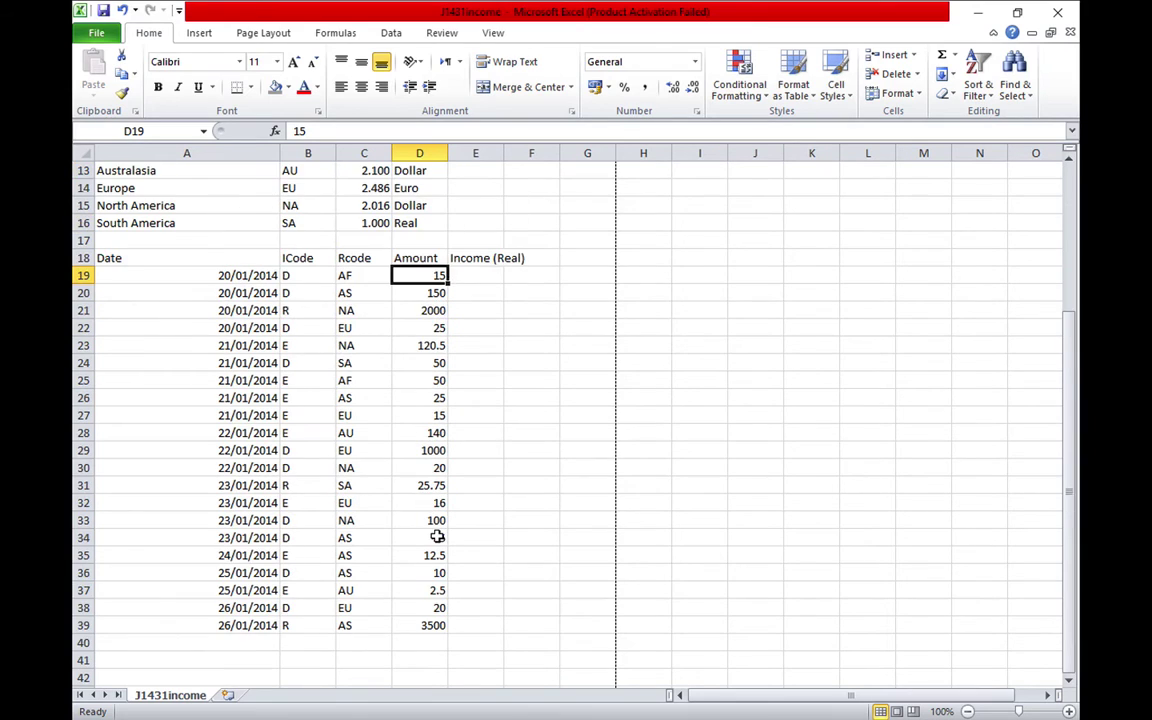
{"action": "left_click", "coordinate": [223, 275]}
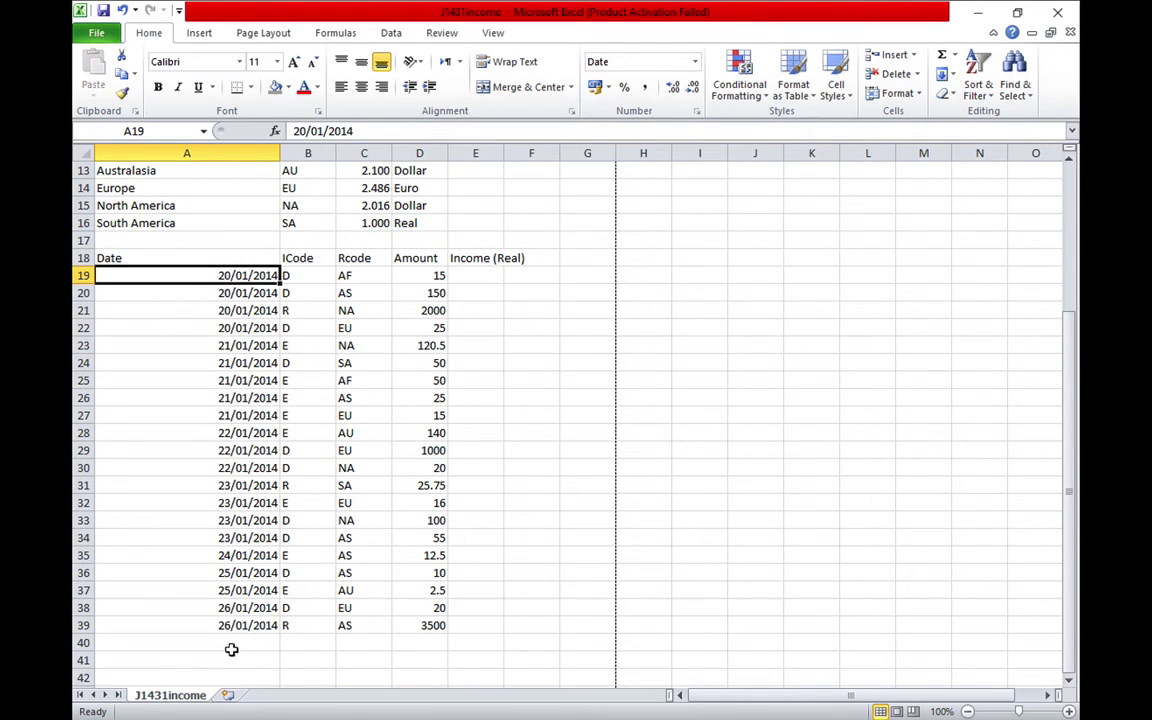
{"action": "left_click", "coordinate": [232, 628]}
{"action": "scroll", "coordinate": [310, 580], "scroll_direction": "down", "scroll_amount": 2}
{"action": "scroll", "coordinate": [317, 557], "scroll_direction": "up", "scroll_amount": 2}
{"action": "scroll", "coordinate": [317, 557], "scroll_direction": "up", "scroll_amount": 4}
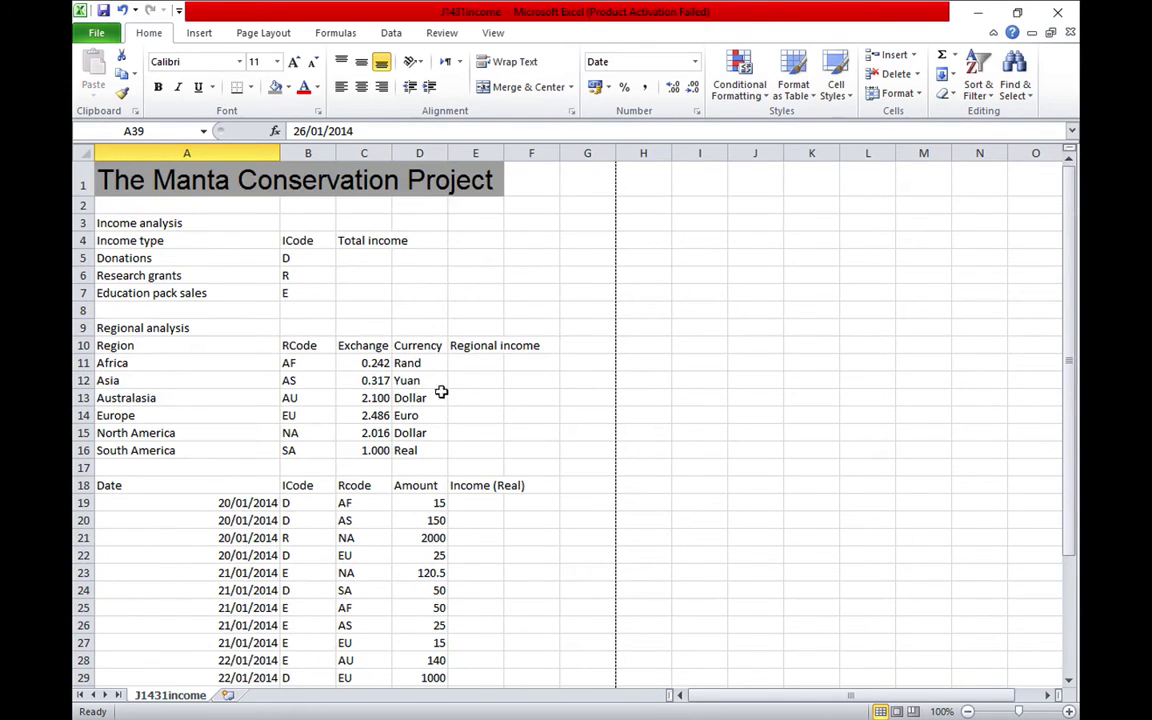
- Relate Africa's Regional income cell E11 to the Amount entries listed from D19 down
{"action": "left_click", "coordinate": [477, 364]}
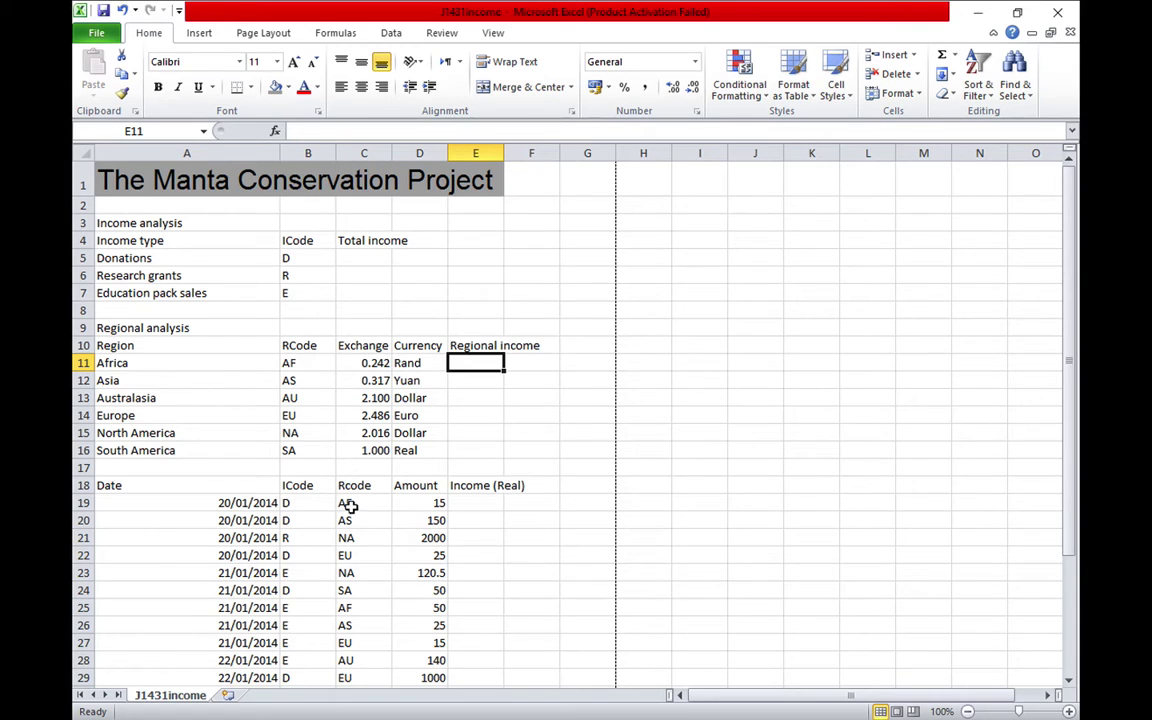
{"action": "left_click", "coordinate": [444, 503]}
{"action": "scroll", "coordinate": [398, 519], "scroll_direction": "down", "scroll_amount": 4}
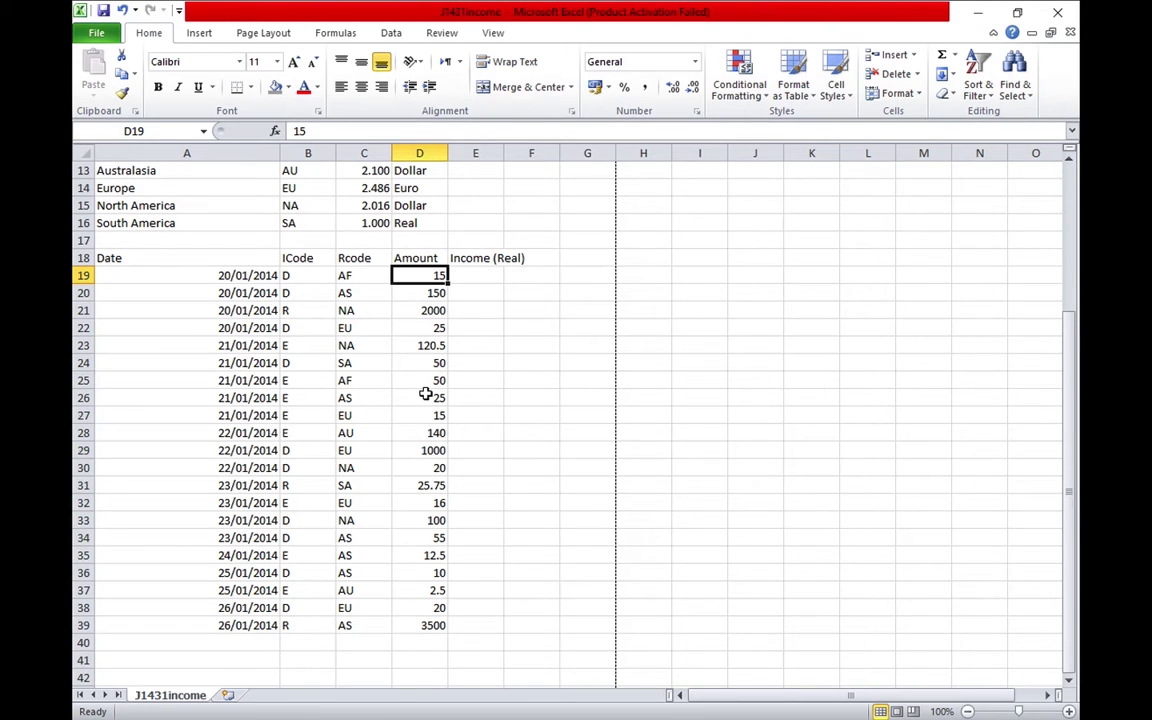
{"action": "scroll", "coordinate": [426, 390], "scroll_direction": "down", "scroll_amount": 1}
{"action": "scroll", "coordinate": [426, 393], "scroll_direction": "up", "scroll_amount": 5}
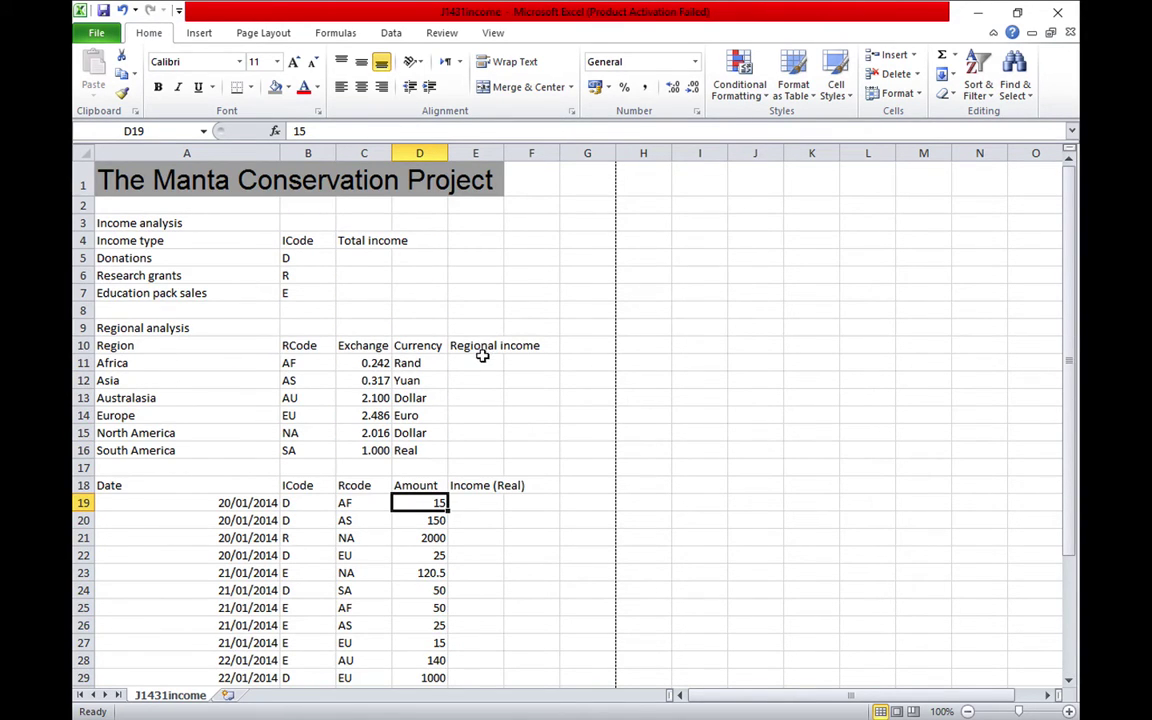
- Auto-fit column E to its contents and start a SUMIF formula in E11 with the Rcode range C19:C39
{"action": "left_click", "coordinate": [481, 362]}
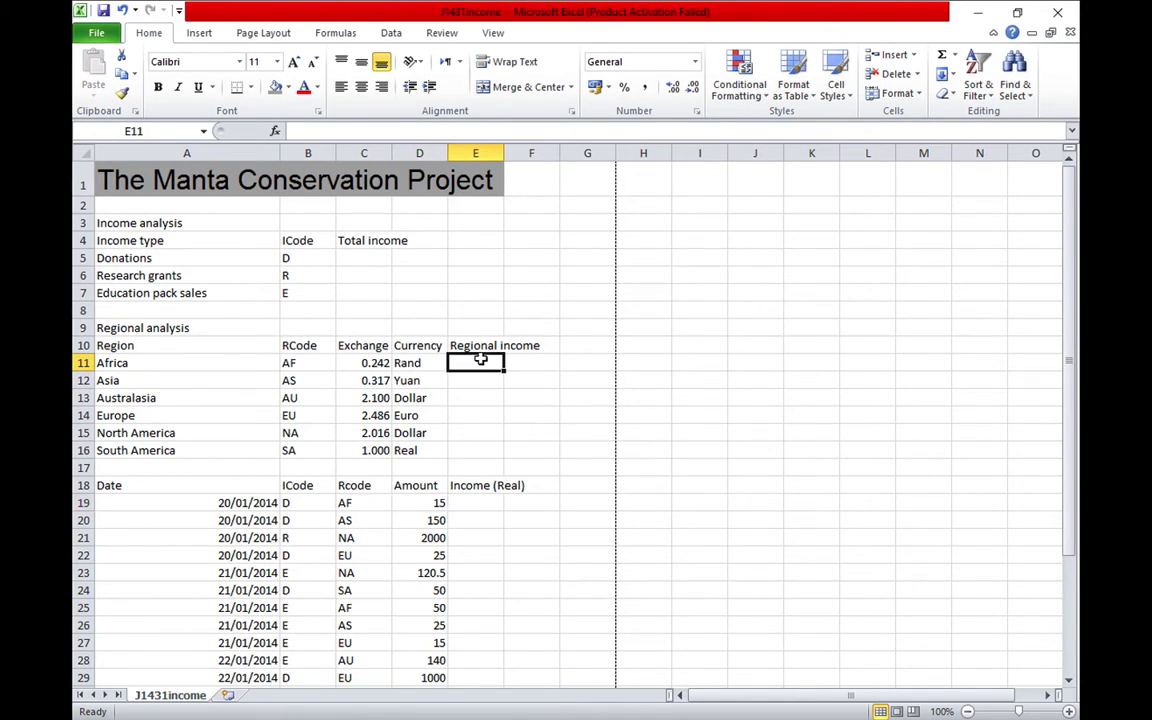
{"action": "double_click", "coordinate": [504, 153]}
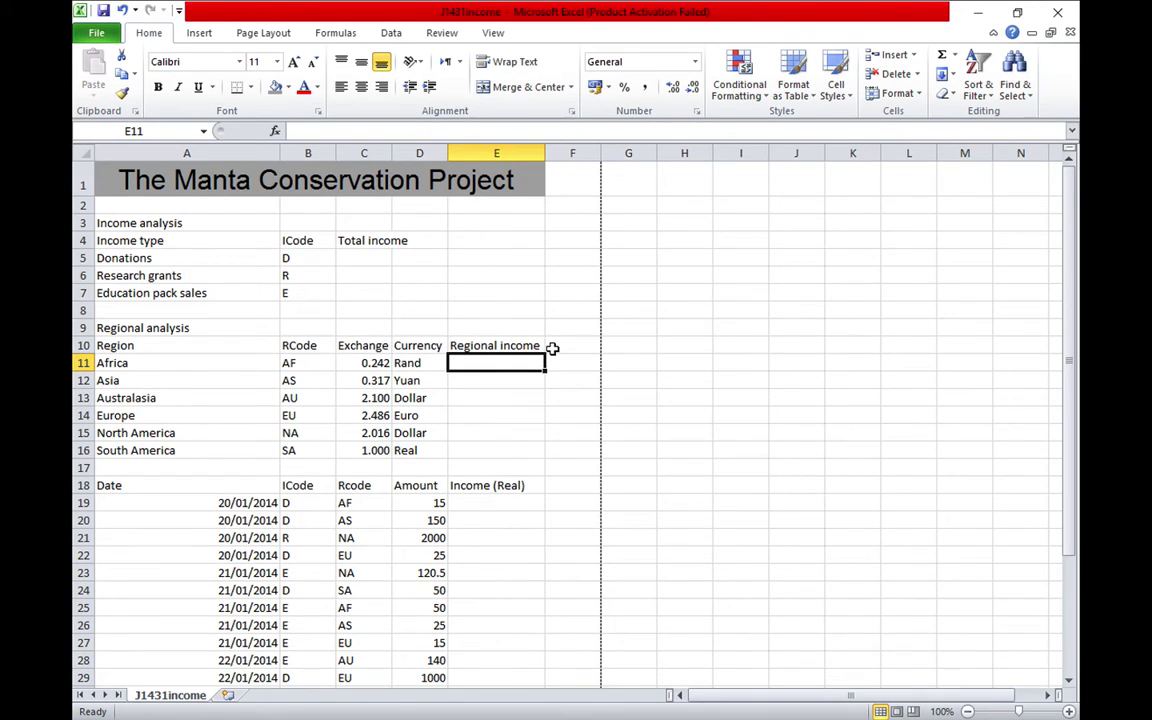
{"action": "type", "text": "=s"}
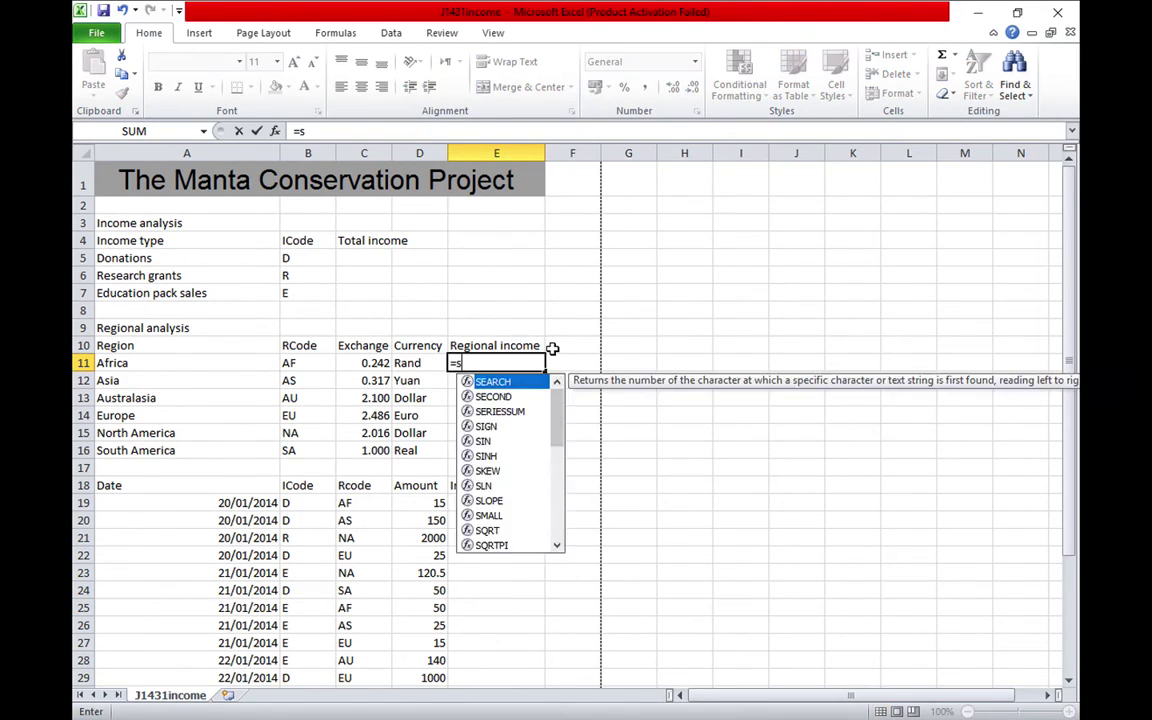
{"action": "type", "text": "umid"}
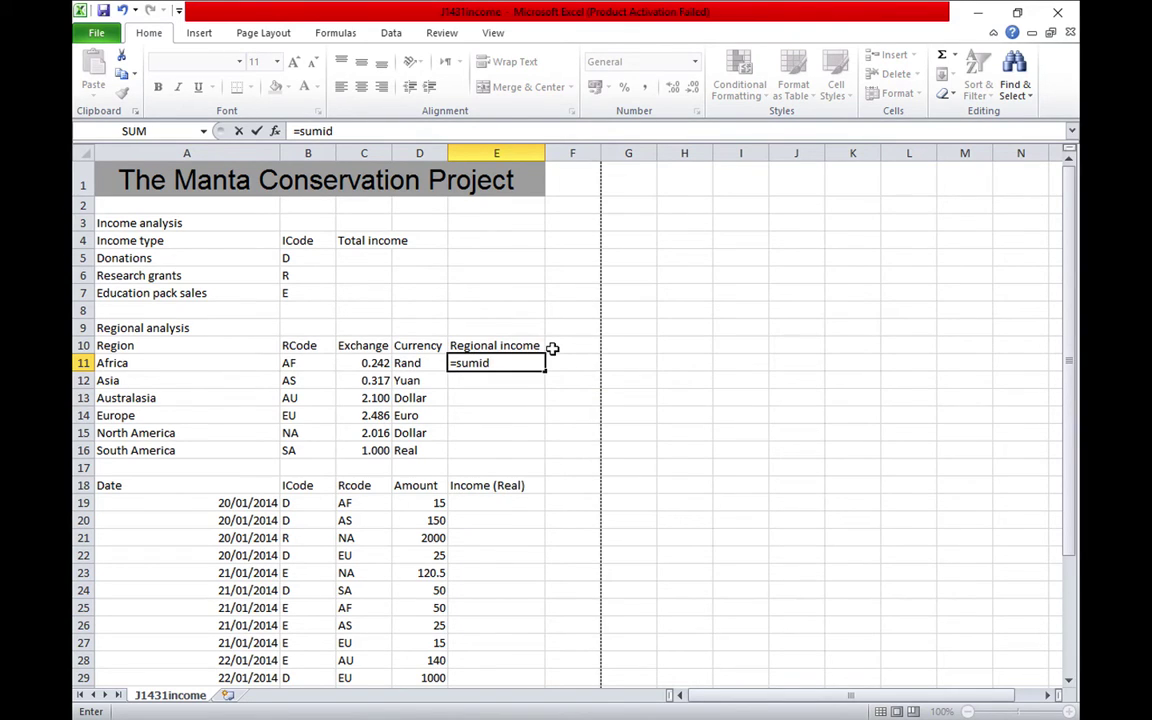
{"action": "key", "text": "BackSpace"}
{"action": "type", "text": "f"}
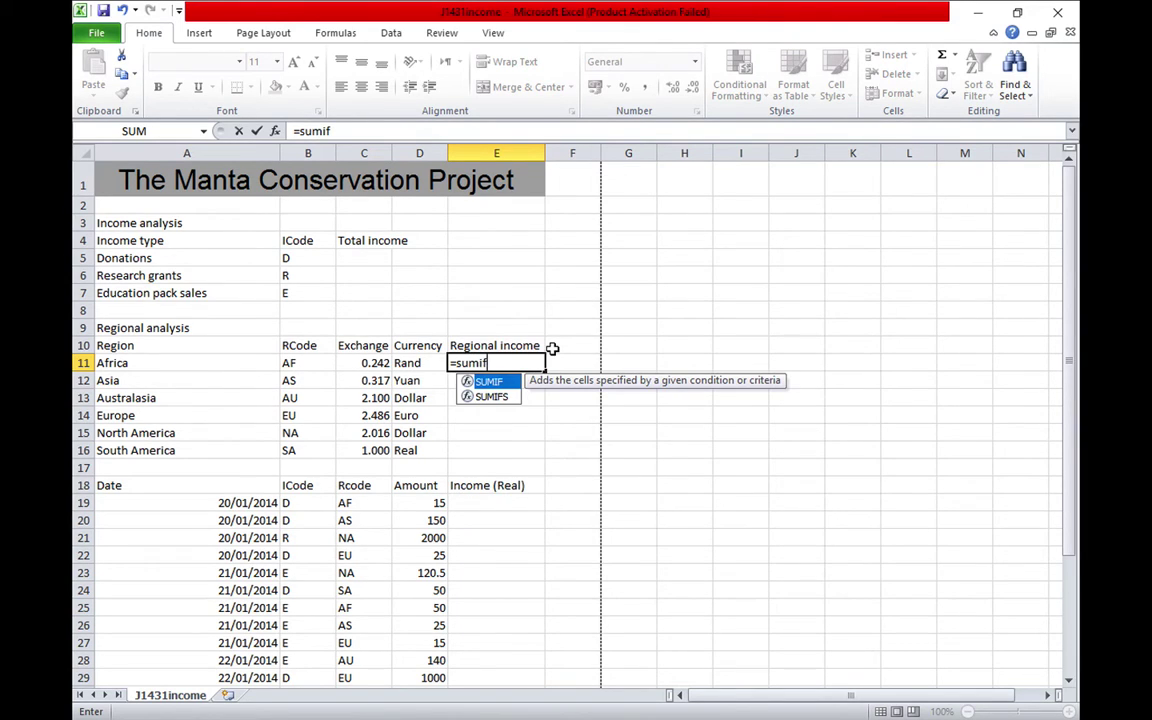
{"action": "type", "text": "("}
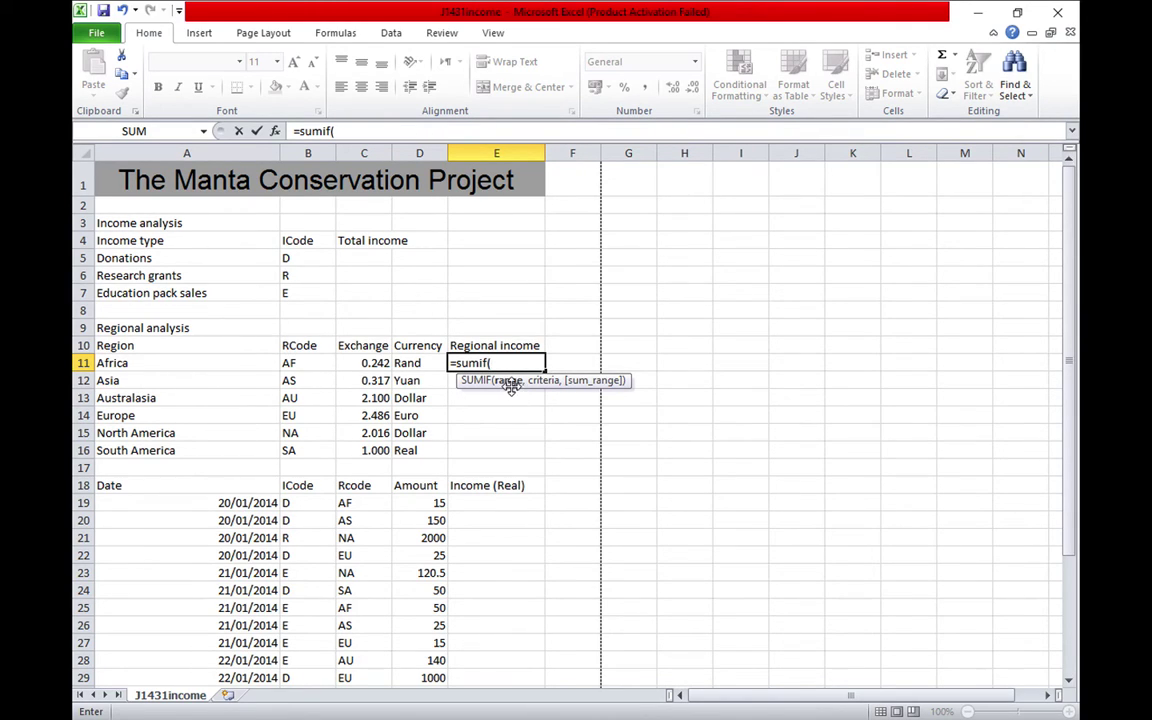
{"action": "left_click", "coordinate": [362, 503]}
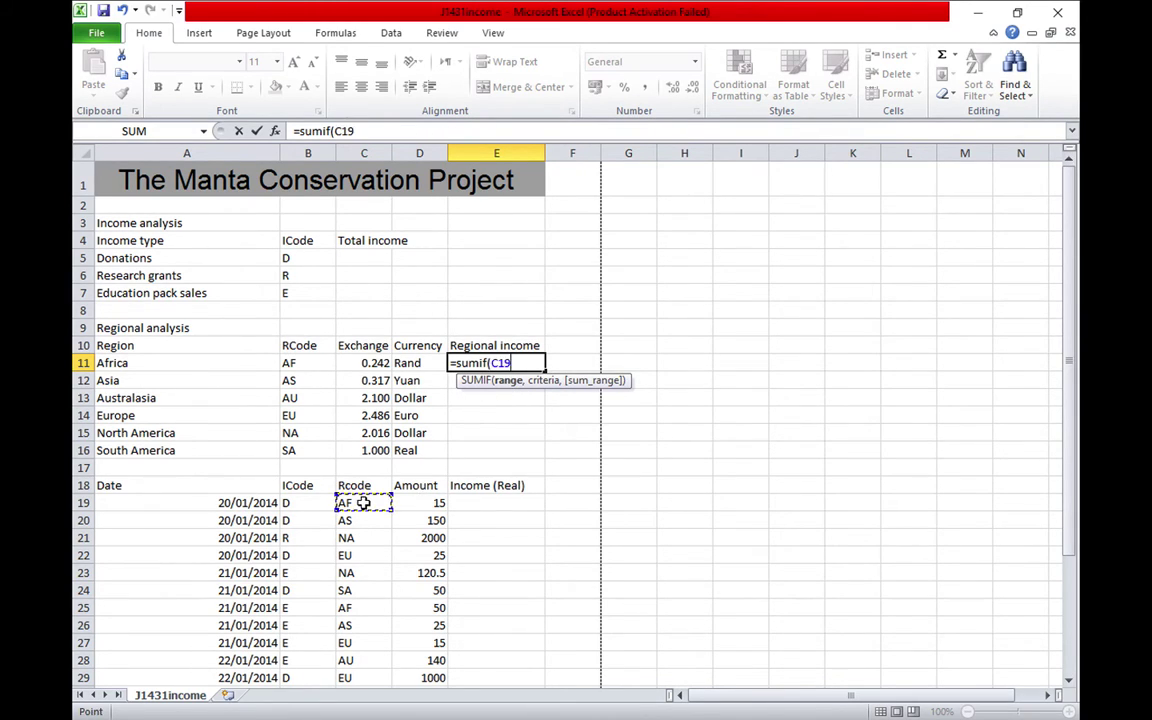
{"action": "left_click_drag", "start_coordinate": [362, 514], "coordinate": [362, 660]}
{"action": "type", "text": ","}
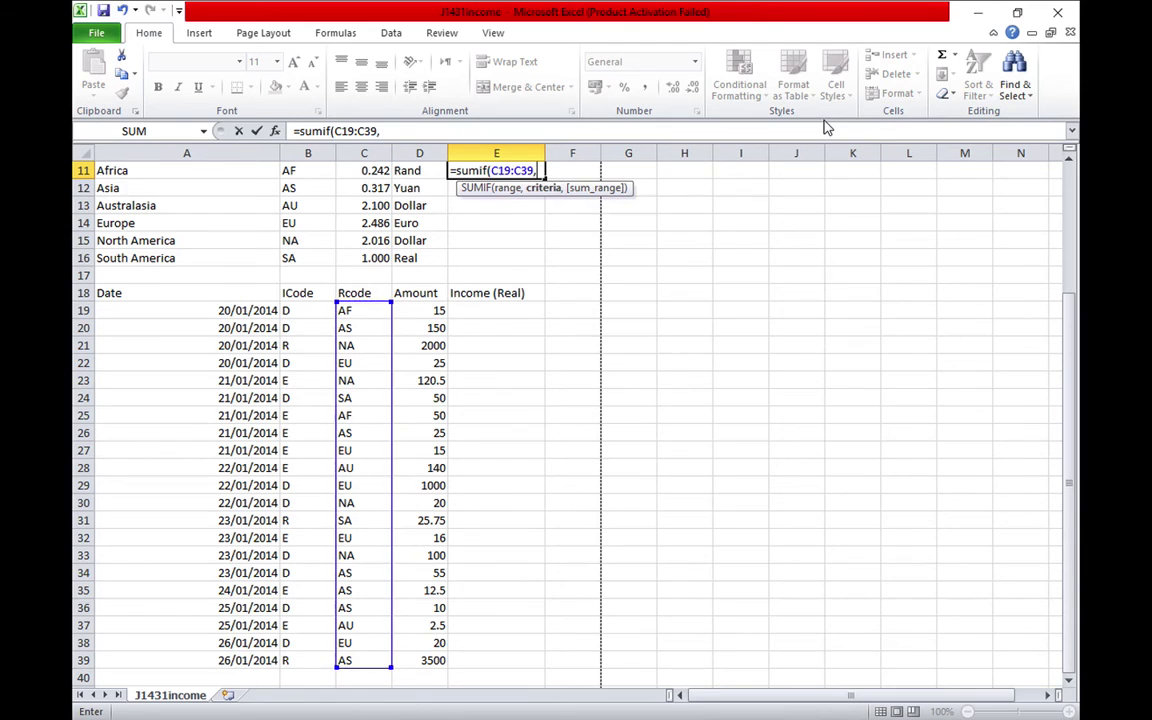
- Add Africa's code in B11 as the SUMIF criteria and the amounts in D19:D39 as the sum range
{"action": "scroll", "coordinate": [700, 70], "scroll_direction": "down", "scroll_amount": 6}
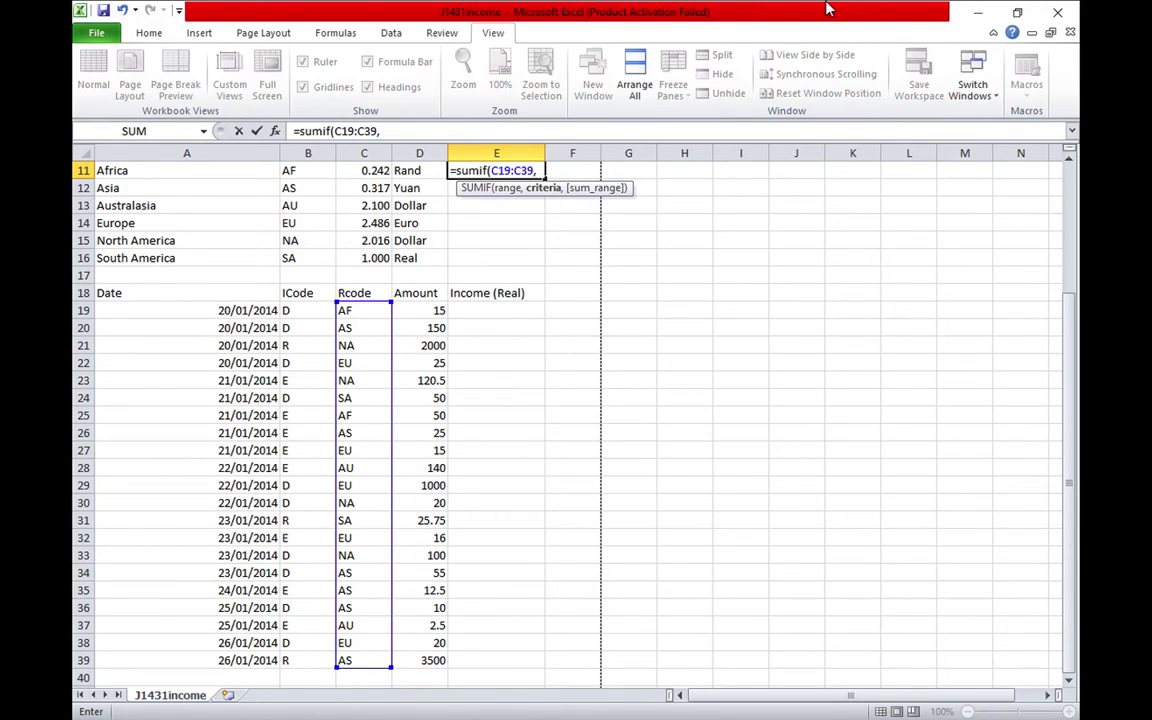
{"action": "scroll", "coordinate": [113, 367], "scroll_direction": "down", "scroll_amount": 3}
{"action": "scroll", "coordinate": [113, 367], "scroll_direction": "up", "scroll_amount": 6}
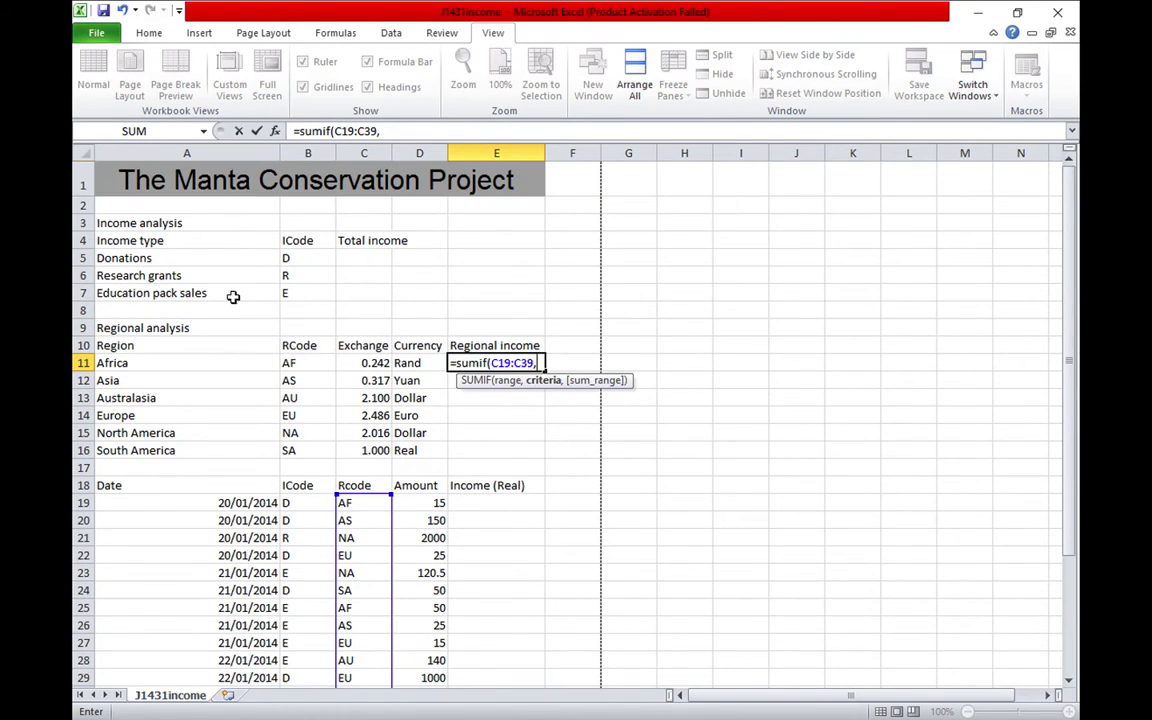
{"action": "left_click", "coordinate": [289, 363]}
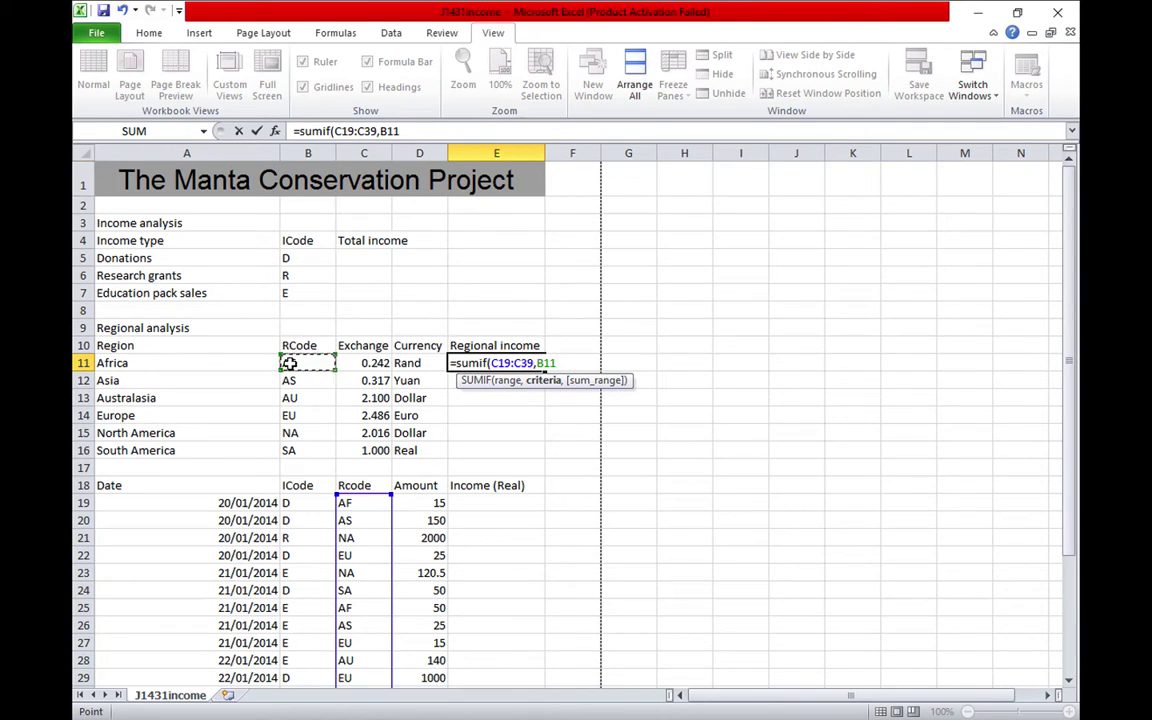
{"action": "type", "text": ","}
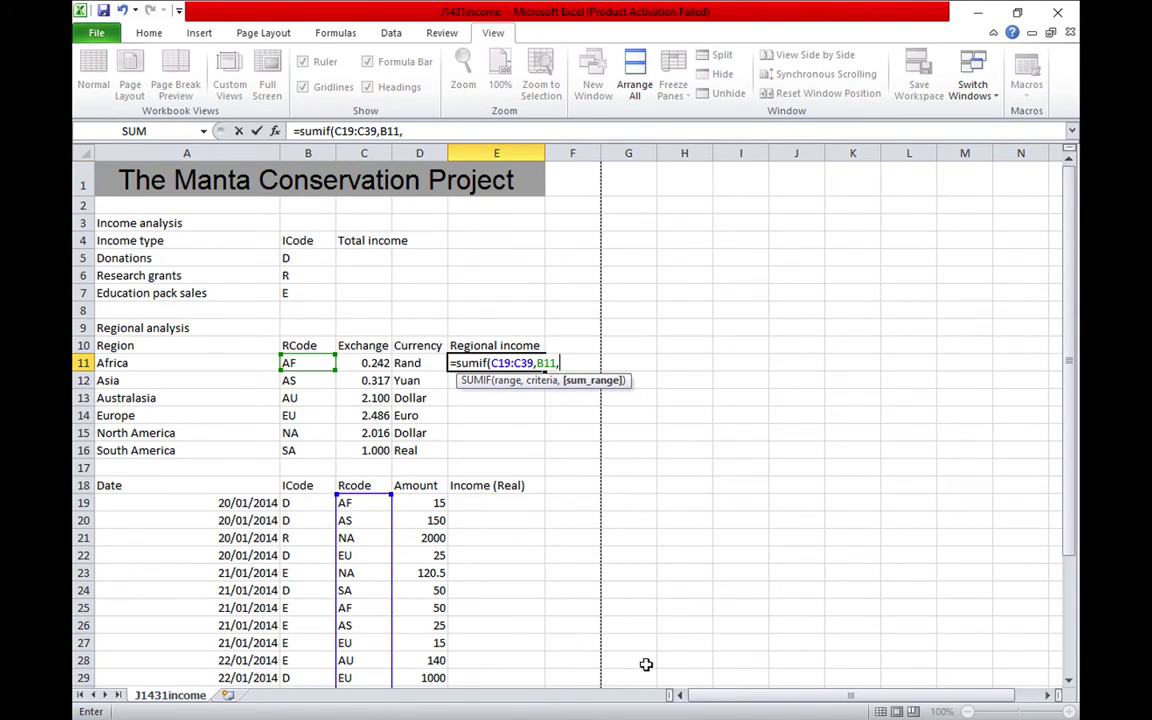
{"action": "left_click_drag", "start_coordinate": [435, 503], "coordinate": [405, 662]}
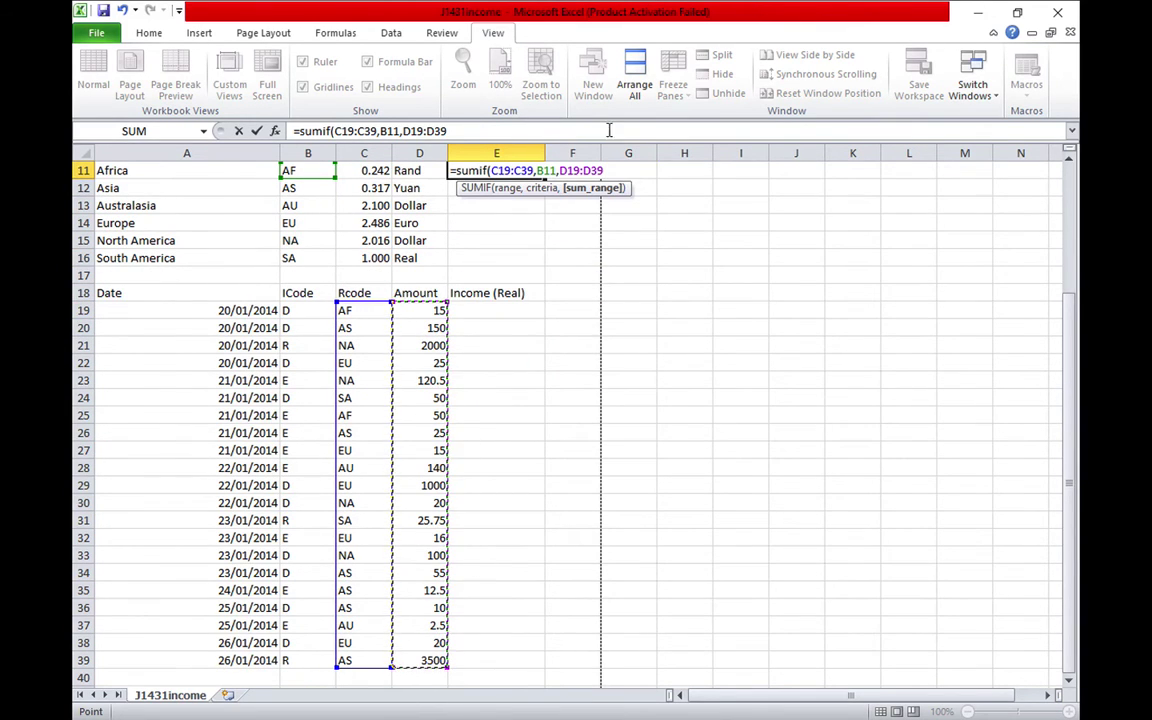
- Try the absolute reference $C$19 at the start of the SUMIF range, and remove the dollar signs again
{"action": "left_click", "coordinate": [492, 170]}
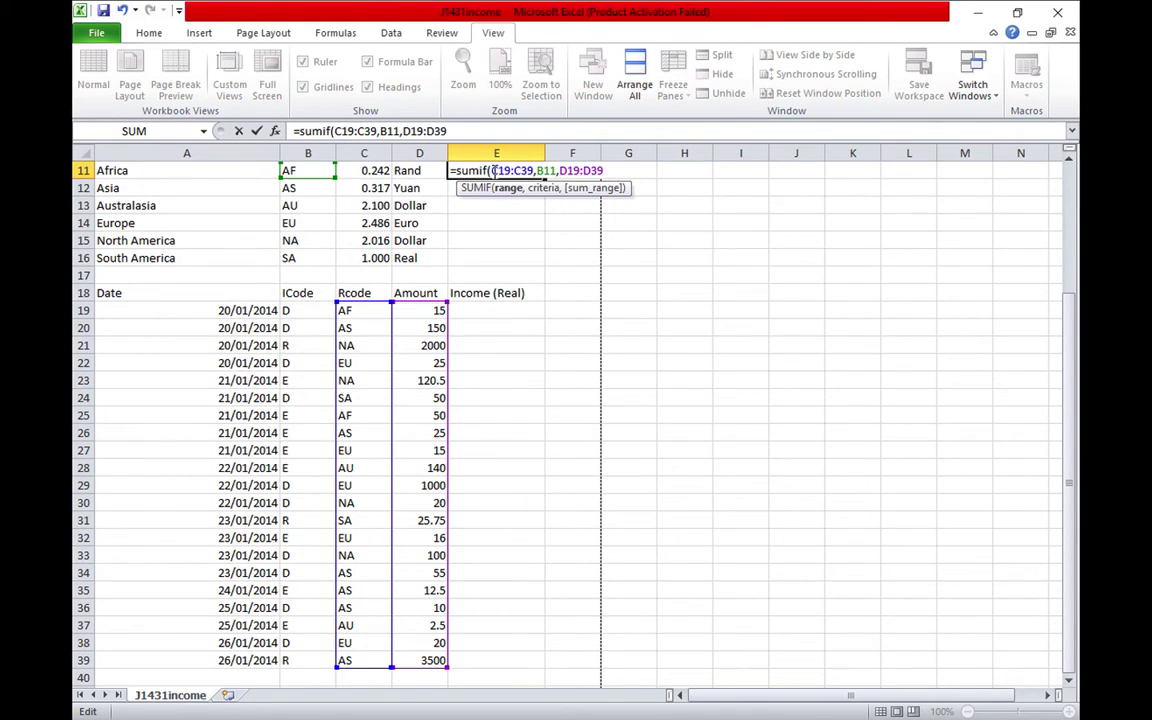
{"action": "type", "text": "$C"}
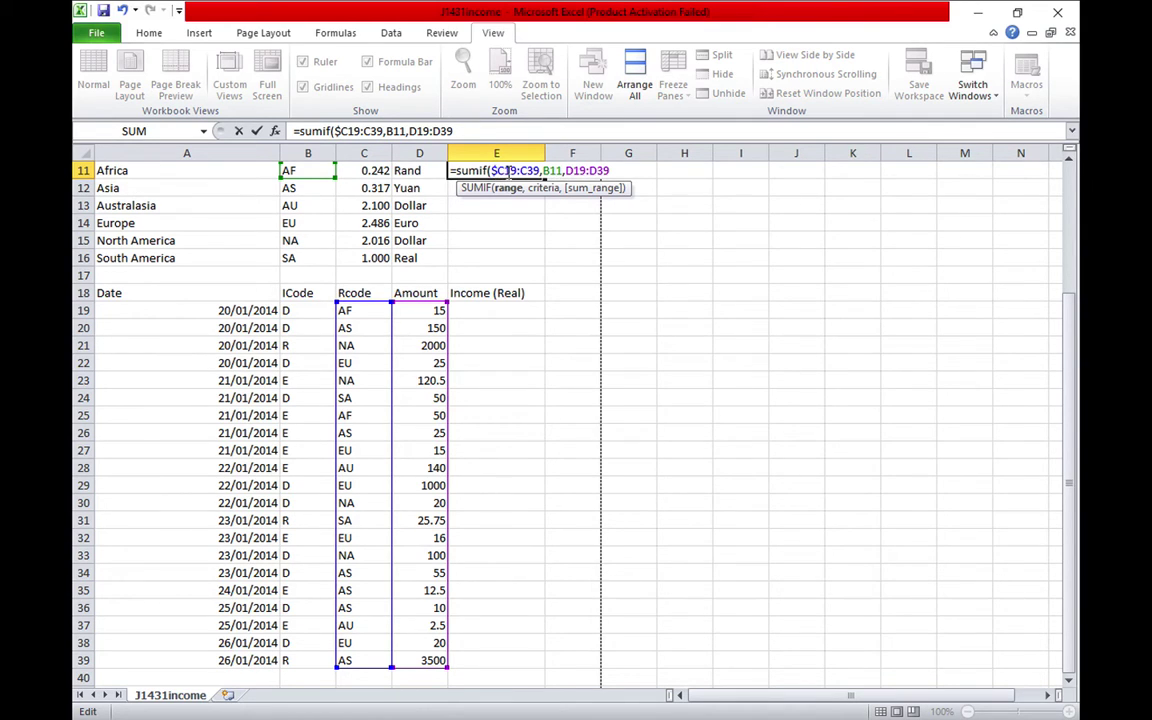
{"action": "type", "text": "$"}
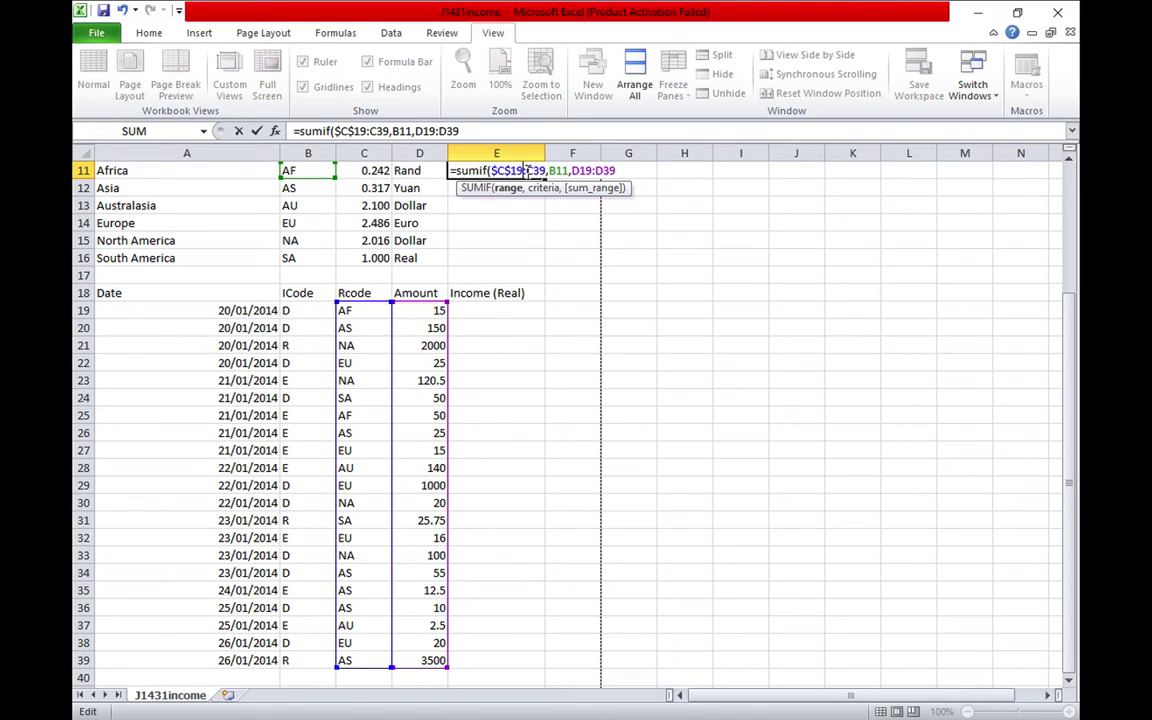
{"action": "key", "text": "BackSpace"}
{"action": "key", "text": "BackSpace"}
- Enter the SUMIF formula in E11 and fill it down through E16 for all regions
{"action": "key", "text": "Return"}
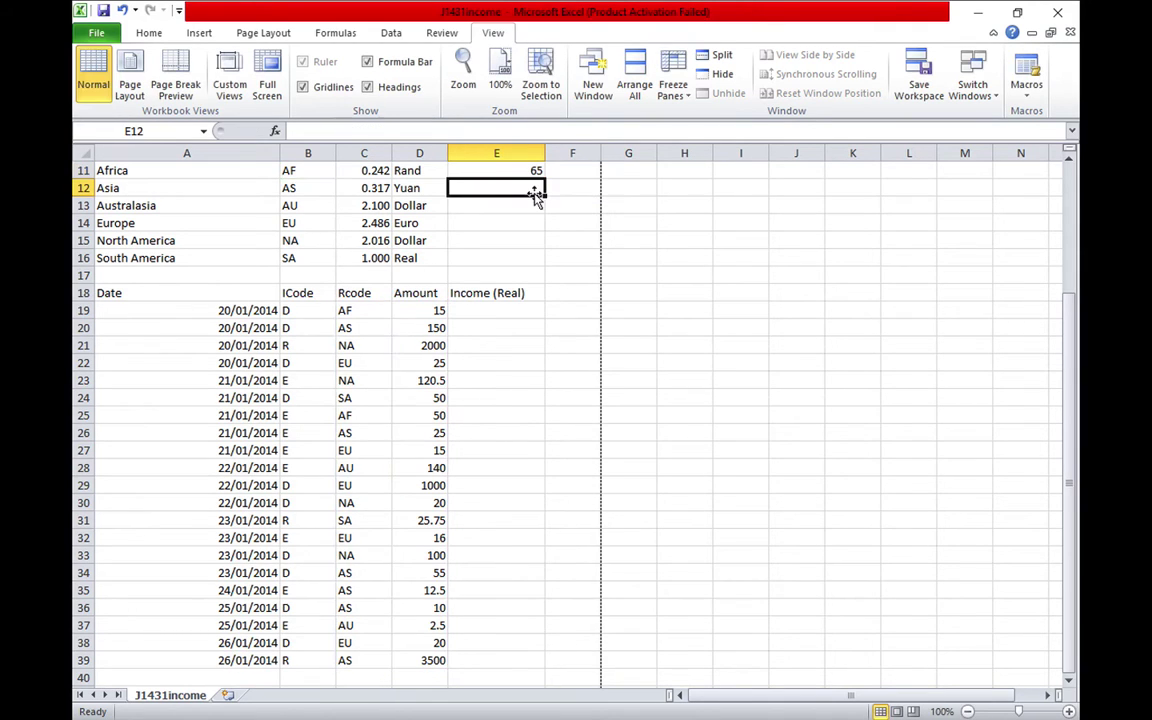
{"action": "scroll", "coordinate": [548, 221], "scroll_direction": "down", "scroll_amount": 2}
{"action": "scroll", "coordinate": [548, 221], "scroll_direction": "up", "scroll_amount": 3}
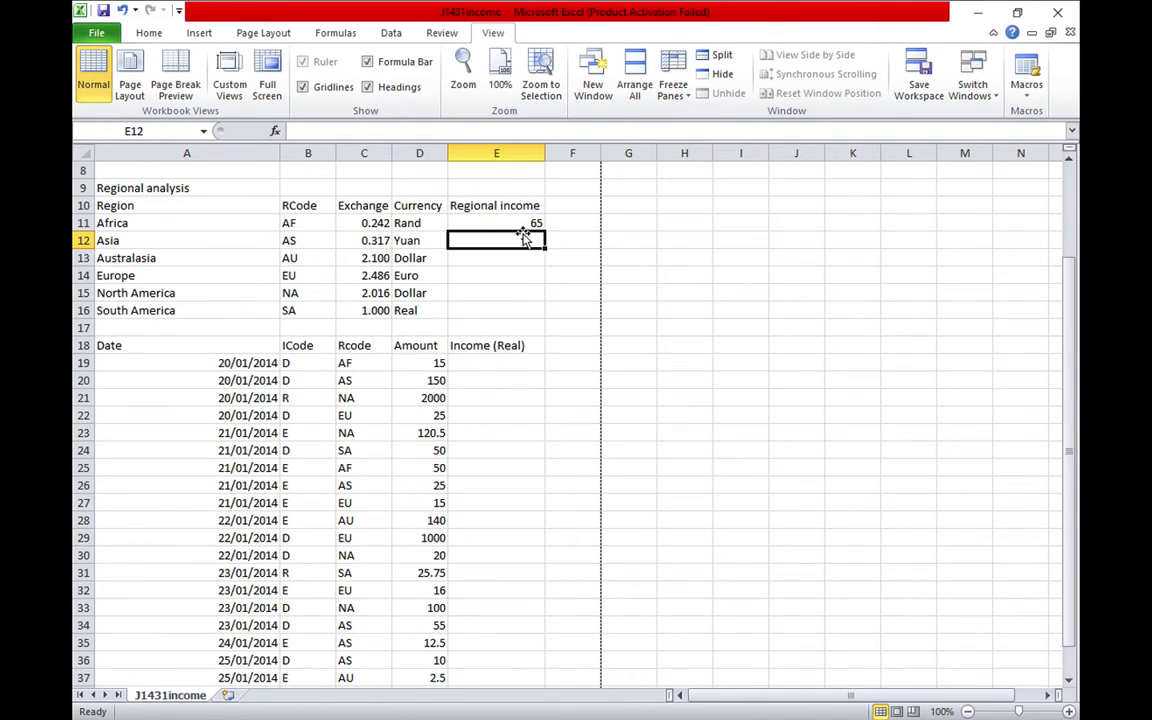
{"action": "left_click", "coordinate": [530, 224]}
{"action": "left_click_drag", "start_coordinate": [546, 229], "coordinate": [530, 316]}
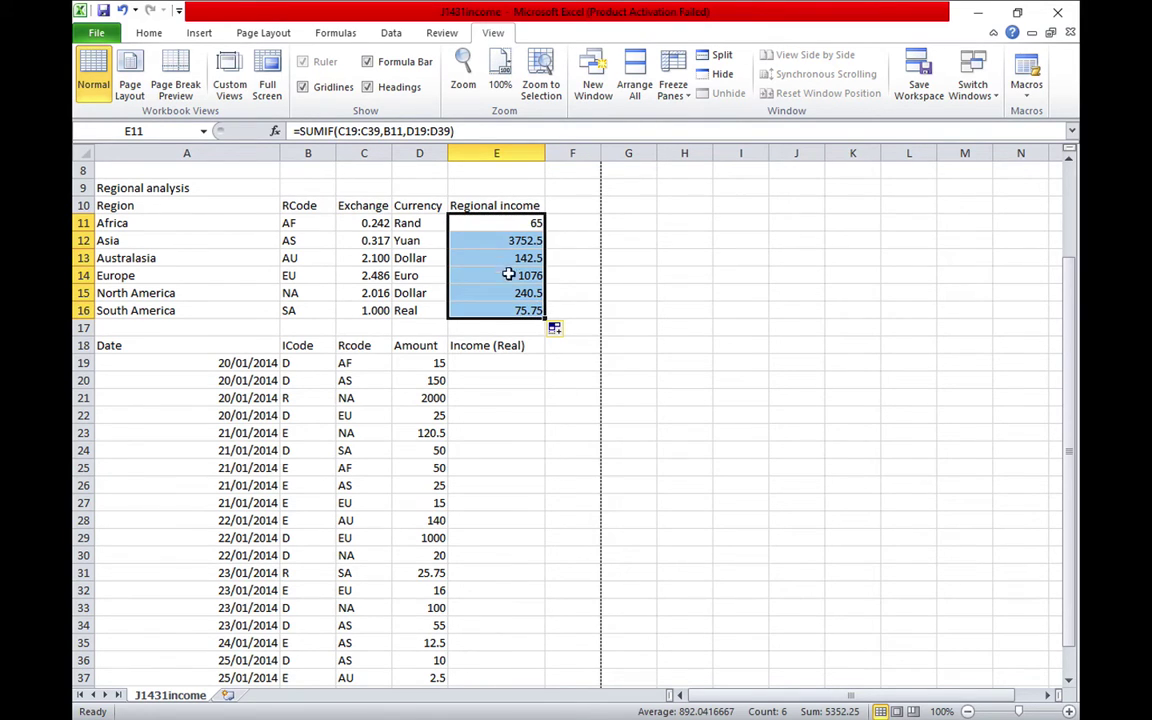
- Inspect the copied SUMIF formula in South America's Regional income cell and the record ranges it references
{"action": "left_click", "coordinate": [588, 293]}
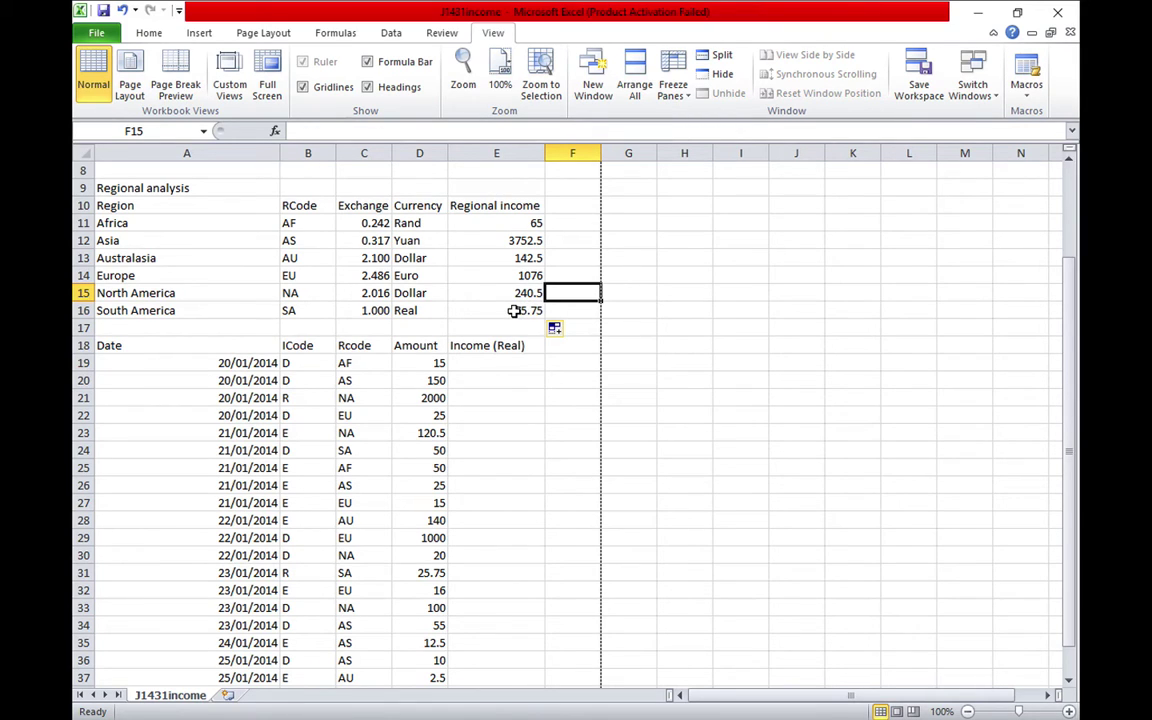
{"action": "double_click", "coordinate": [513, 311]}
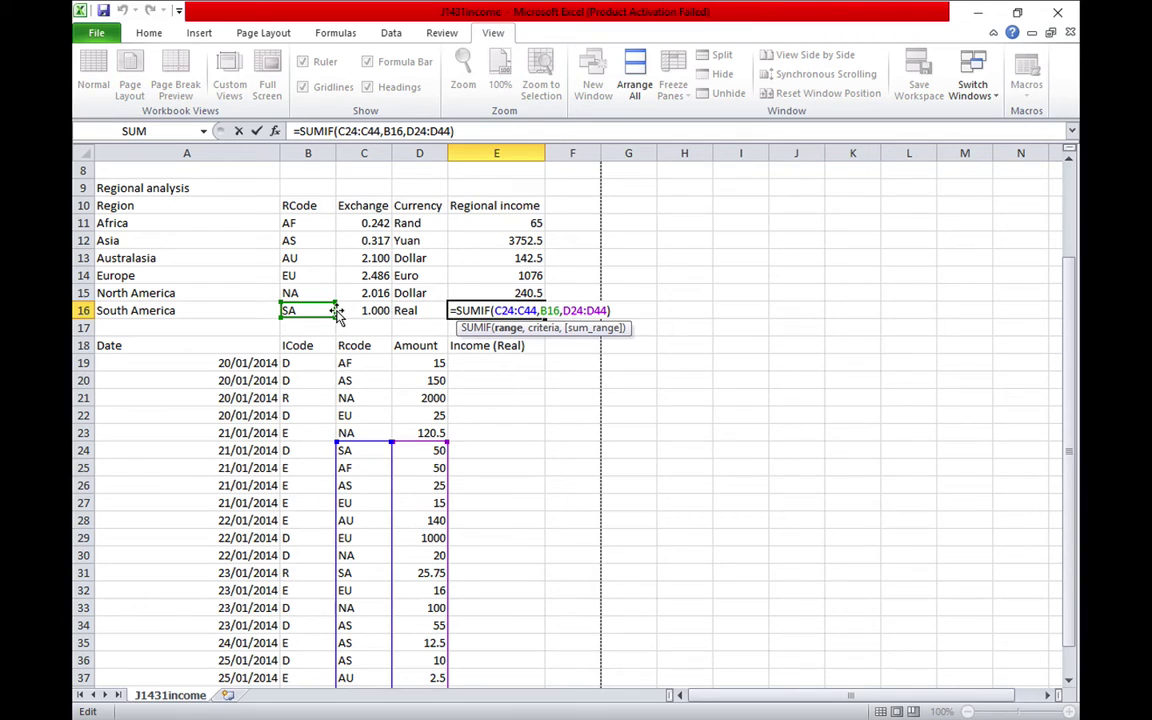
{"action": "scroll", "coordinate": [650, 310], "scroll_direction": "down", "scroll_amount": 4}
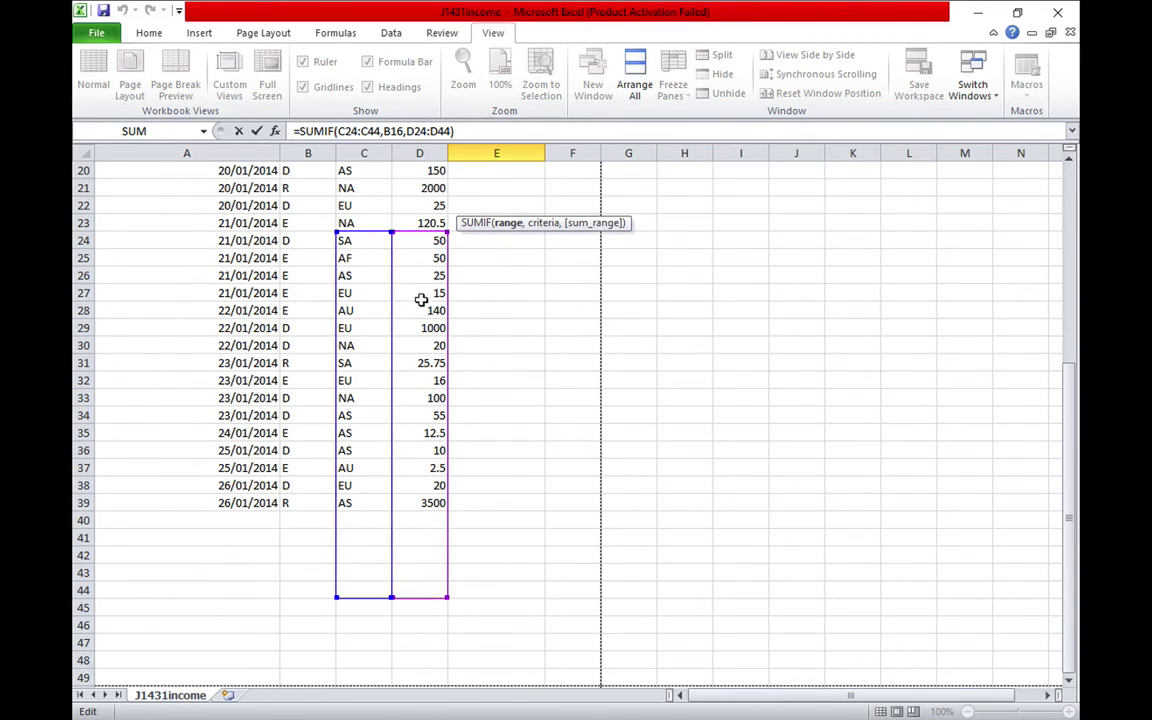
{"action": "scroll", "coordinate": [465, 299], "scroll_direction": "down", "scroll_amount": 1}
{"action": "scroll", "coordinate": [465, 299], "scroll_direction": "up", "scroll_amount": 7}
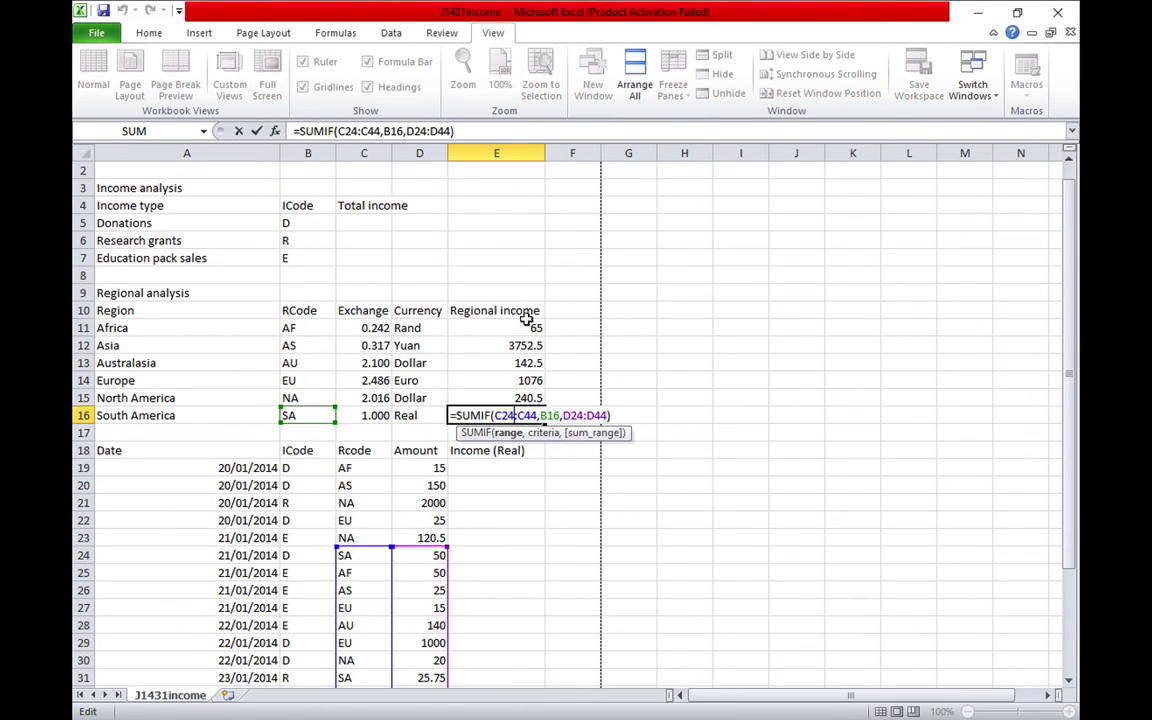
{"action": "key", "text": "Return"}
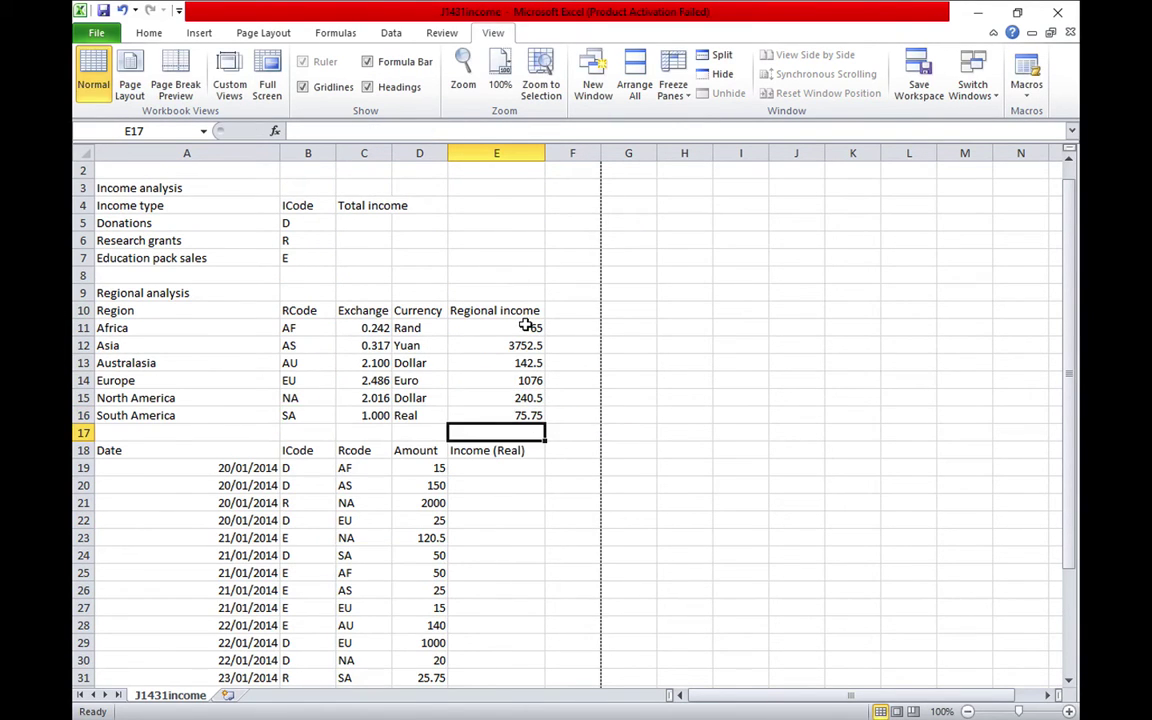
- Make the SUMIF criteria range in Africa's Regional income cell absolute as $C$19:$C$39
{"action": "left_click", "coordinate": [524, 327]}
{"action": "double_click", "coordinate": [521, 328]}
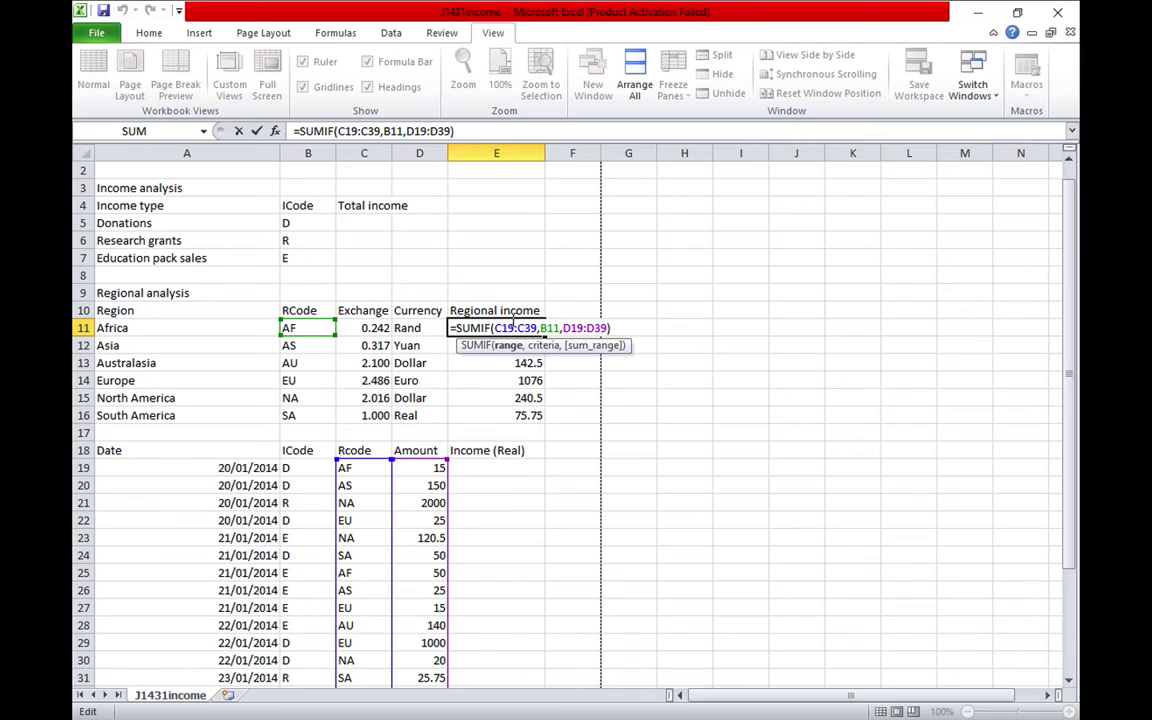
{"action": "type", "text": "$"}
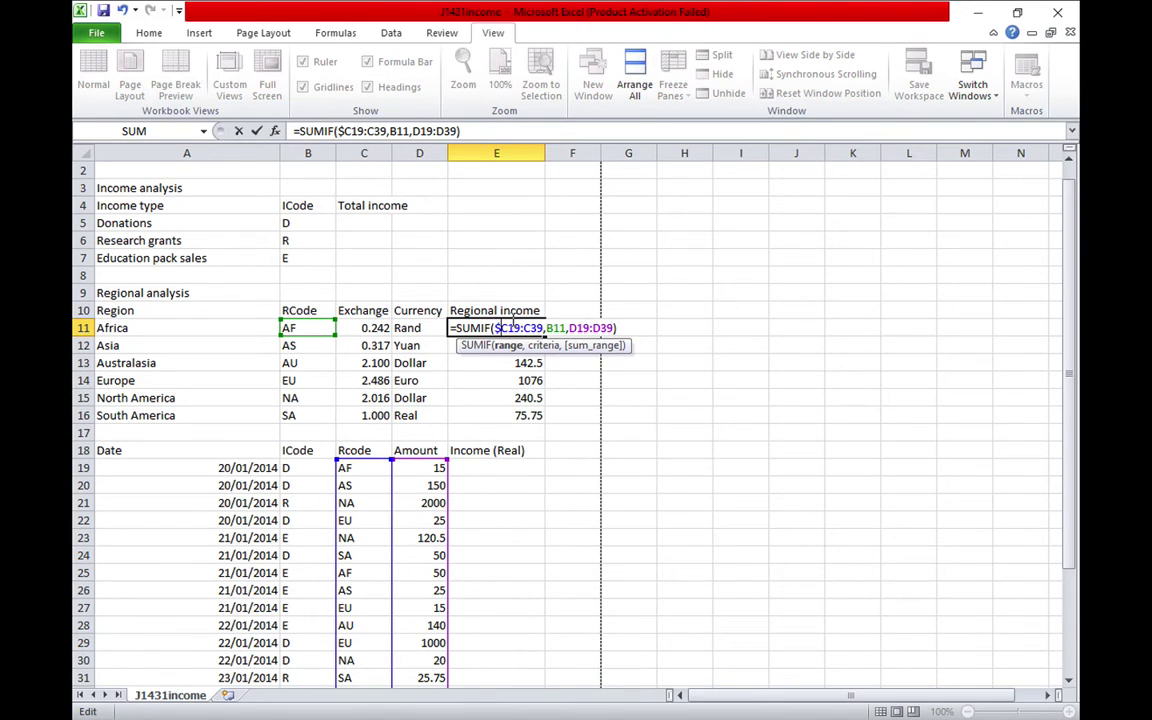
{"action": "type", "text": "$"}
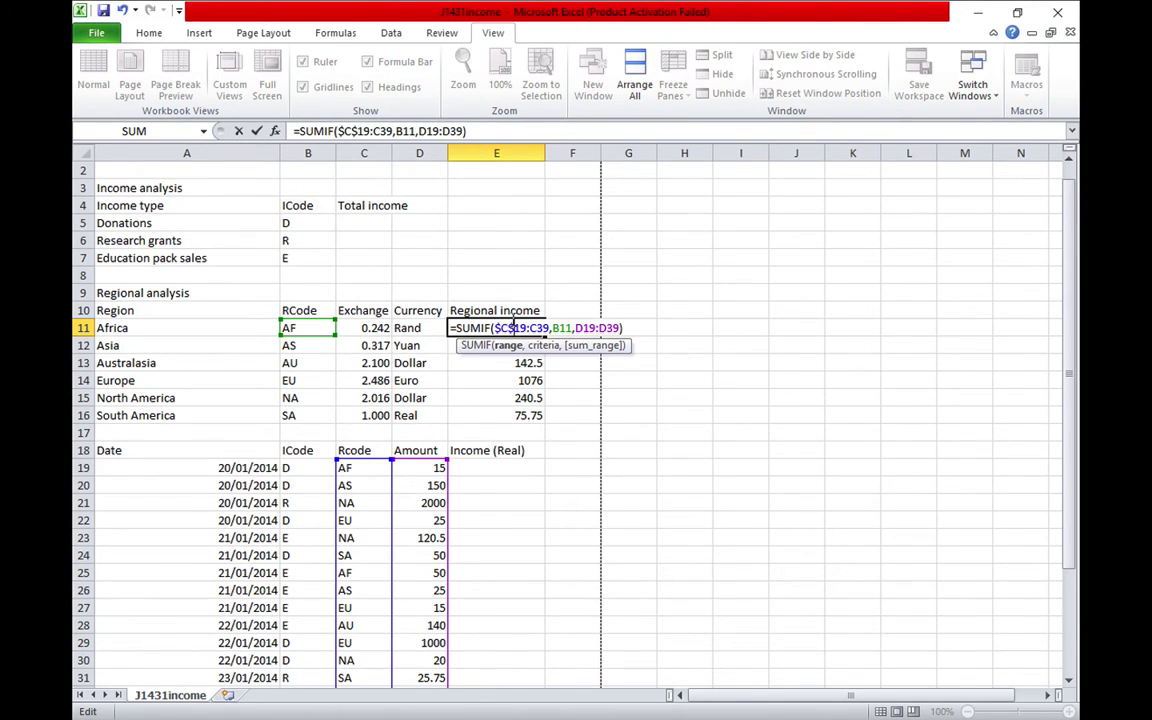
{"action": "type", "text": "$"}
{"action": "type", "text": "$"}
{"action": "key", "text": "Right"}
{"action": "key", "text": "Right"}
{"action": "key", "text": "Right"}
{"action": "key", "text": "Right"}
{"action": "key", "text": "Right"}
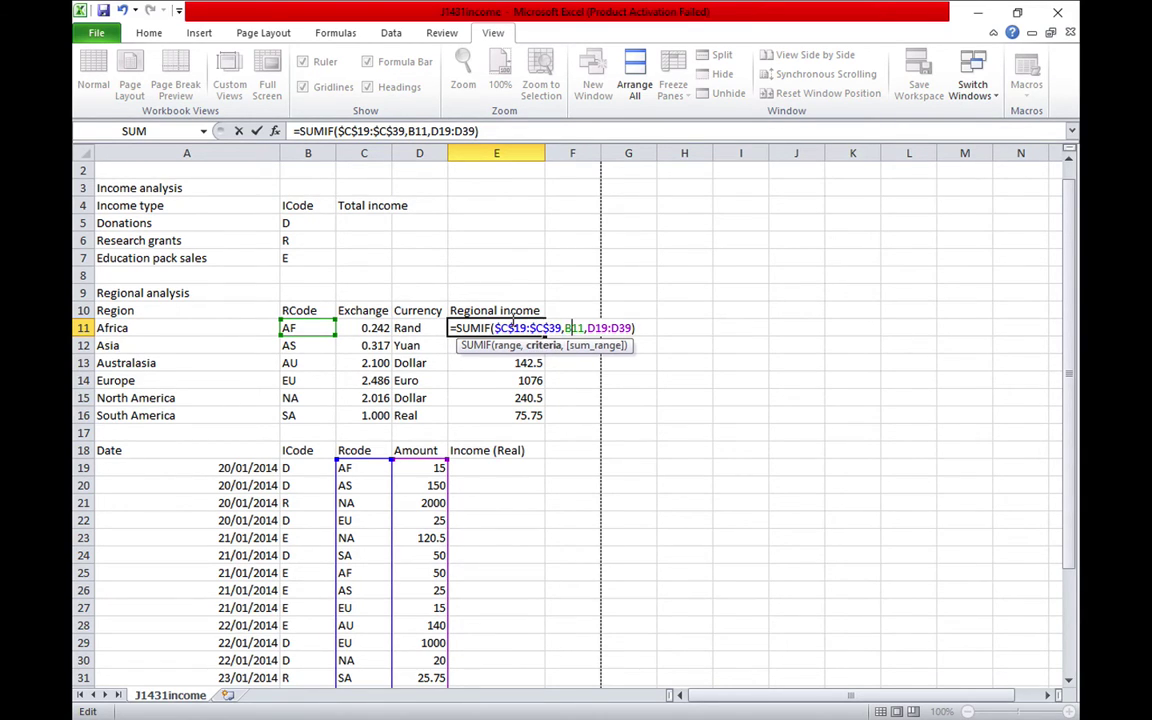
- Make the sum range in E11 absolute as $D$19:$D$39 and fill the formula down through E16
{"action": "type", "text": "$"}
{"action": "key", "text": "Right"}
{"action": "type", "text": "$"}
{"action": "key", "text": "Right"}
{"action": "key", "text": "Right"}
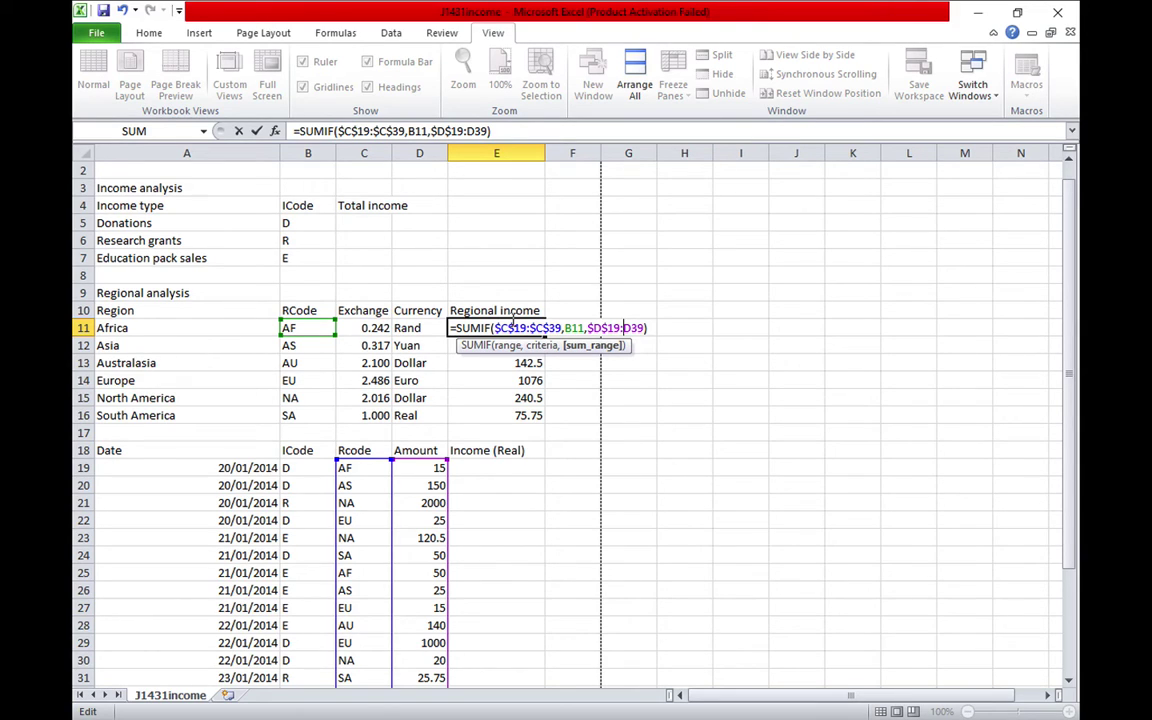
{"action": "type", "text": "$C"}
{"action": "type", "text": "$D$"}
{"action": "key", "text": "Return"}
{"action": "left_click", "coordinate": [530, 329]}
{"action": "left_click_drag", "start_coordinate": [545, 337], "coordinate": [540, 418]}
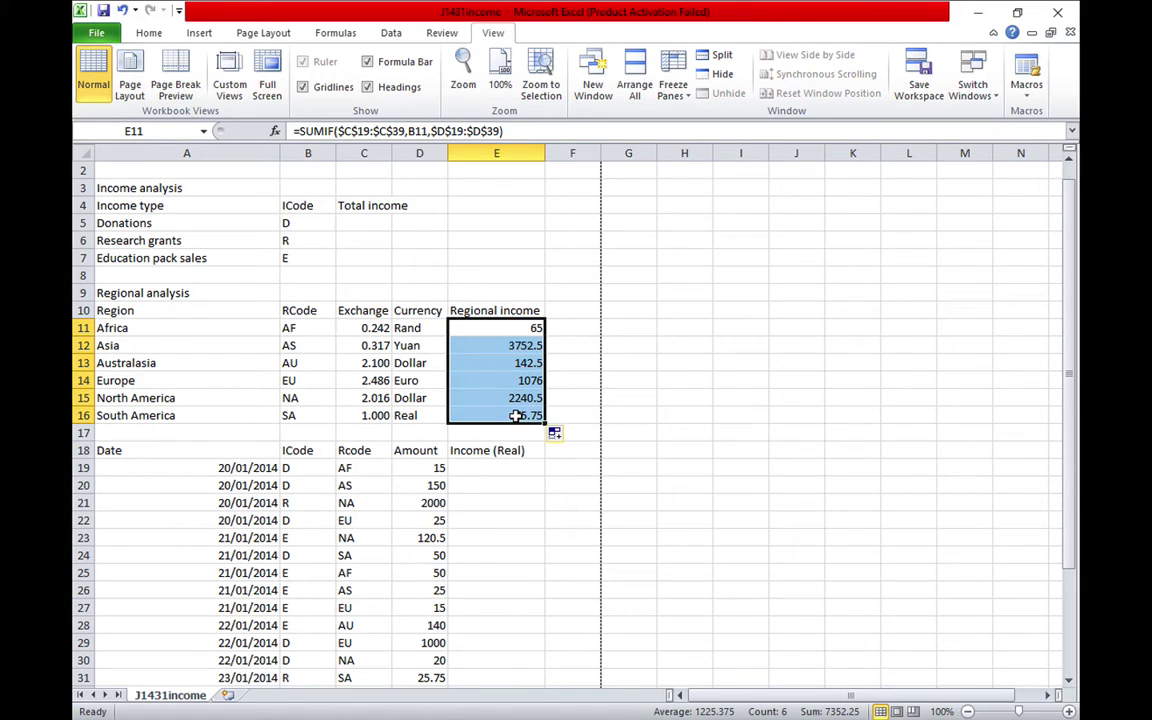
- Inspect the absolute ranges and the criteria reference in the SUMIF formulas for South America and Africa
{"action": "double_click", "coordinate": [515, 415]}
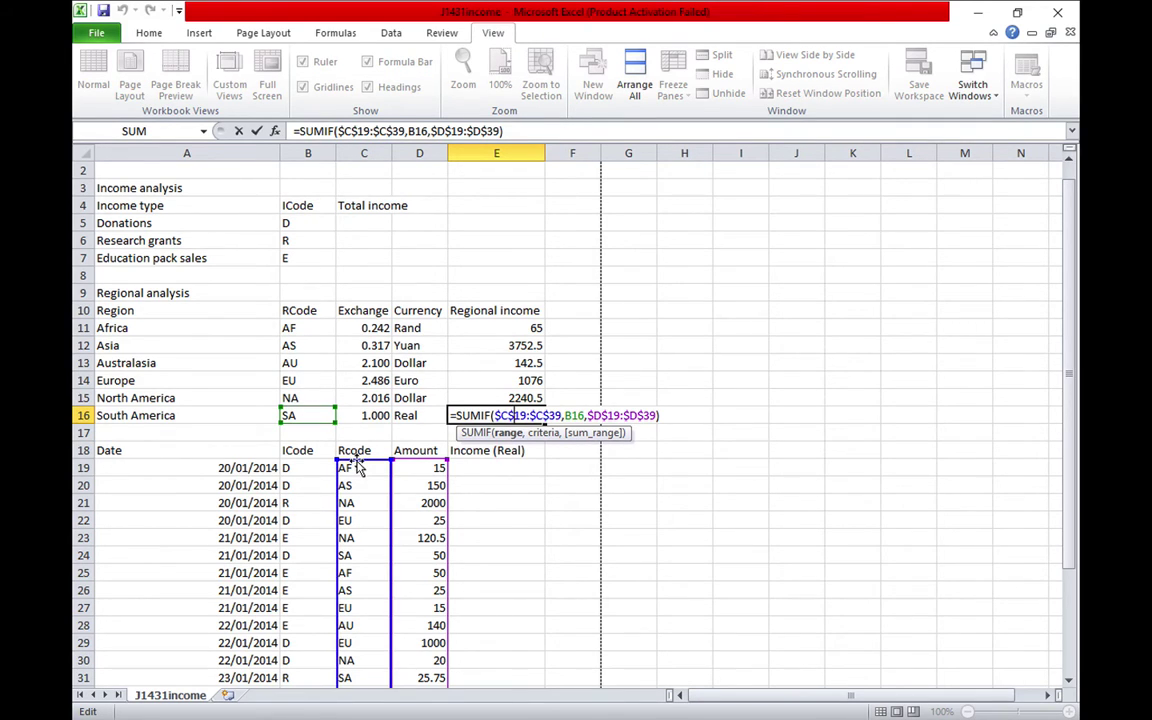
{"action": "left_click_drag", "start_coordinate": [357, 467], "coordinate": [432, 466]}
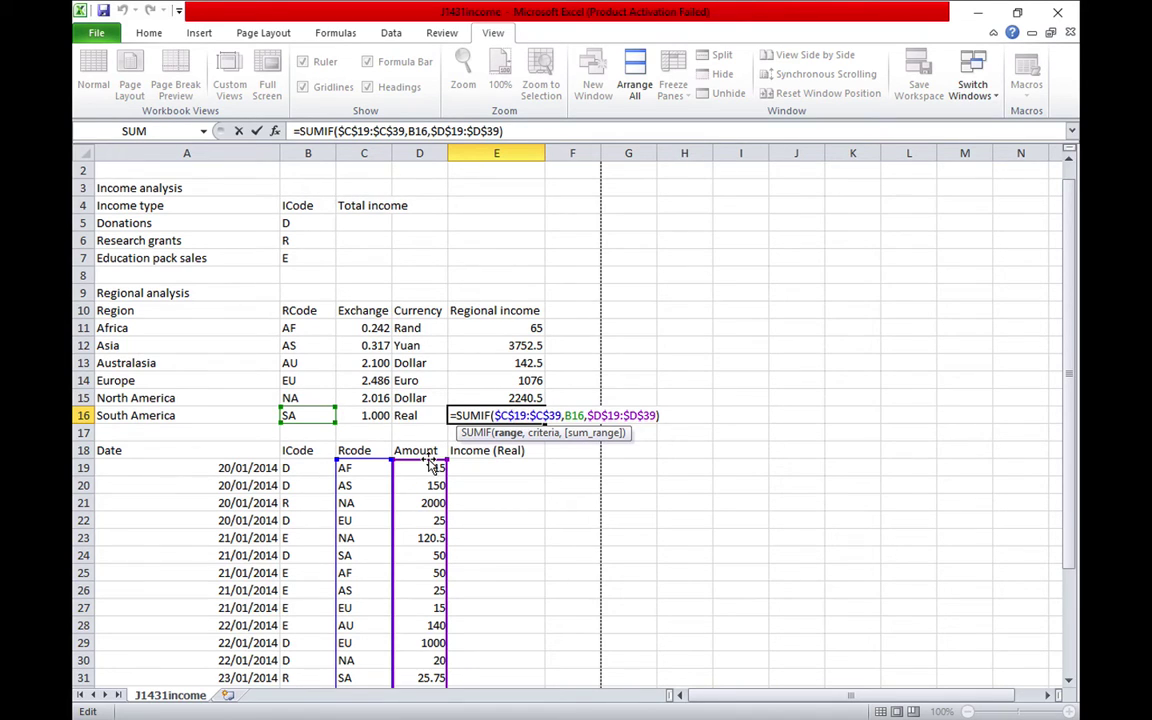
{"action": "key", "text": "Return"}
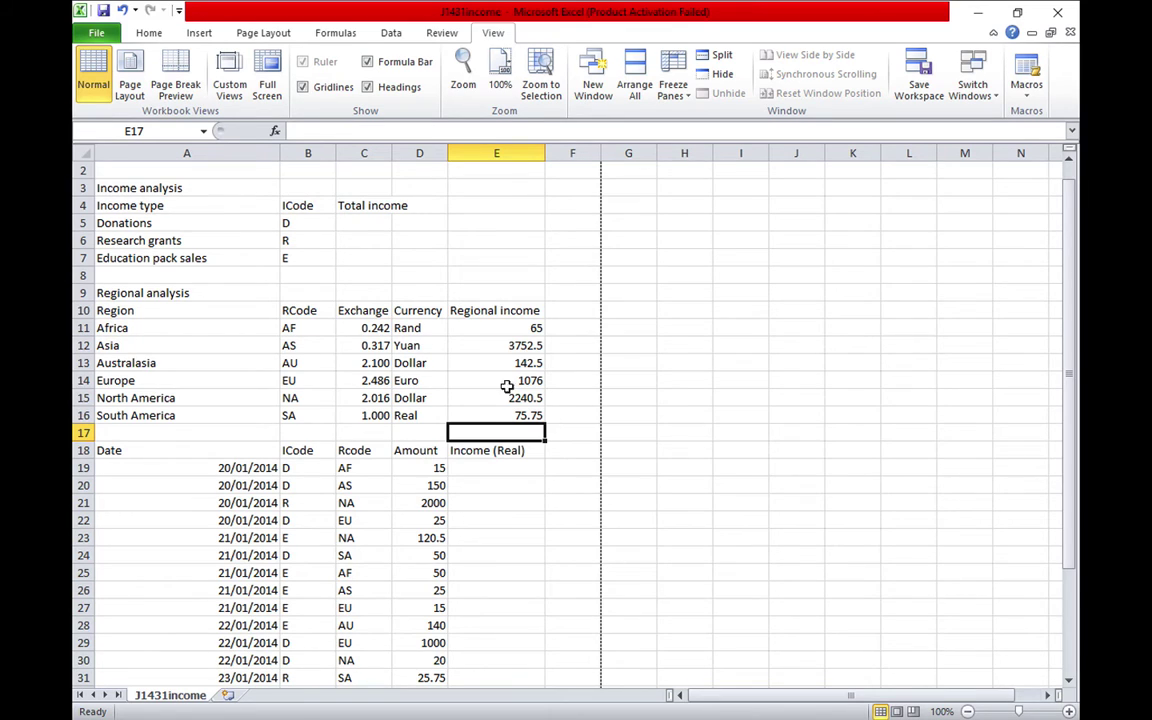
{"action": "left_click", "coordinate": [508, 328]}
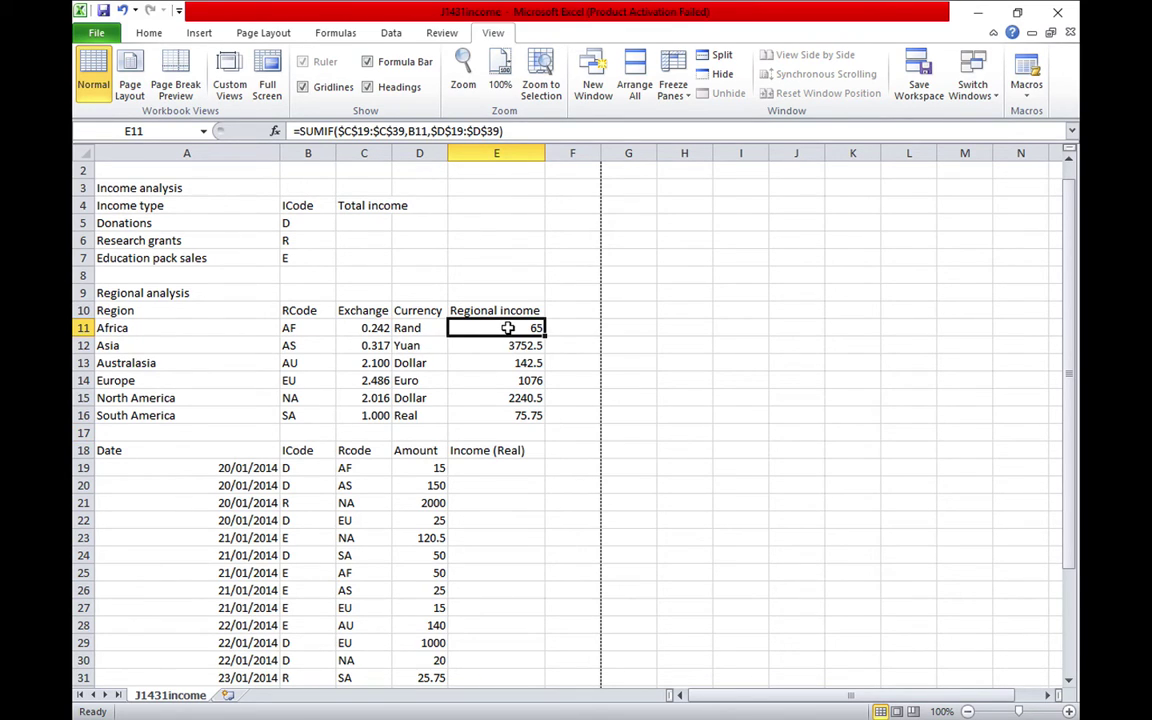
- Format Europe's Regional income in E14 as currency with two decimal places and the € Catalan symbol
{"action": "right_click", "coordinate": [498, 384]}
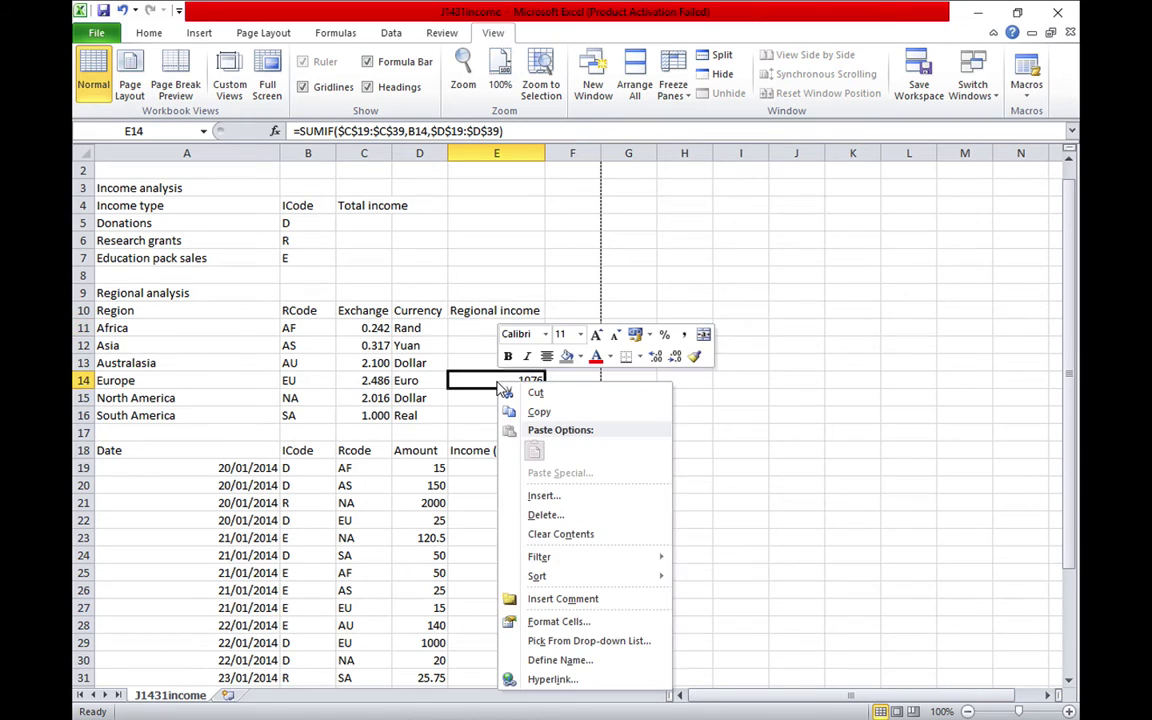
{"action": "left_click", "coordinate": [572, 622]}
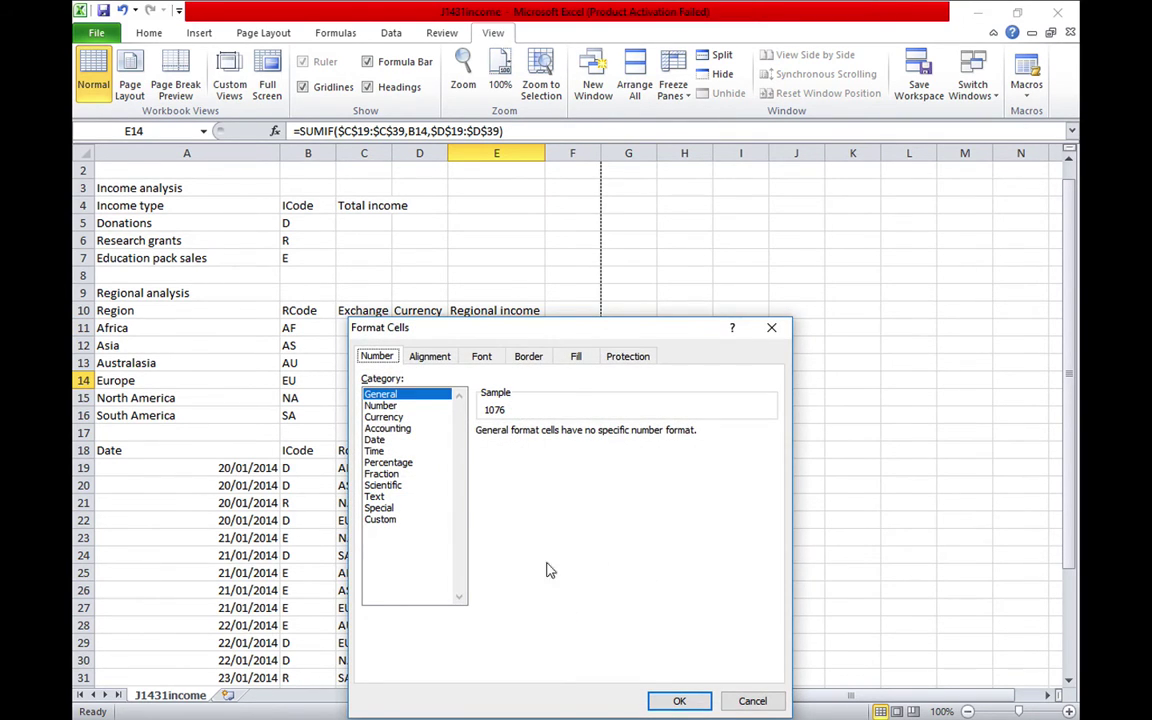
{"action": "left_click", "coordinate": [405, 419]}
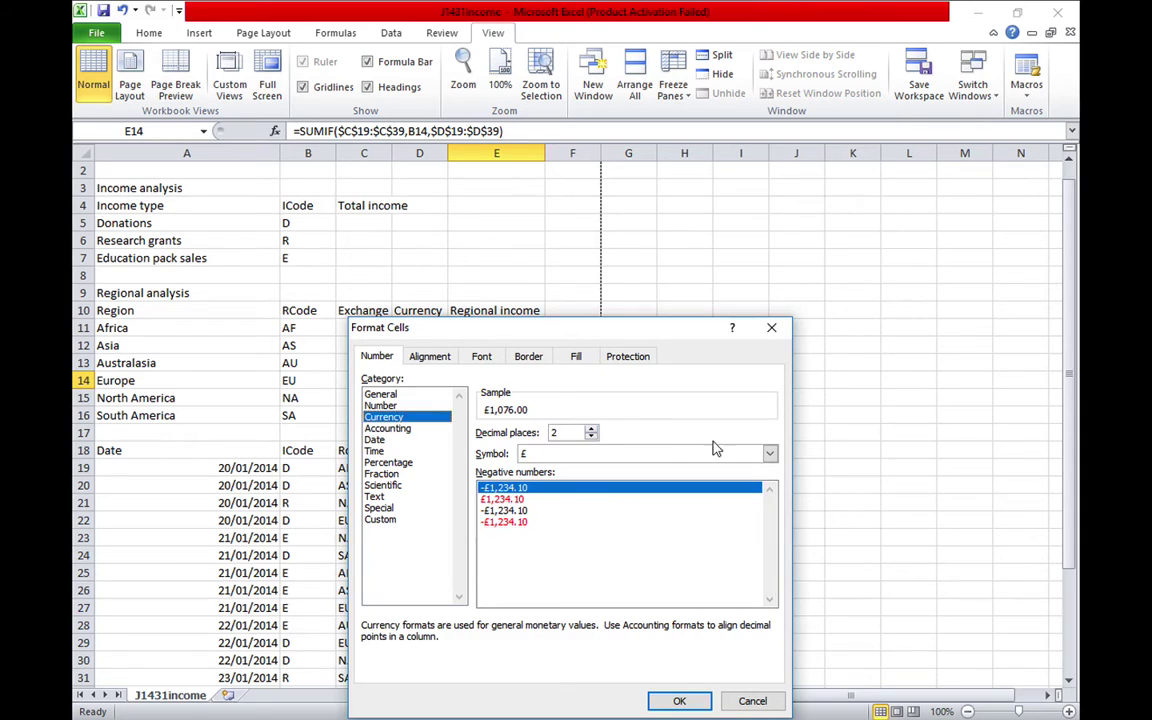
{"action": "left_click", "coordinate": [769, 454]}
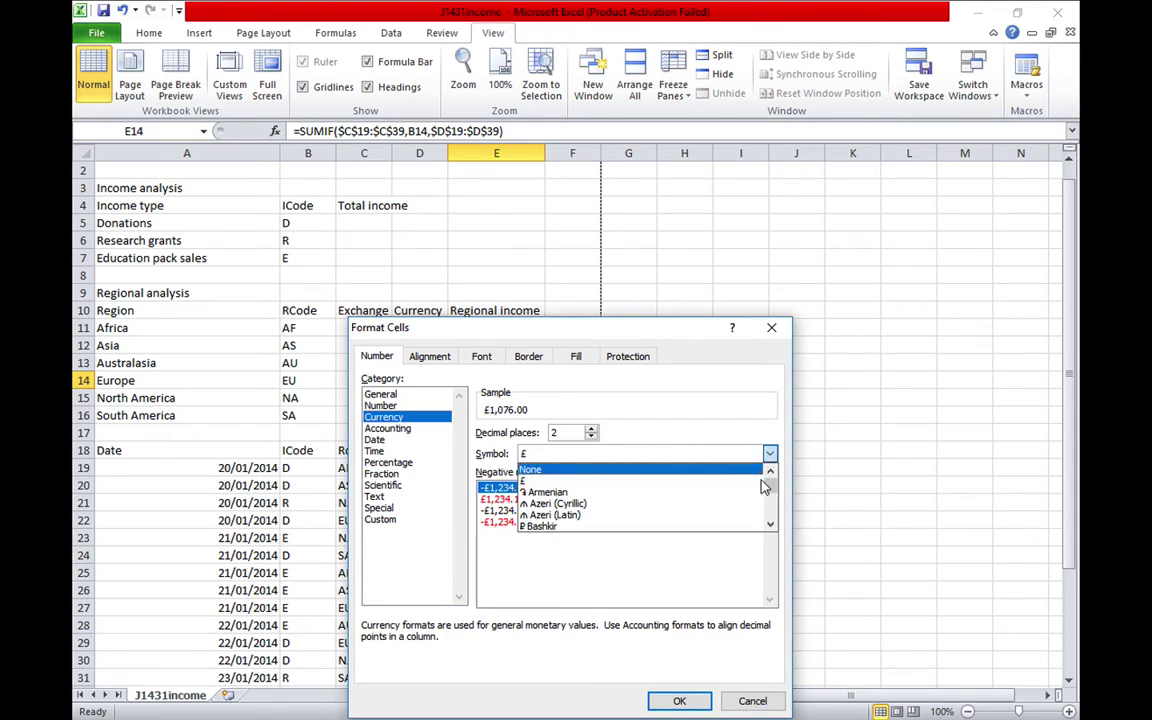
{"action": "left_click", "coordinate": [769, 526]}
{"action": "left_click", "coordinate": [769, 526]}
{"action": "left_click", "coordinate": [769, 526]}
{"action": "left_click", "coordinate": [769, 526]}
{"action": "left_click", "coordinate": [769, 526]}
{"action": "left_click", "coordinate": [769, 526]}
{"action": "left_click", "coordinate": [769, 526]}
{"action": "left_click", "coordinate": [769, 526]}
{"action": "left_click", "coordinate": [769, 526]}
{"action": "left_click", "coordinate": [769, 526]}
{"action": "left_click", "coordinate": [769, 526]}
{"action": "left_click", "coordinate": [769, 526]}
{"action": "left_click", "coordinate": [769, 526]}
{"action": "left_click", "coordinate": [769, 526]}
{"action": "left_click", "coordinate": [769, 526]}
{"action": "left_click", "coordinate": [769, 526]}
{"action": "left_click", "coordinate": [769, 526]}
{"action": "left_click", "coordinate": [769, 526]}
{"action": "left_click", "coordinate": [769, 526]}
{"action": "left_click", "coordinate": [769, 526]}
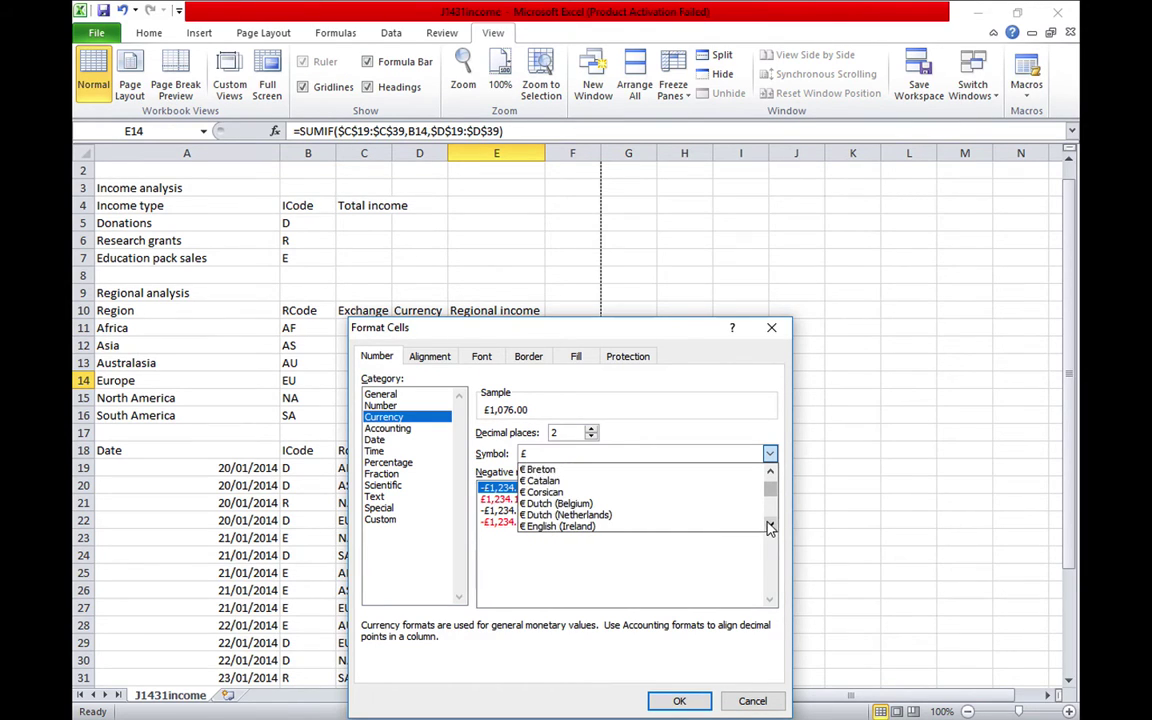
{"action": "left_click", "coordinate": [538, 481]}
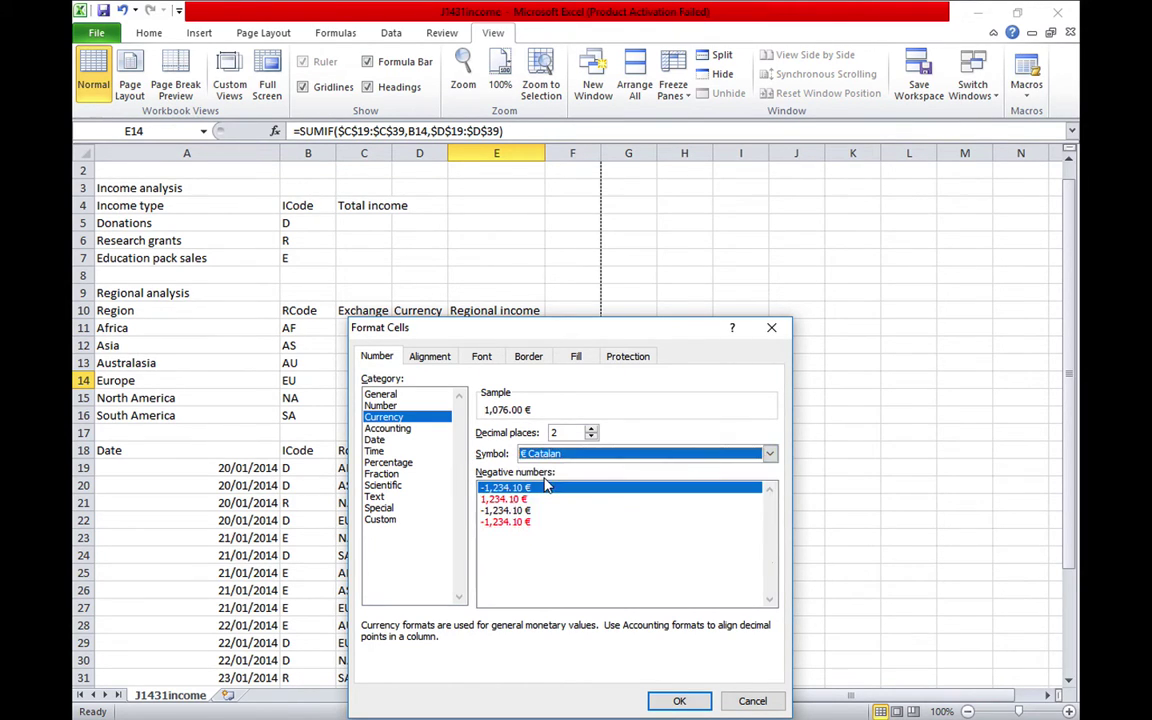
{"action": "left_click", "coordinate": [677, 703]}
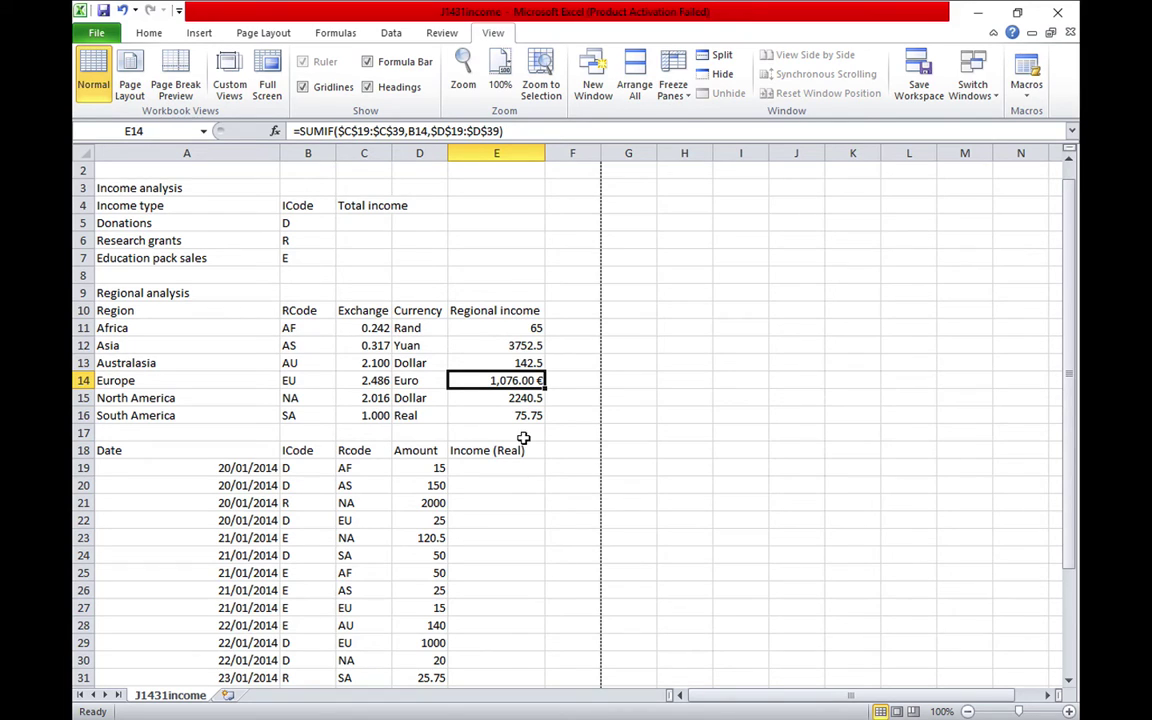
- Define the name Rate for the region codes and exchange rates in B11:C16, with workbook scope
{"action": "left_click", "coordinate": [293, 328]}
{"action": "left_click_drag", "start_coordinate": [293, 328], "coordinate": [358, 414]}
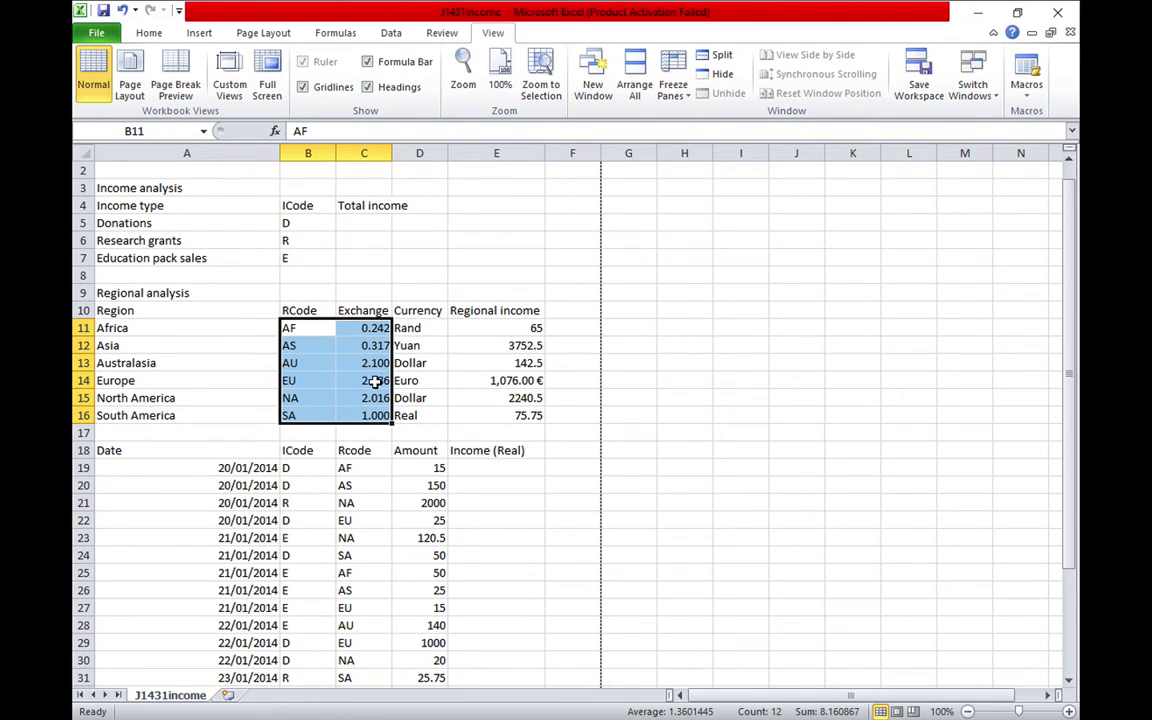
{"action": "right_click", "coordinate": [374, 381]}
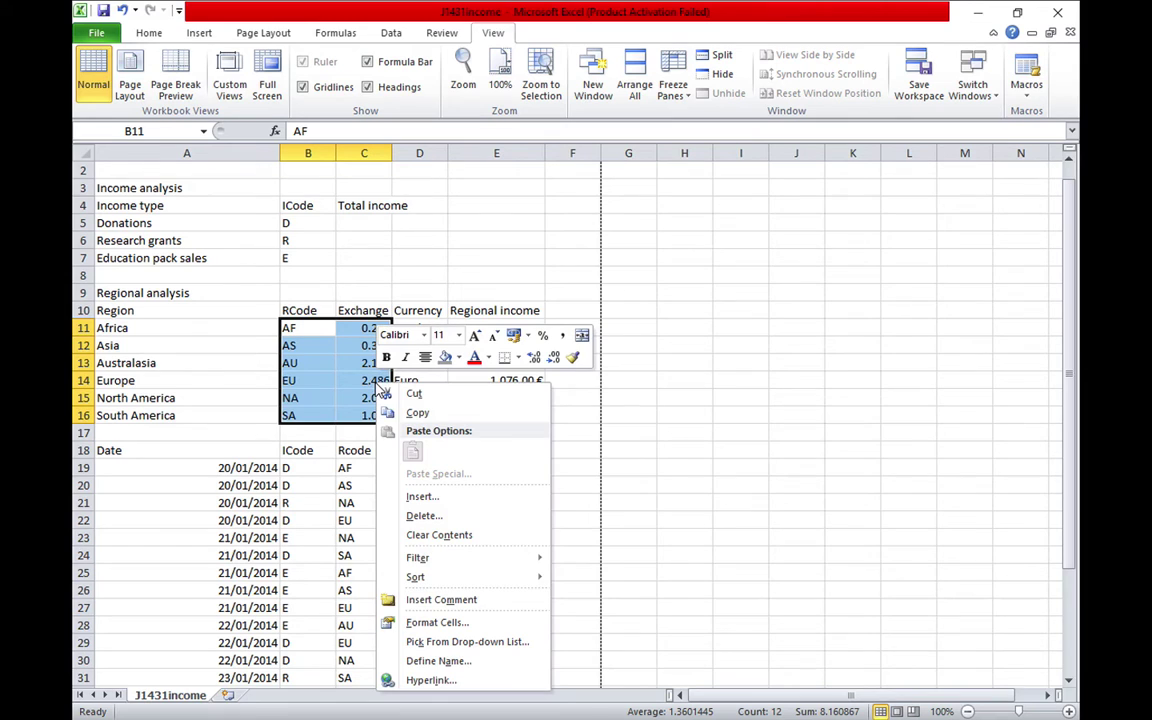
{"action": "left_click", "coordinate": [490, 662]}
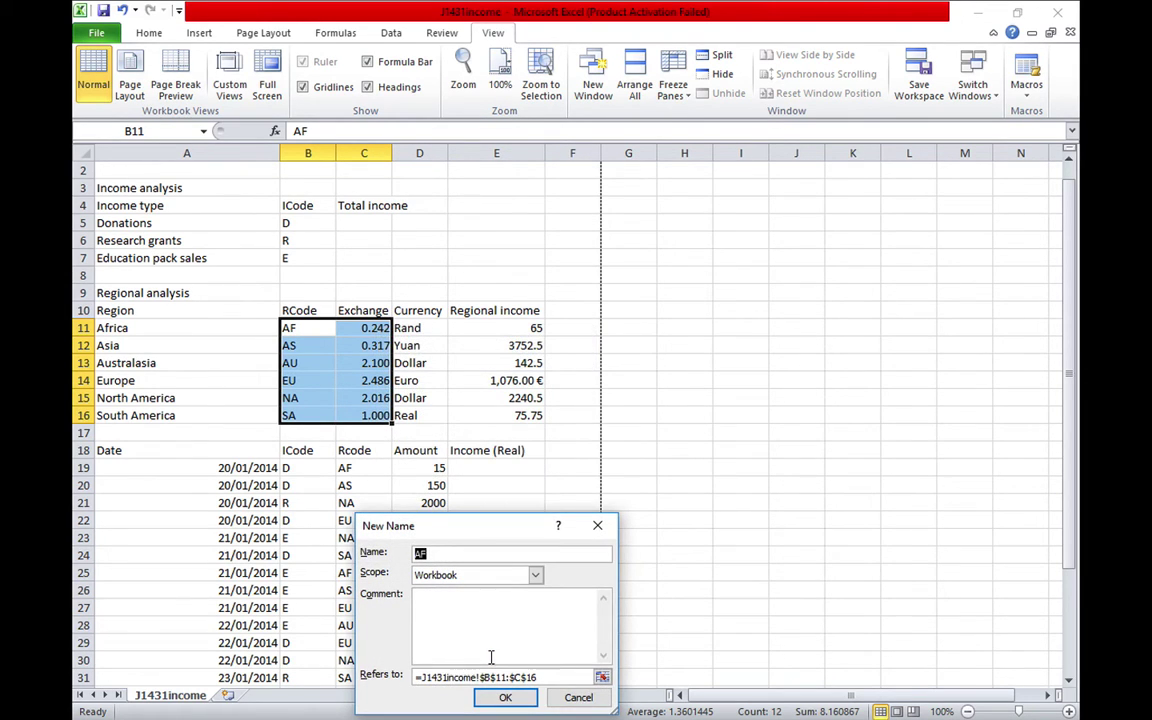
{"action": "key", "text": "BackSpace"}
{"action": "type", "text": "Rate"}
{"action": "left_click_drag", "start_coordinate": [516, 534], "coordinate": [573, 391]}
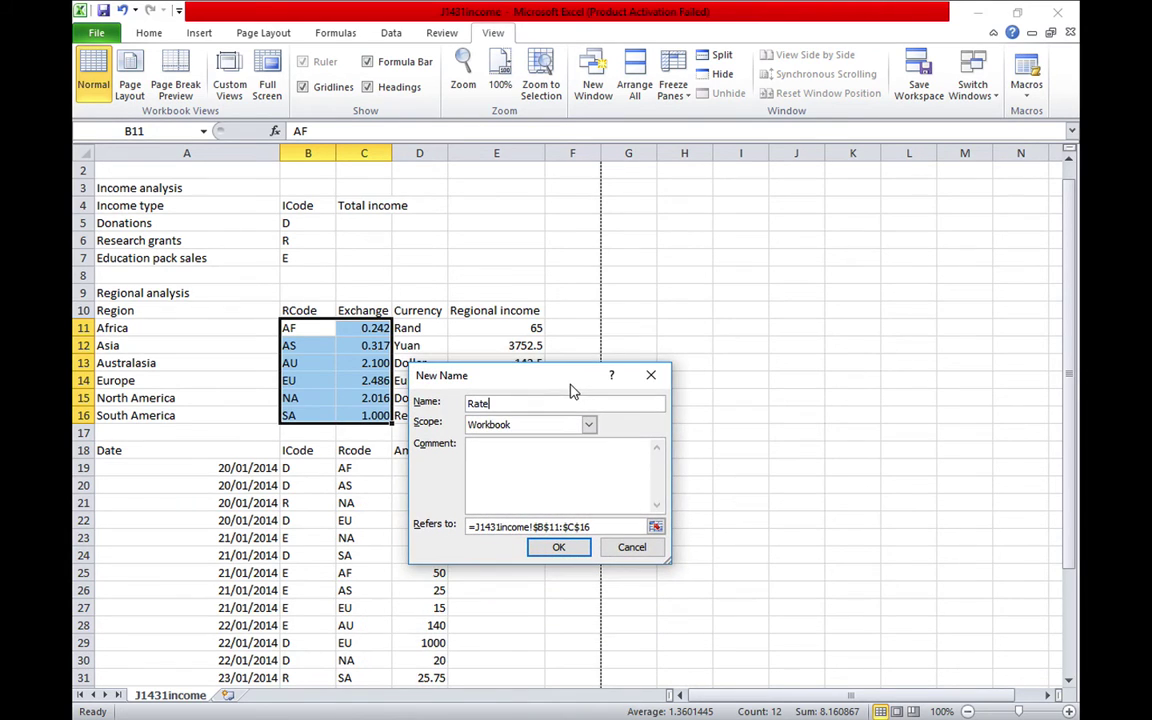
{"action": "left_click", "coordinate": [571, 554]}
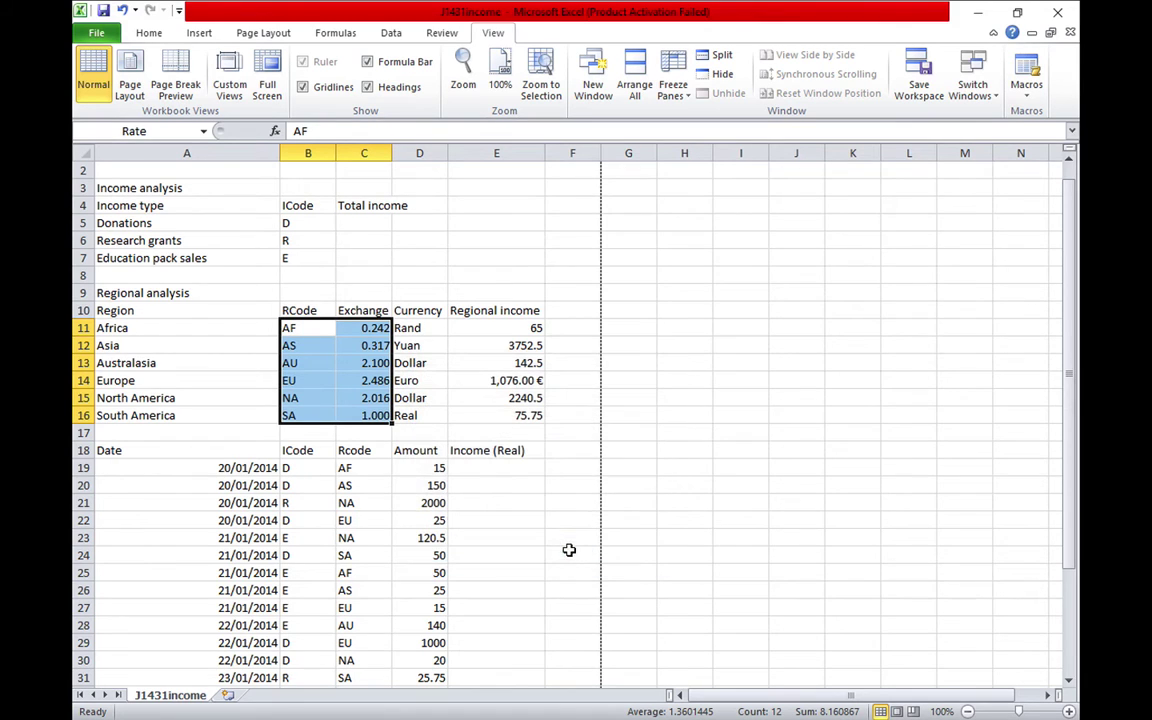
{"action": "left_click", "coordinate": [467, 305]}
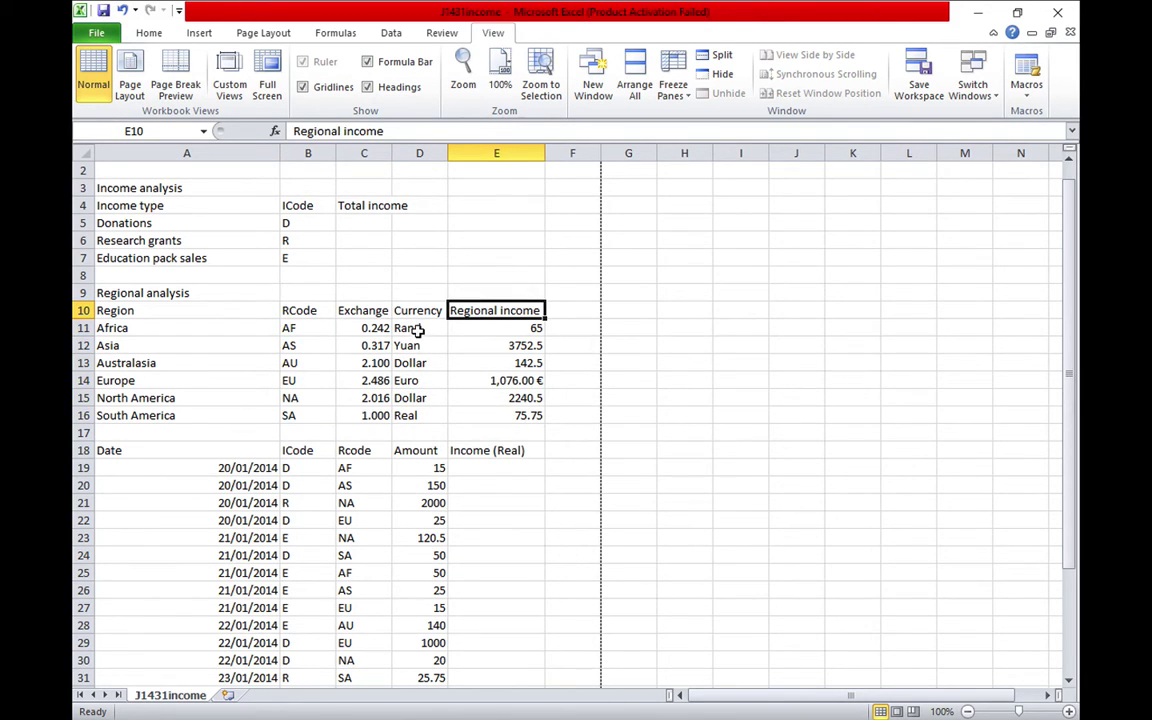
{"action": "left_click", "coordinate": [416, 328]}
{"action": "left_click", "coordinate": [455, 361]}
{"action": "left_click_drag", "start_coordinate": [453, 360], "coordinate": [489, 381]}
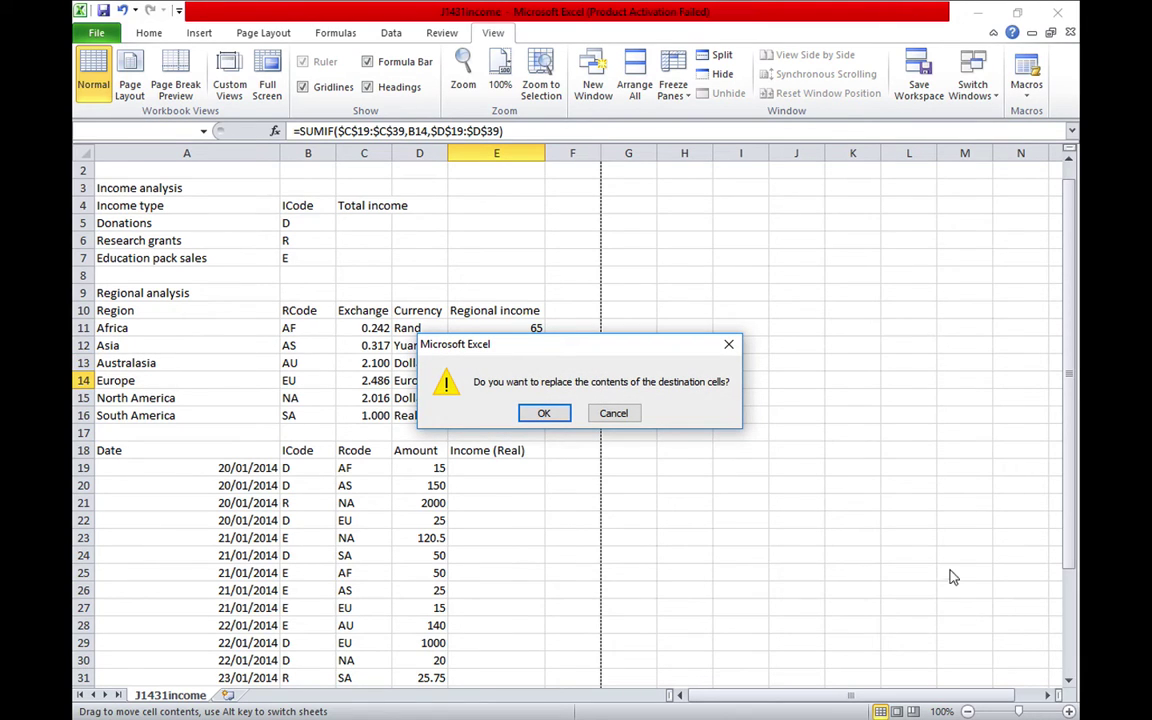
{"action": "left_click", "coordinate": [612, 411]}
- Reselect B11:C16, enter Rate again as a new range name, and dismiss the definition without saving
{"action": "left_click_drag", "start_coordinate": [310, 329], "coordinate": [345, 415]}
{"action": "left_click", "coordinate": [148, 131]}
{"action": "type", "text": "Rate"}
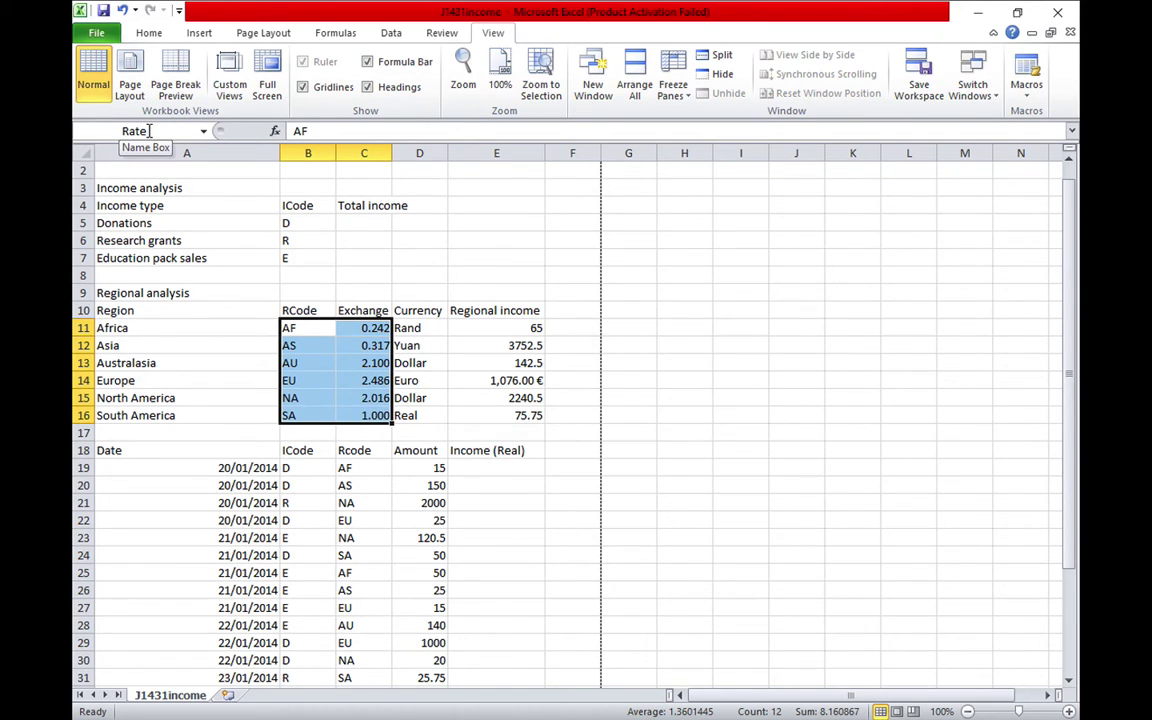
{"action": "right_click", "coordinate": [356, 401]}
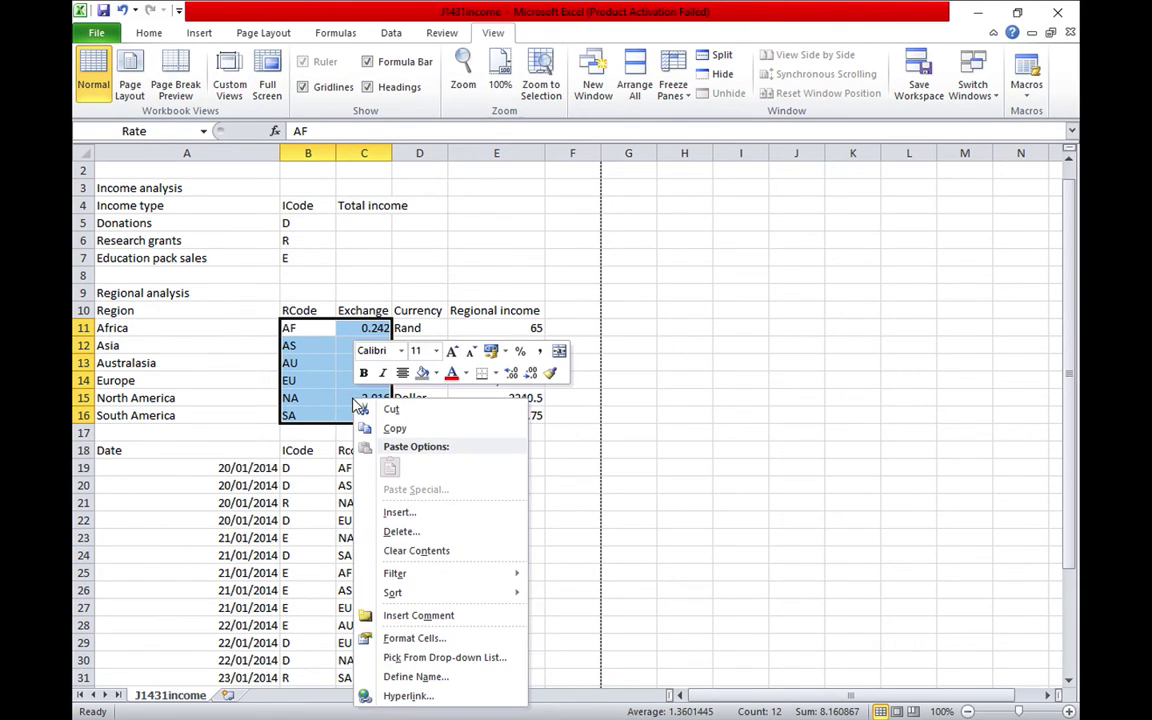
{"action": "left_click", "coordinate": [428, 638]}
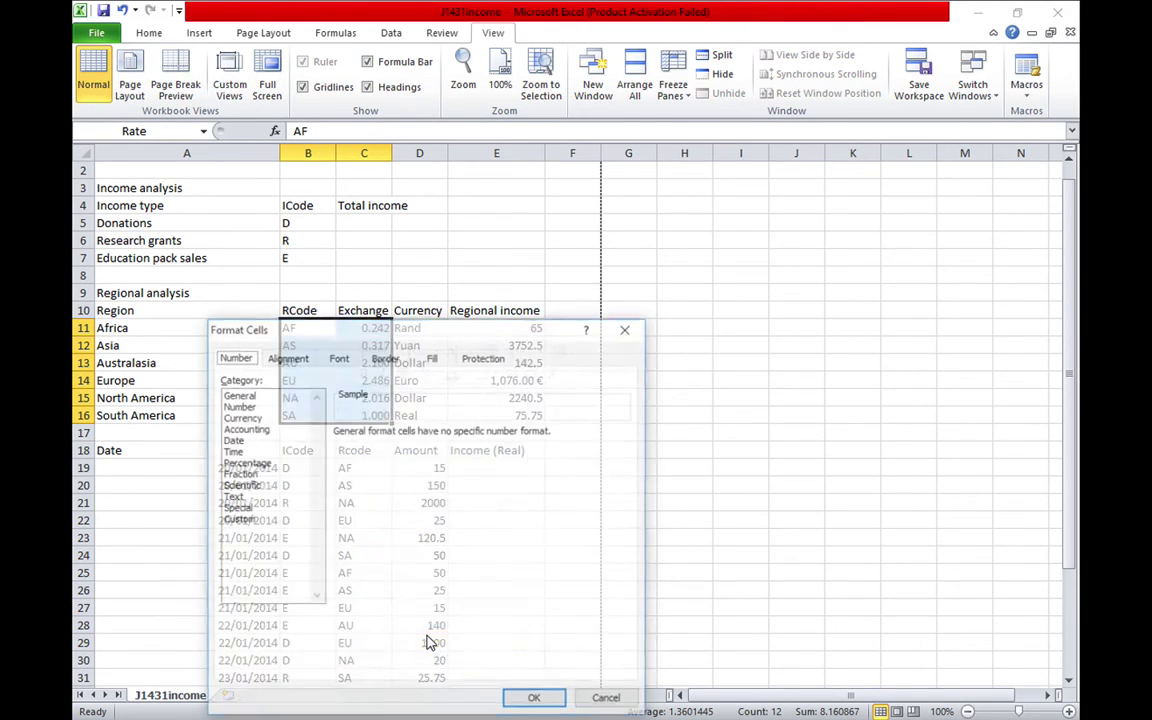
{"action": "left_click", "coordinate": [628, 327]}
{"action": "right_click", "coordinate": [346, 407]}
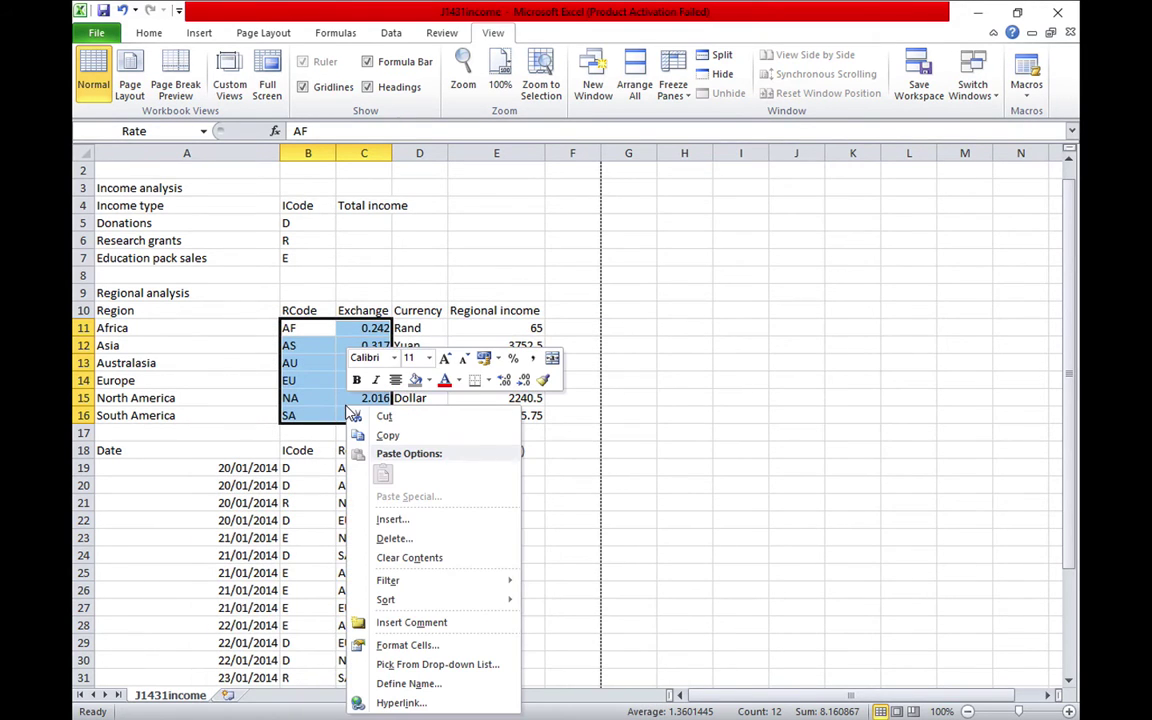
{"action": "left_click", "coordinate": [433, 686]}
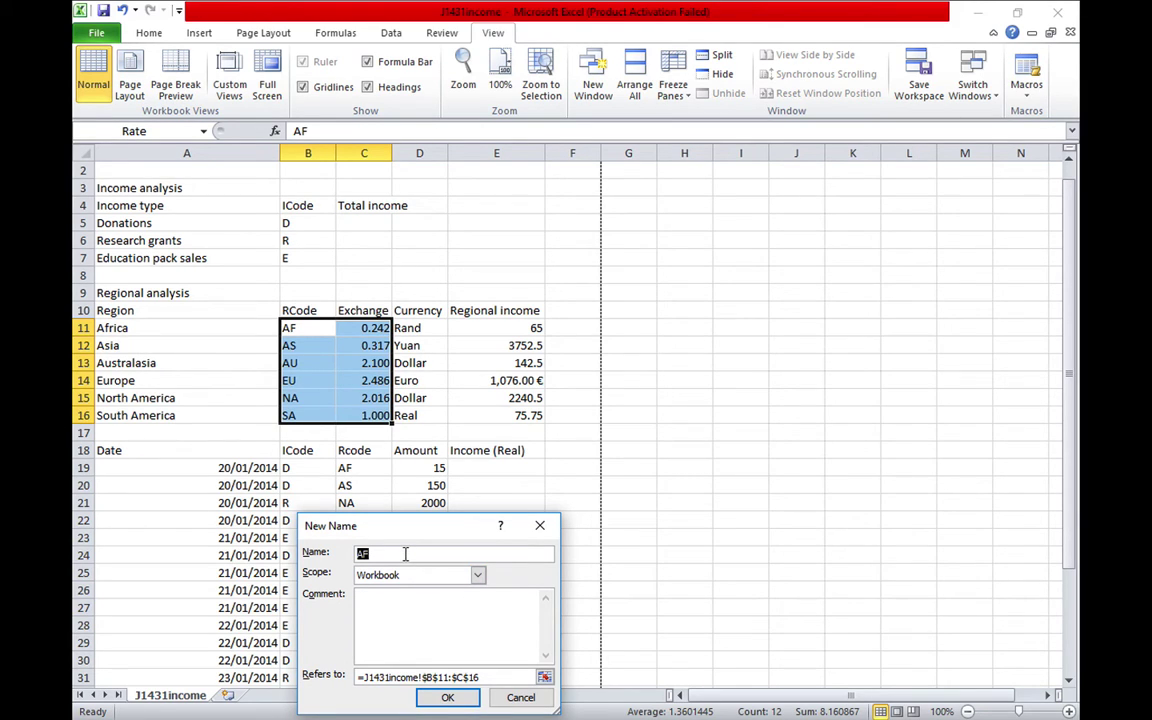
{"action": "key", "text": "BackSpace"}
{"action": "type", "text": "Rate"}
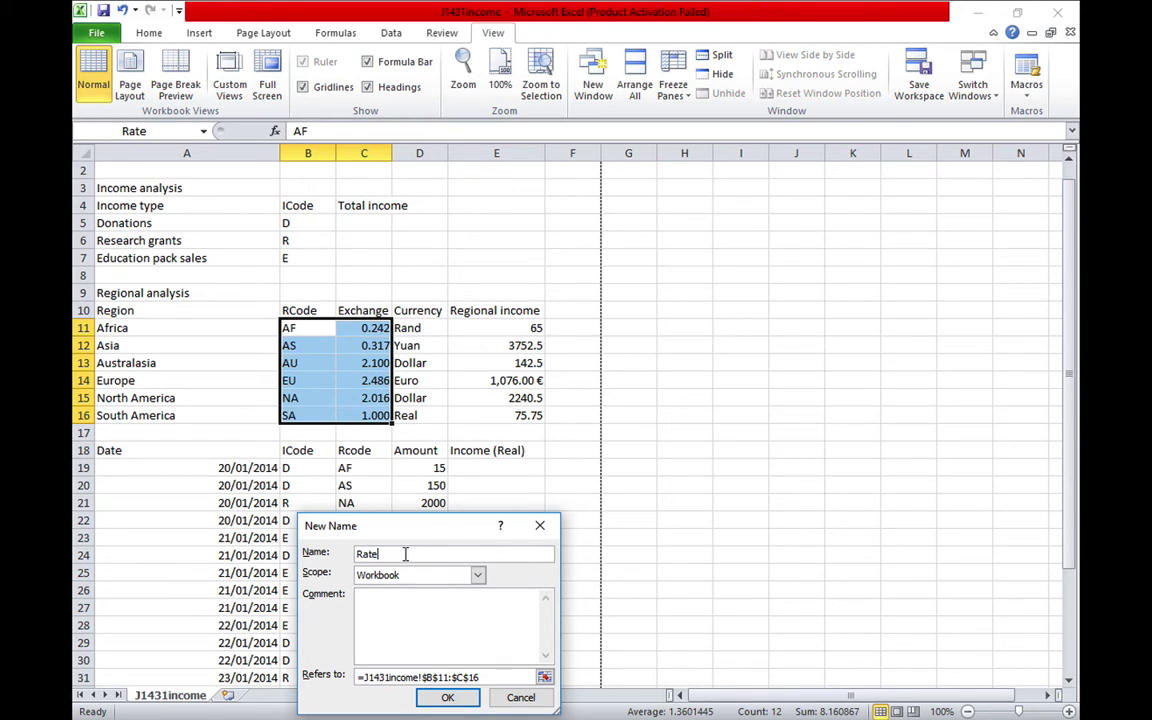
{"action": "left_click", "coordinate": [540, 525]}
{"action": "left_click", "coordinate": [542, 414]}
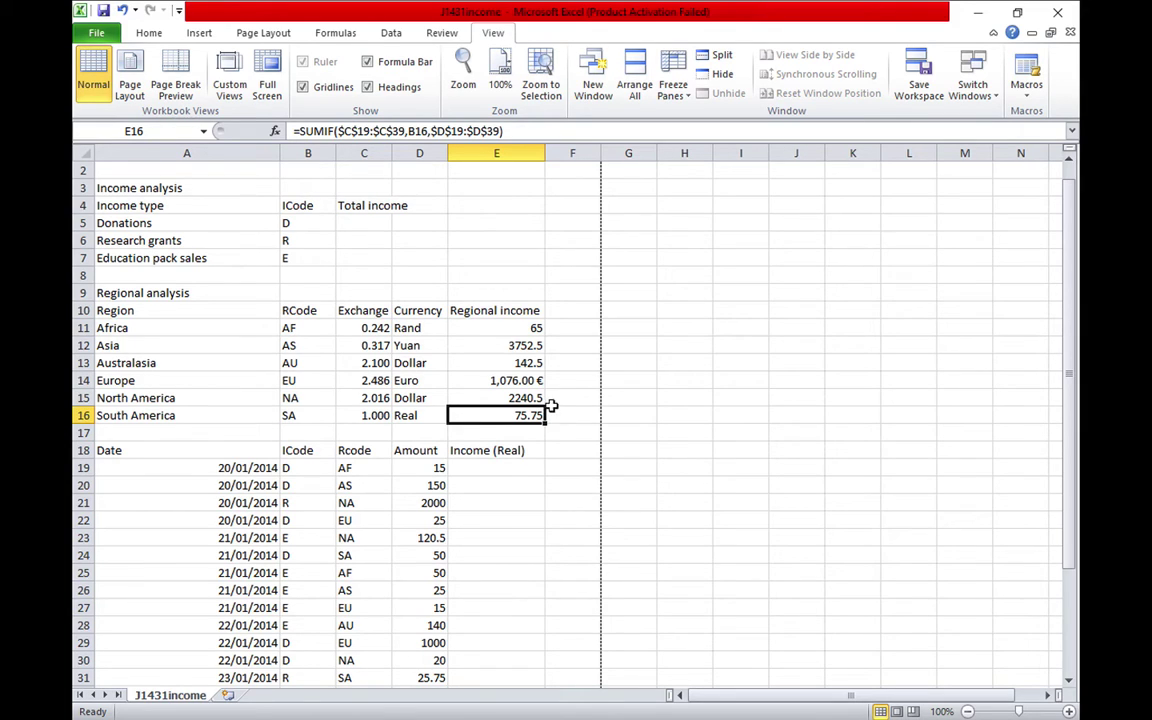
- Look up the first record's exchange rate in E19 with =VLOOKUP(C19,Rate,2,FALSE), using the Rate range and an exact match
{"action": "left_click", "coordinate": [512, 466]}
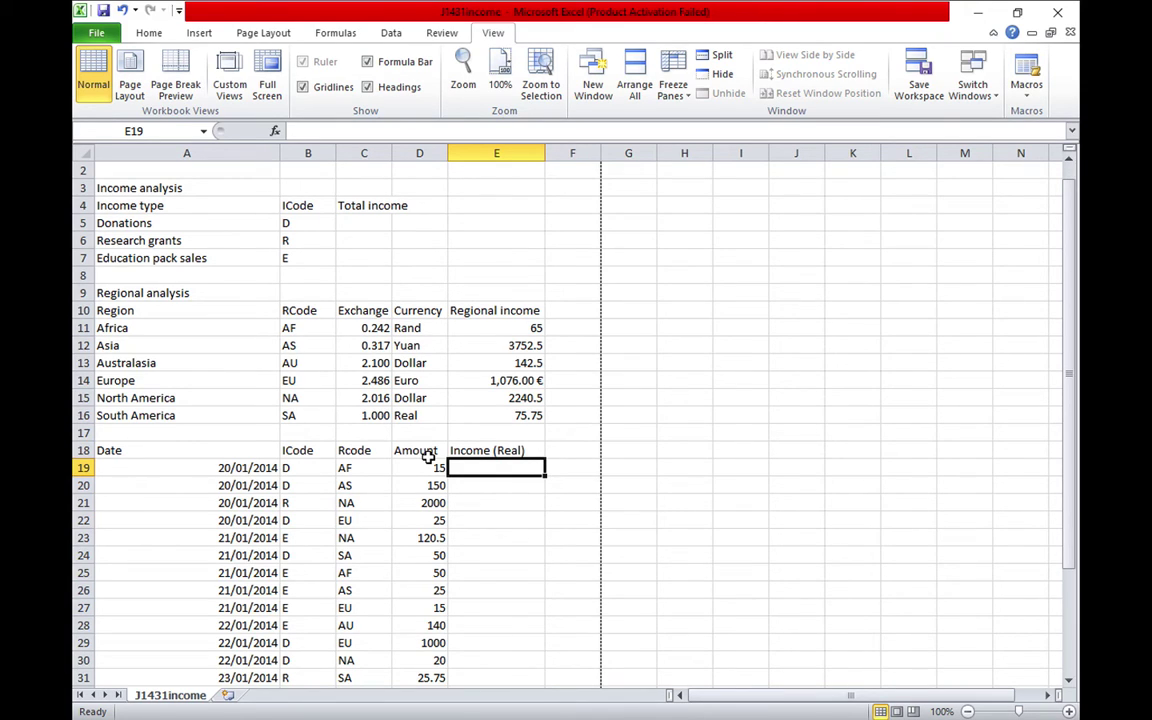
{"action": "type", "text": "="}
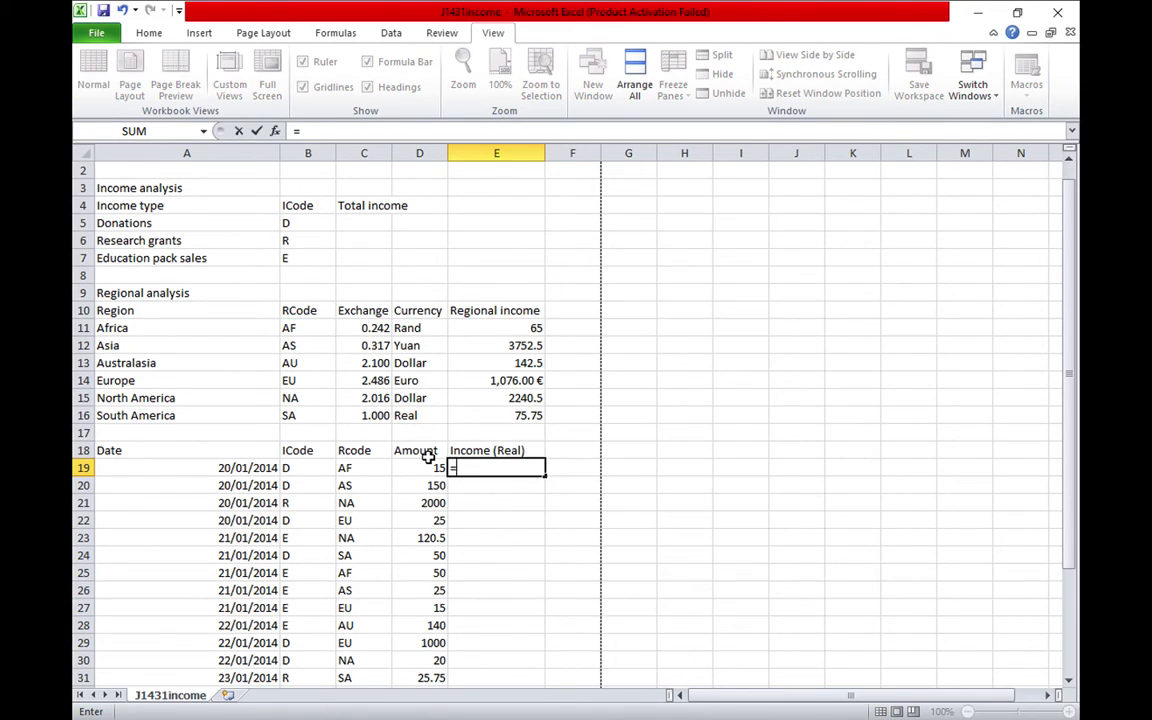
{"action": "type", "text": "vlookup"}
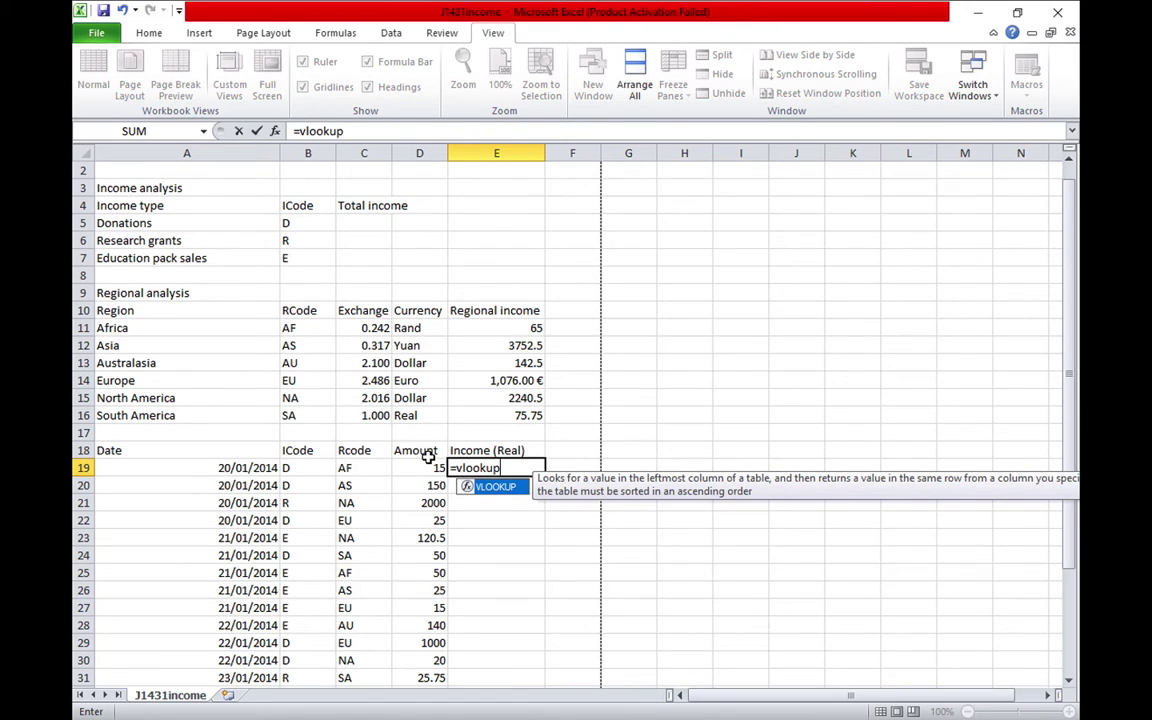
{"action": "type", "text": "("}
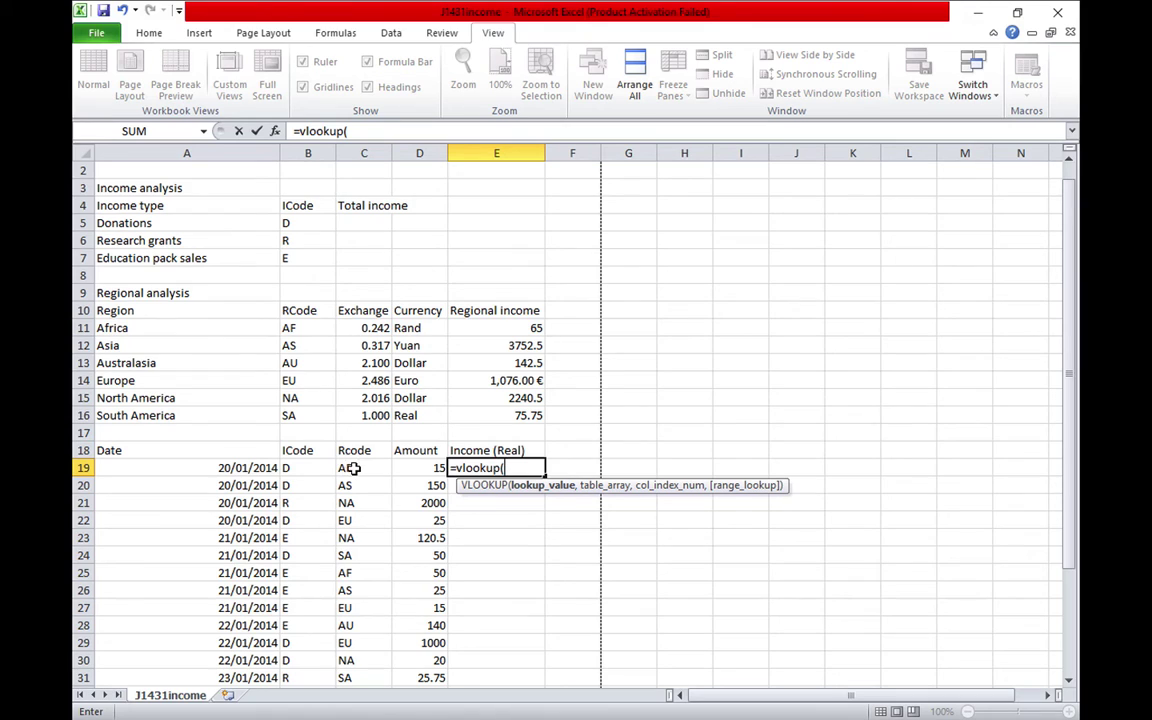
{"action": "left_click", "coordinate": [353, 468]}
{"action": "type", "text": ","}
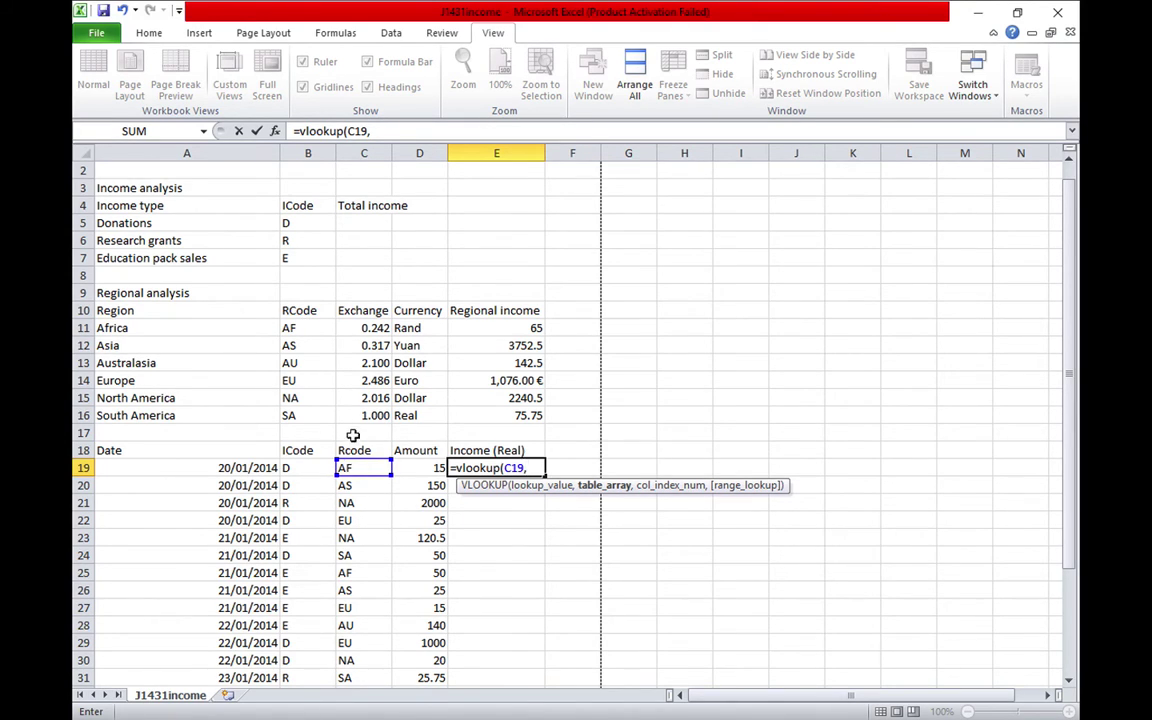
{"action": "left_click", "coordinate": [307, 327]}
{"action": "left_click_drag", "start_coordinate": [307, 327], "coordinate": [361, 422]}
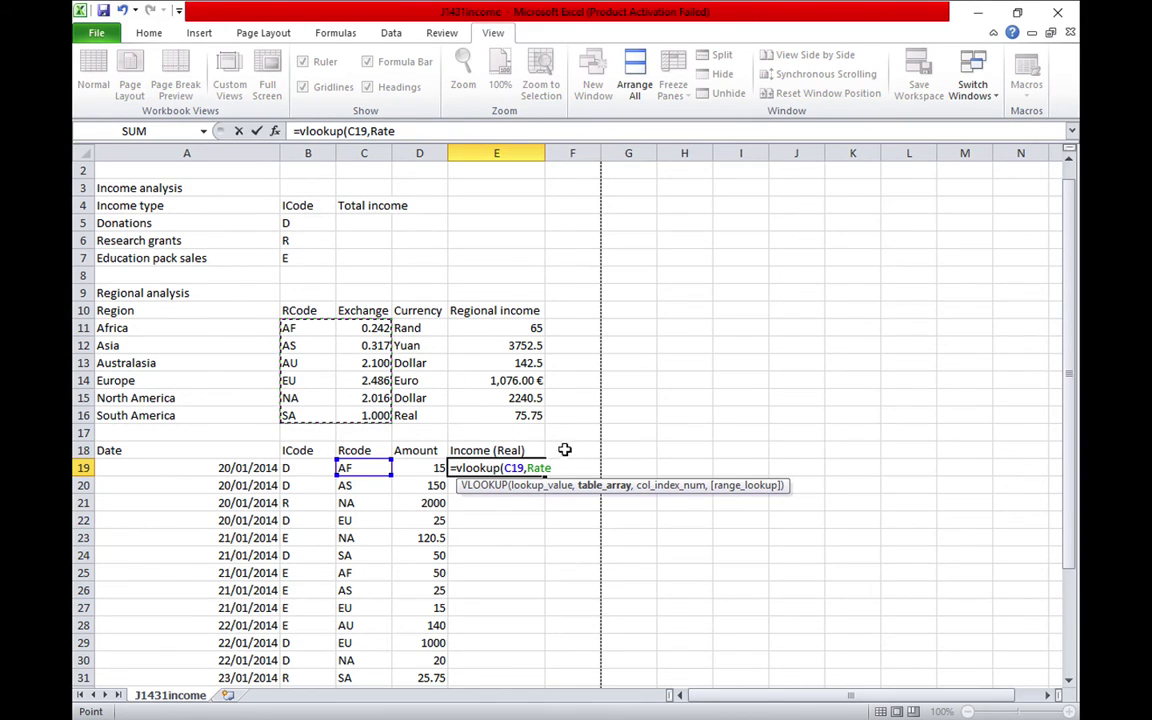
{"action": "type", "text": ","}
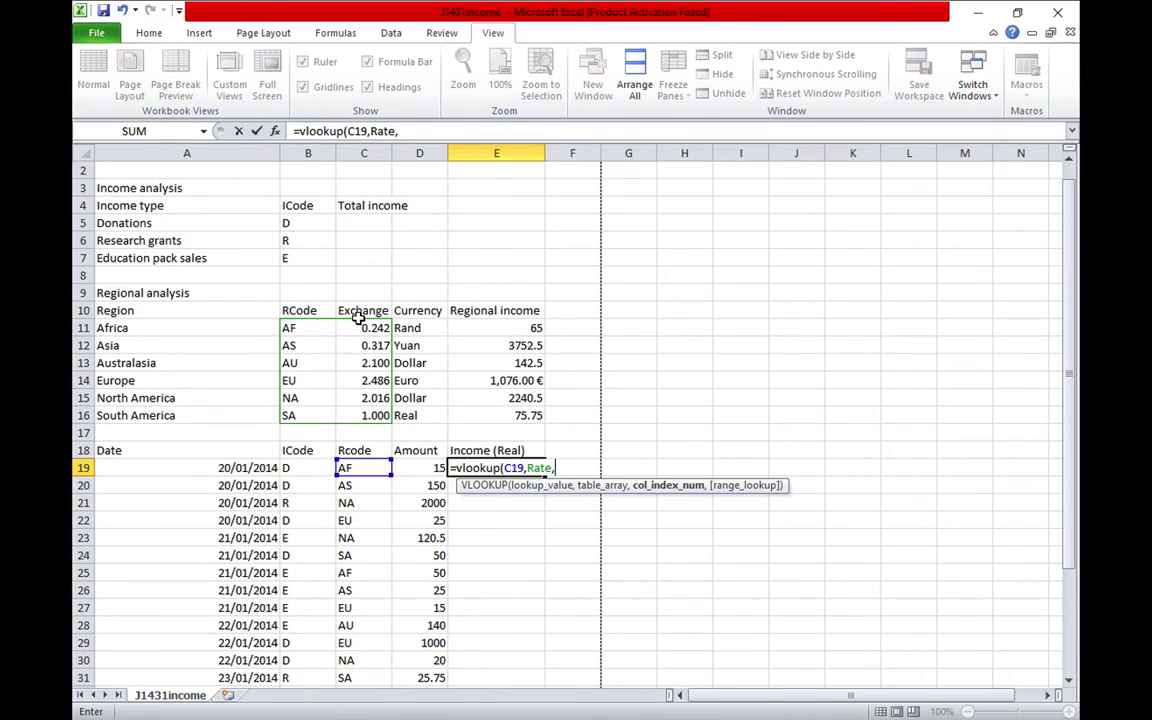
{"action": "type", "text": "2,"}
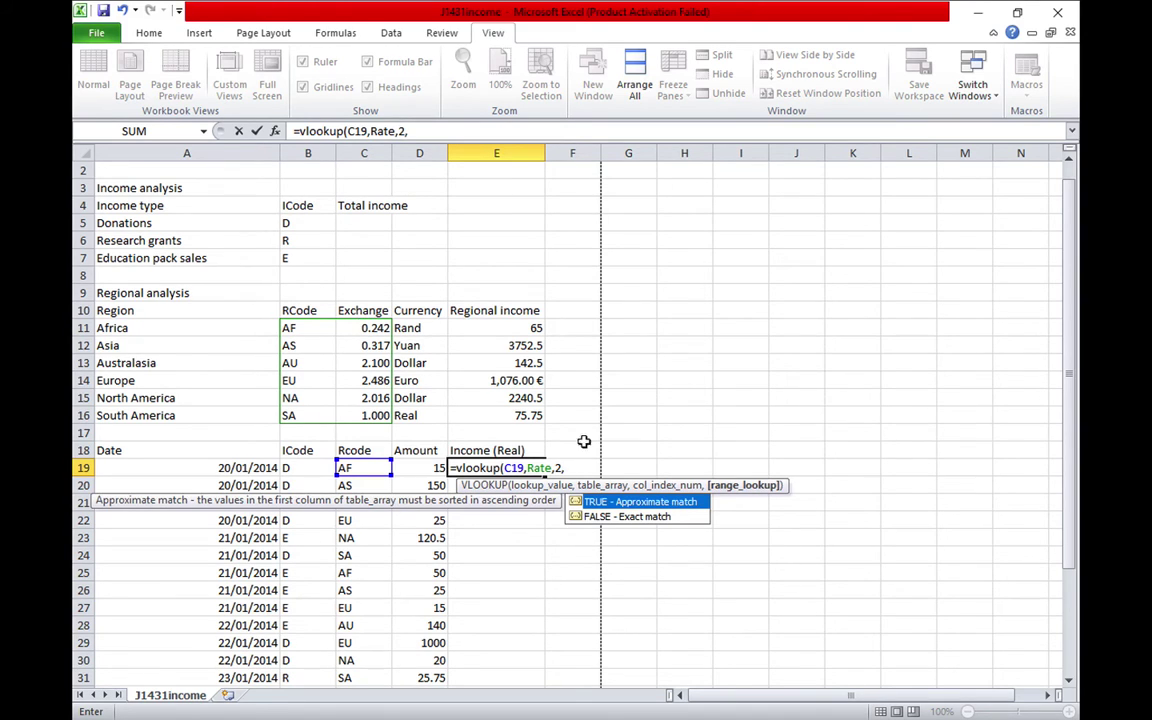
{"action": "double_click", "coordinate": [650, 517]}
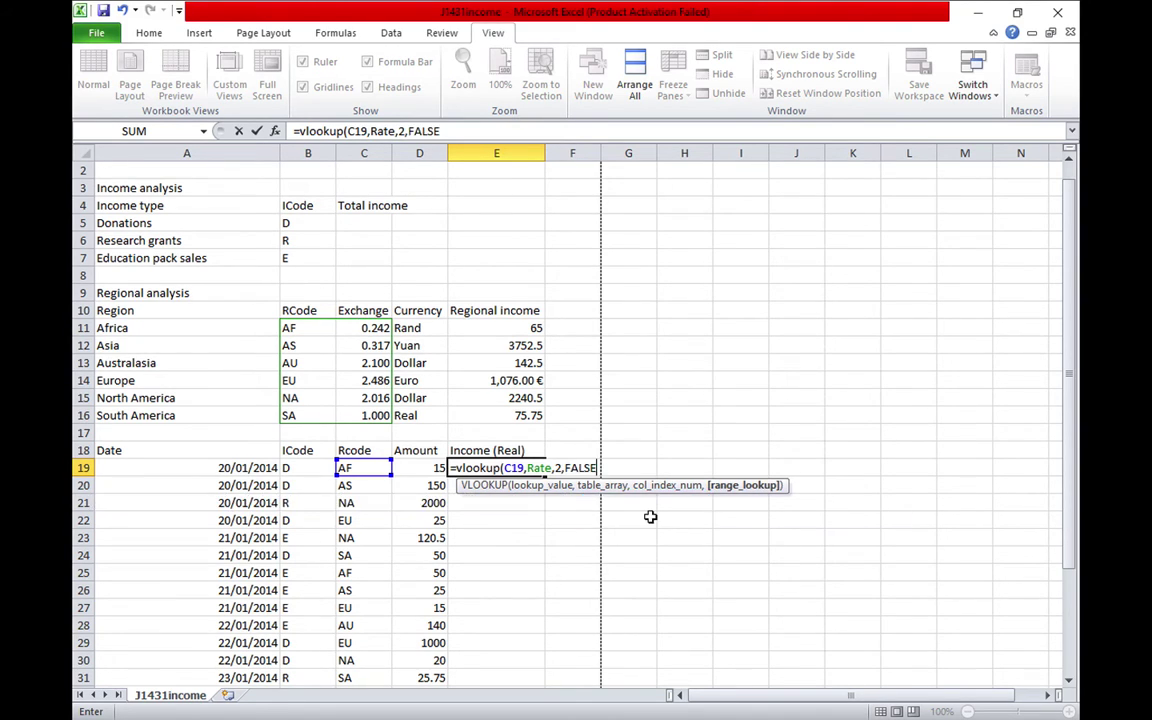
{"action": "key", "text": "Return"}
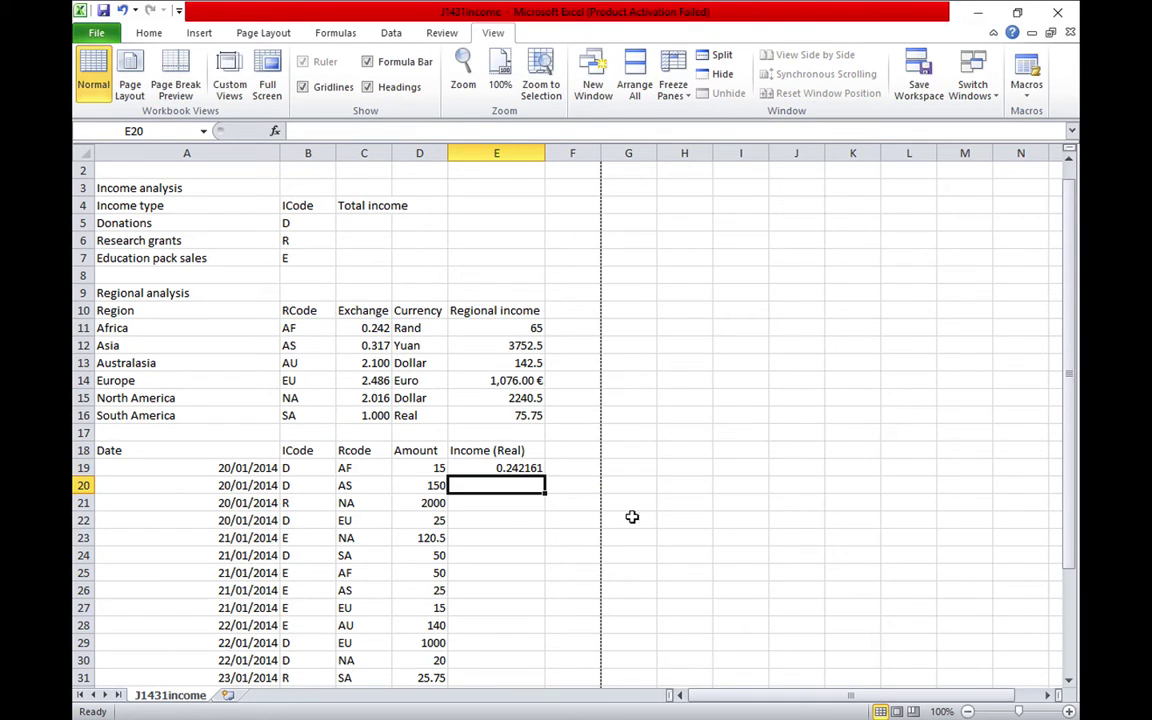
- Multiply the VLOOKUP result in E19 by the amount in D19
{"action": "left_click", "coordinate": [525, 469]}
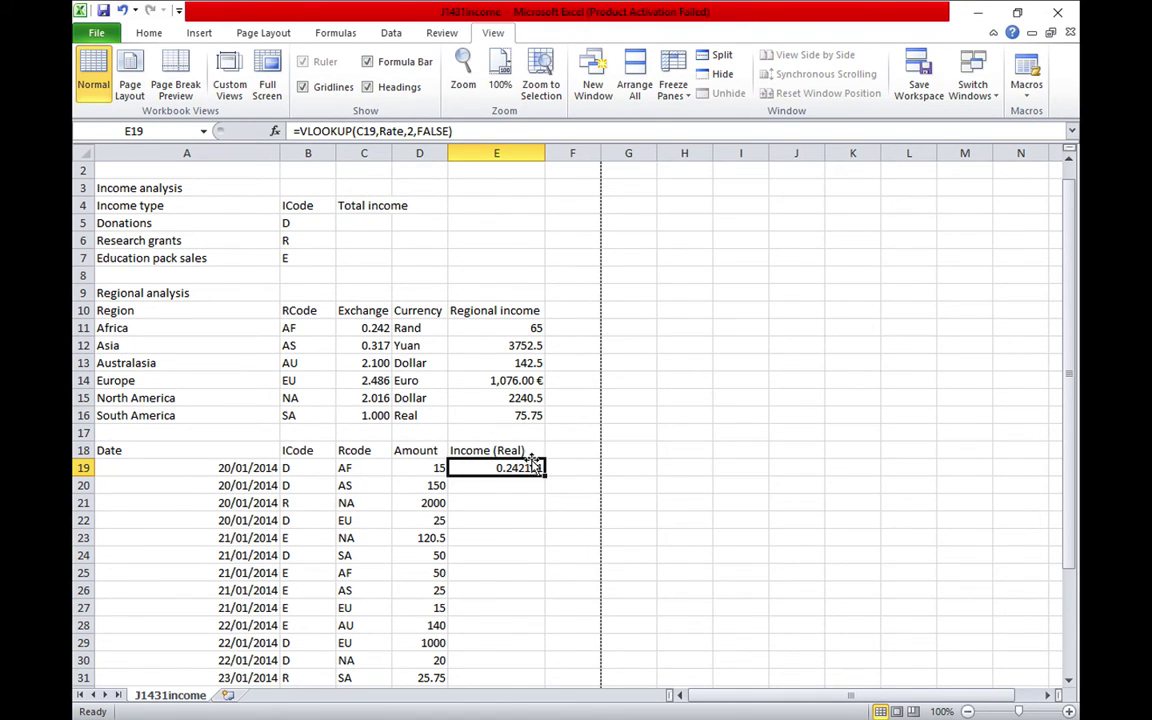
{"action": "left_click", "coordinate": [467, 130]}
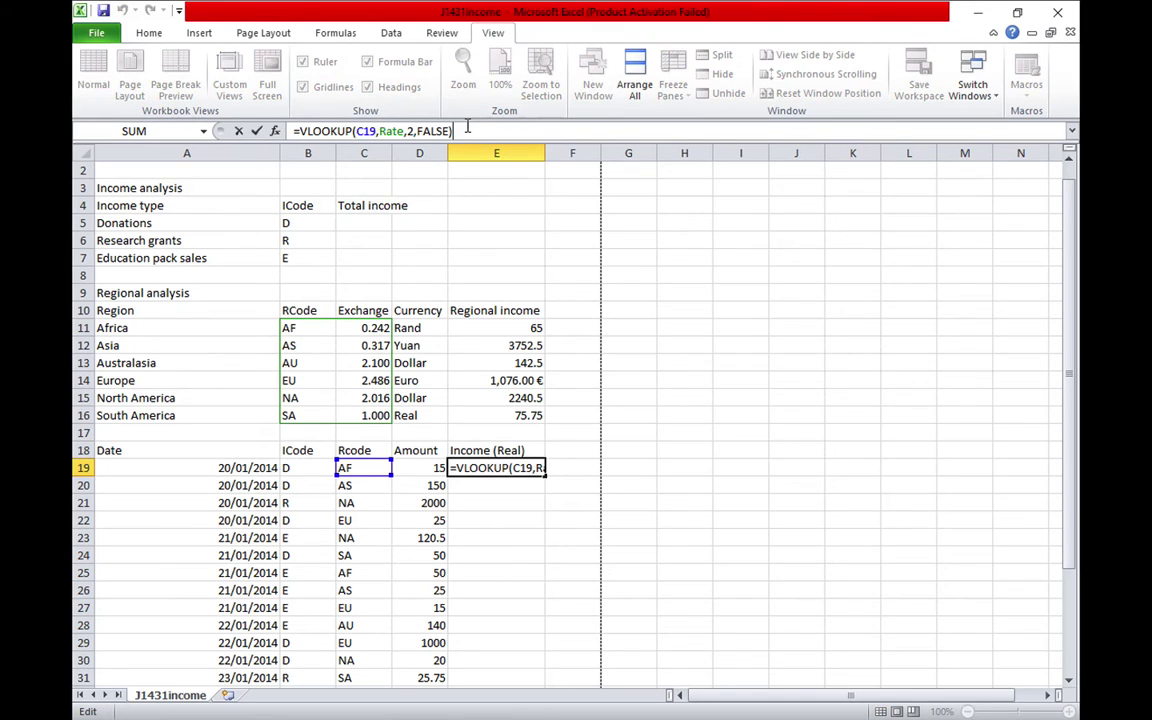
{"action": "type", "text": "*"}
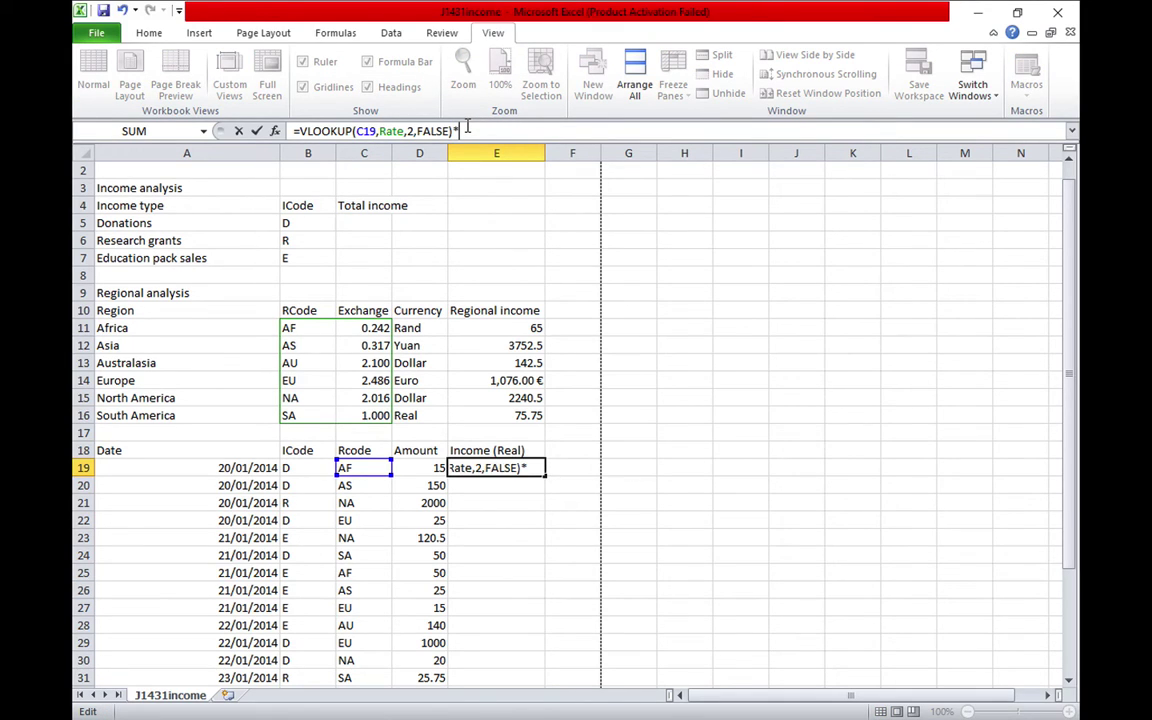
{"action": "left_click", "coordinate": [430, 467]}
{"action": "key", "text": "Return"}
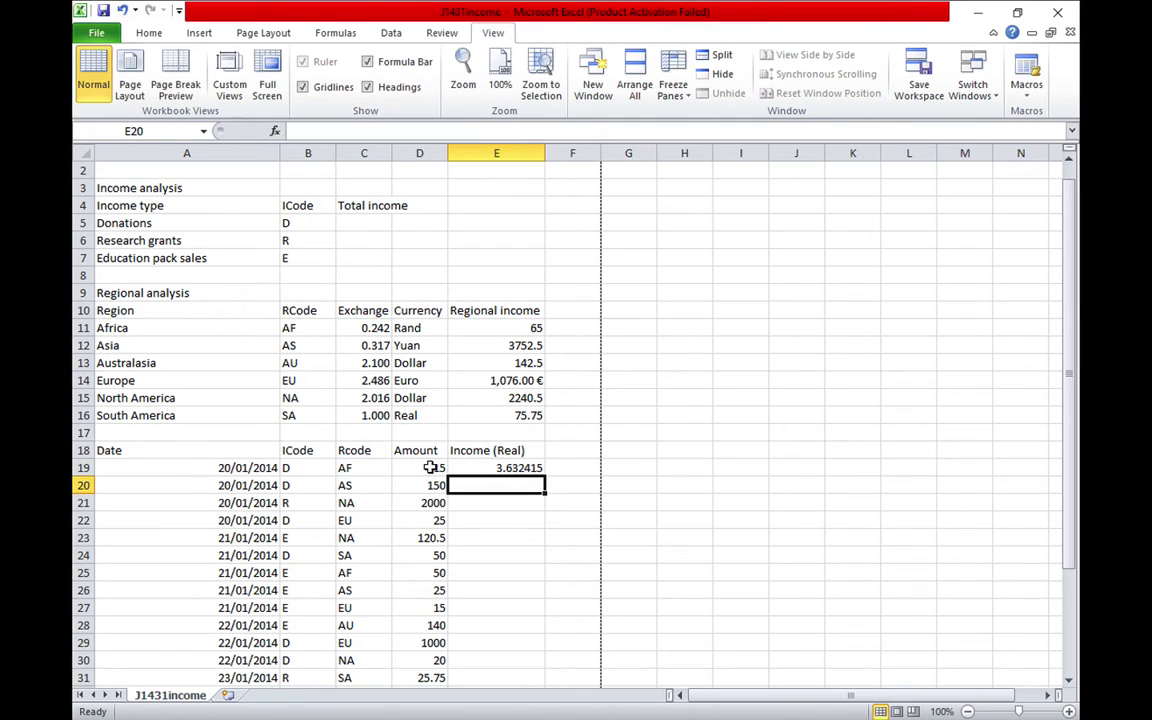
- Copy the Income (Real) formula from E19 down through E39
{"action": "left_click", "coordinate": [520, 468]}
{"action": "left_click_drag", "start_coordinate": [543, 476], "coordinate": [518, 620]}
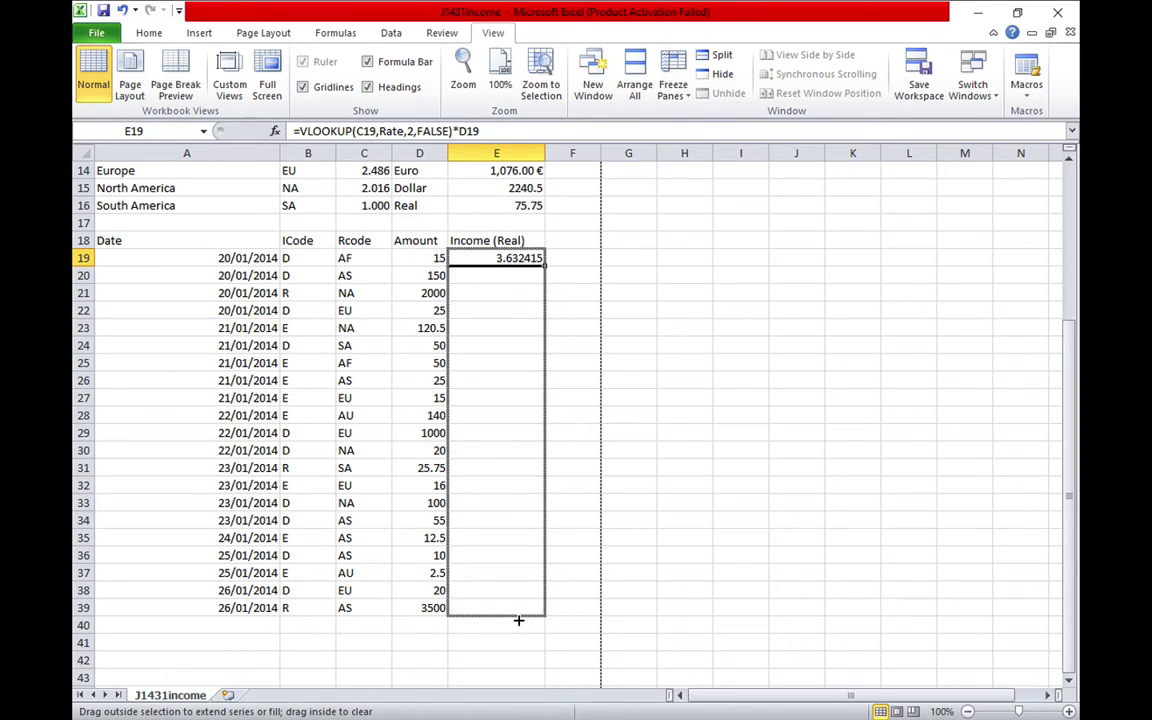
{"action": "left_click_drag", "start_coordinate": [518, 620], "coordinate": [517, 619]}
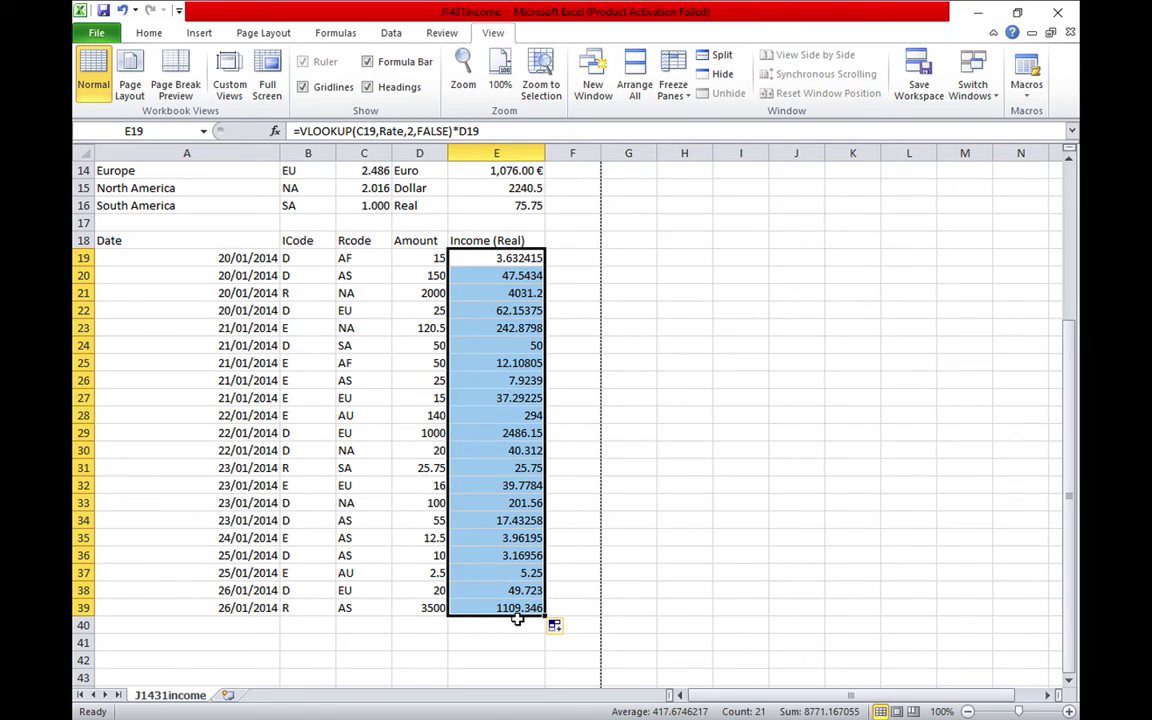
- Total the Income (Real) column in E40 with a SUM of E19:E39
{"action": "left_click", "coordinate": [510, 627]}
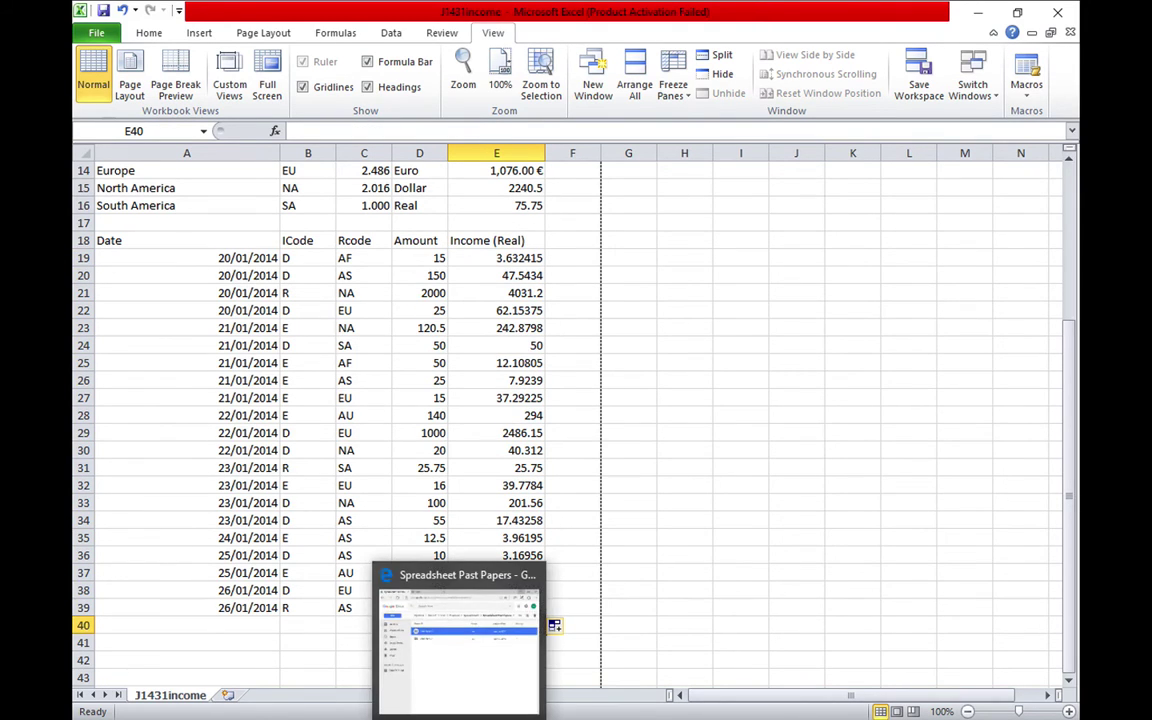
{"action": "type", "text": "=su"}
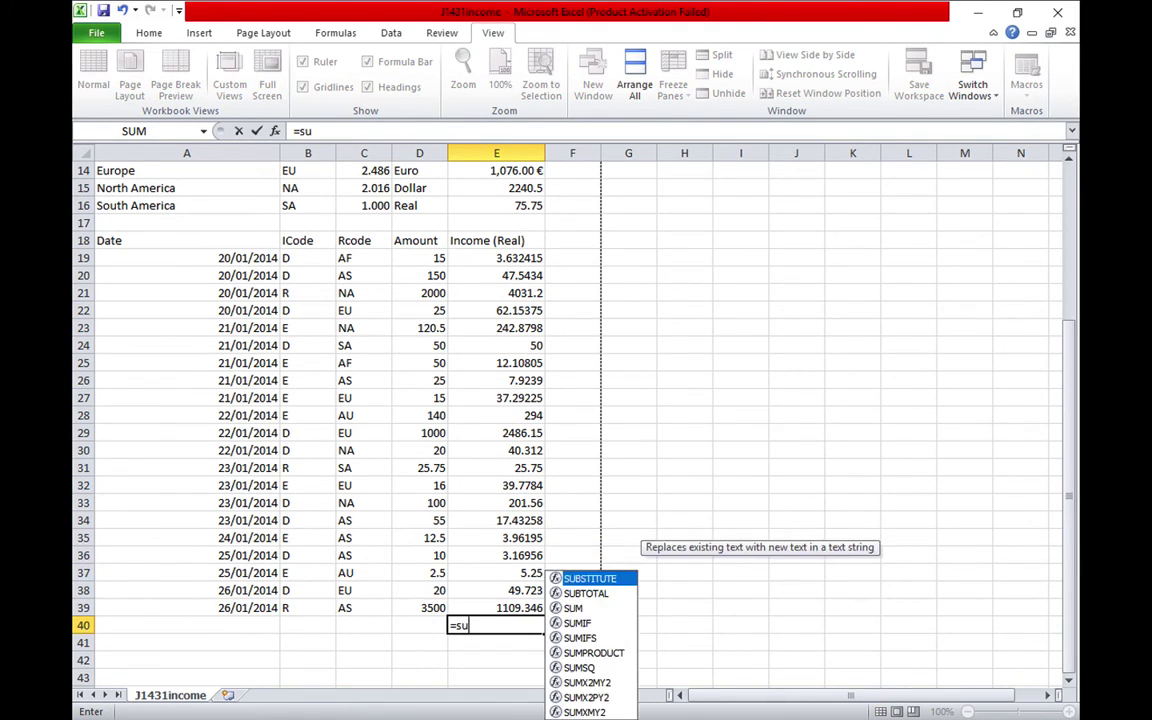
{"action": "type", "text": "m("}
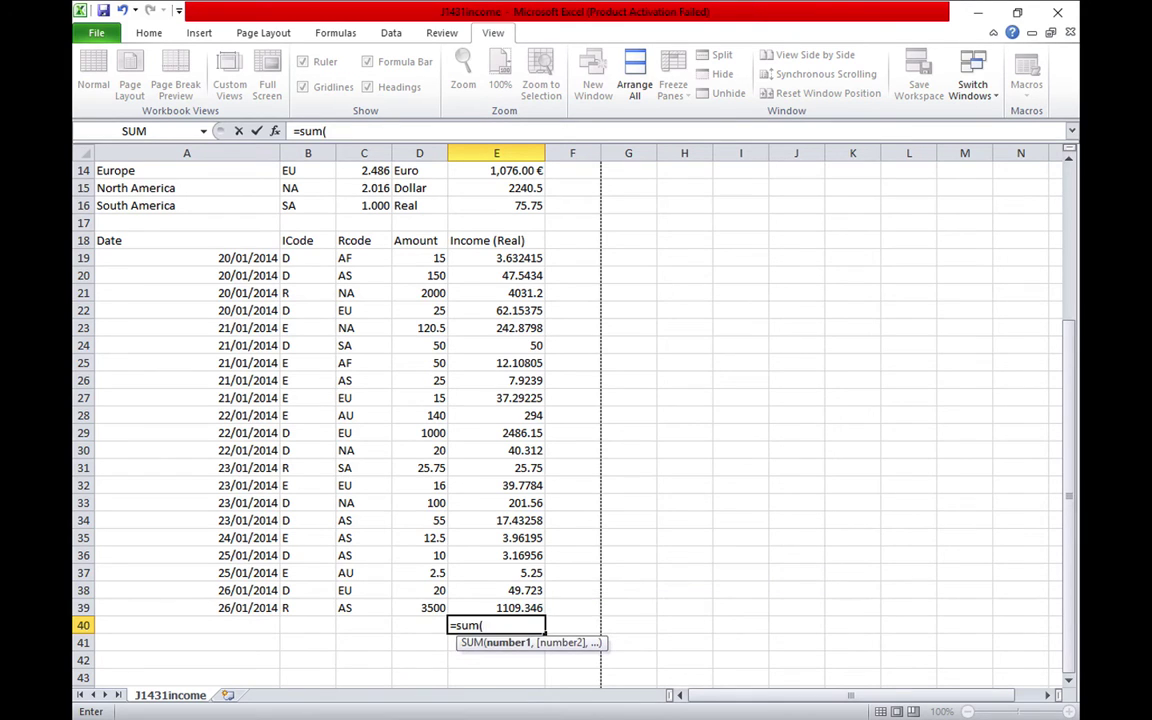
{"action": "left_click_drag", "start_coordinate": [490, 260], "coordinate": [494, 607]}
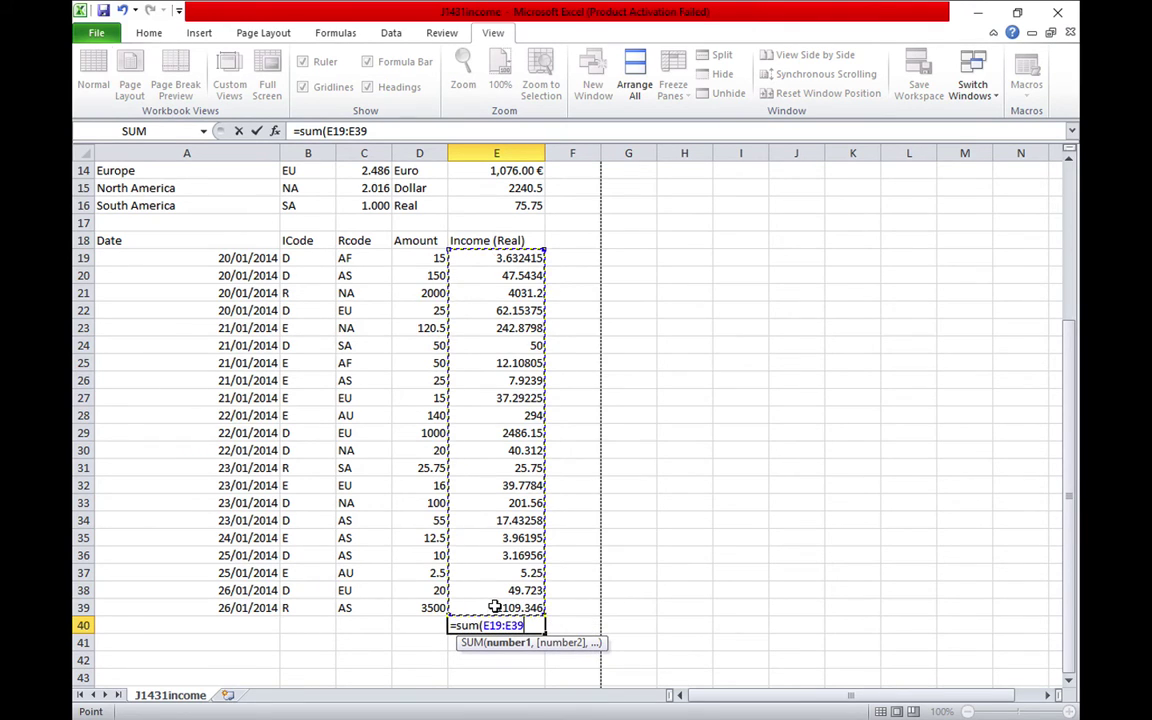
{"action": "key", "text": "Return"}
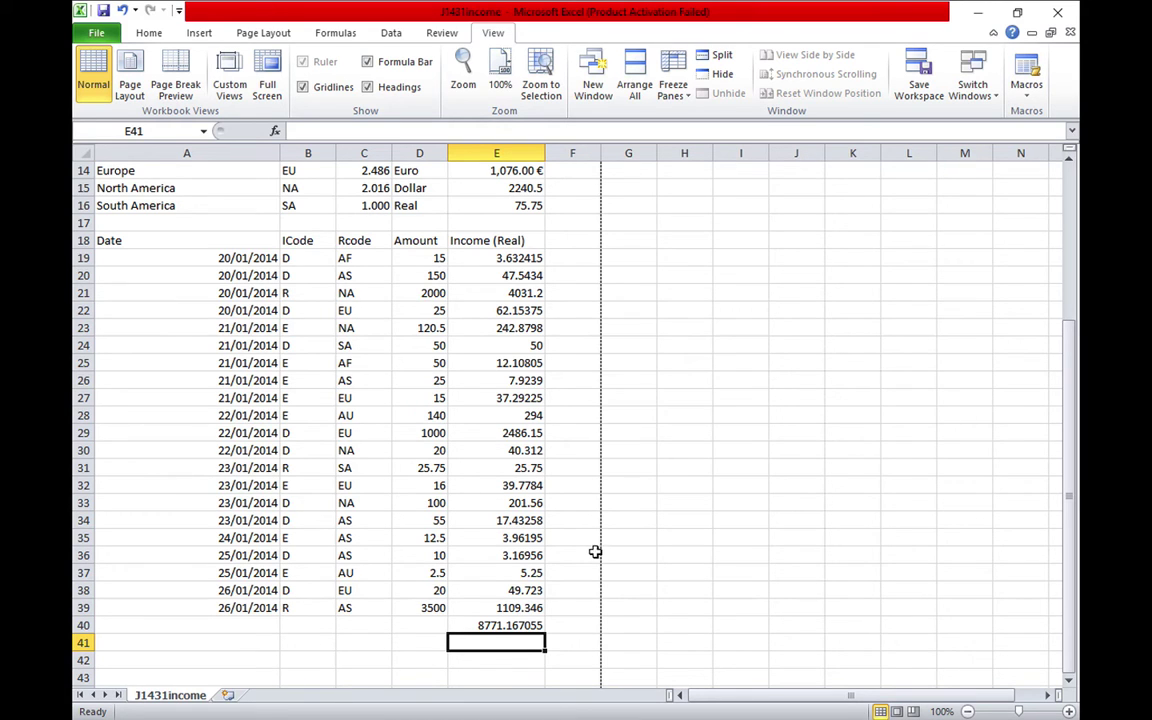
- Begin a SUMIF formula for the Donations total income in C5, with the ICode cells B19:B39 as the criteria range
{"action": "scroll", "coordinate": [590, 545], "scroll_direction": "down", "scroll_amount": 4}
{"action": "scroll", "coordinate": [590, 544], "scroll_direction": "up", "scroll_amount": 4}
{"action": "scroll", "coordinate": [504, 423], "scroll_direction": "up", "scroll_amount": 5}
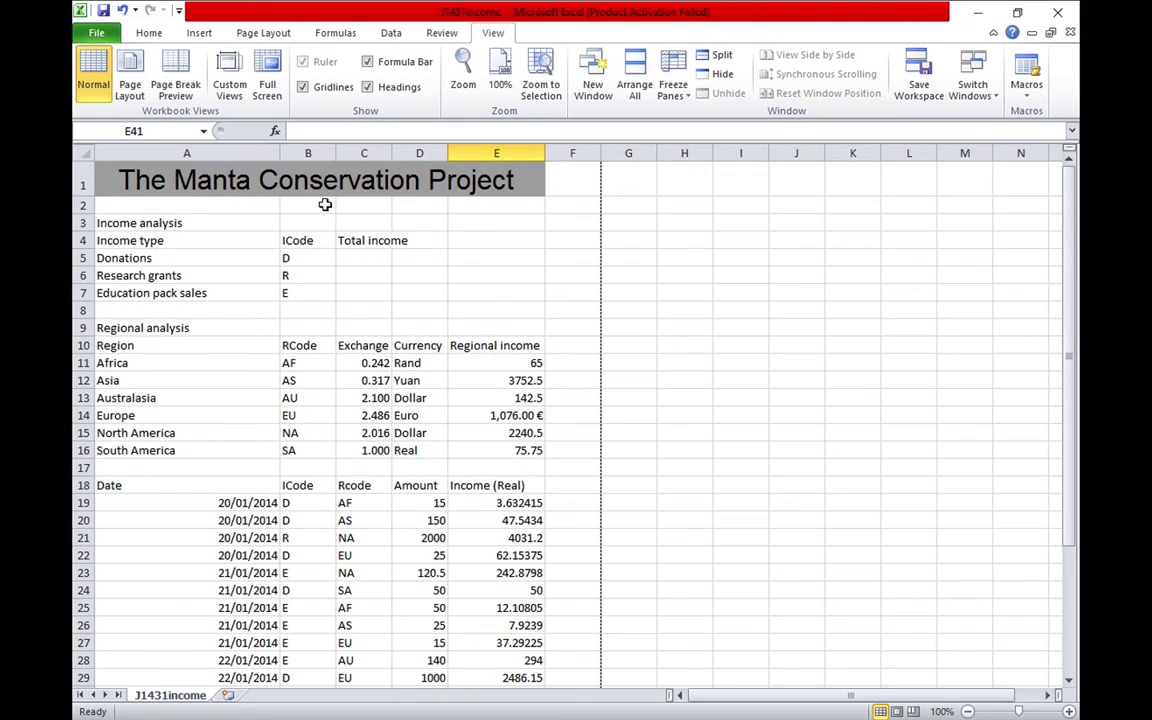
{"action": "left_click", "coordinate": [358, 258]}
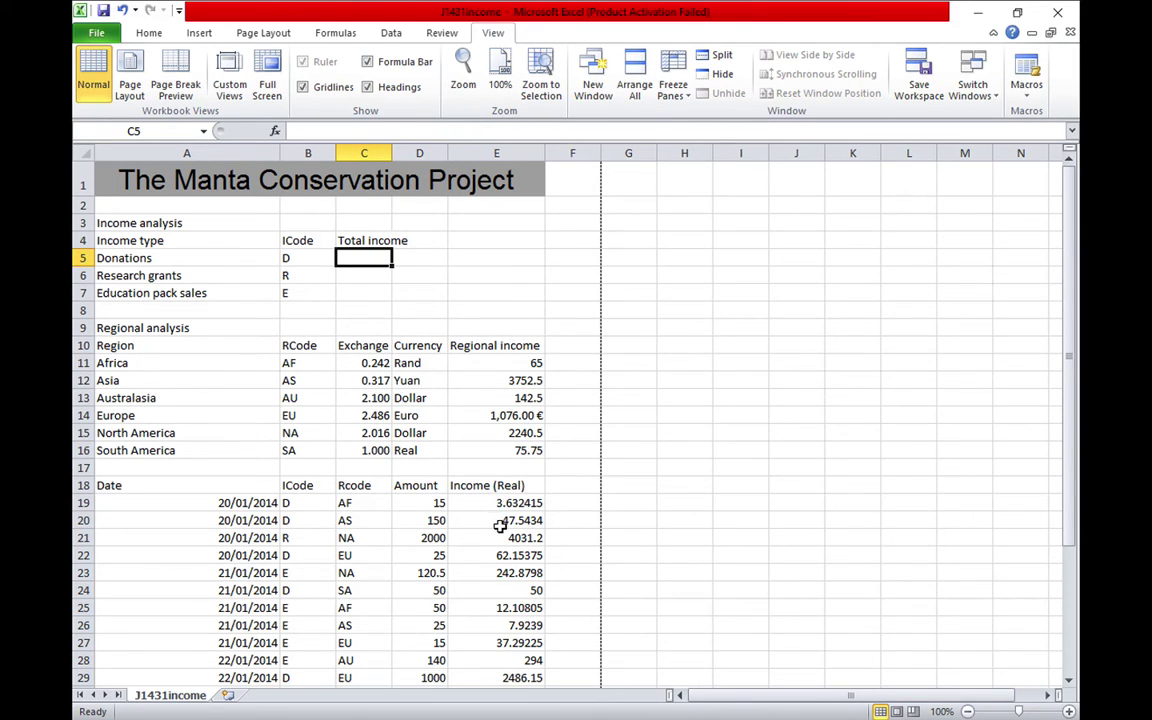
{"action": "double_click", "coordinate": [368, 259]}
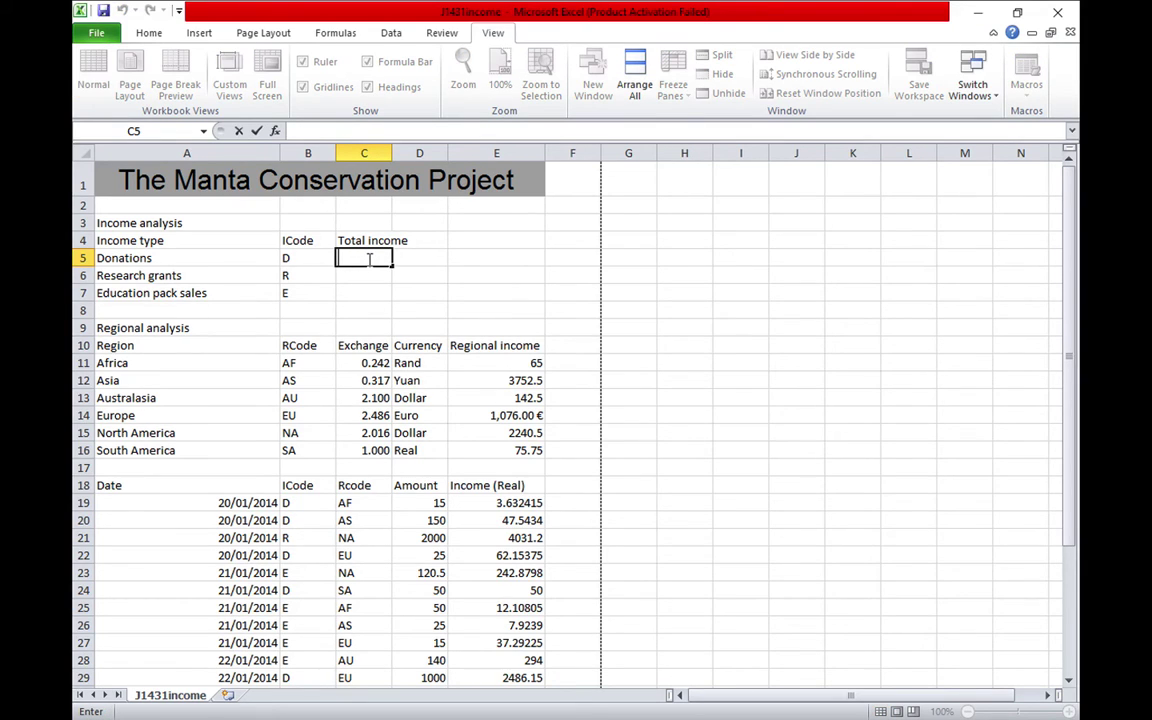
{"action": "type", "text": "=su"}
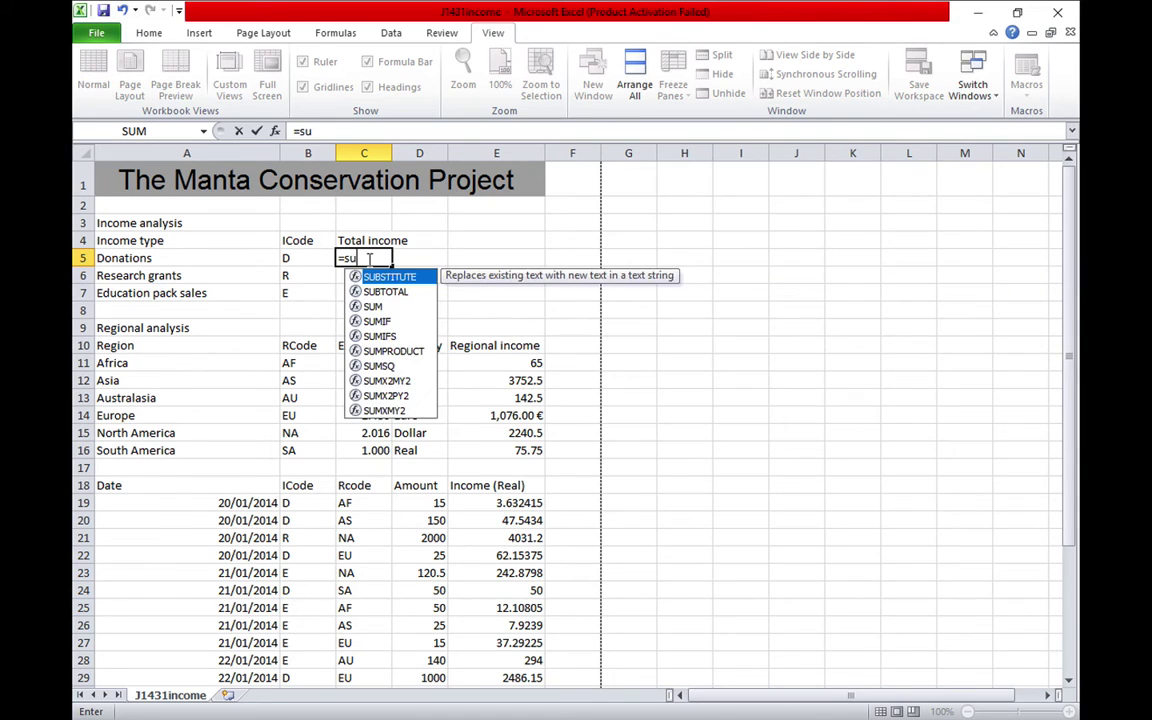
{"action": "type", "text": "mif"}
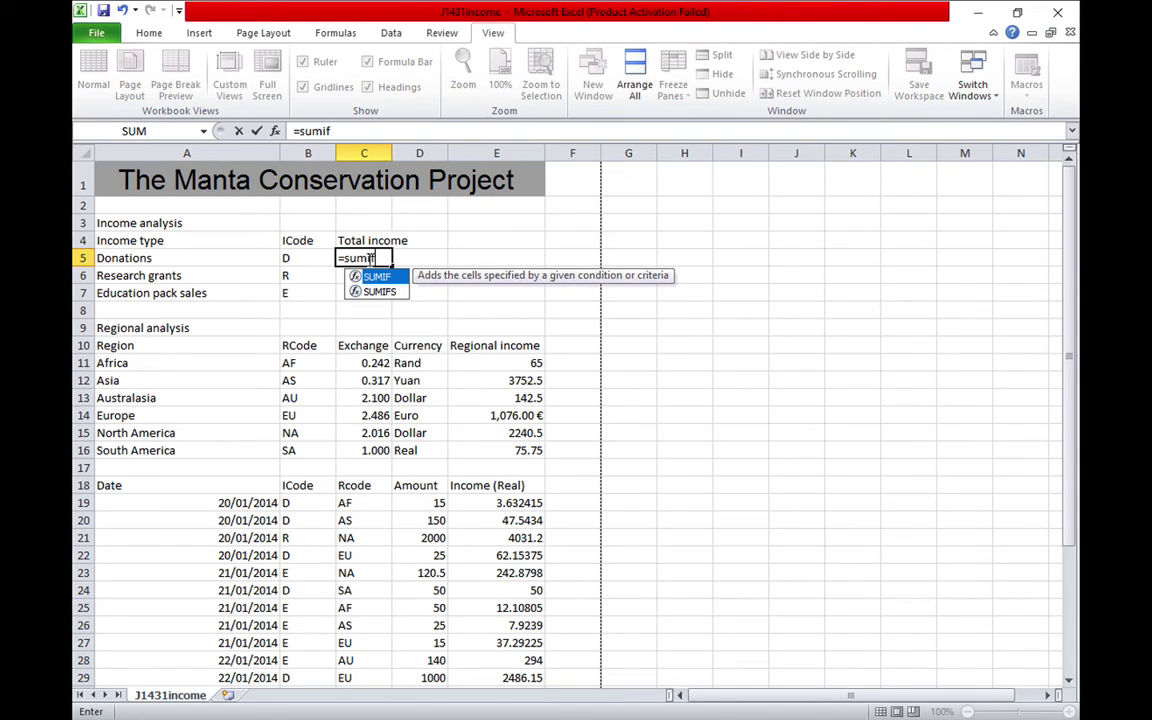
{"action": "type", "text": "("}
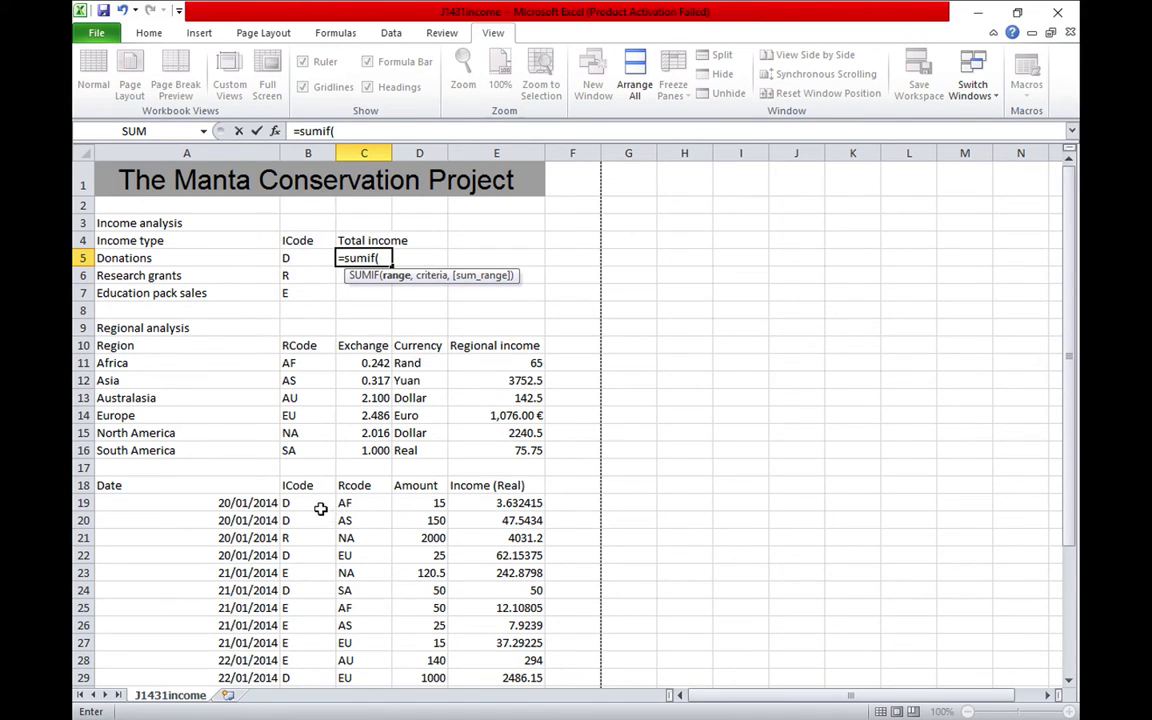
{"action": "left_click_drag", "start_coordinate": [310, 503], "coordinate": [300, 645]}
{"action": "scroll", "coordinate": [411, 579], "scroll_direction": "down", "scroll_amount": 3}
{"action": "scroll", "coordinate": [413, 578], "scroll_direction": "up", "scroll_amount": 3}
{"action": "scroll", "coordinate": [413, 578], "scroll_direction": "up", "scroll_amount": 4}
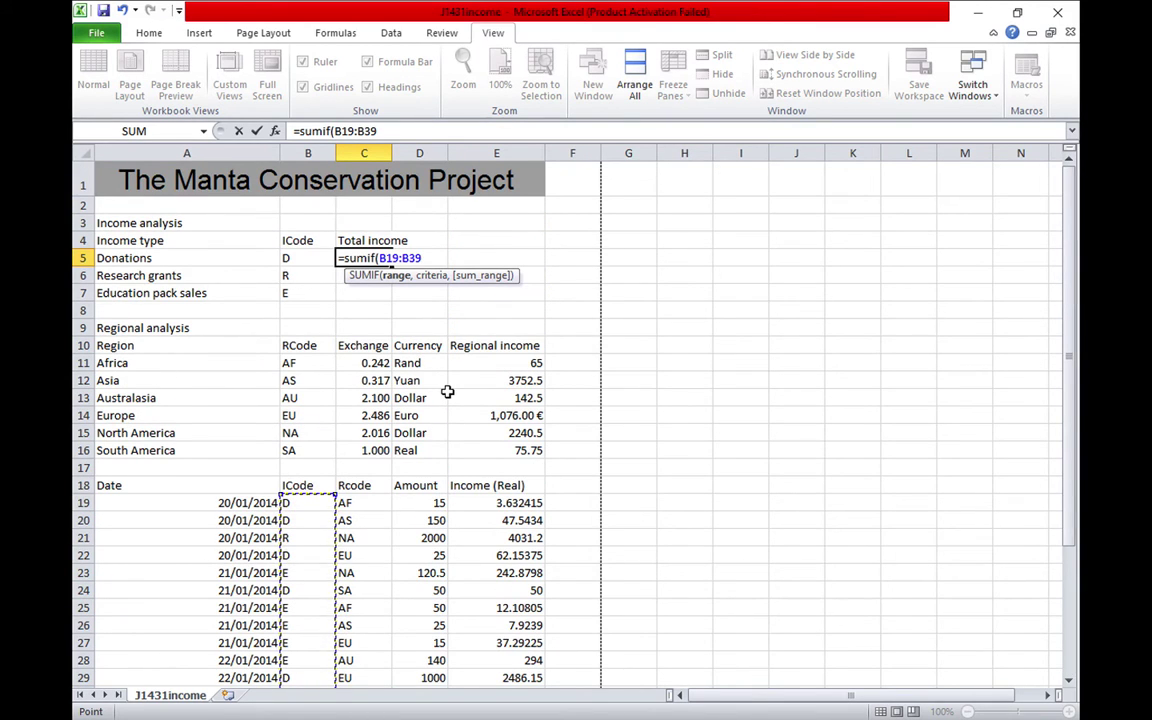
- Complete the Donations SUMIF with B5 as the criteria and Income (Real) cells E19:E39 as the sum range
{"action": "type", "text": ","}
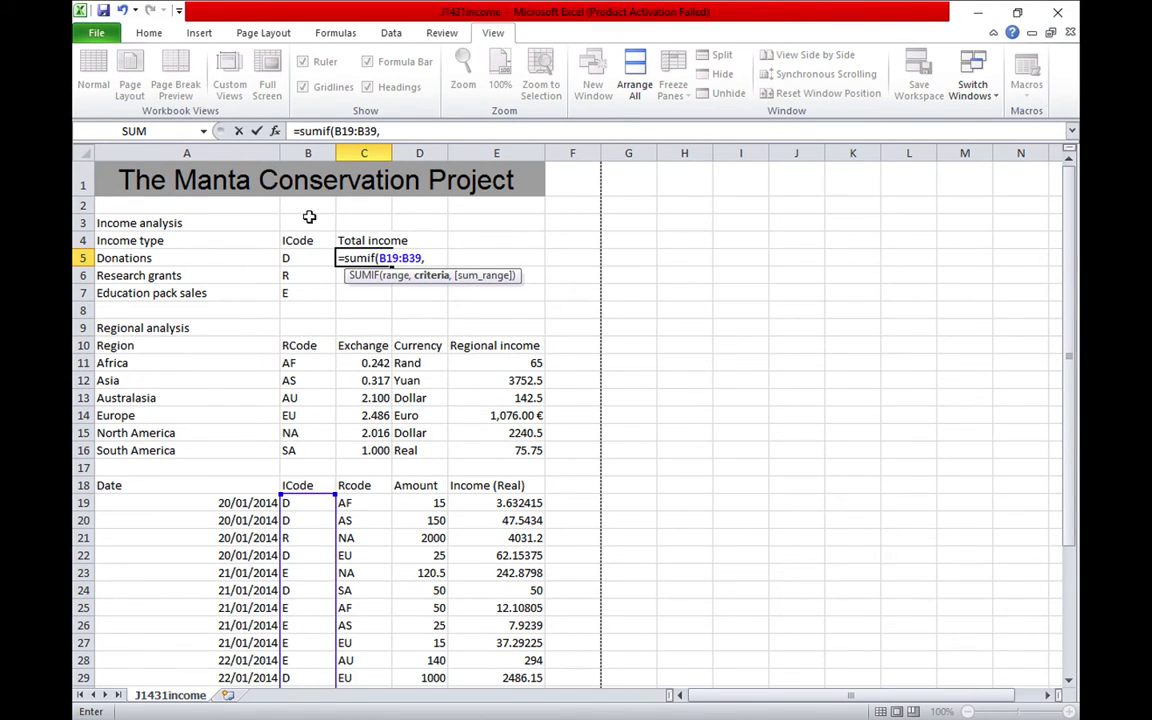
{"action": "left_click", "coordinate": [290, 258]}
{"action": "type", "text": ","}
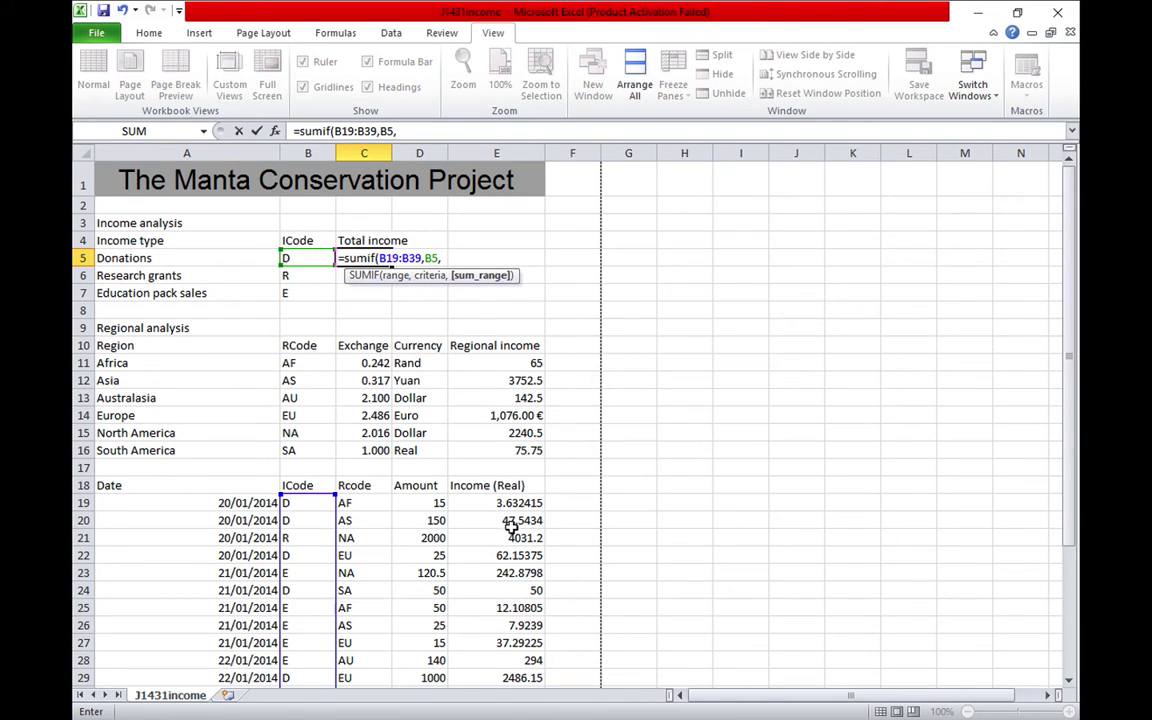
{"action": "left_click_drag", "start_coordinate": [508, 503], "coordinate": [512, 650]}
{"action": "key", "text": "Return"}
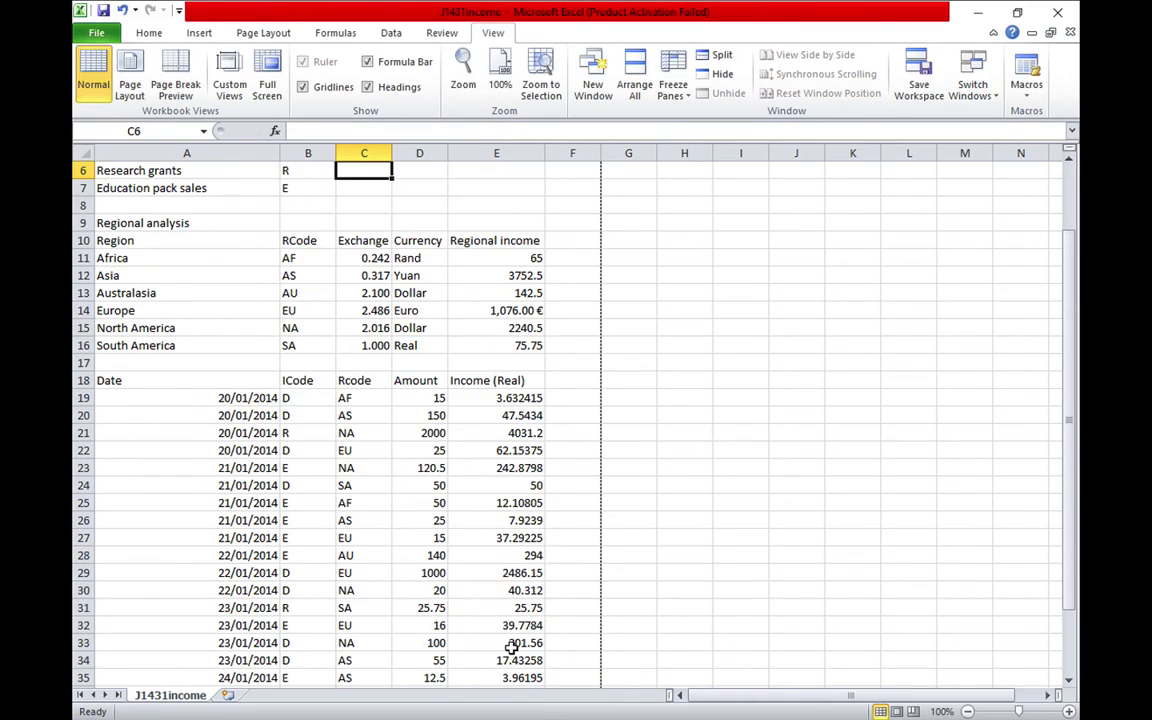
- Copy the Donations total income formula from C5 down to Research grants and Education pack sales in C6:C7
{"action": "scroll", "coordinate": [555, 467], "scroll_direction": "down", "scroll_amount": 2}
{"action": "scroll", "coordinate": [555, 467], "scroll_direction": "up", "scroll_amount": 4}
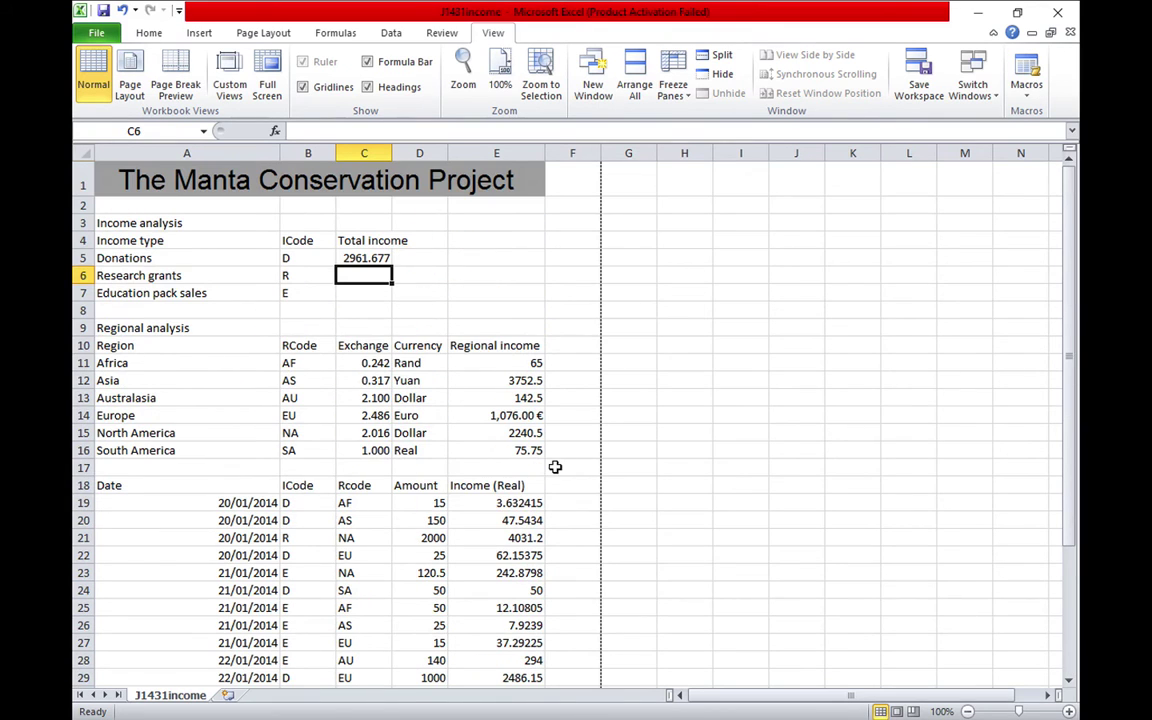
{"action": "left_click", "coordinate": [368, 258]}
{"action": "left_click_drag", "start_coordinate": [394, 267], "coordinate": [381, 294]}
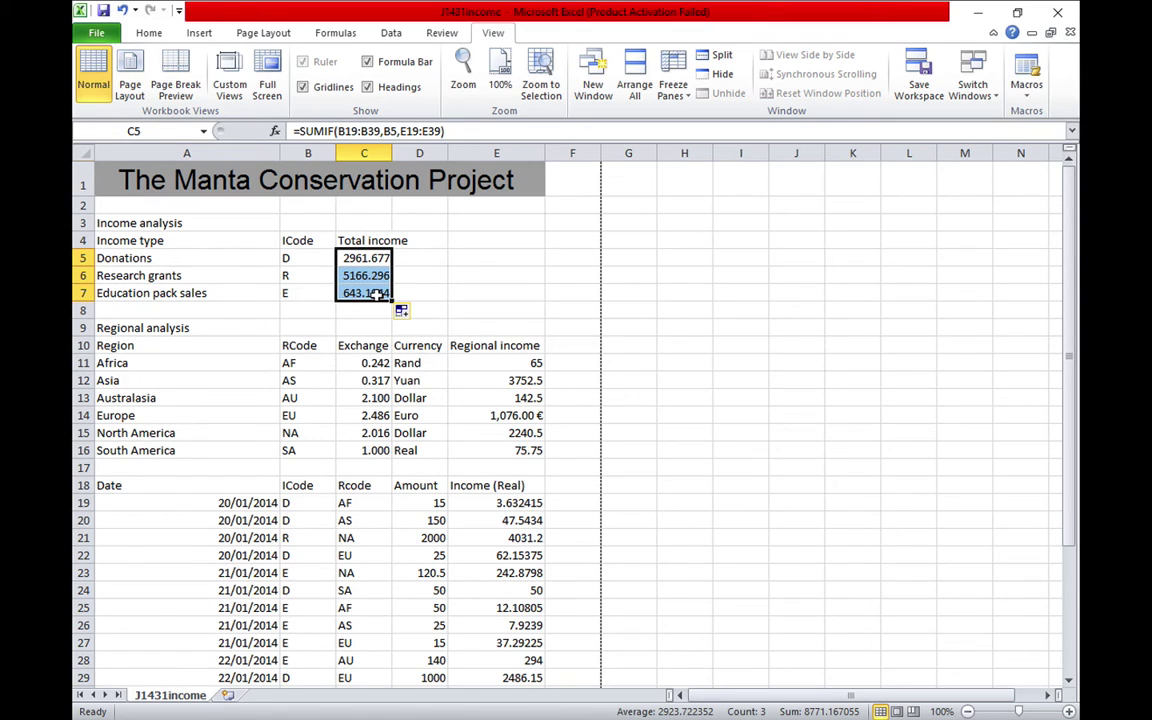
- Check the cell references used by the Education pack sales total income formula in C7
{"action": "left_click", "coordinate": [427, 289]}
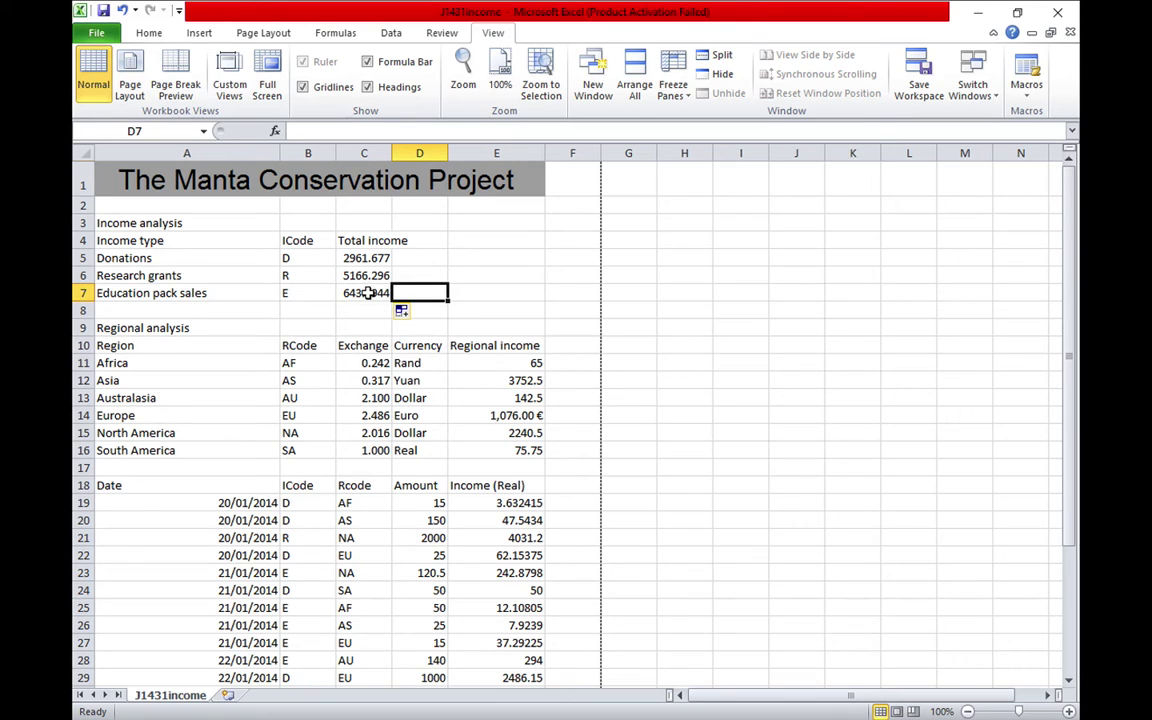
{"action": "left_click", "coordinate": [368, 293]}
{"action": "double_click", "coordinate": [369, 293]}
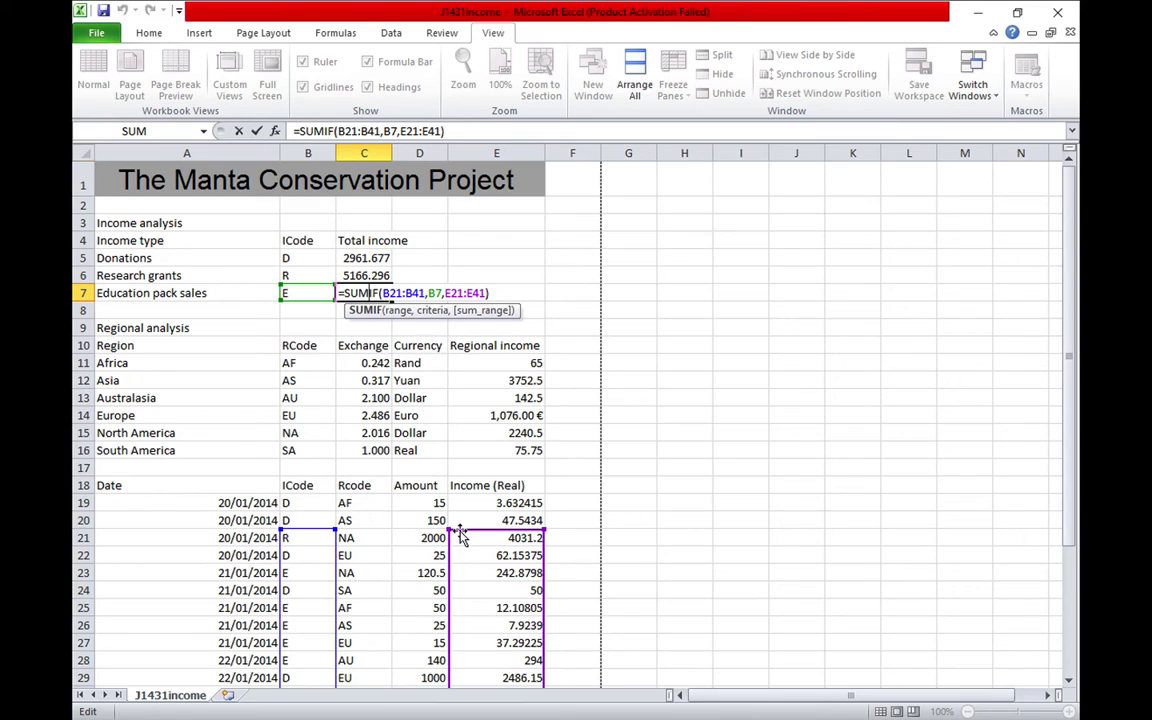
{"action": "key", "text": "Return"}
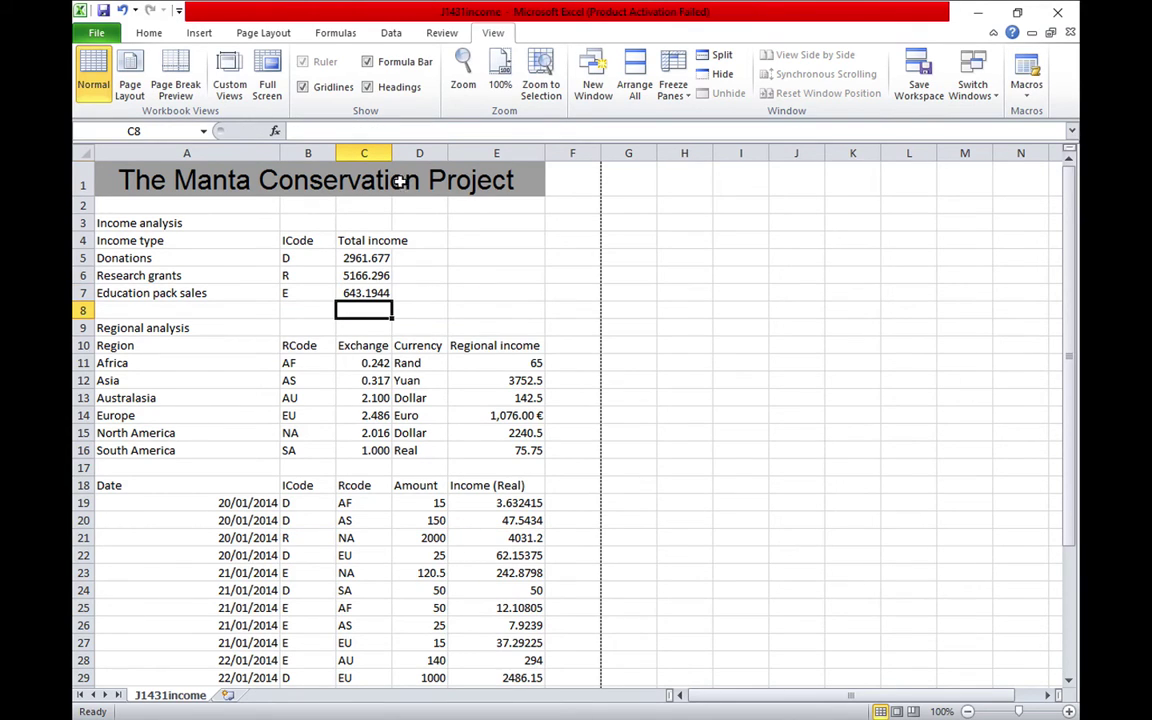
- Make the criteria range absolute as $B$19:$B$39 in the Donations SUMIF formula in C5
{"action": "left_click", "coordinate": [362, 260]}
{"action": "double_click", "coordinate": [364, 258]}
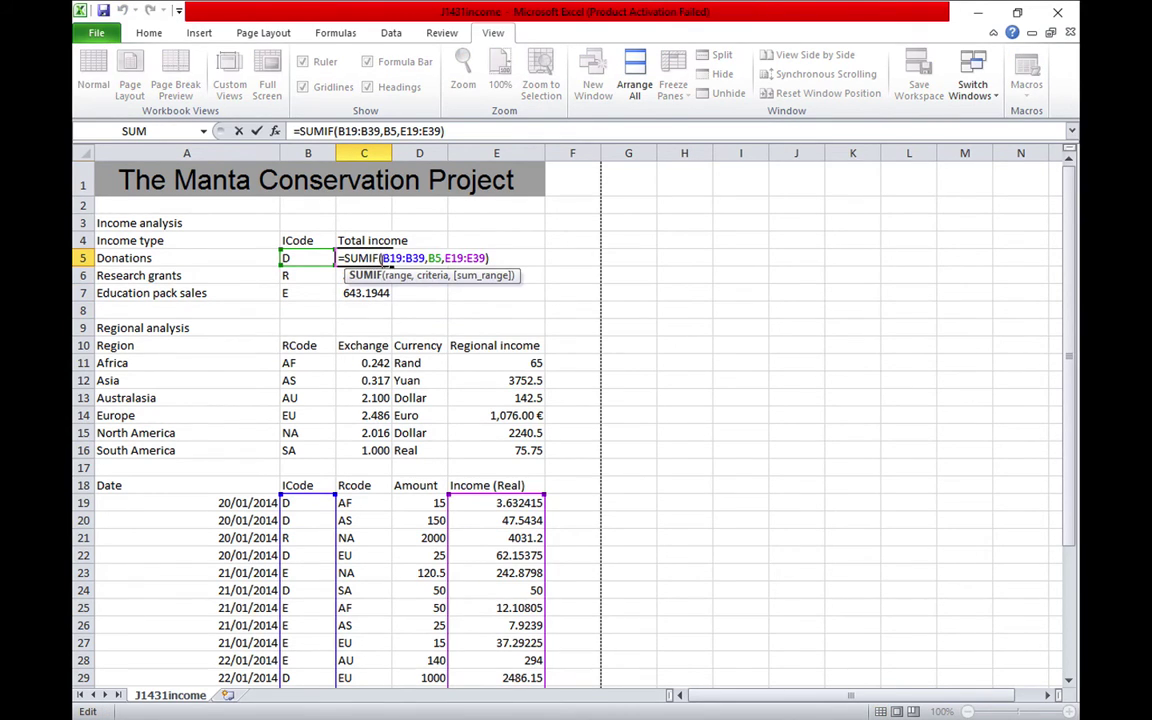
{"action": "left_click", "coordinate": [382, 259]}
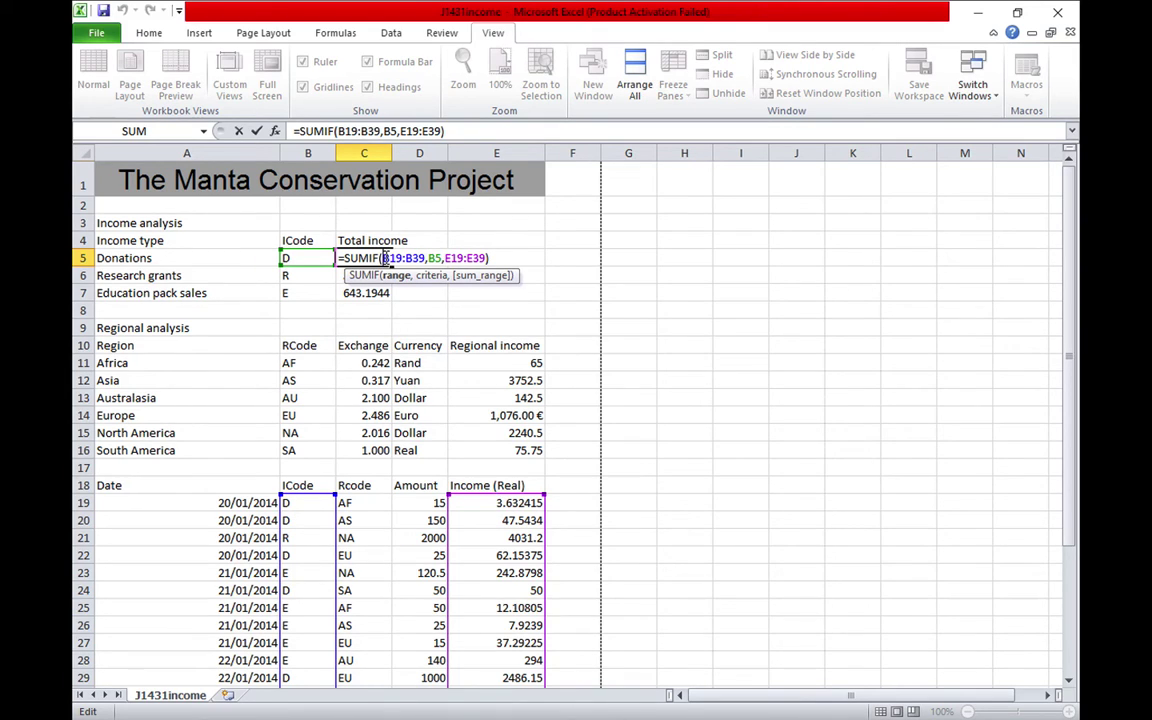
{"action": "type", "text": "$B"}
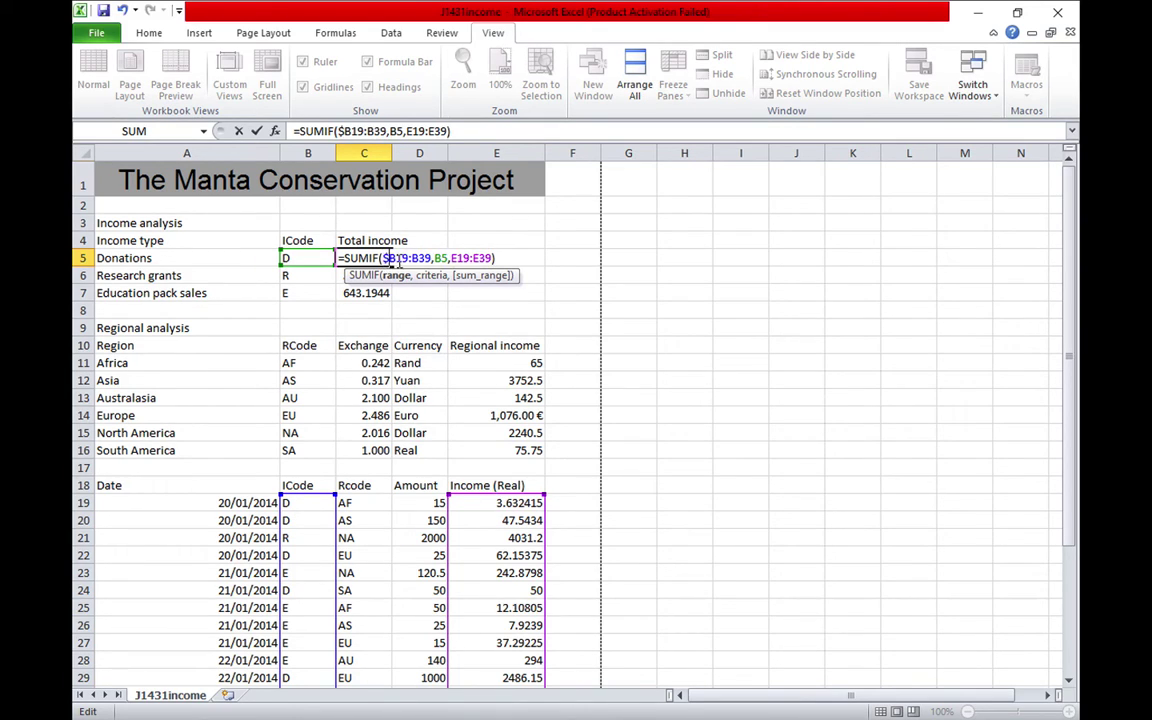
{"action": "type", "text": "$19:"}
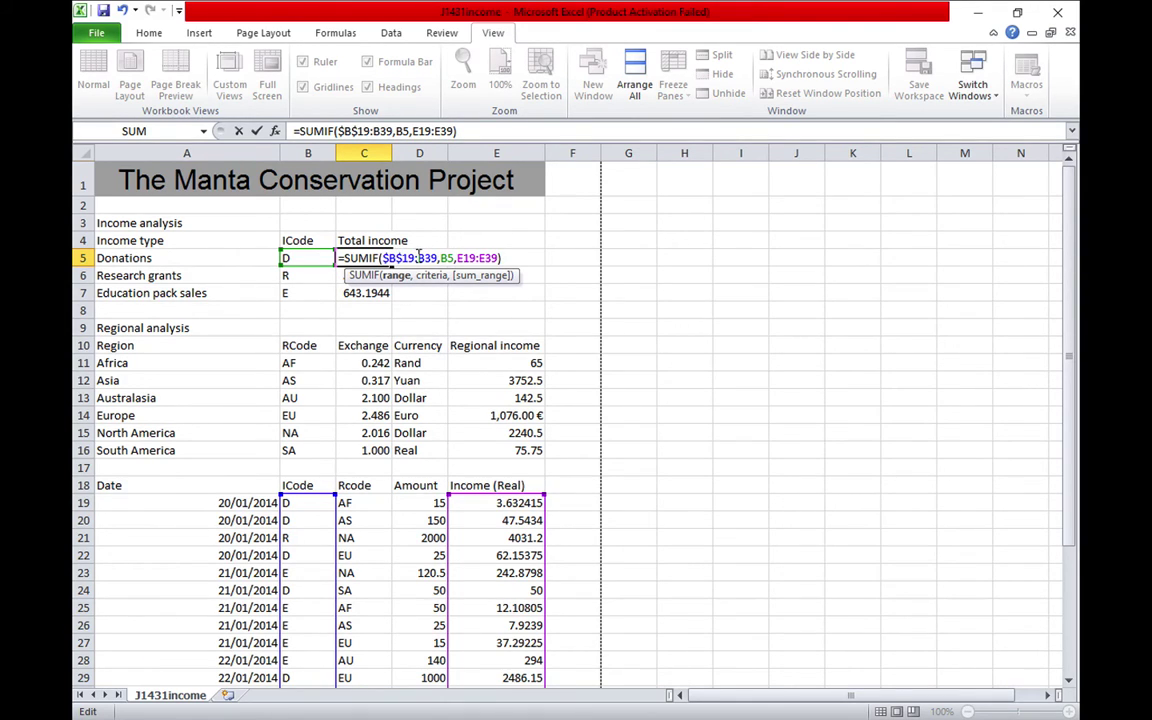
{"action": "type", "text": "$"}
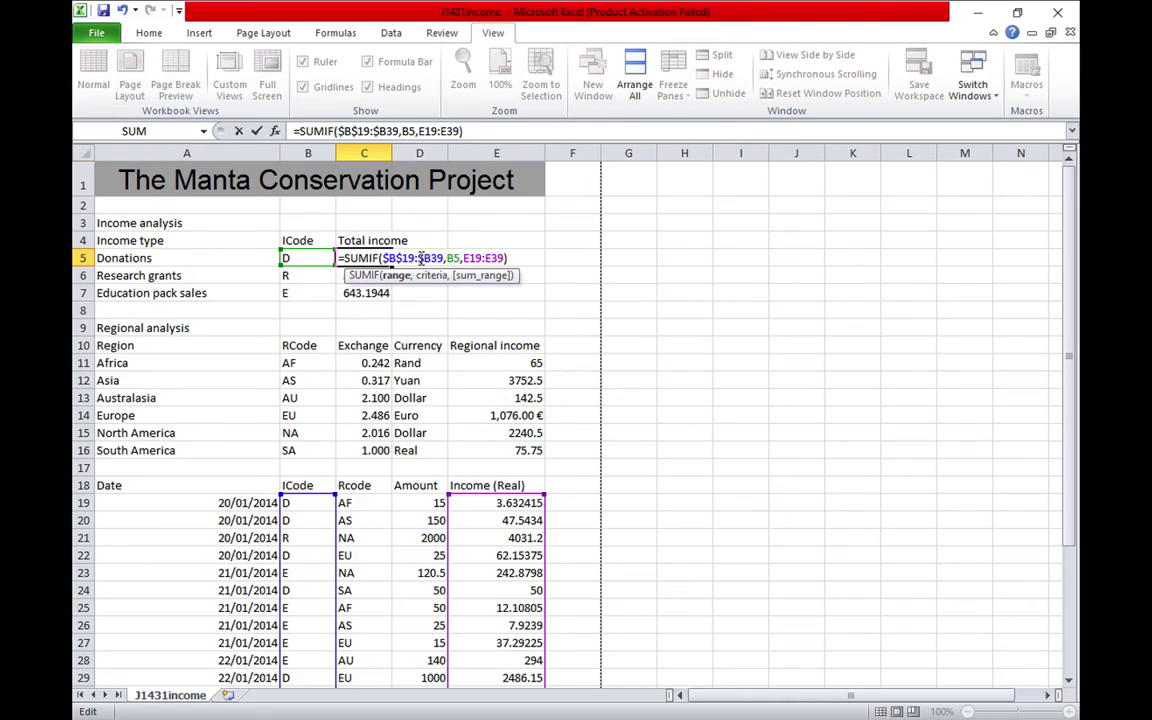
{"action": "left_click", "coordinate": [437, 258]}
{"action": "type", "text": "$"}
- Make the sum range absolute as $E$19:$E$39 in the Donations SUMIF formula and commit it
{"action": "left_click", "coordinate": [470, 258]}
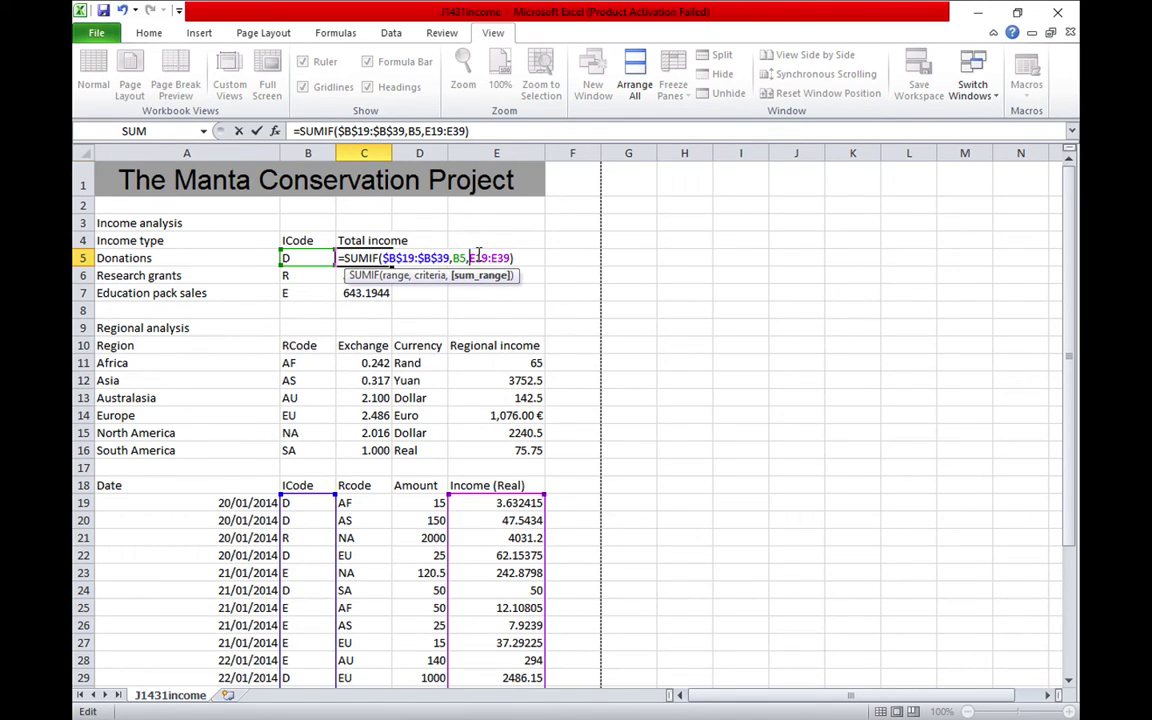
{"action": "type", "text": "$"}
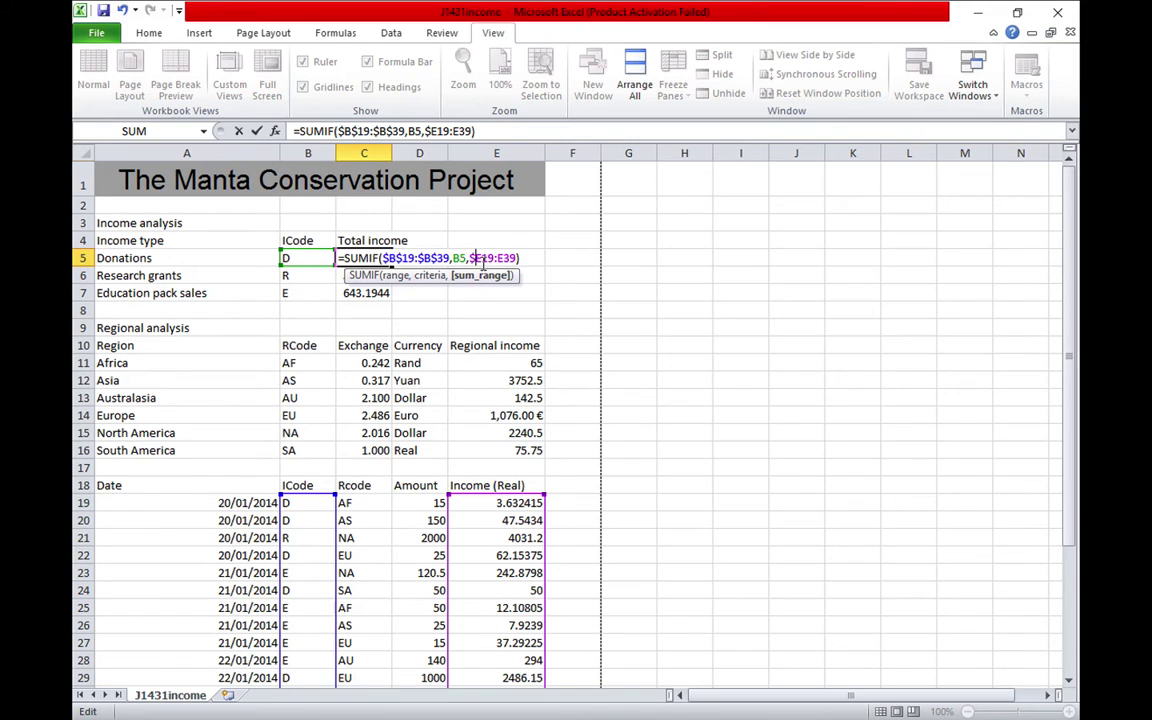
{"action": "left_click", "coordinate": [483, 258]}
{"action": "type", "text": "$B"}
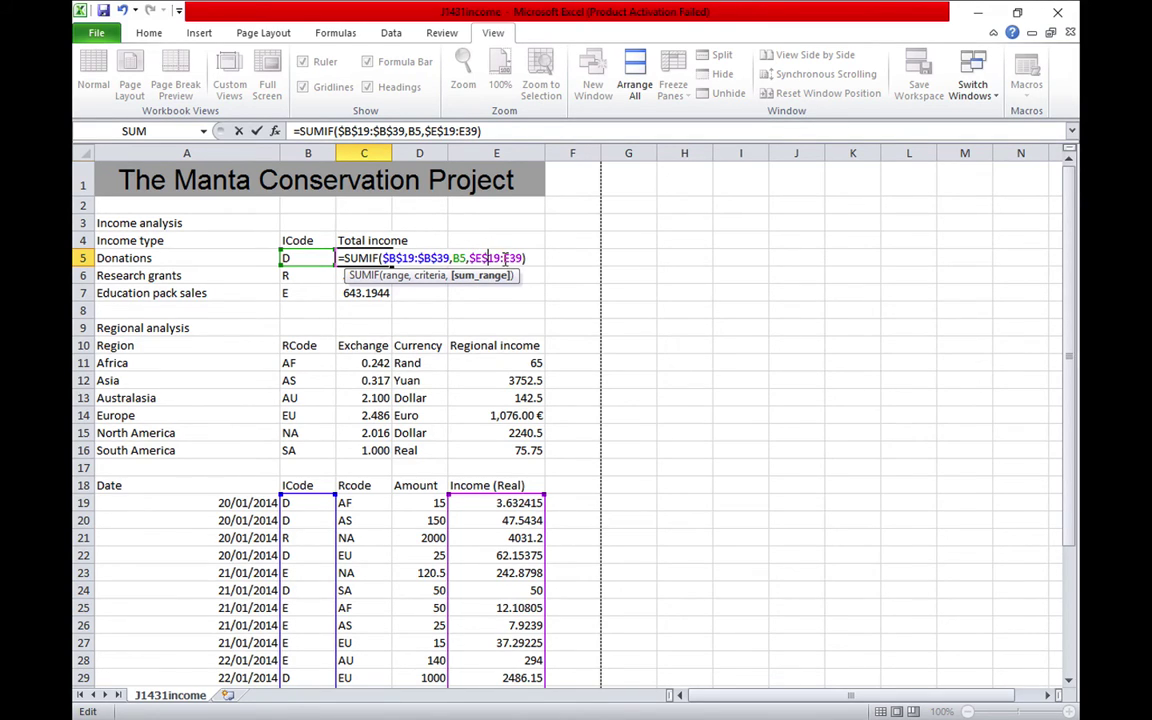
{"action": "type", "text": "$E$"}
{"action": "left_click", "coordinate": [517, 257]}
{"action": "type", "text": "$E$"}
{"action": "key", "text": "Return"}
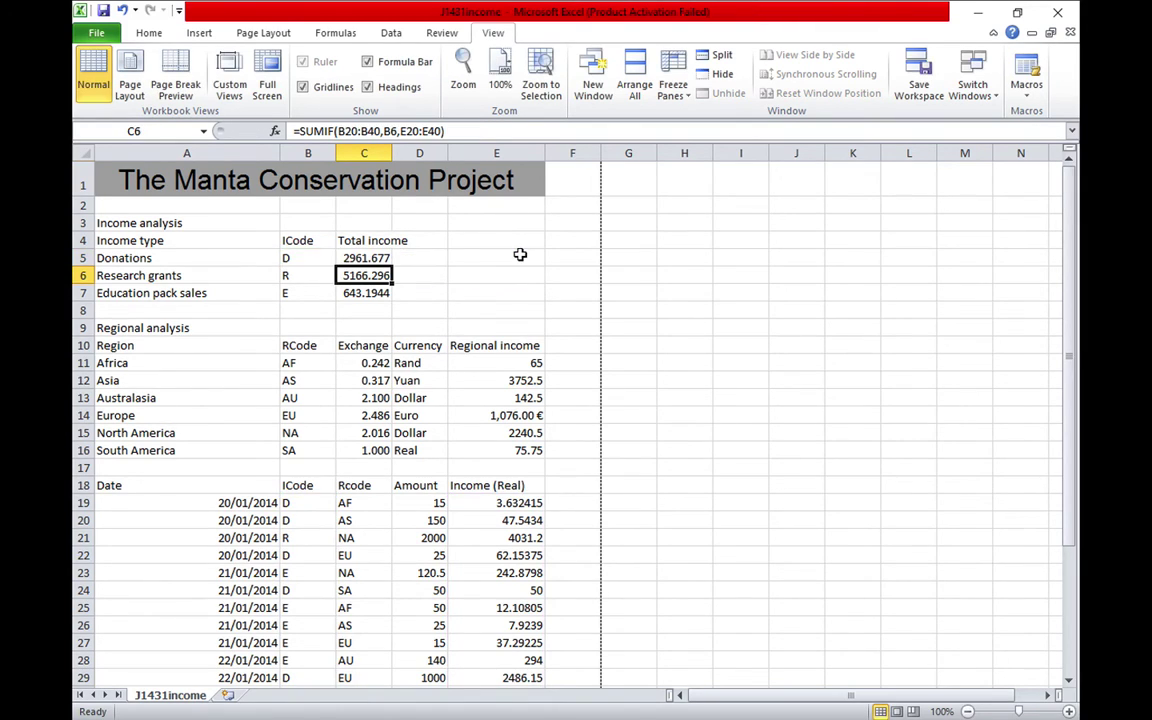
- Copy the corrected Donations formula from C5 down to C6:C7 and check the references in C7
{"action": "left_click", "coordinate": [350, 257]}
{"action": "left_click_drag", "start_coordinate": [392, 266], "coordinate": [386, 294]}
{"action": "left_click", "coordinate": [372, 293]}
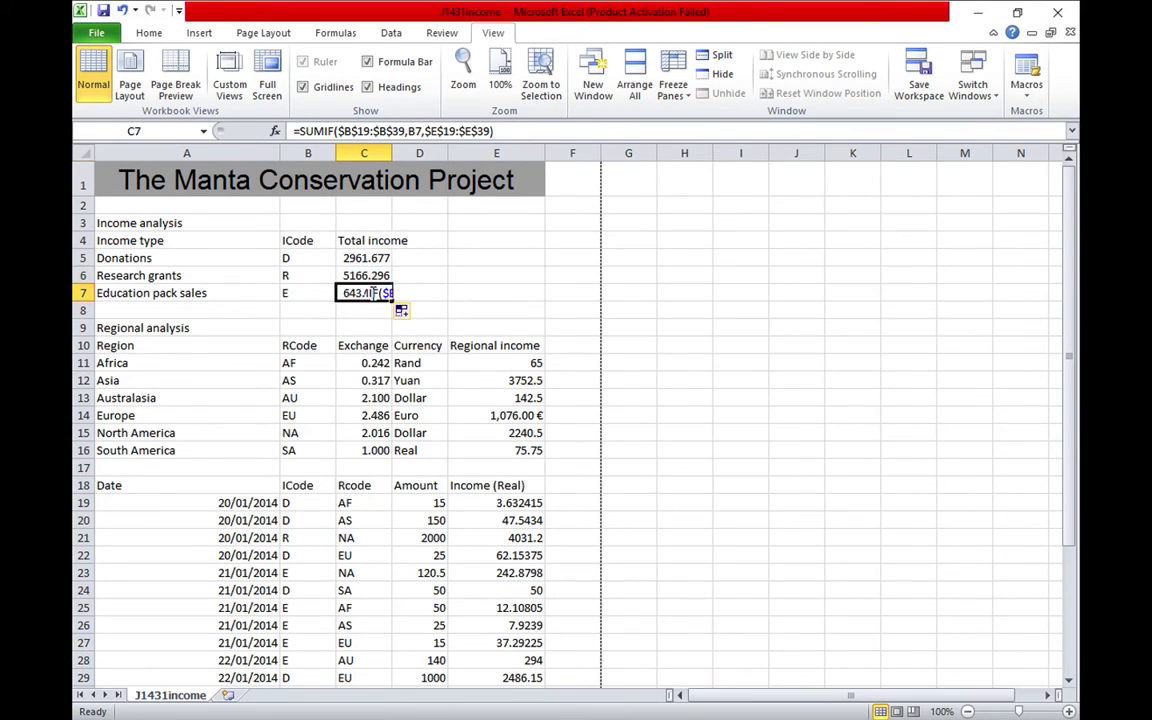
{"action": "double_click", "coordinate": [374, 292]}
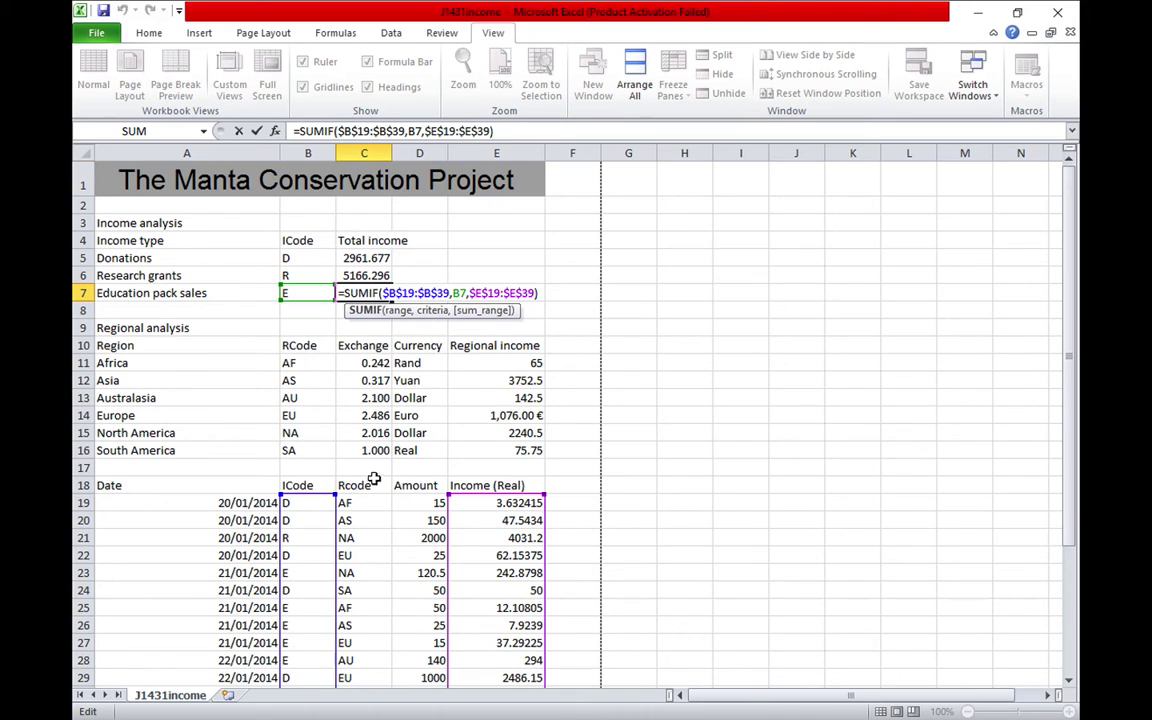
{"action": "key", "text": "Return"}
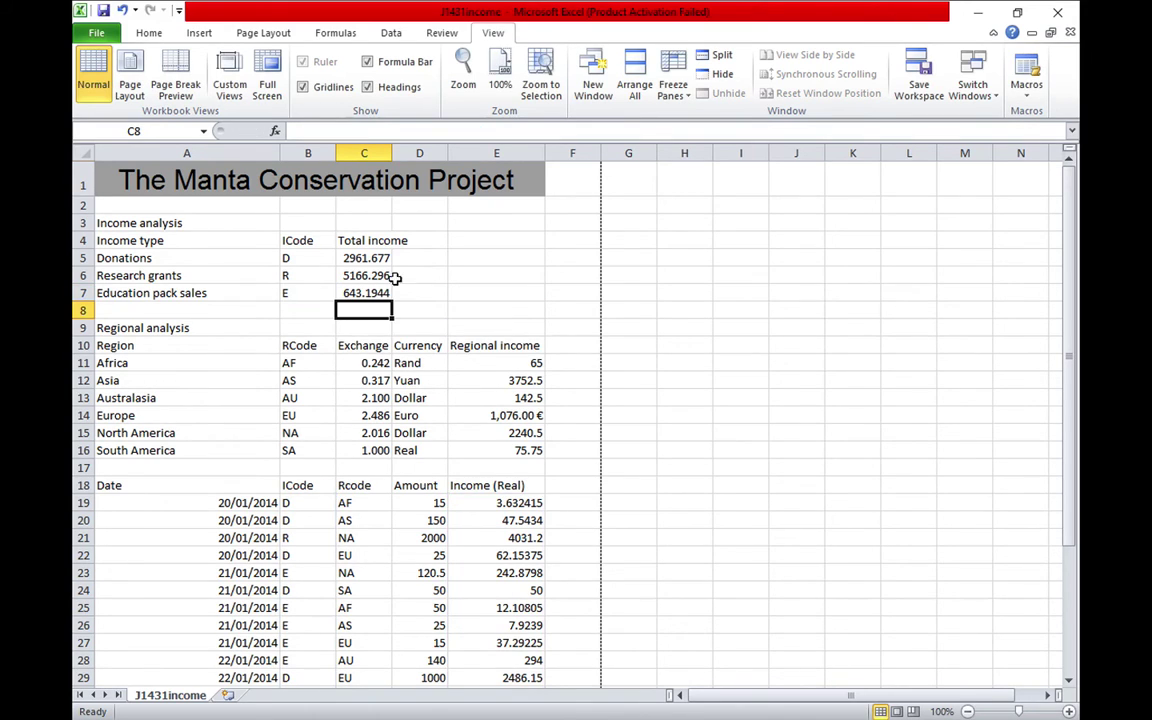
{"action": "left_click", "coordinate": [368, 257]}
{"action": "left_click_drag", "start_coordinate": [368, 257], "coordinate": [366, 292]}
{"action": "right_click", "coordinate": [366, 292]}
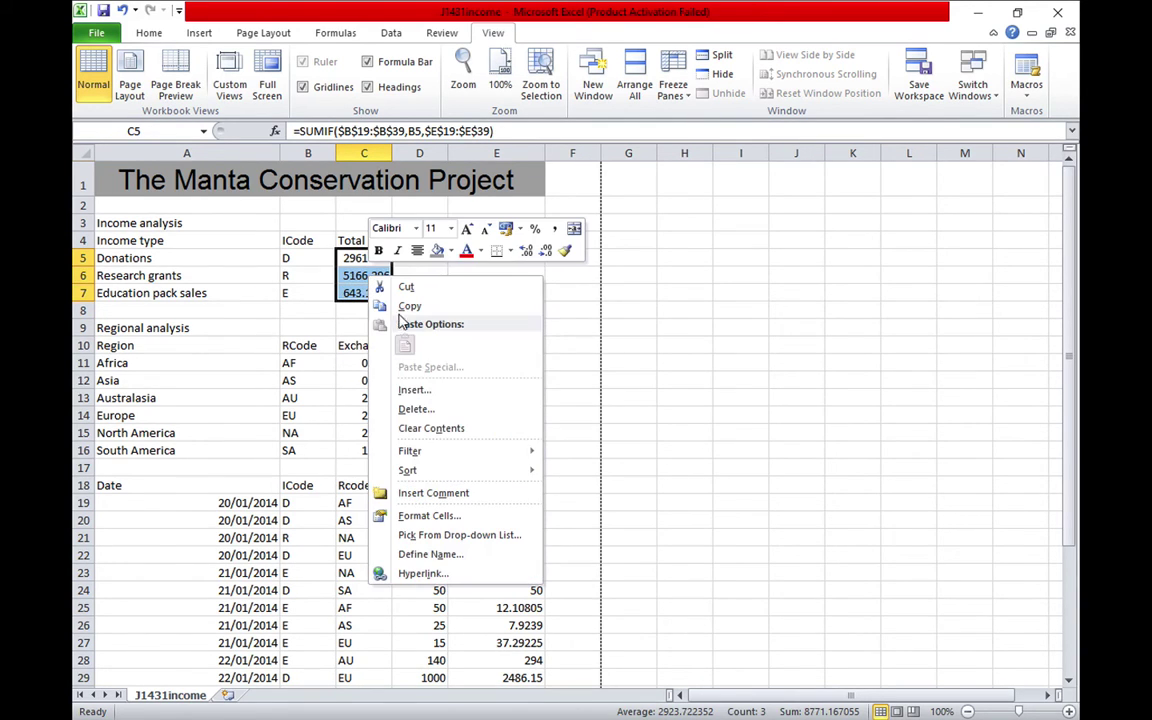
{"action": "left_click", "coordinate": [448, 515]}
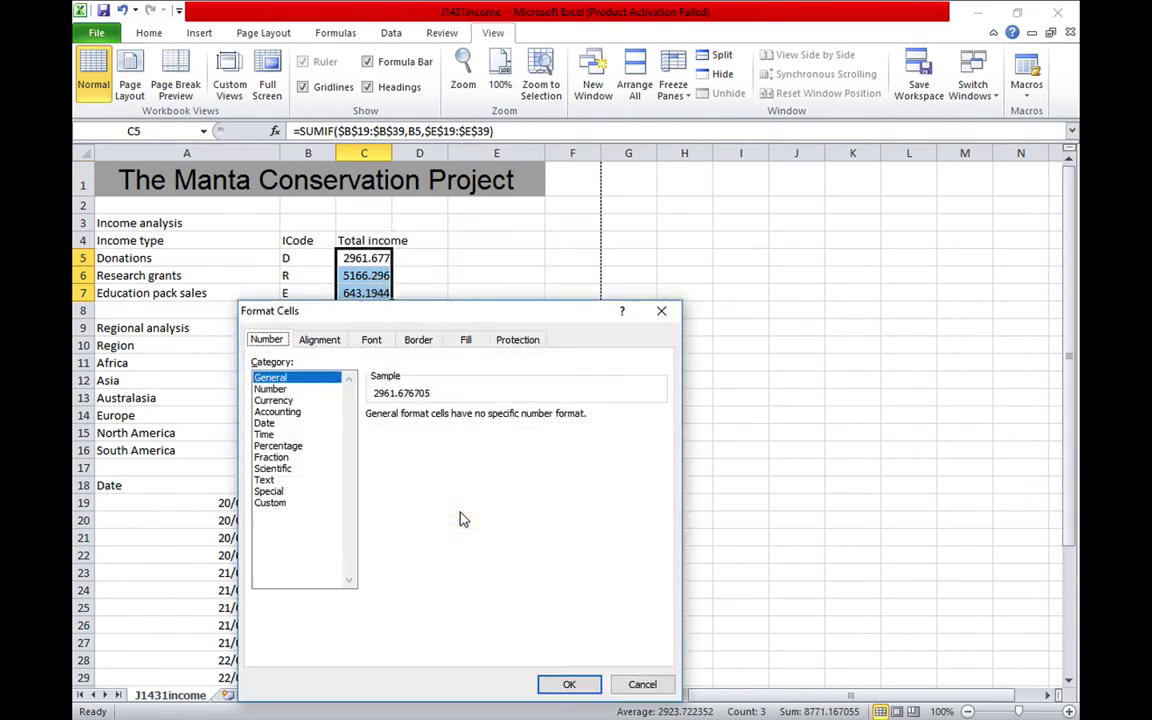
{"action": "left_click", "coordinate": [274, 400]}
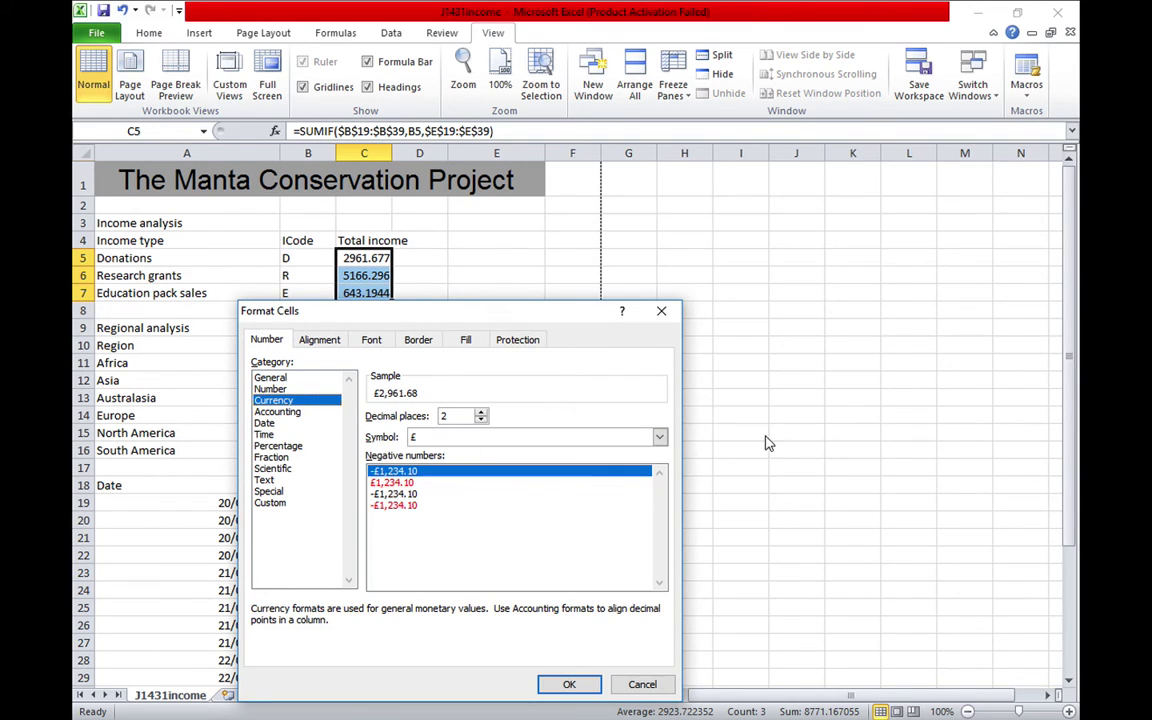
{"action": "left_click", "coordinate": [660, 437]}
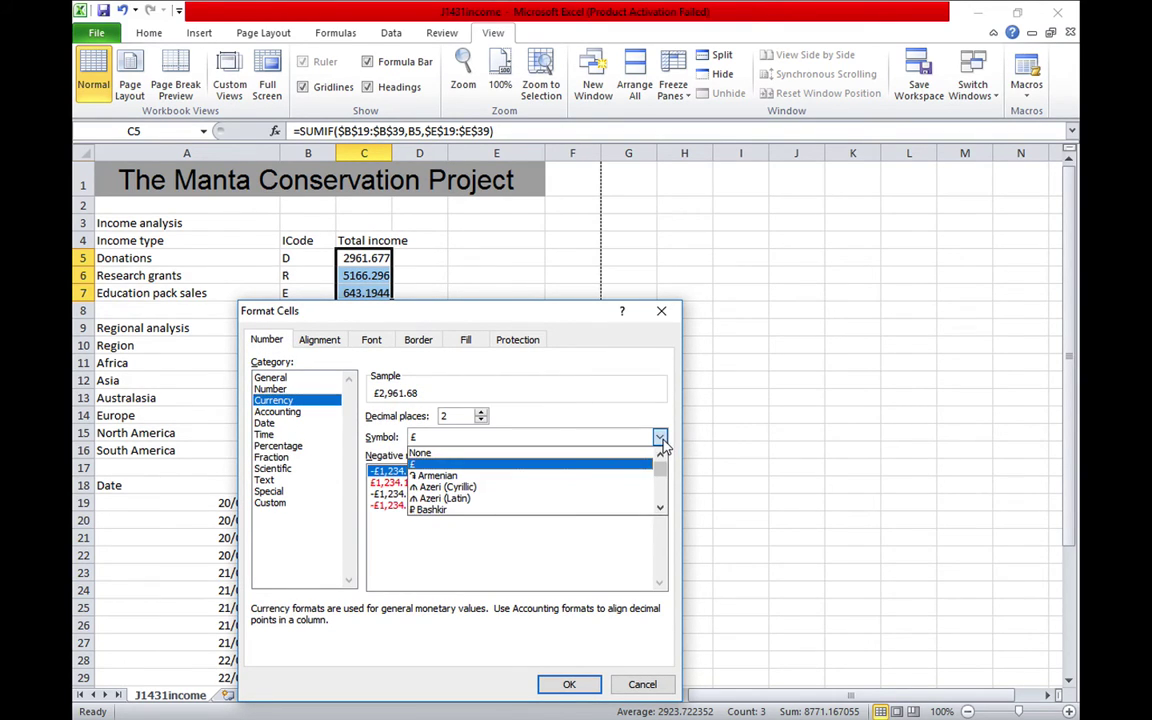
{"action": "left_click", "coordinate": [660, 508]}
{"action": "left_click", "coordinate": [660, 508]}
{"action": "left_click", "coordinate": [660, 510]}
{"action": "left_click", "coordinate": [660, 510]}
{"action": "left_click", "coordinate": [660, 510]}
{"action": "left_click", "coordinate": [660, 510]}
{"action": "left_click", "coordinate": [660, 510]}
{"action": "left_click", "coordinate": [660, 510]}
{"action": "left_click", "coordinate": [660, 510]}
{"action": "left_click", "coordinate": [660, 510]}
{"action": "left_click", "coordinate": [660, 510]}
{"action": "left_click", "coordinate": [660, 510]}
{"action": "left_click", "coordinate": [660, 510]}
{"action": "left_click", "coordinate": [660, 510]}
{"action": "left_click", "coordinate": [660, 510]}
{"action": "left_click", "coordinate": [660, 510]}
{"action": "left_click", "coordinate": [660, 510]}
{"action": "left_click", "coordinate": [660, 510]}
{"action": "left_click", "coordinate": [660, 510]}
{"action": "left_click", "coordinate": [660, 510]}
{"action": "left_click", "coordinate": [660, 510]}
{"action": "left_click", "coordinate": [660, 510]}
{"action": "left_click", "coordinate": [660, 510]}
{"action": "left_click", "coordinate": [660, 510]}
{"action": "left_click", "coordinate": [660, 510]}
{"action": "left_click", "coordinate": [660, 510]}
{"action": "left_click", "coordinate": [660, 510]}
{"action": "left_click", "coordinate": [660, 510]}
{"action": "left_click", "coordinate": [660, 510]}
{"action": "left_click", "coordinate": [660, 510]}
{"action": "left_click", "coordinate": [660, 510]}
{"action": "left_click", "coordinate": [660, 510]}
{"action": "left_click", "coordinate": [660, 510]}
{"action": "left_click", "coordinate": [660, 510]}
{"action": "left_click", "coordinate": [660, 510]}
{"action": "left_click", "coordinate": [660, 510]}
{"action": "left_click", "coordinate": [660, 510]}
{"action": "left_click", "coordinate": [660, 510]}
{"action": "left_click", "coordinate": [660, 510]}
{"action": "left_click", "coordinate": [660, 510]}
{"action": "left_click", "coordinate": [660, 510]}
{"action": "left_click", "coordinate": [660, 510]}
{"action": "left_click", "coordinate": [660, 510]}
{"action": "left_click", "coordinate": [660, 510]}
{"action": "left_click", "coordinate": [660, 510]}
{"action": "left_click", "coordinate": [660, 510]}
{"action": "left_click", "coordinate": [660, 510]}
{"action": "left_click", "coordinate": [660, 510]}
{"action": "left_click", "coordinate": [660, 510]}
{"action": "left_click", "coordinate": [660, 510]}
{"action": "left_click", "coordinate": [660, 510]}
{"action": "left_click", "coordinate": [660, 510]}
{"action": "left_click", "coordinate": [660, 510]}
{"action": "left_click", "coordinate": [660, 510]}
{"action": "left_click", "coordinate": [660, 510]}
{"action": "left_click", "coordinate": [660, 510]}
{"action": "left_click", "coordinate": [660, 510]}
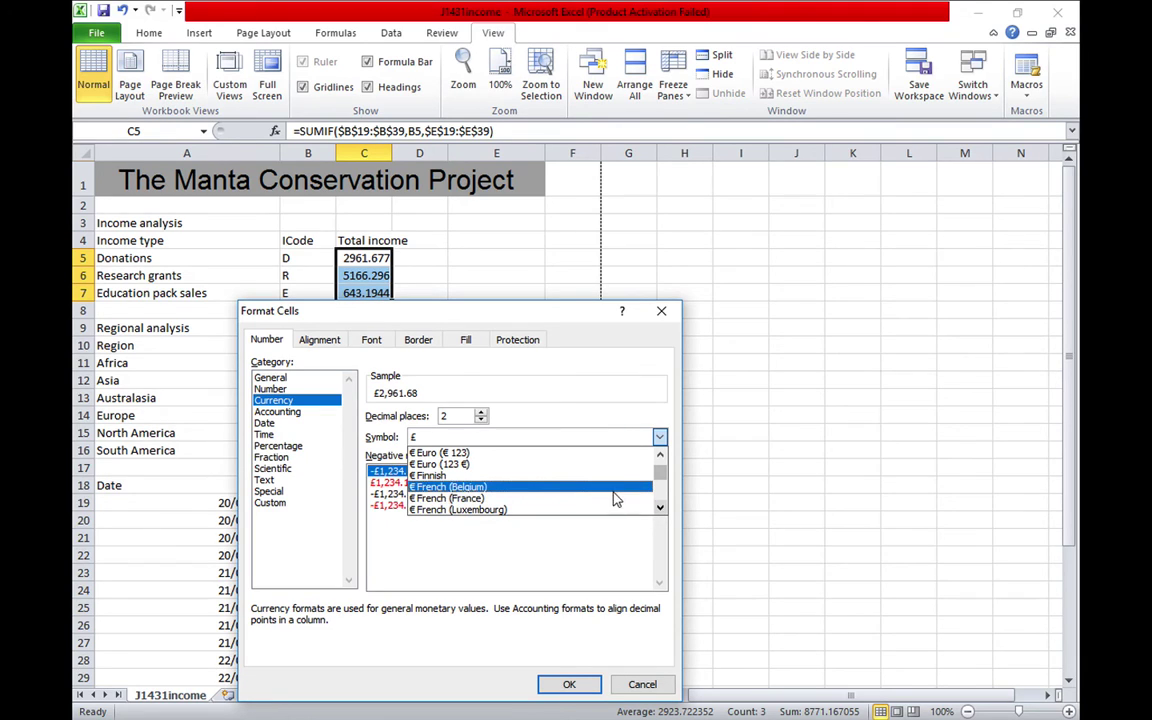
{"action": "left_click", "coordinate": [566, 476]}
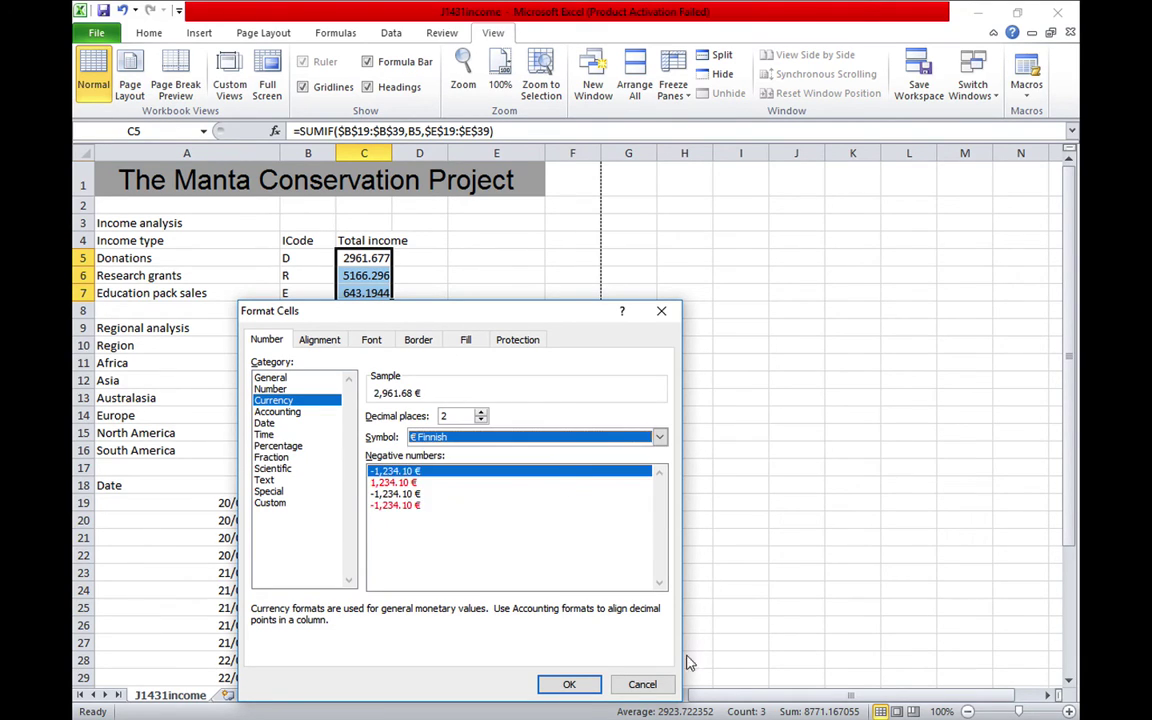
{"action": "left_click", "coordinate": [642, 685]}
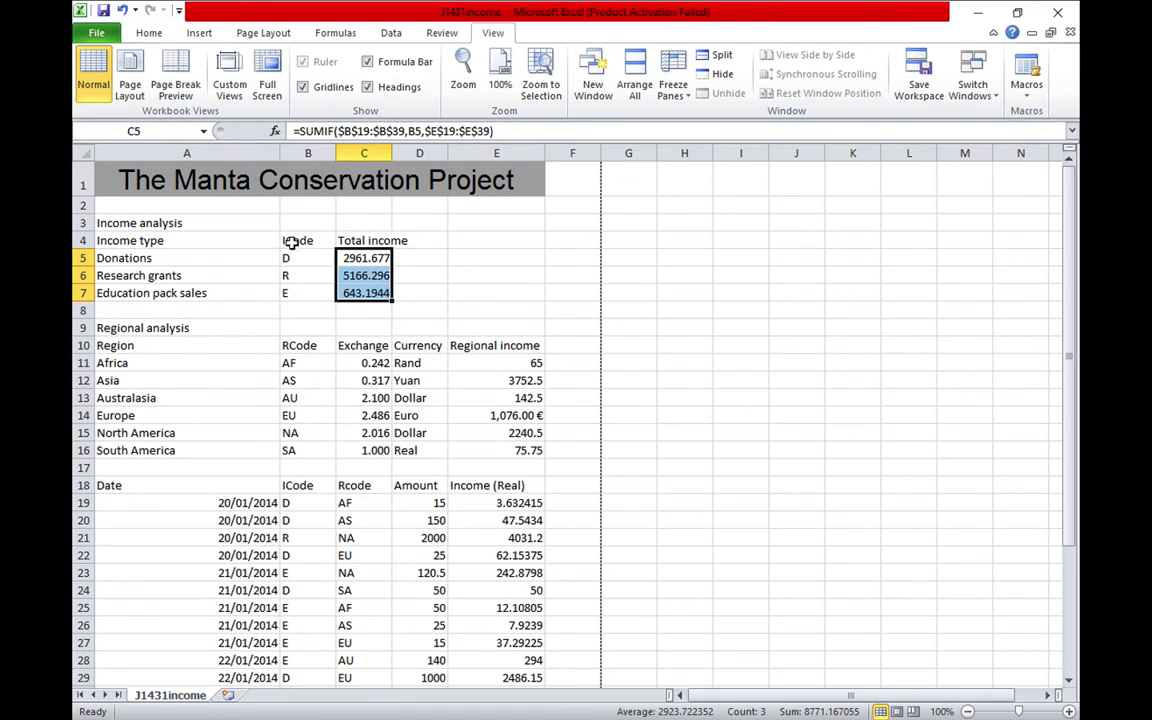
- Narrow column A to a width of 18.57 and autofit columns B, C and D to their contents
{"action": "left_click_drag", "start_coordinate": [283, 153], "coordinate": [212, 153]}
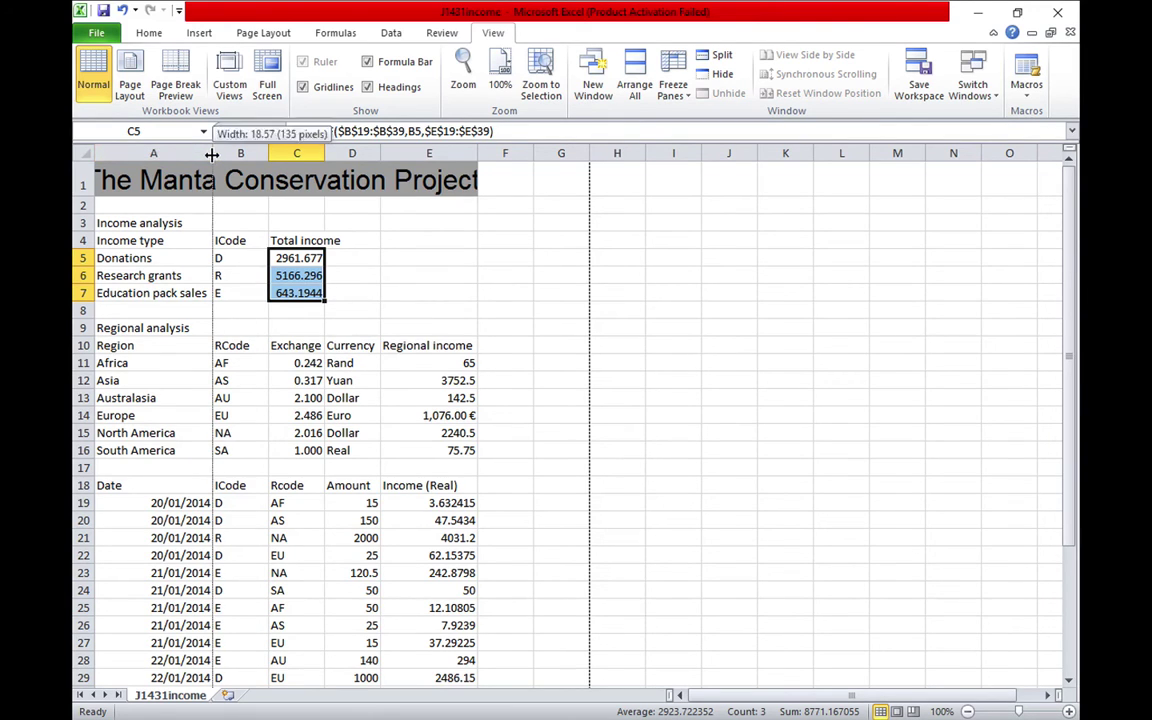
{"action": "double_click", "coordinate": [268, 153]}
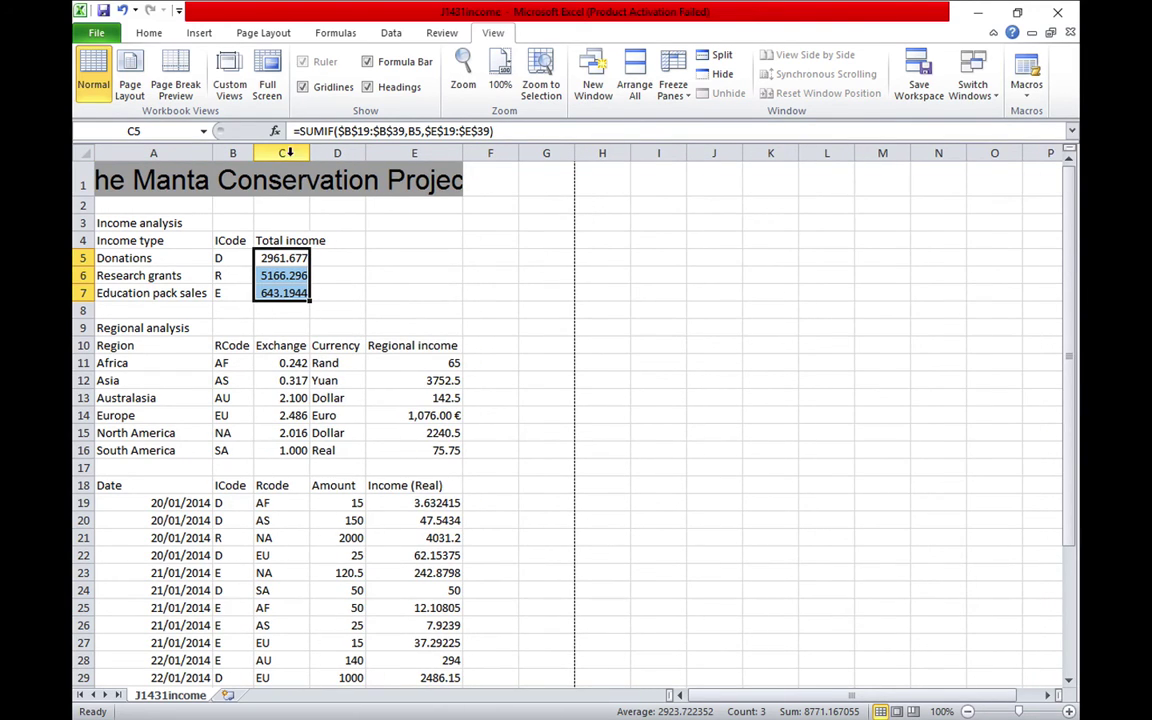
{"action": "double_click", "coordinate": [310, 153]}
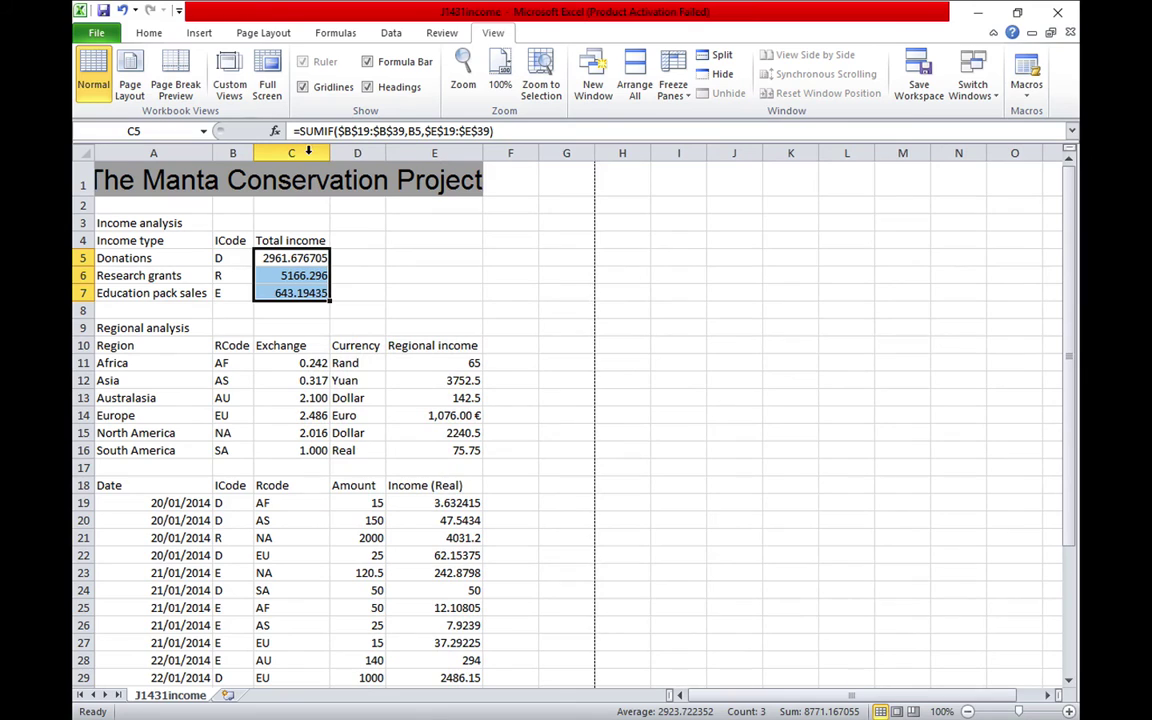
{"action": "double_click", "coordinate": [385, 153]}
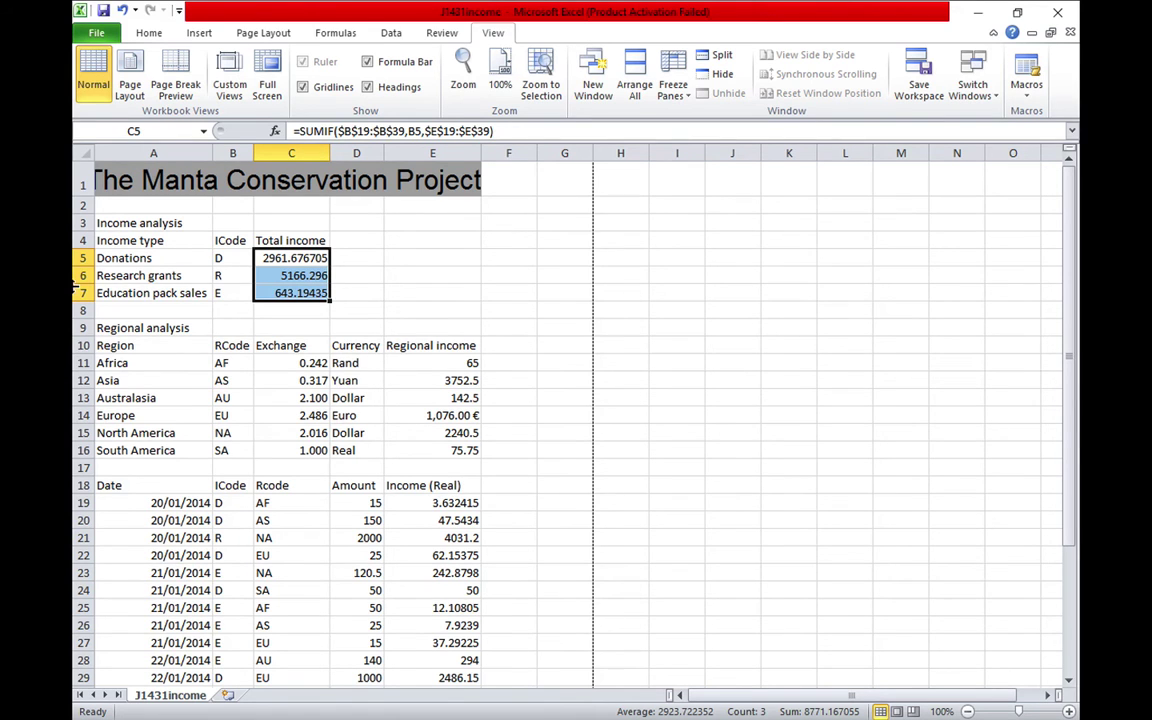
- Select A1:E40, set printing to Print Selection in the print preview, and return to the worksheet
{"action": "left_click", "coordinate": [129, 176]}
{"action": "left_click_drag", "start_coordinate": [129, 176], "coordinate": [476, 626]}
{"action": "left_click", "coordinate": [97, 33]}
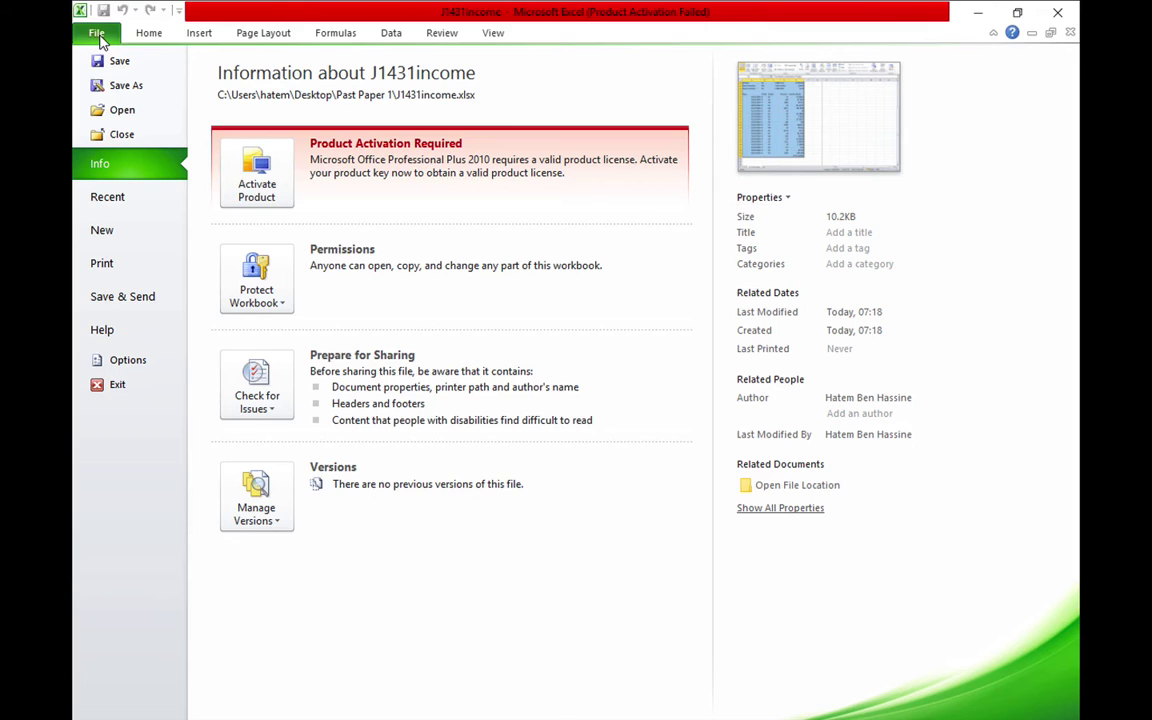
{"action": "left_click", "coordinate": [118, 266]}
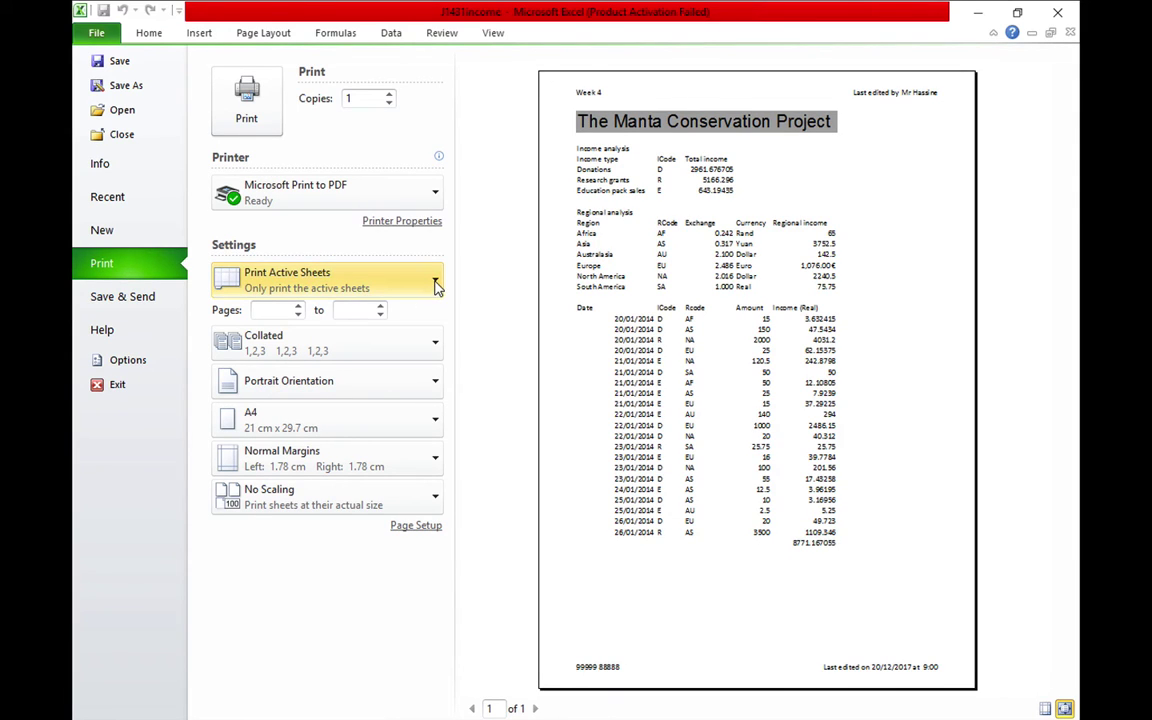
{"action": "left_click", "coordinate": [437, 287]}
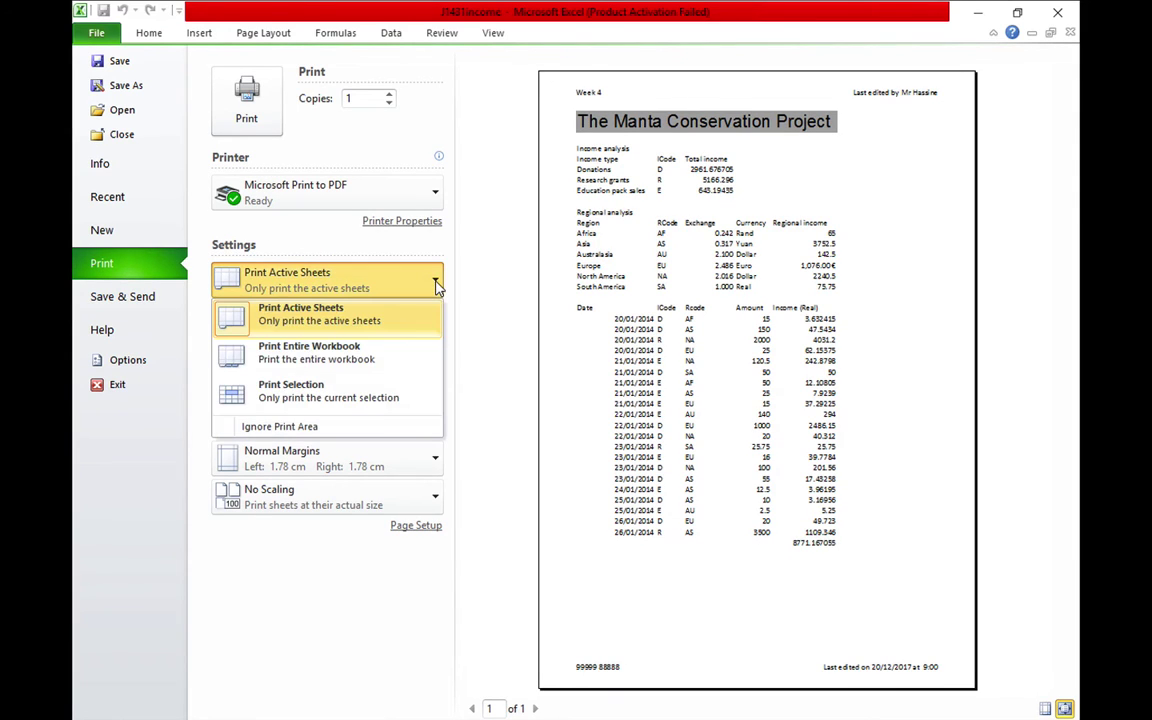
{"action": "left_click", "coordinate": [337, 398]}
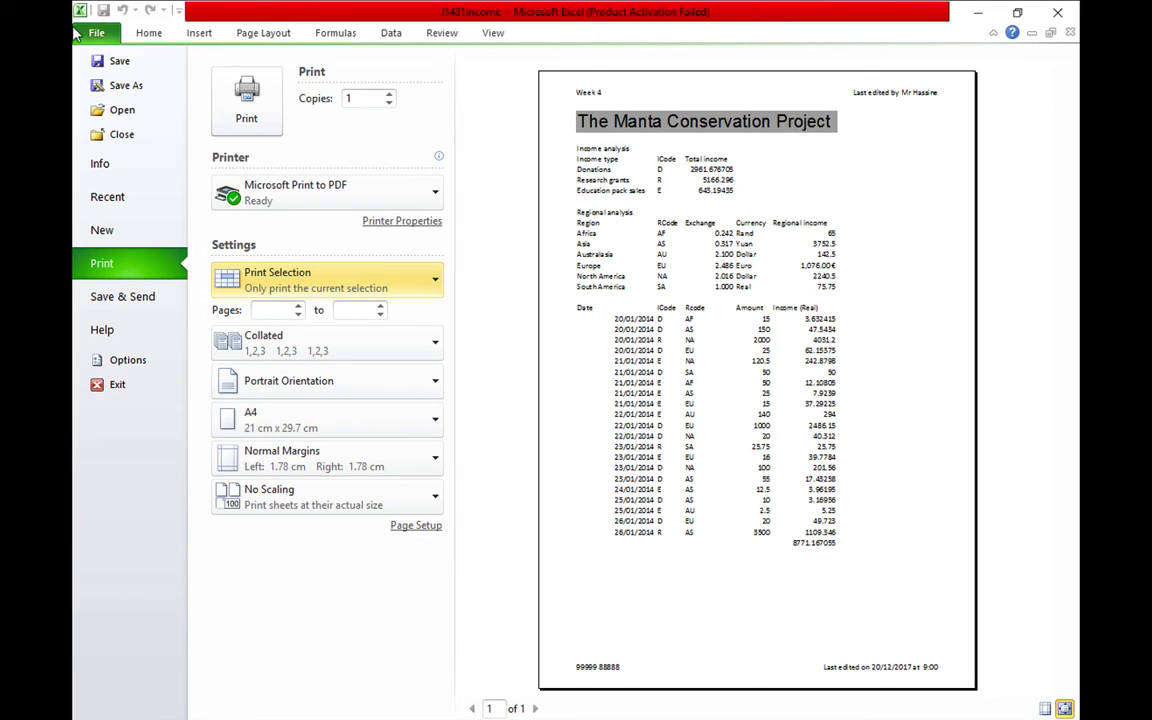
{"action": "left_click", "coordinate": [152, 34]}
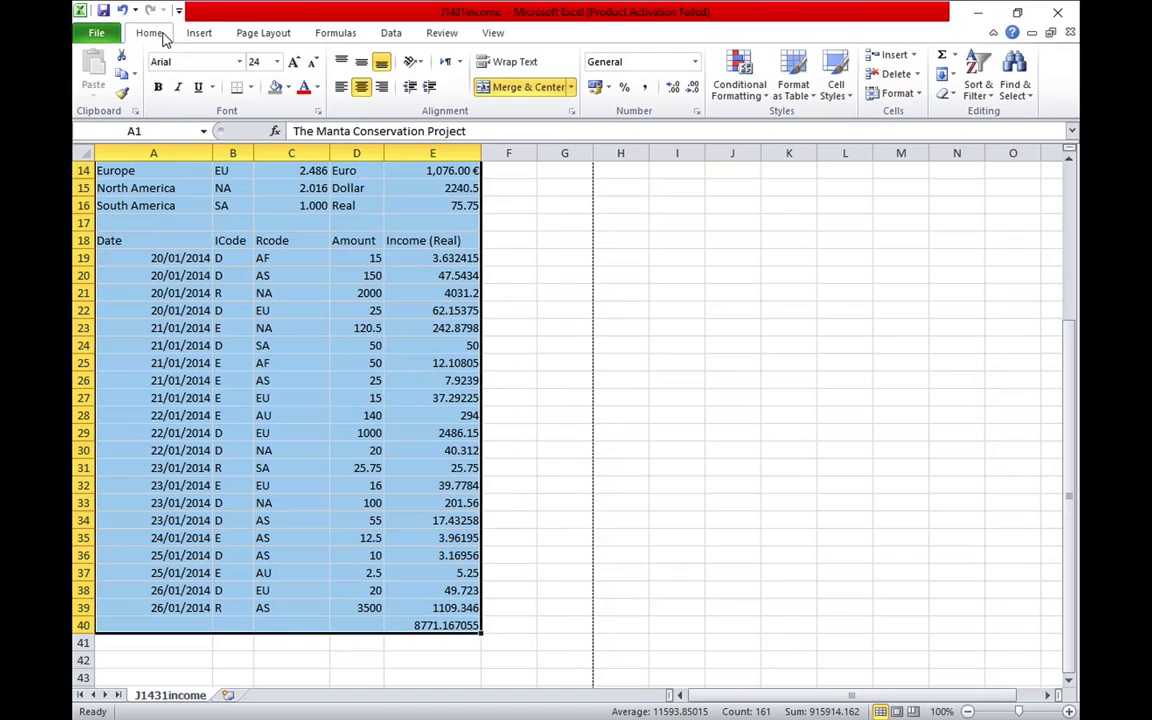
- Display the formulas instead of their results throughout the worksheet
{"action": "left_click", "coordinate": [676, 636]}
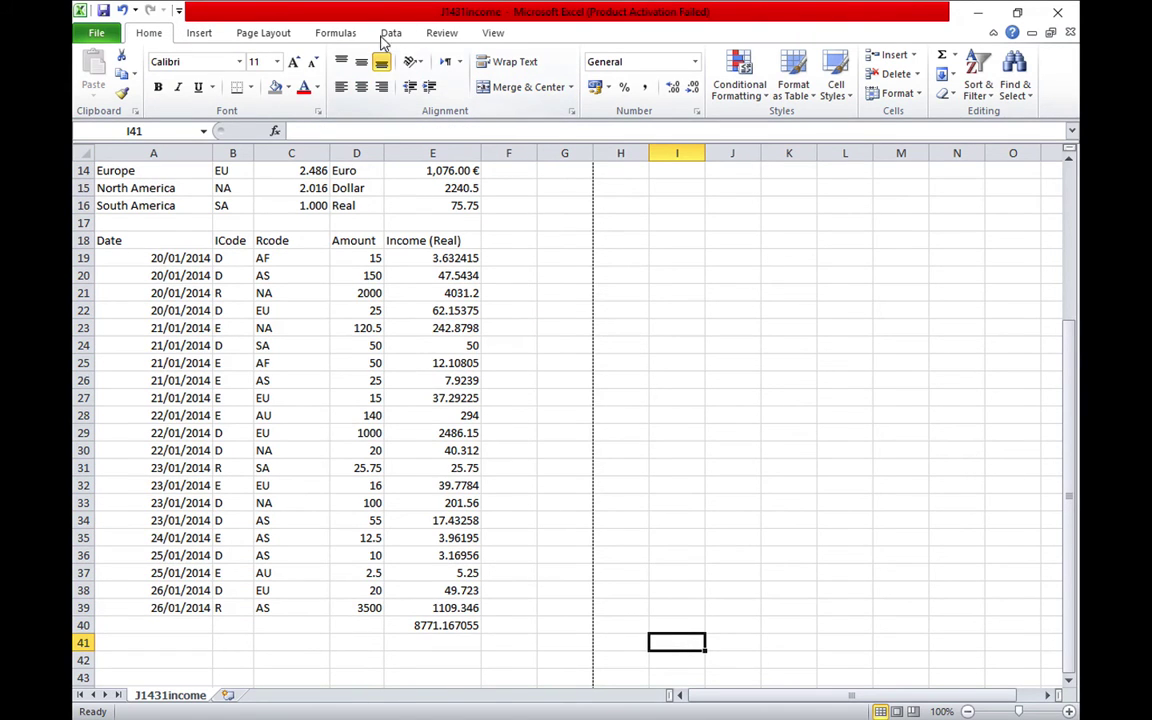
{"action": "left_click", "coordinate": [333, 33]}
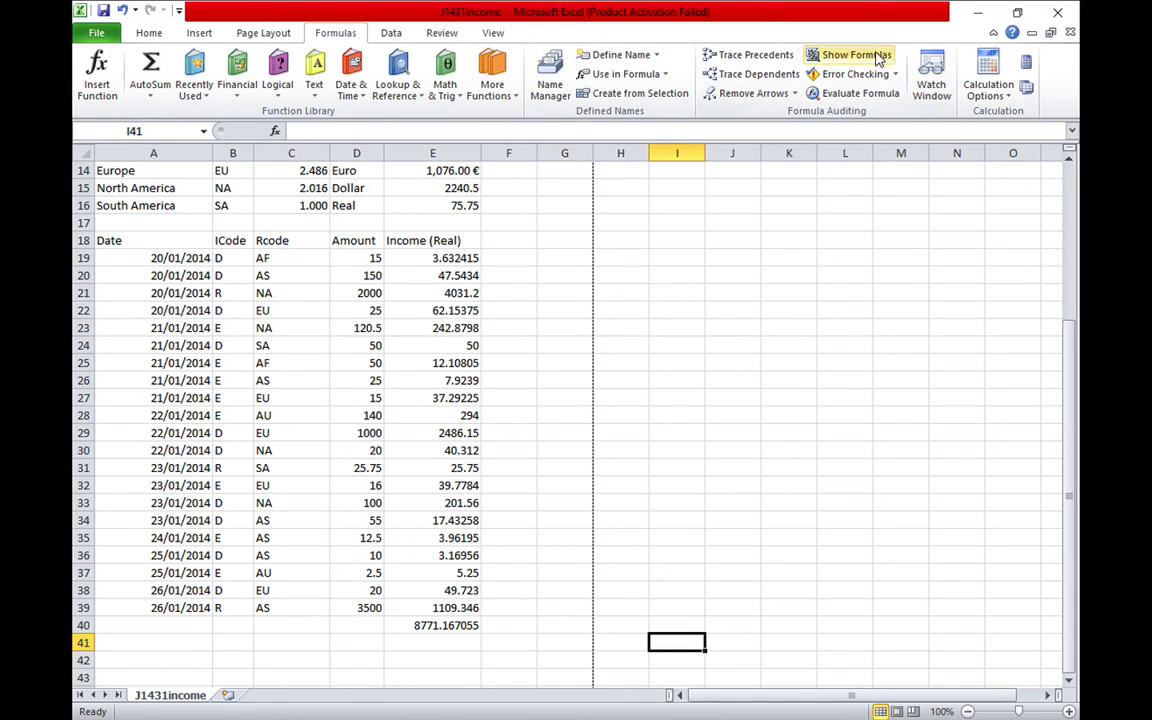
{"action": "left_click", "coordinate": [876, 56]}
{"action": "scroll", "coordinate": [175, 203], "scroll_direction": "down", "scroll_amount": 16}
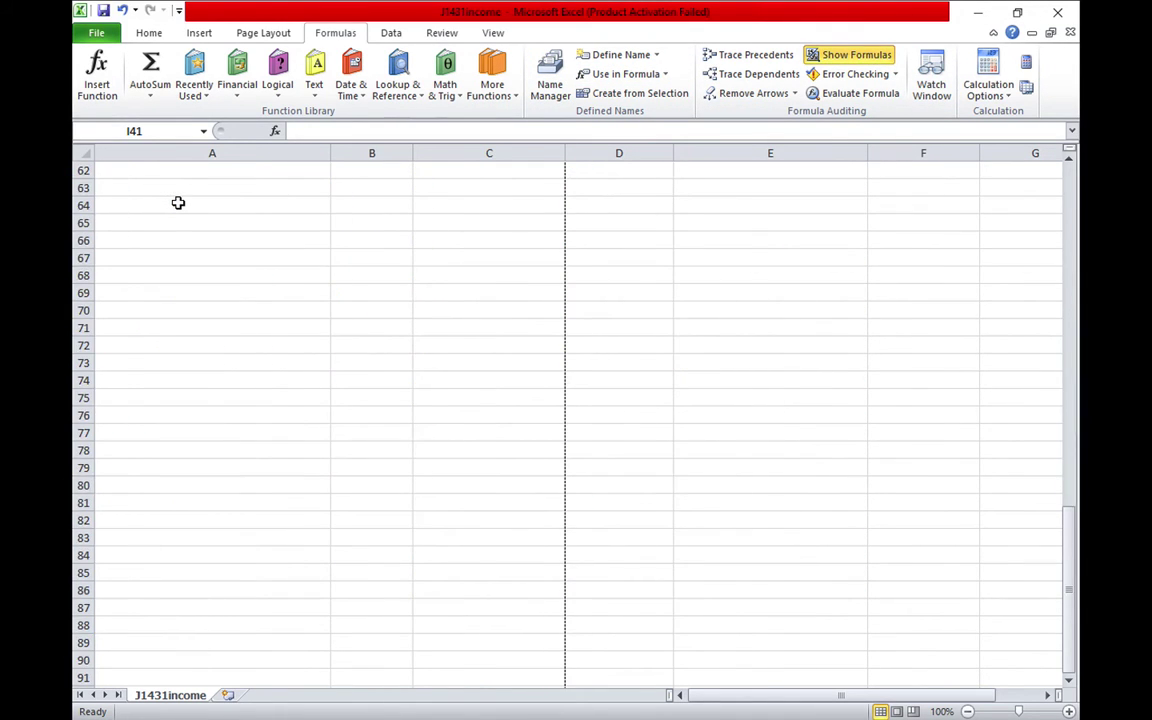
{"action": "scroll", "coordinate": [178, 203], "scroll_direction": "up", "scroll_amount": 20}
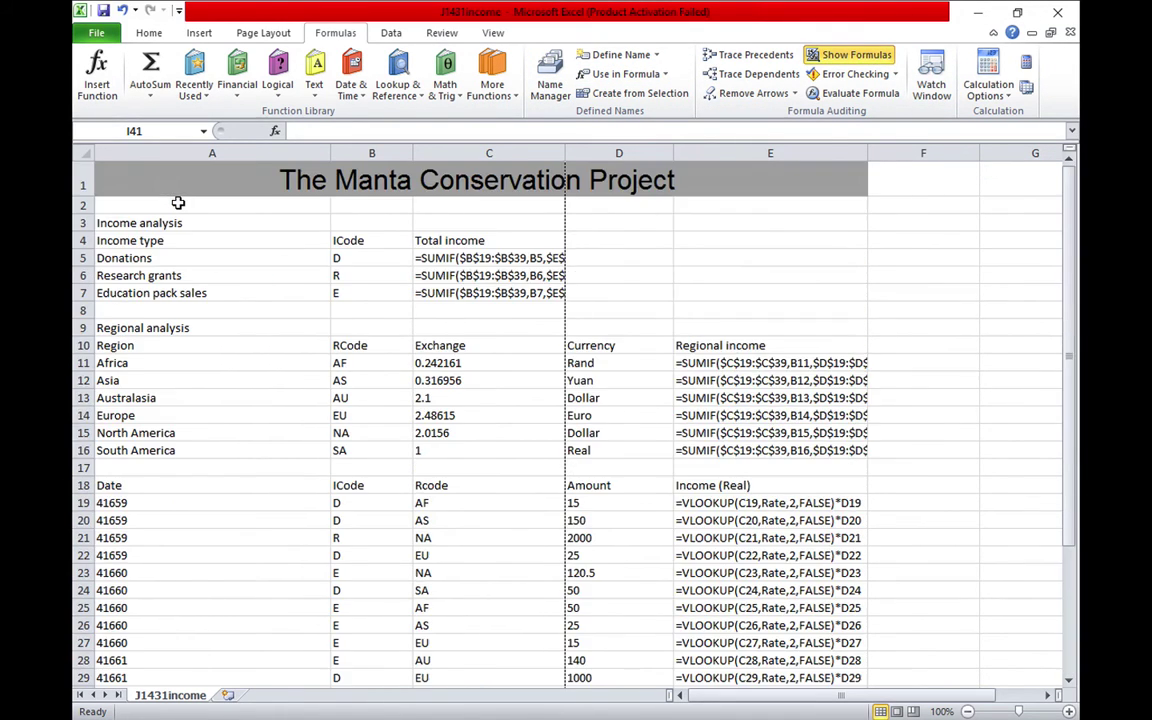
- Autofit columns A to E so that the displayed formulas can be read in full
{"action": "double_click", "coordinate": [331, 153]}
{"action": "double_click", "coordinate": [292, 152]}
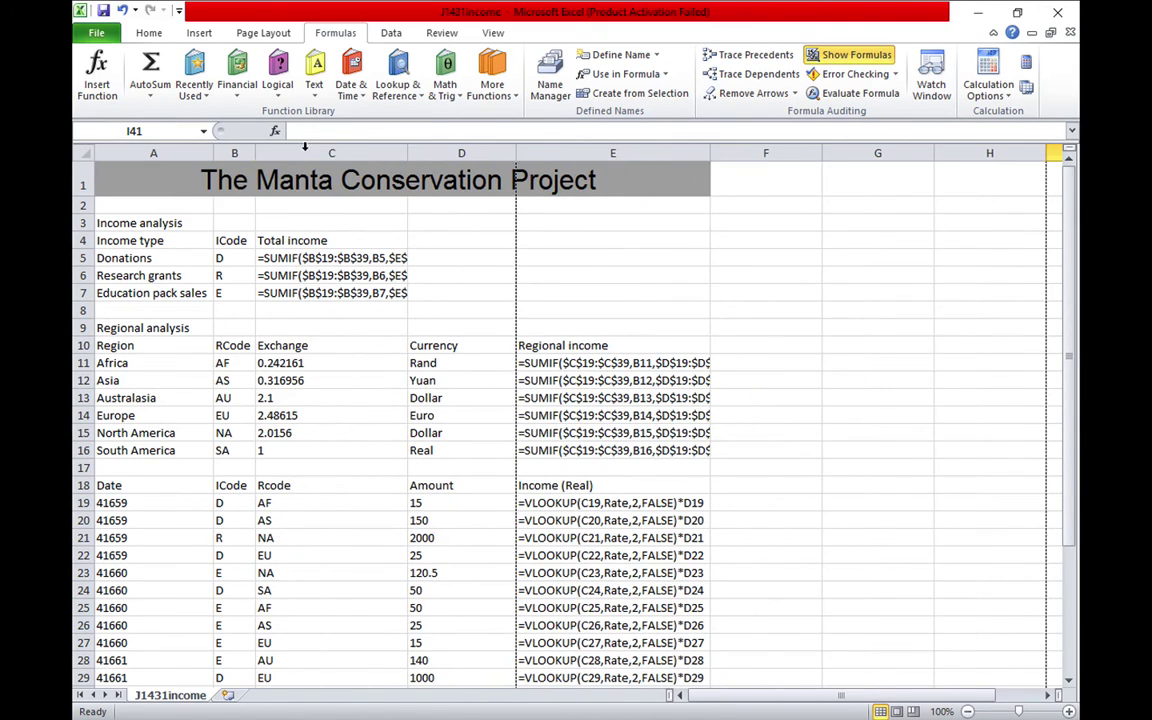
{"action": "double_click", "coordinate": [407, 152]}
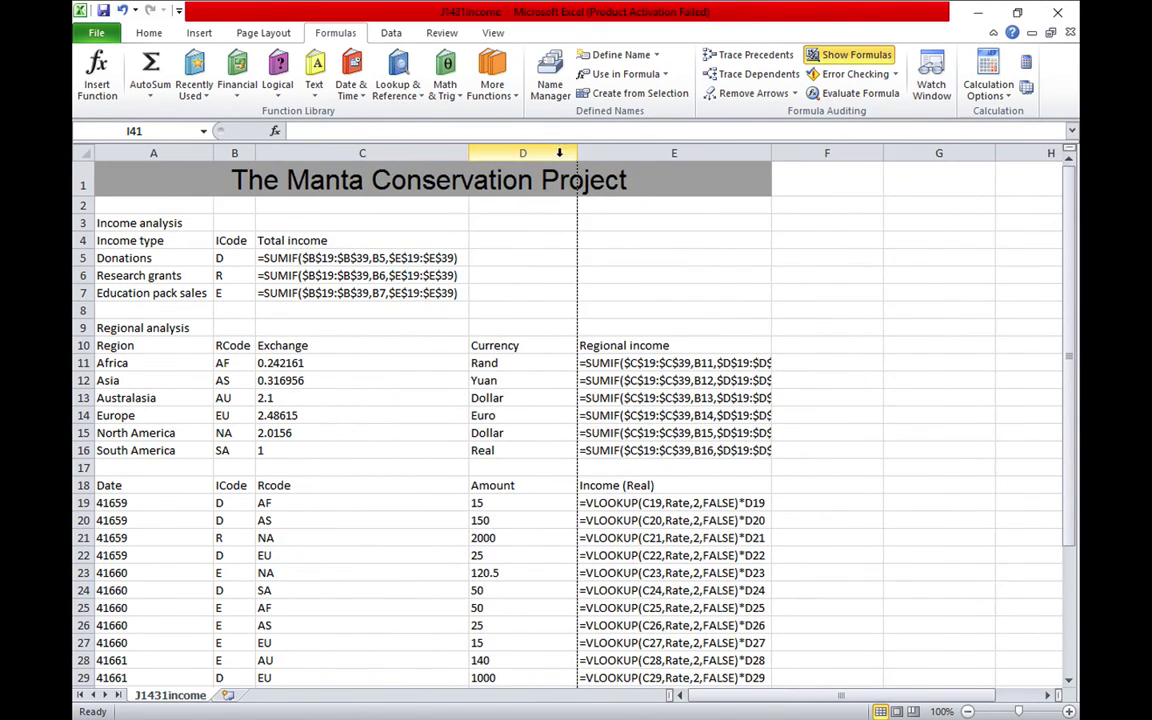
{"action": "double_click", "coordinate": [578, 153]}
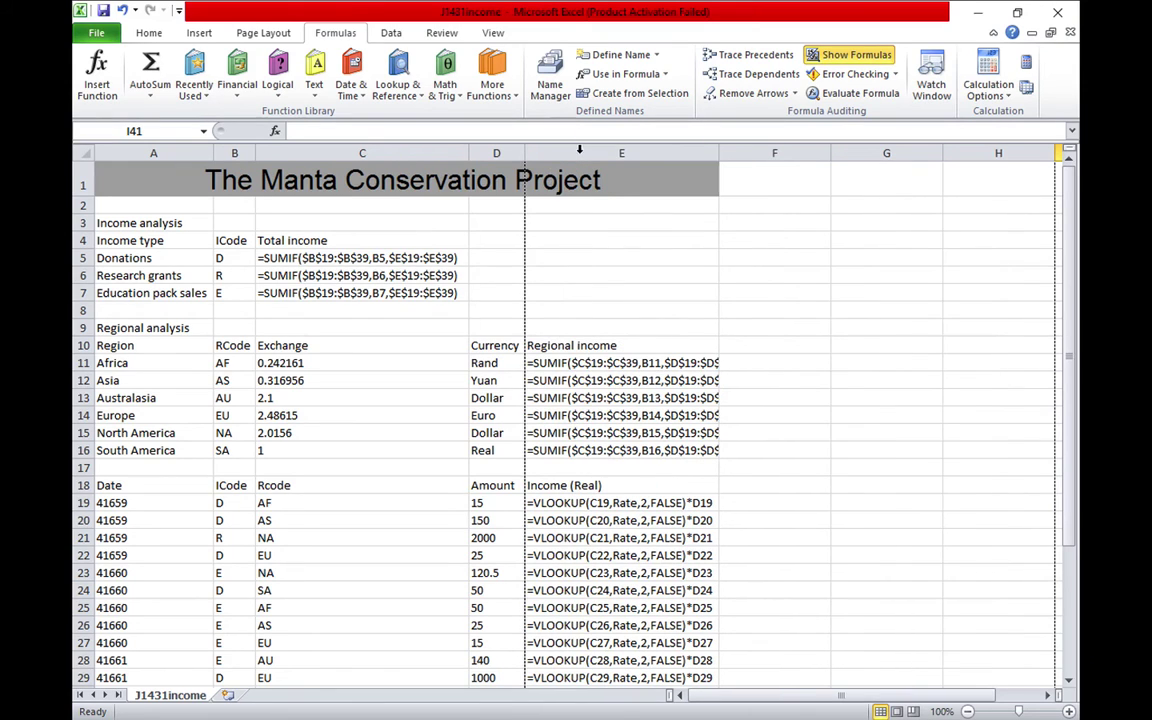
{"action": "double_click", "coordinate": [718, 150]}
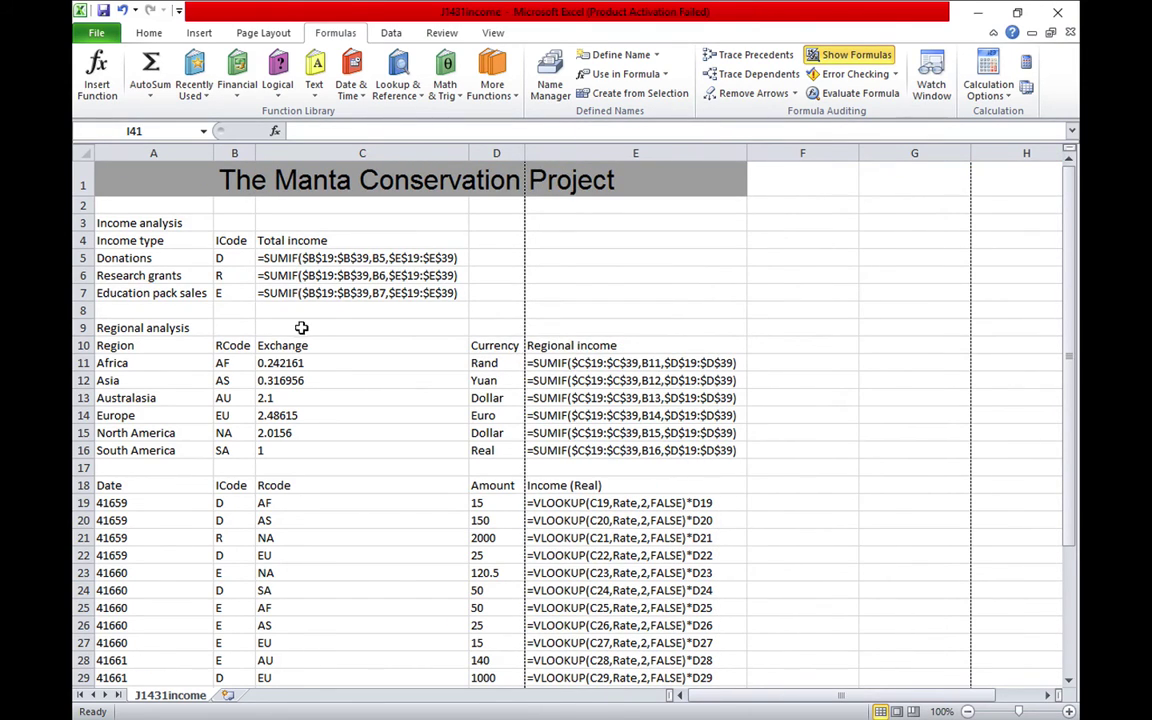
- Select A1:E40 and set the page orientation to Landscape
{"action": "left_click_drag", "start_coordinate": [121, 187], "coordinate": [697, 643]}
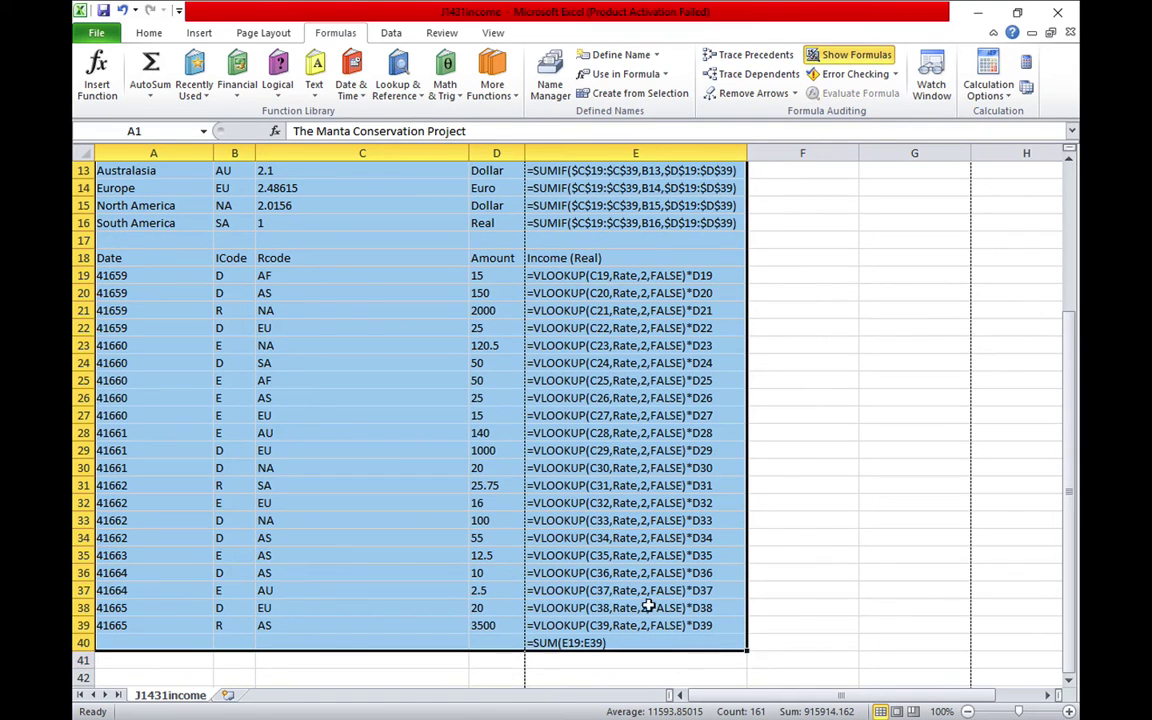
{"action": "left_click", "coordinate": [148, 33]}
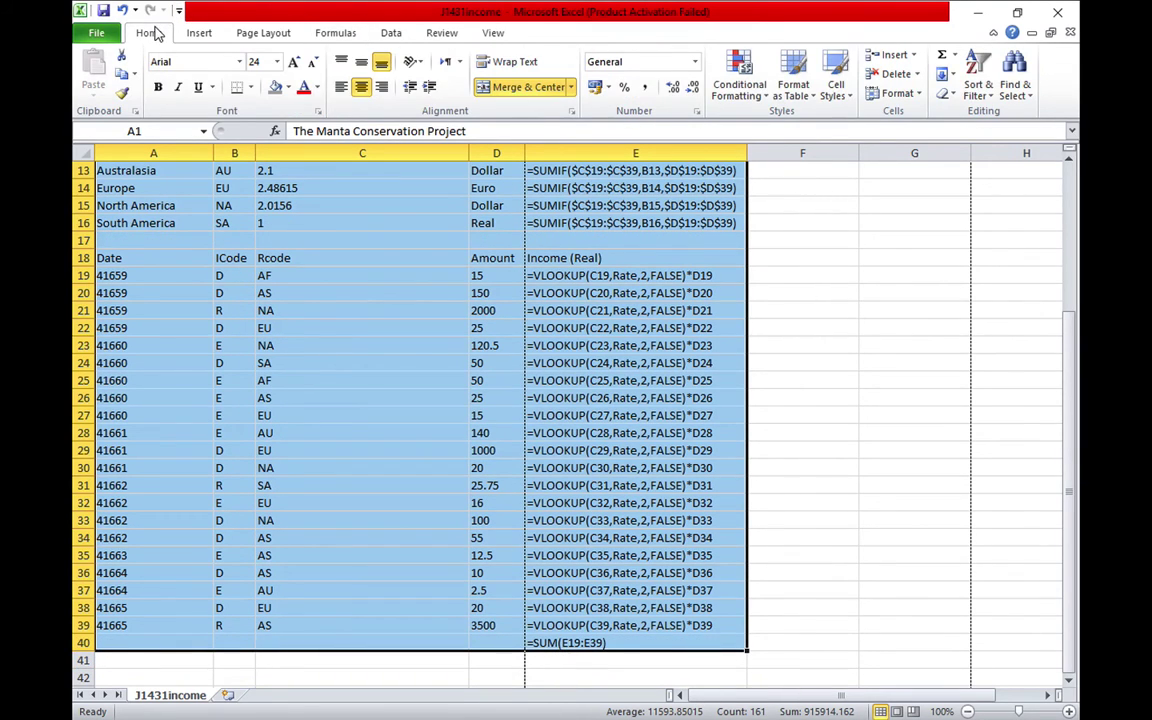
{"action": "left_click", "coordinate": [265, 33]}
{"action": "left_click", "coordinate": [250, 85]}
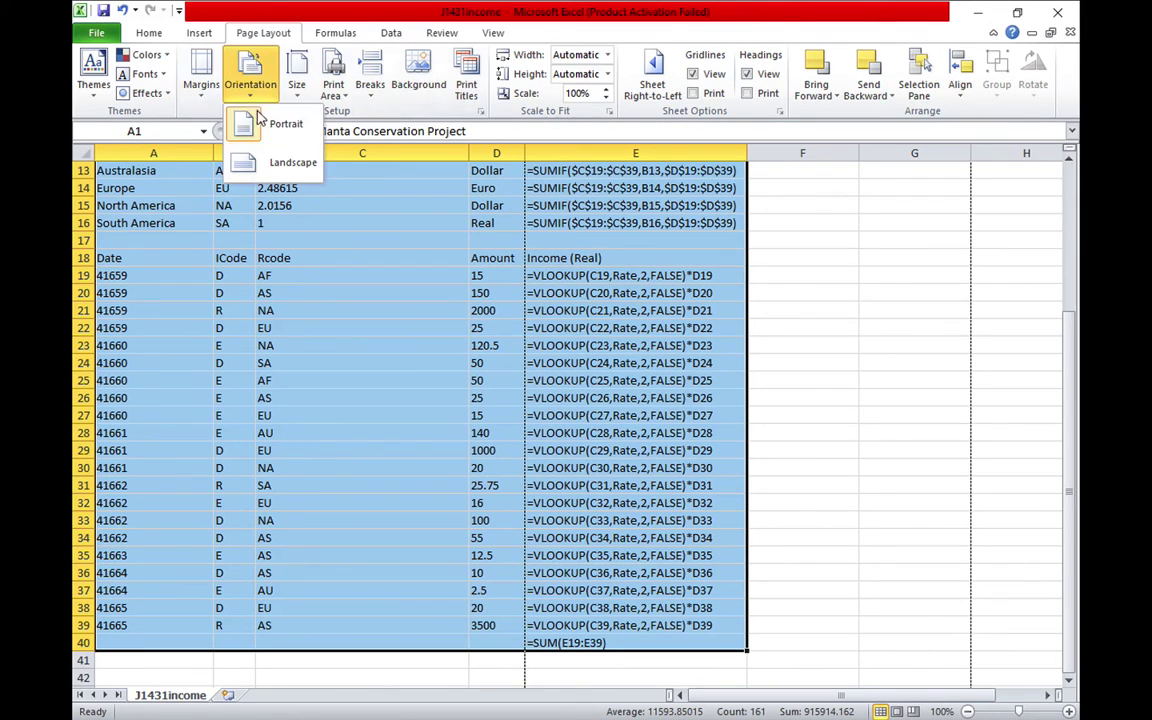
{"action": "left_click", "coordinate": [254, 159]}
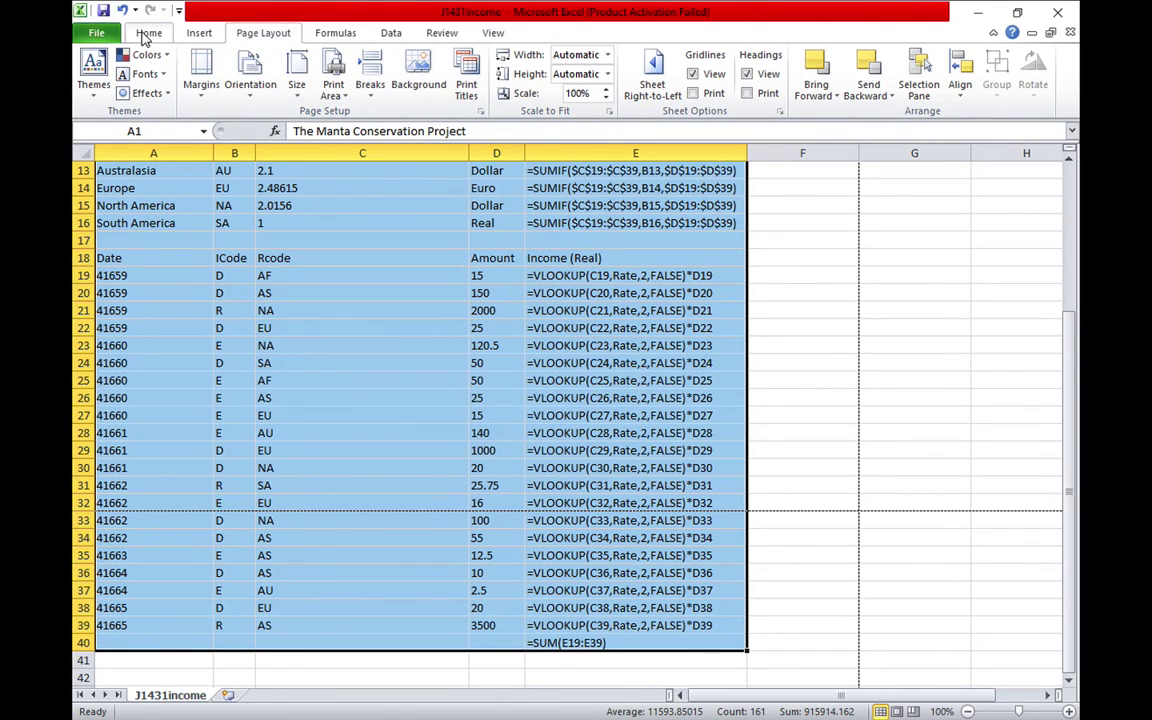
- Keep Print Selection in the print settings, set scaling to Fit Sheet on One Page, and return to the worksheet
{"action": "left_click", "coordinate": [147, 34]}
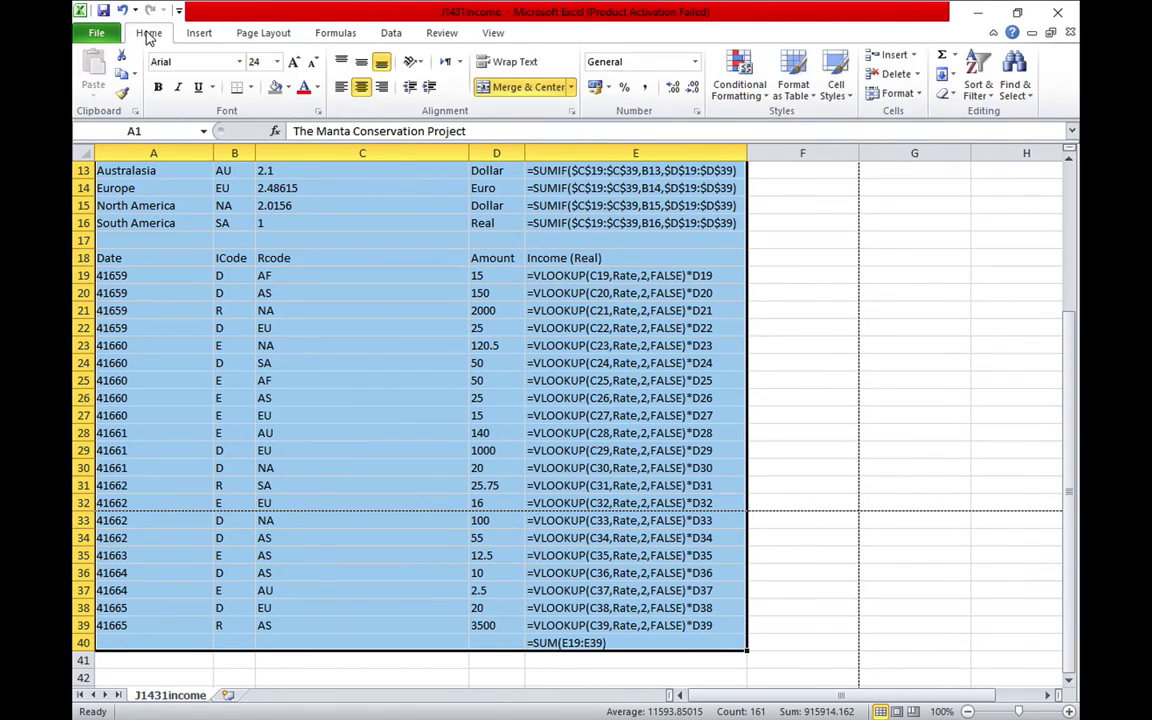
{"action": "left_click", "coordinate": [94, 34]}
{"action": "left_click", "coordinate": [104, 263]}
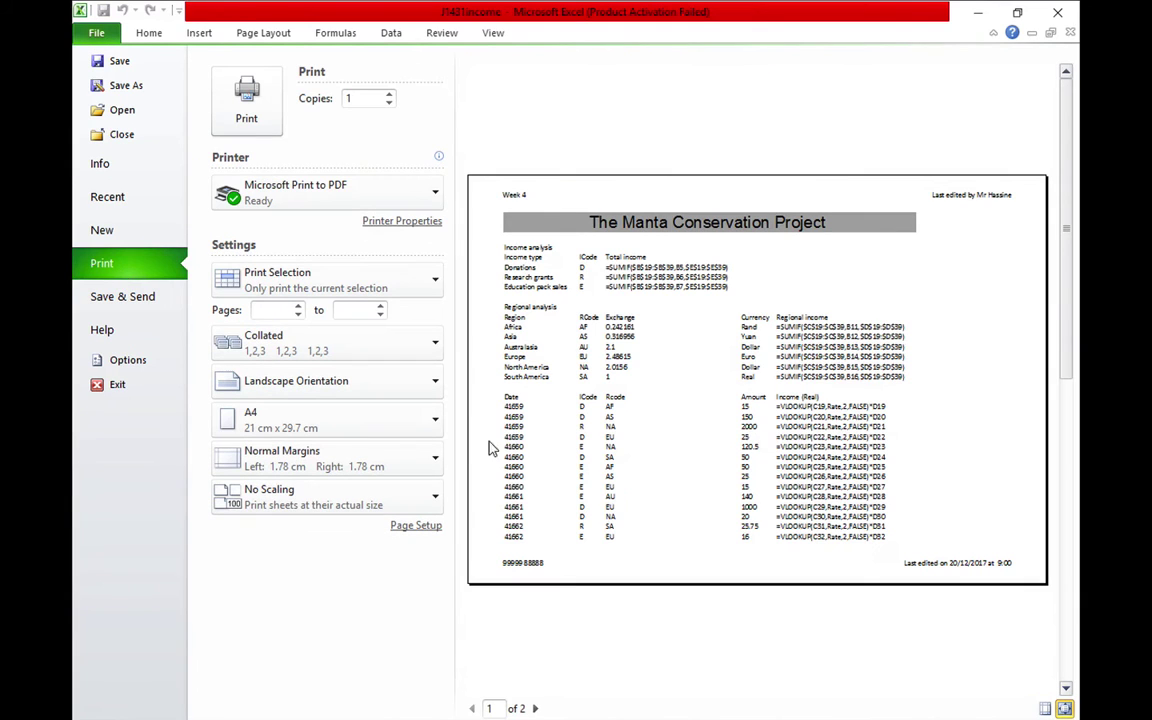
{"action": "left_click", "coordinate": [435, 281]}
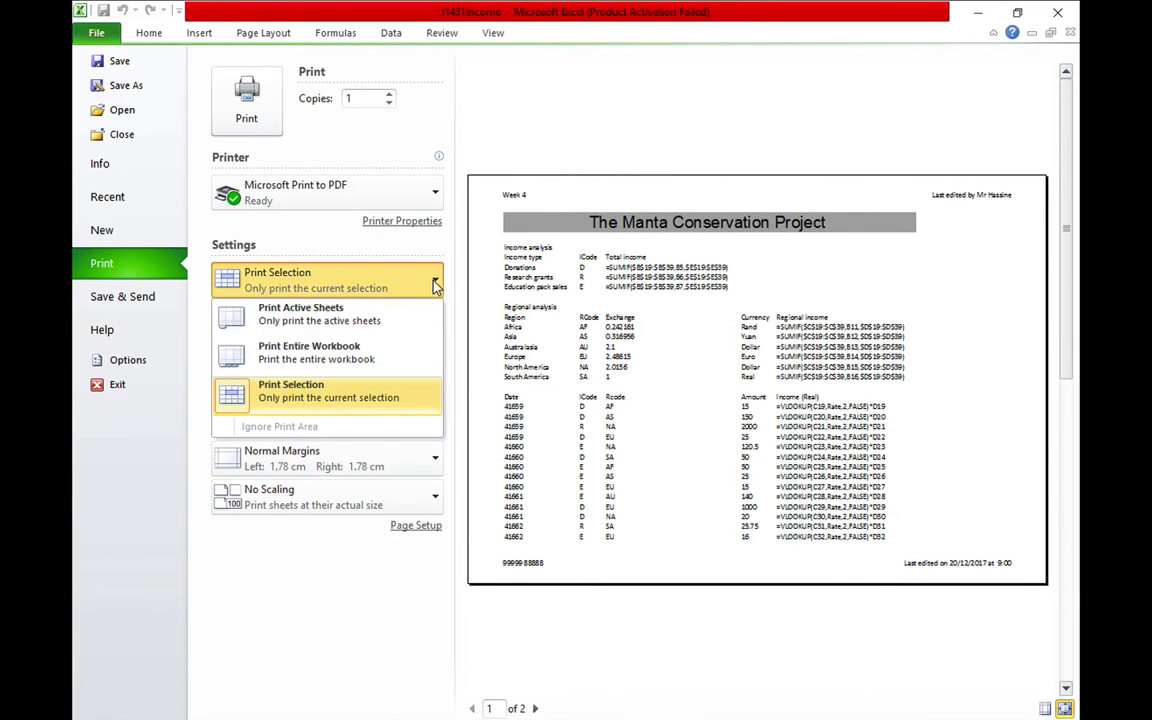
{"action": "left_click", "coordinate": [352, 398]}
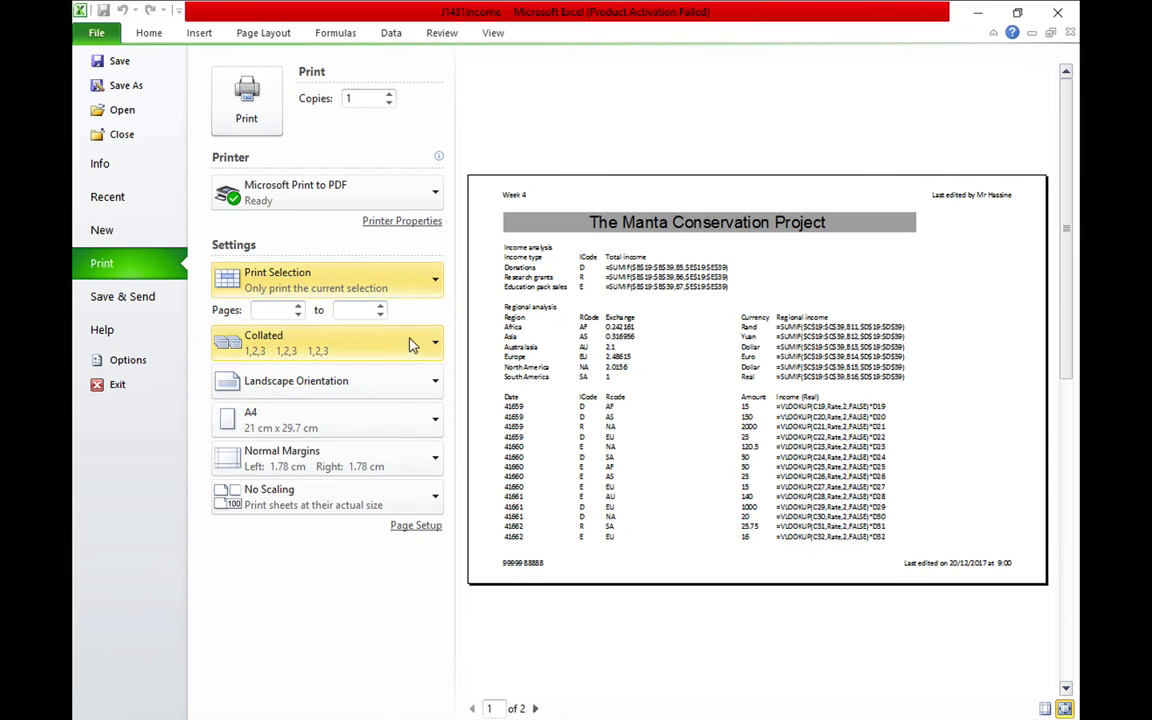
{"action": "left_click", "coordinate": [436, 502]}
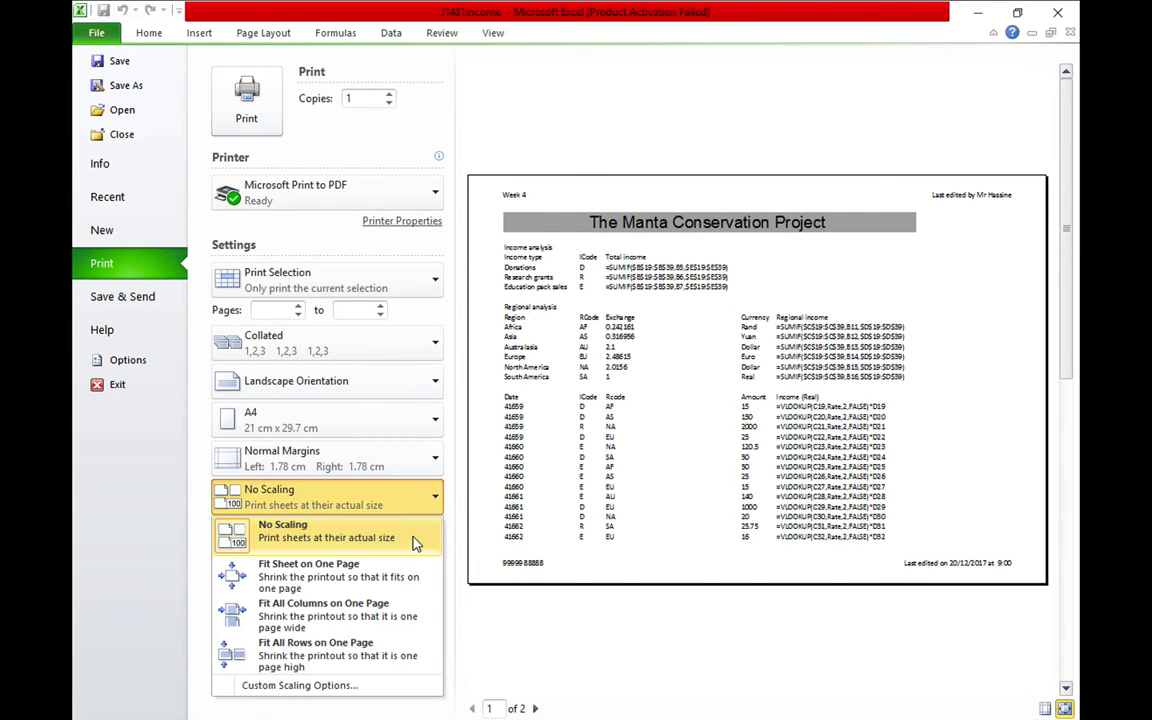
{"action": "left_click", "coordinate": [340, 578]}
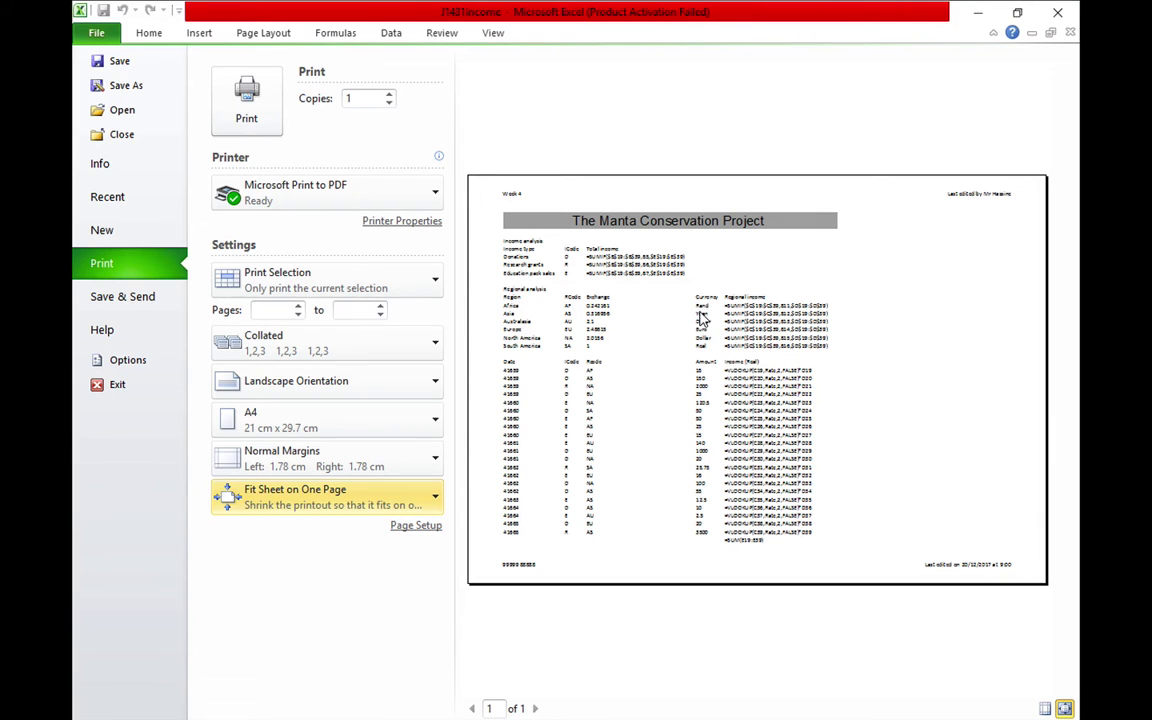
{"action": "left_click", "coordinate": [149, 34]}
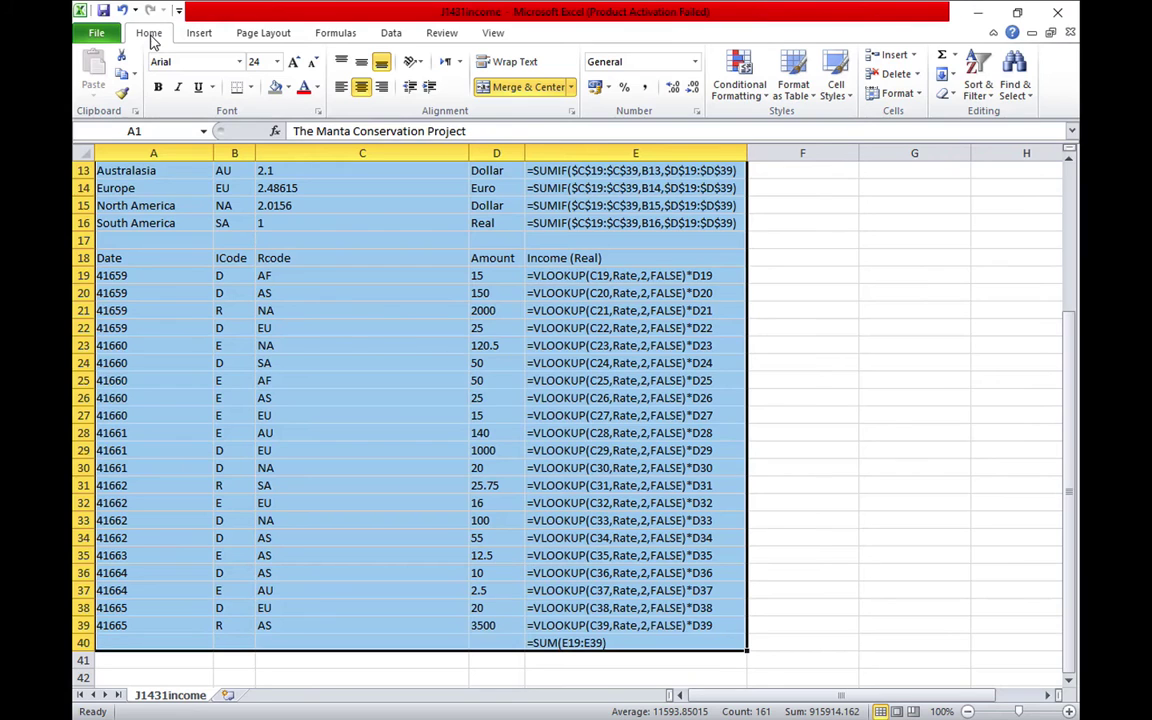
- Turn off the formula display so that the worksheet shows calculated results again
{"action": "left_click", "coordinate": [345, 38]}
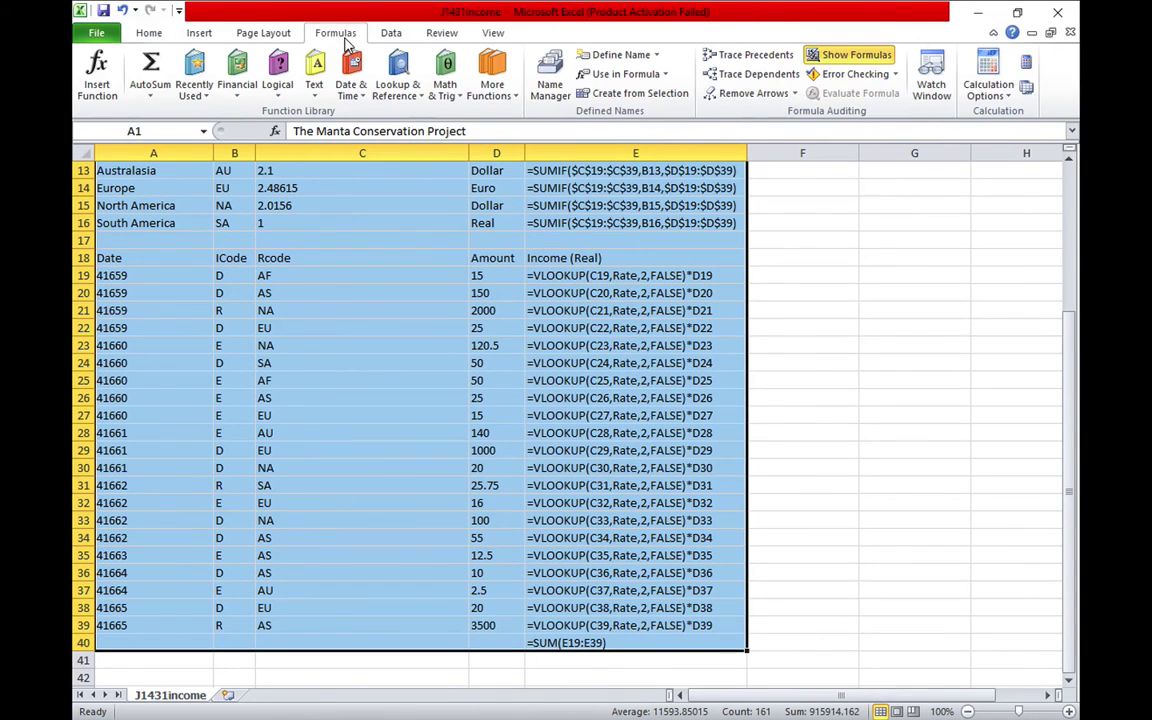
{"action": "left_click", "coordinate": [852, 54]}
{"action": "scroll", "coordinate": [150, 540], "scroll_direction": "down", "scroll_amount": 1}
{"action": "scroll", "coordinate": [75, 530], "scroll_direction": "up", "scroll_amount": 3}
{"action": "scroll", "coordinate": [75, 530], "scroll_direction": "up", "scroll_amount": 2}
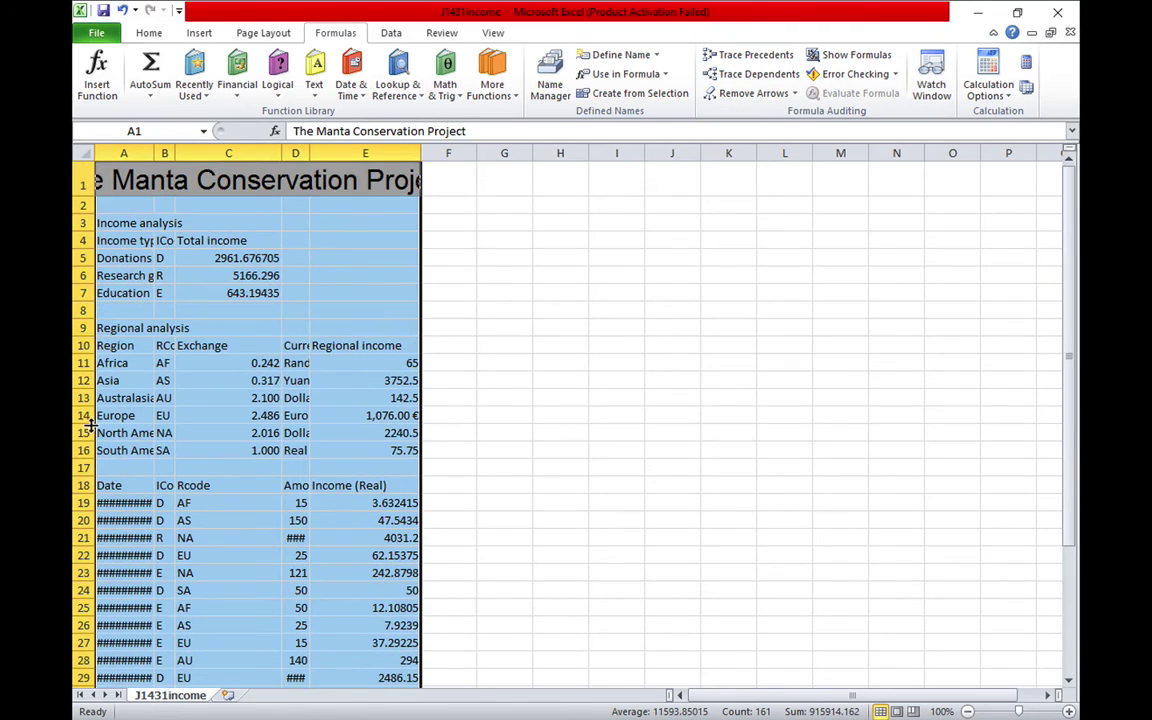
- Autofit columns E, D, C and A to their contents and clear the range selection
{"action": "double_click", "coordinate": [419, 152]}
{"action": "double_click", "coordinate": [309, 152]}
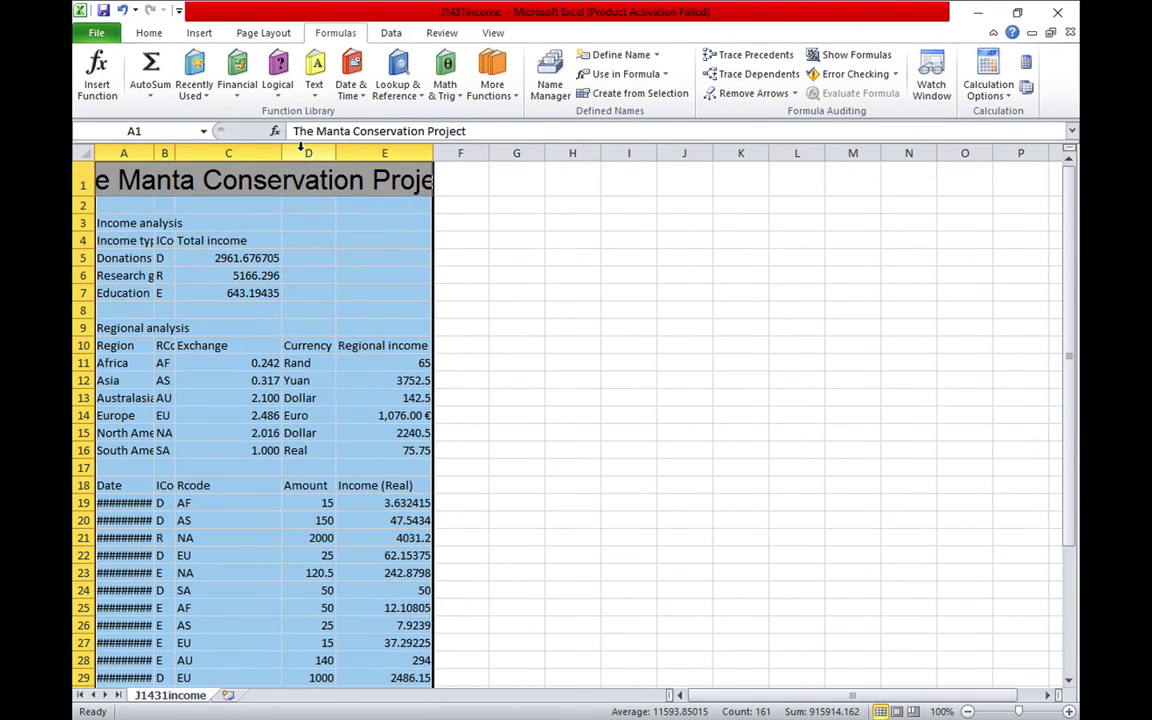
{"action": "double_click", "coordinate": [282, 152]}
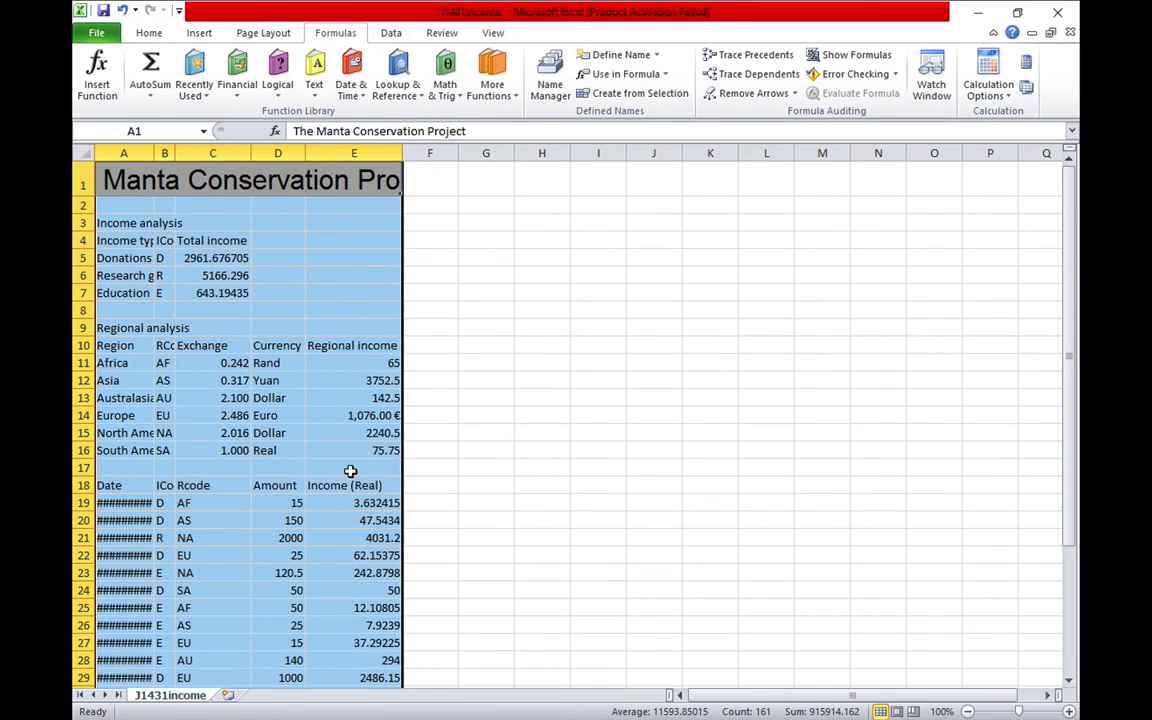
{"action": "scroll", "coordinate": [340, 480], "scroll_direction": "down", "scroll_amount": 3}
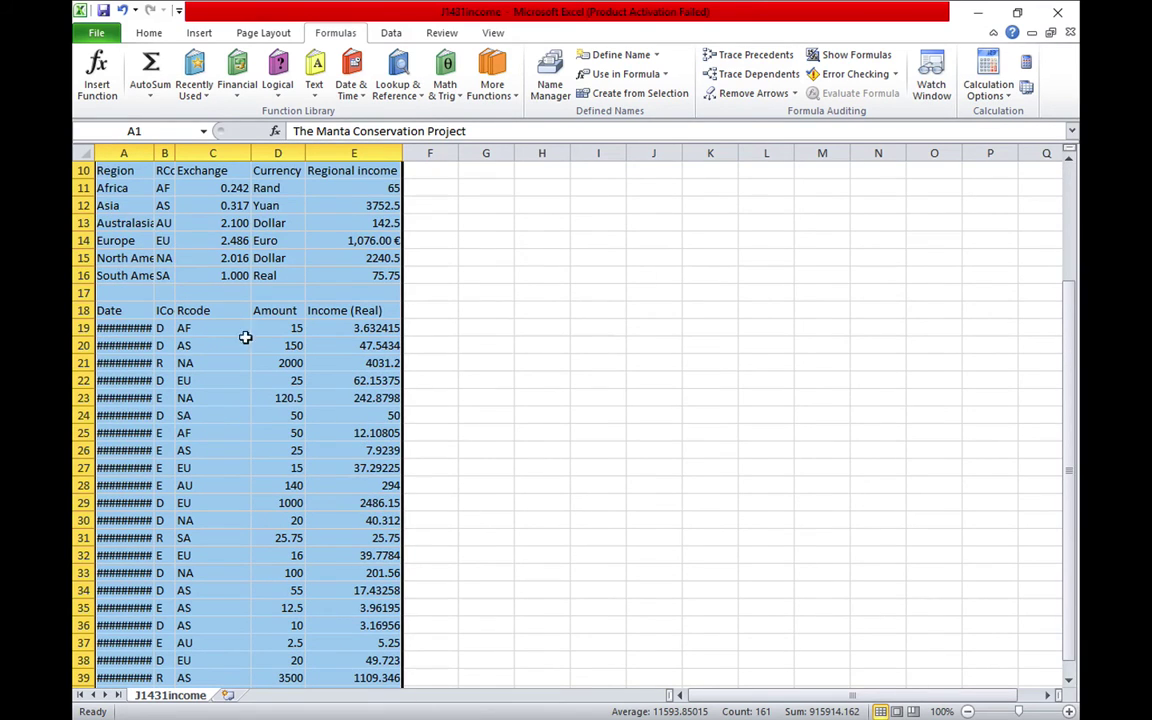
{"action": "double_click", "coordinate": [154, 152]}
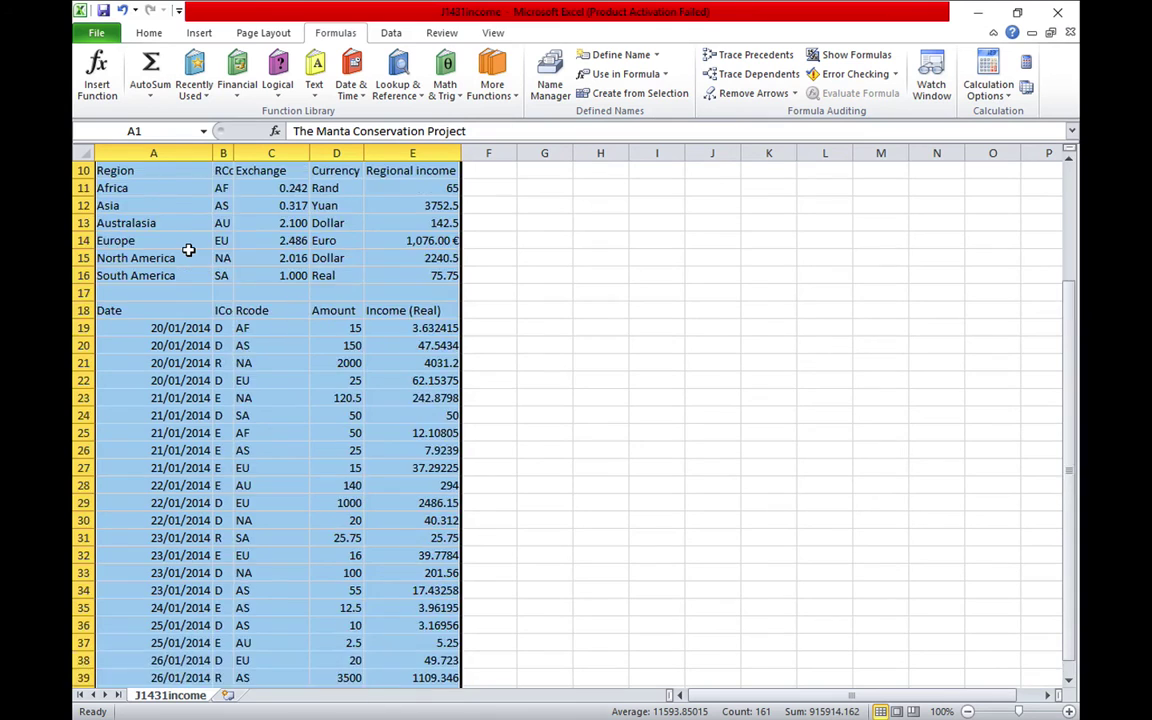
{"action": "scroll", "coordinate": [188, 250], "scroll_direction": "down", "scroll_amount": 4}
{"action": "scroll", "coordinate": [188, 250], "scroll_direction": "up", "scroll_amount": 7}
{"action": "left_click", "coordinate": [268, 293]}
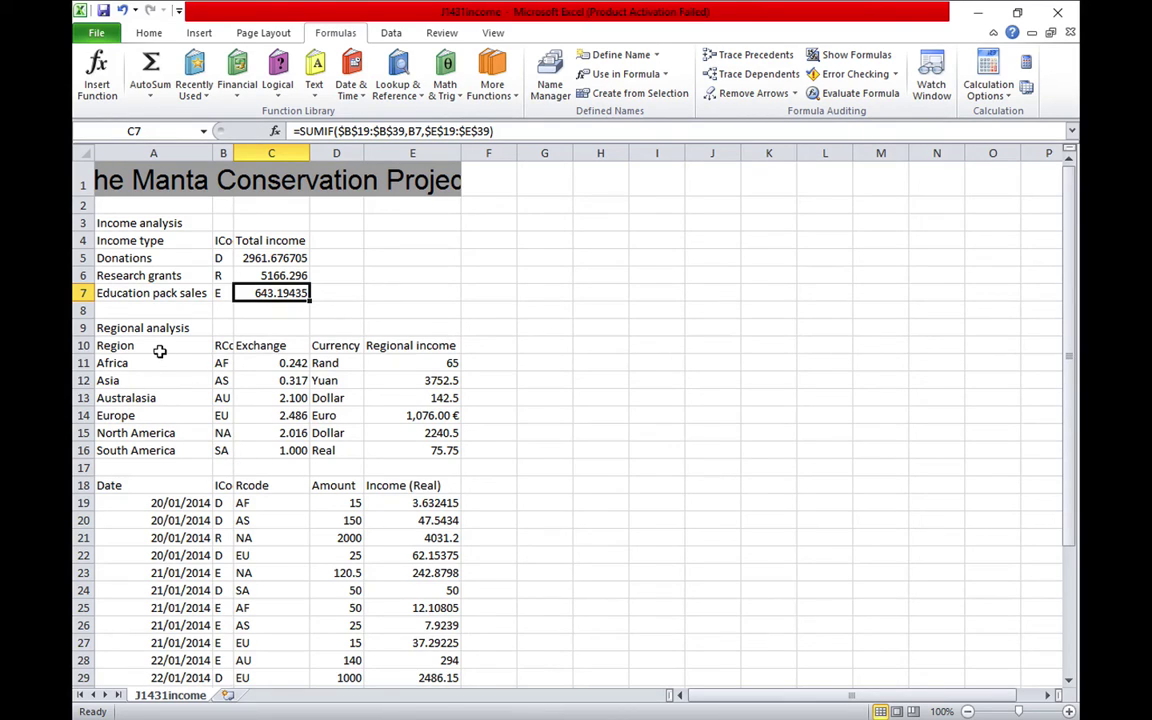
{"action": "left_click_drag", "start_coordinate": [161, 347], "coordinate": [150, 452]}
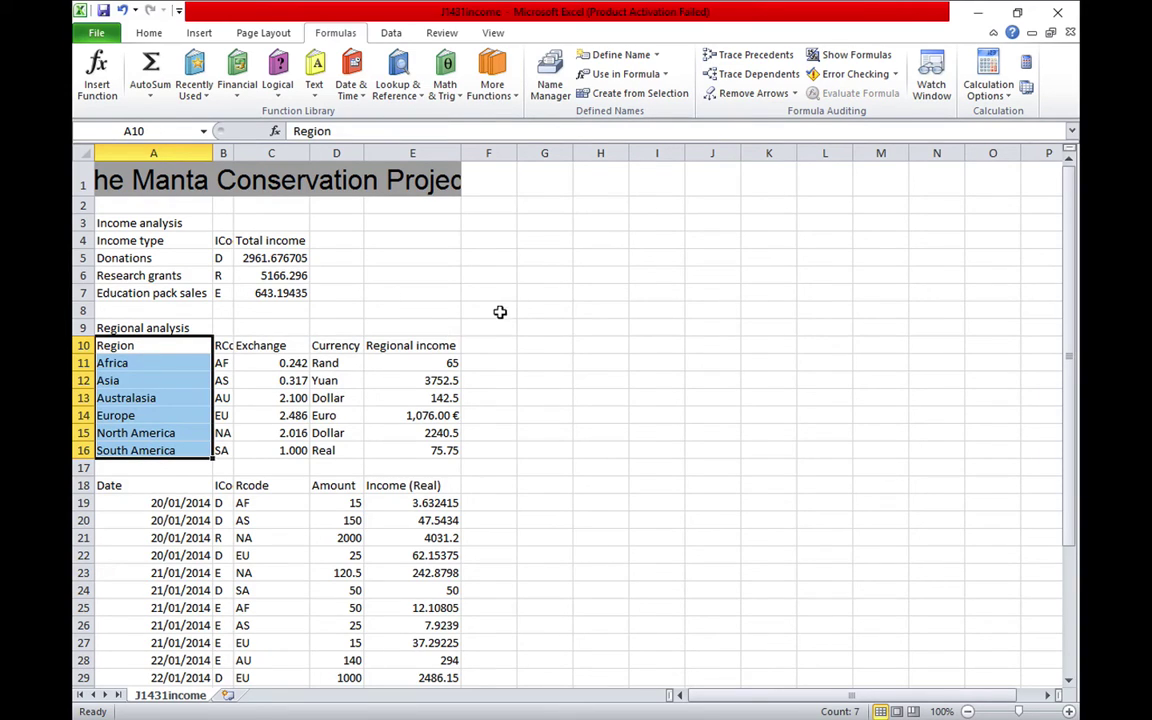
{"action": "left_click", "coordinate": [434, 348], "text": "ctrl"}
{"action": "left_click_drag", "start_coordinate": [434, 350], "coordinate": [432, 356]}
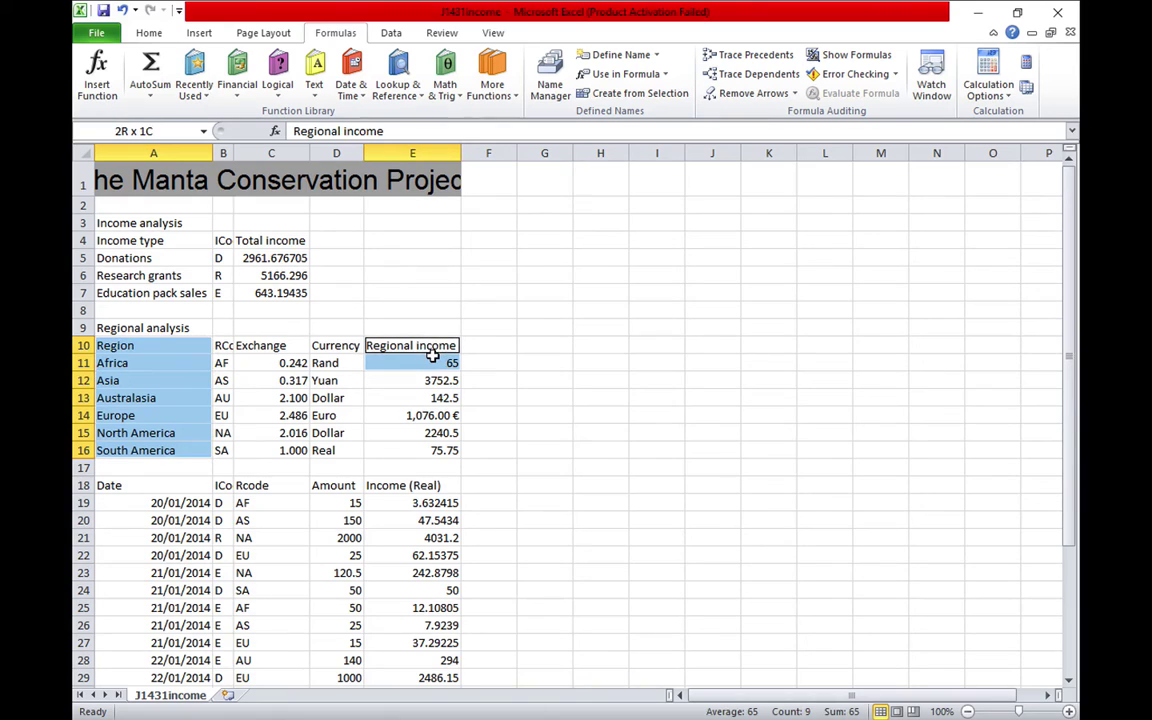
{"action": "left_click", "coordinate": [588, 291]}
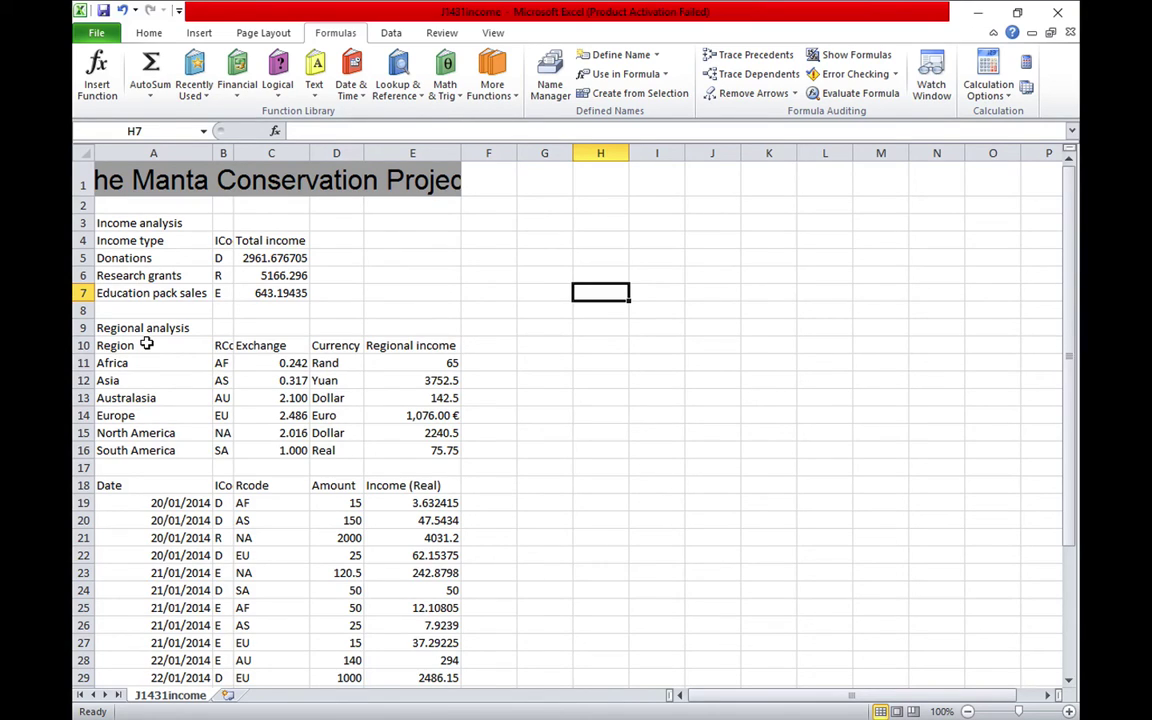
{"action": "left_click_drag", "start_coordinate": [146, 343], "coordinate": [143, 443]}
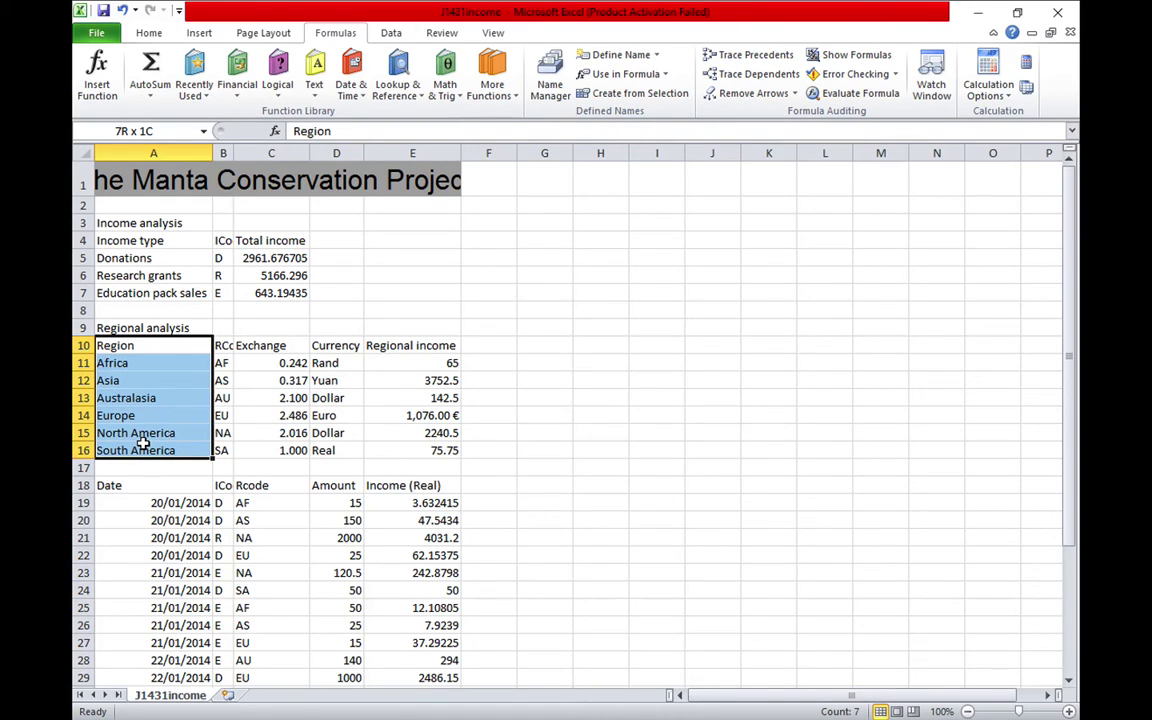
{"action": "left_click_drag", "start_coordinate": [398, 329], "coordinate": [394, 446], "text": "ctrl"}
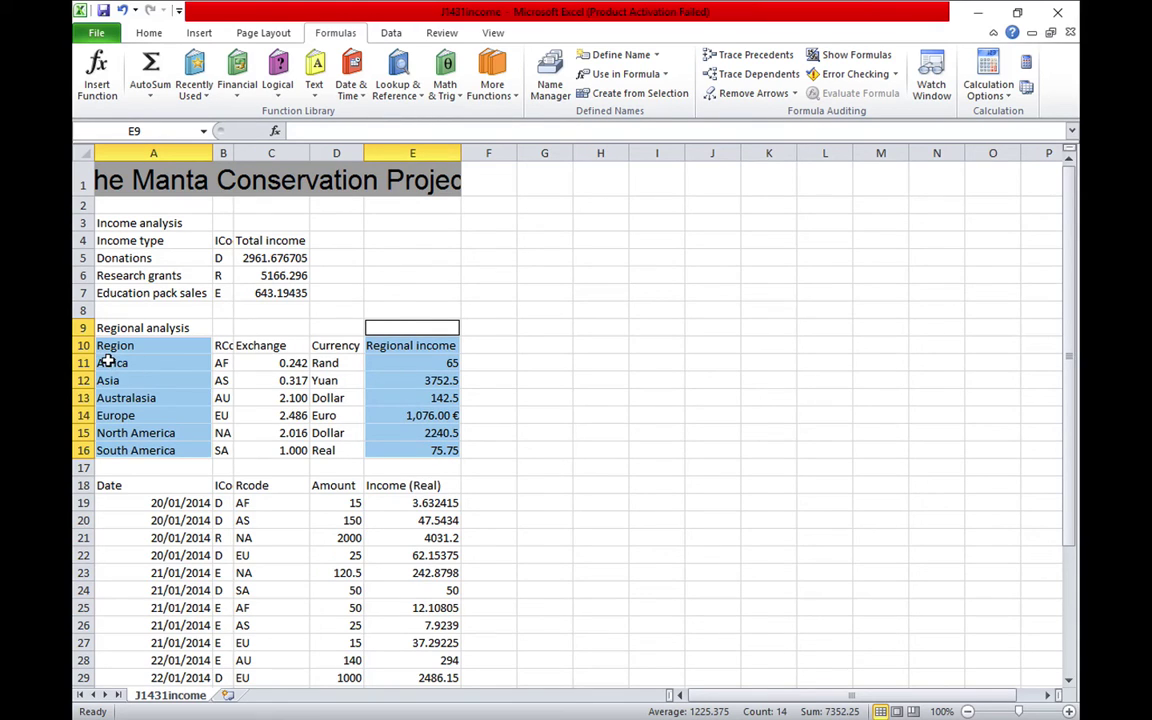
{"action": "key", "text": "Down"}
- Insert a basic 2-D pie chart from the Region data in A10:A16 and the Regional income data in E10:E16
{"action": "left_click_drag", "start_coordinate": [108, 345], "coordinate": [128, 450]}
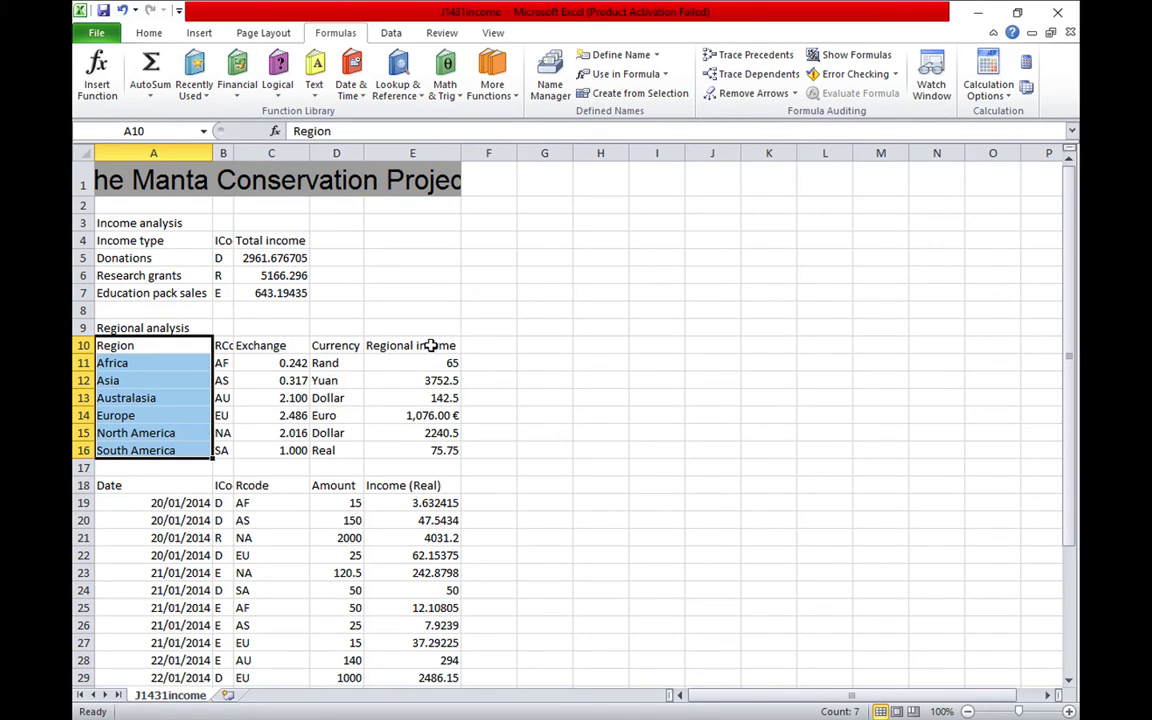
{"action": "left_click_drag", "start_coordinate": [427, 345], "coordinate": [437, 441]}
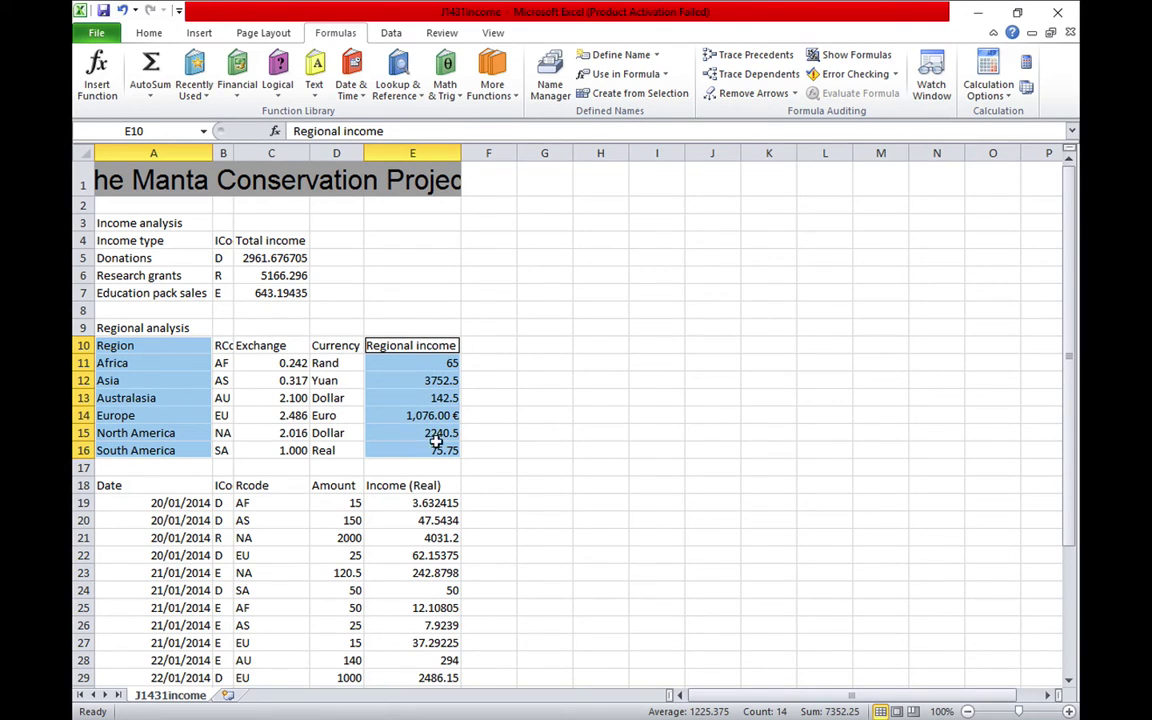
{"action": "left_click", "coordinate": [199, 34]}
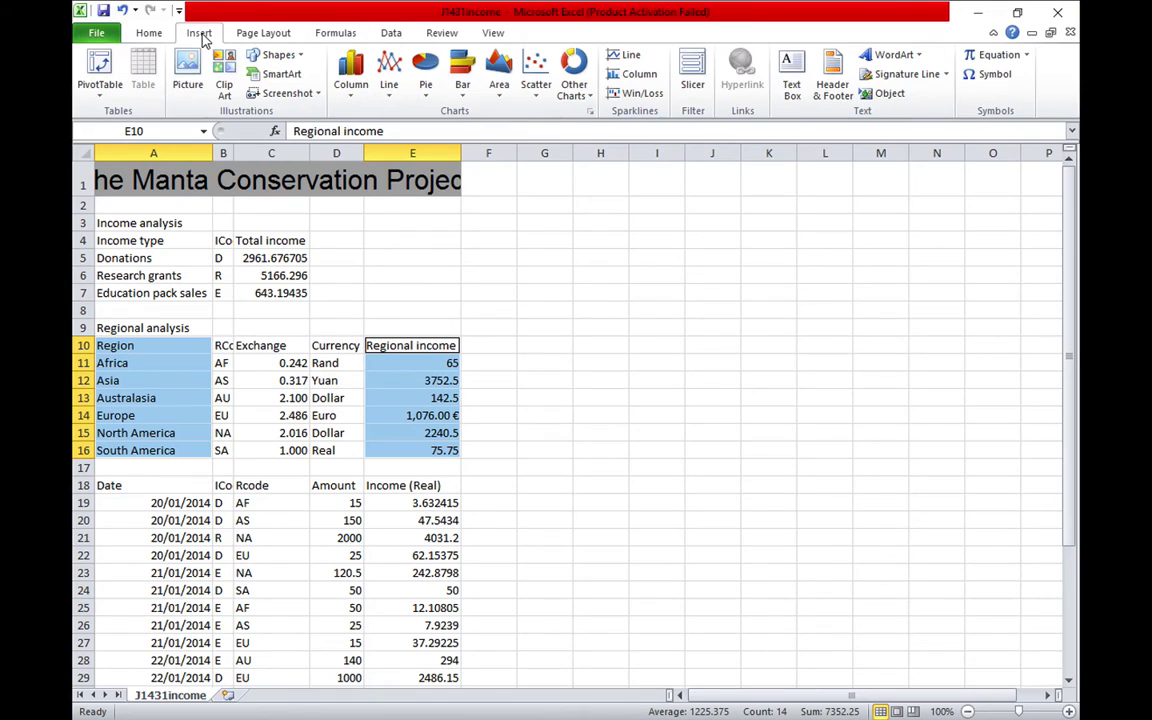
{"action": "left_click", "coordinate": [426, 90]}
{"action": "left_click", "coordinate": [433, 141]}
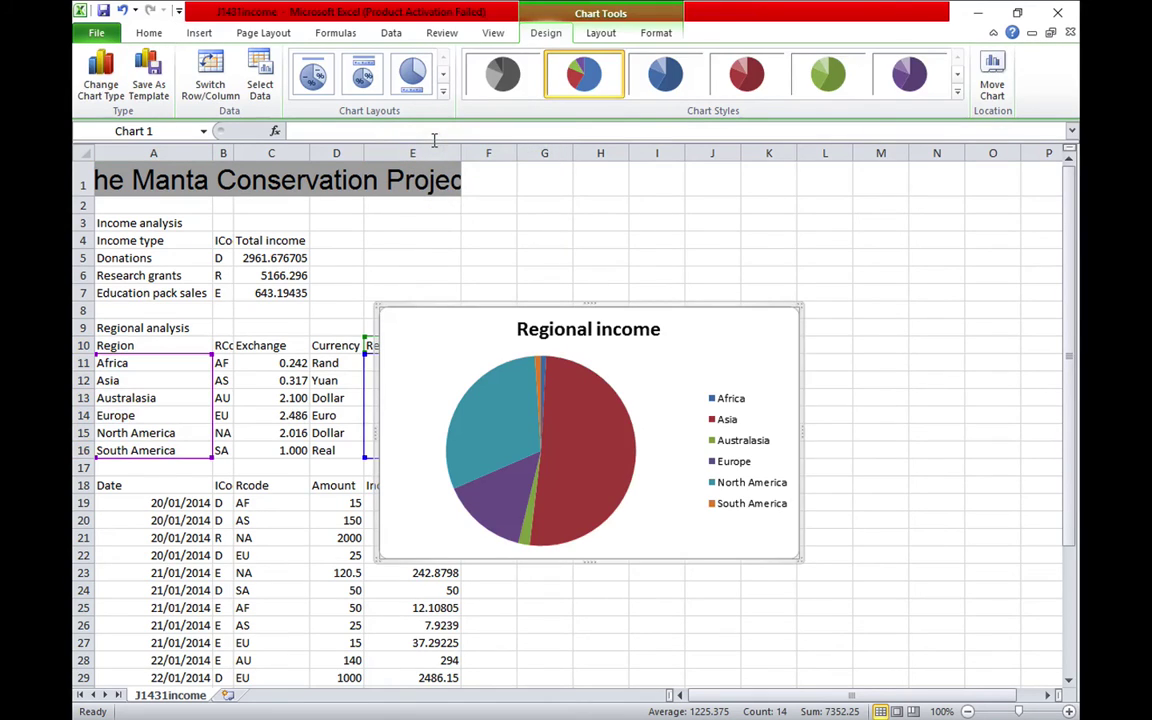
- Move the Regional income pie chart clear of the data, into the empty columns beyond column E
{"action": "mouse_move", "coordinate": [633, 432]}
{"action": "left_click_drag", "start_coordinate": [769, 328], "coordinate": [827, 300]}
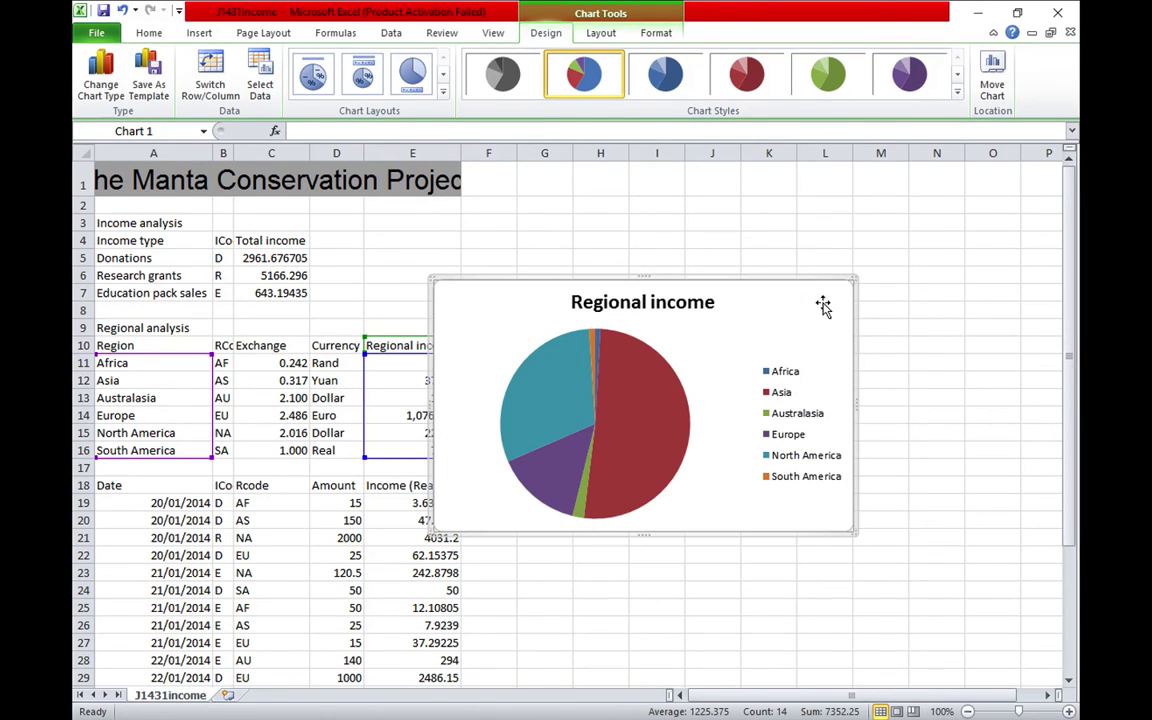
{"action": "left_click_drag", "start_coordinate": [745, 285], "coordinate": [843, 272]}
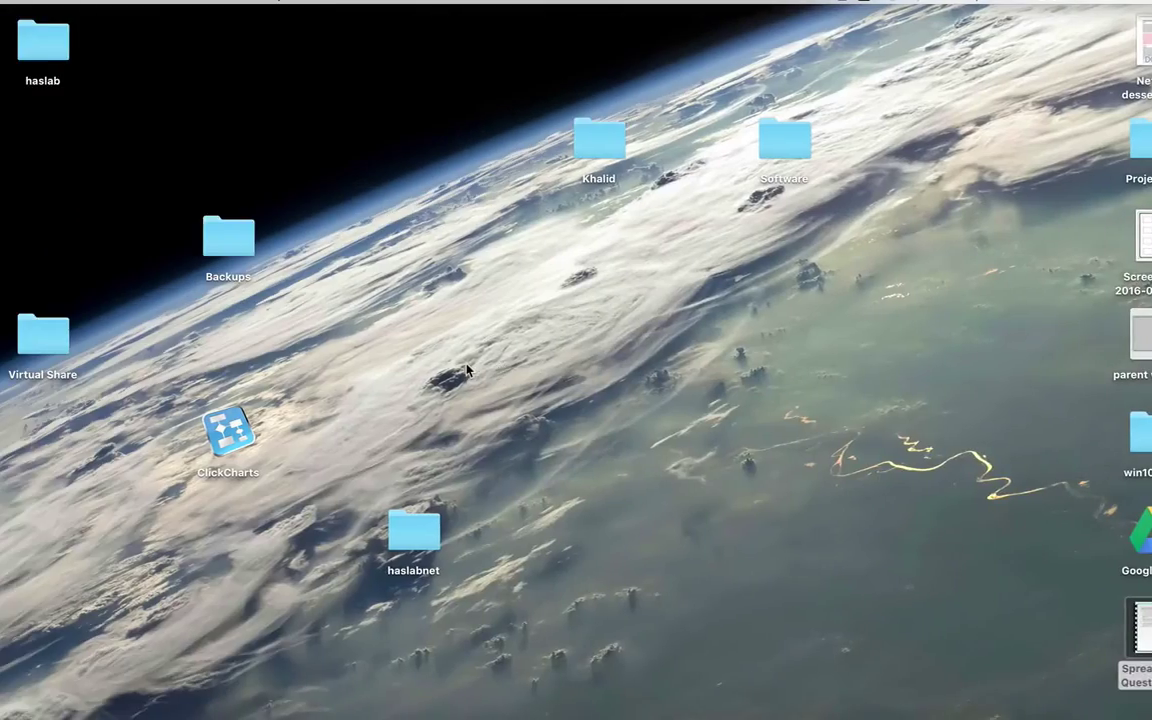
{"action": "left_click", "coordinate": [862, 4]}
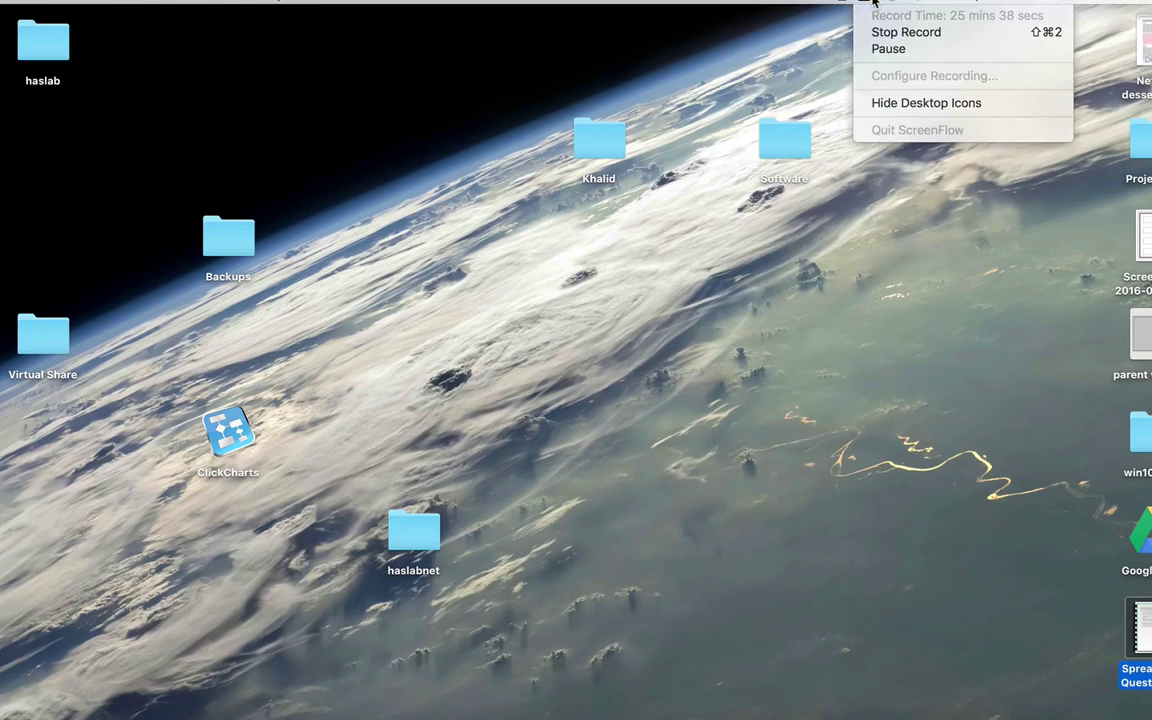
{"action": "left_click", "coordinate": [890, 50]}
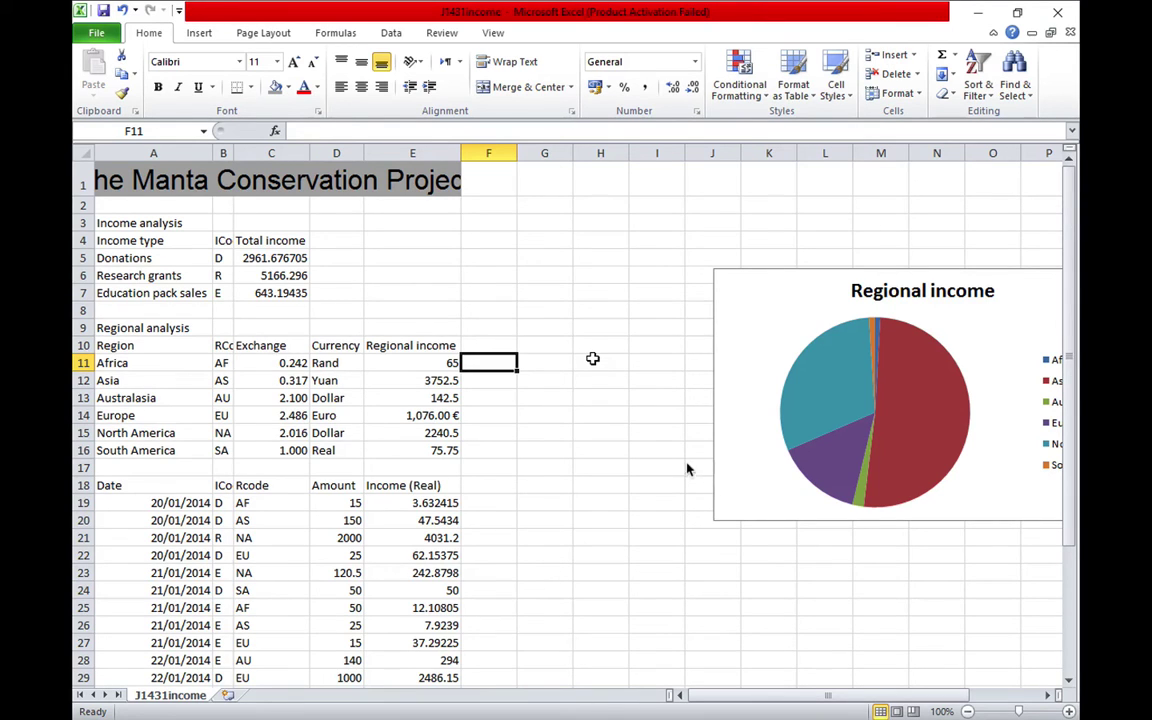
- Accept the virtual machine's mouse-capture message and delete the Regional income pie chart
{"action": "left_click", "coordinate": [705, 272]}
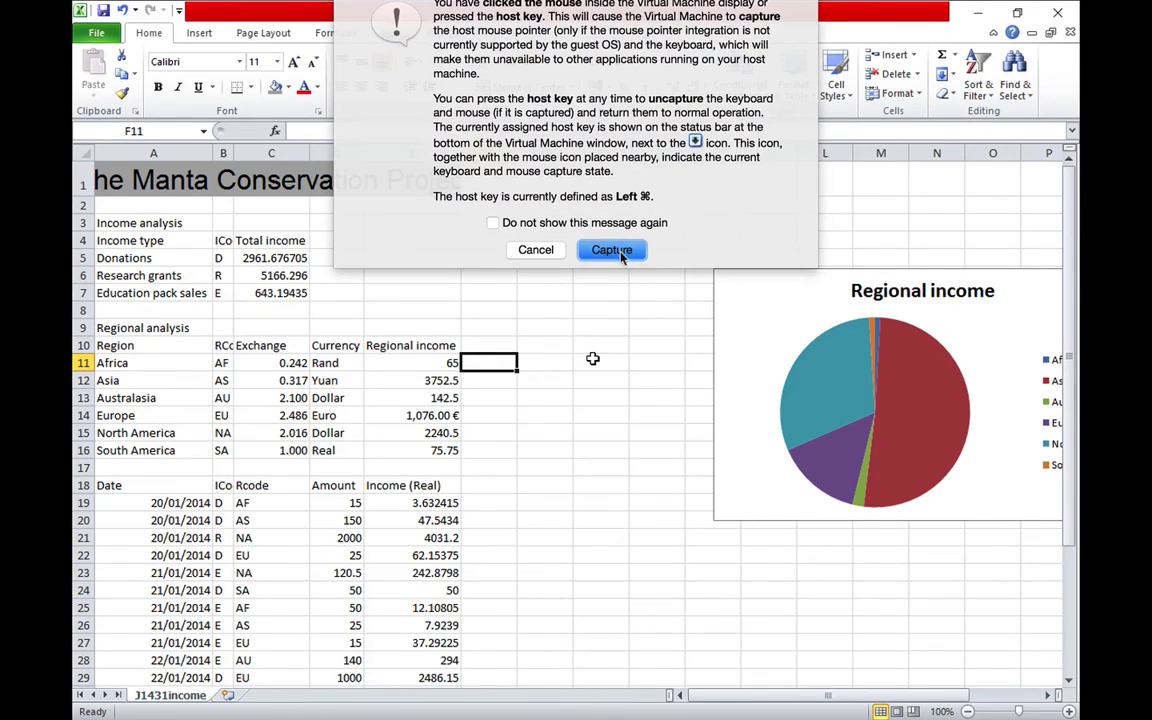
{"action": "left_click", "coordinate": [612, 251]}
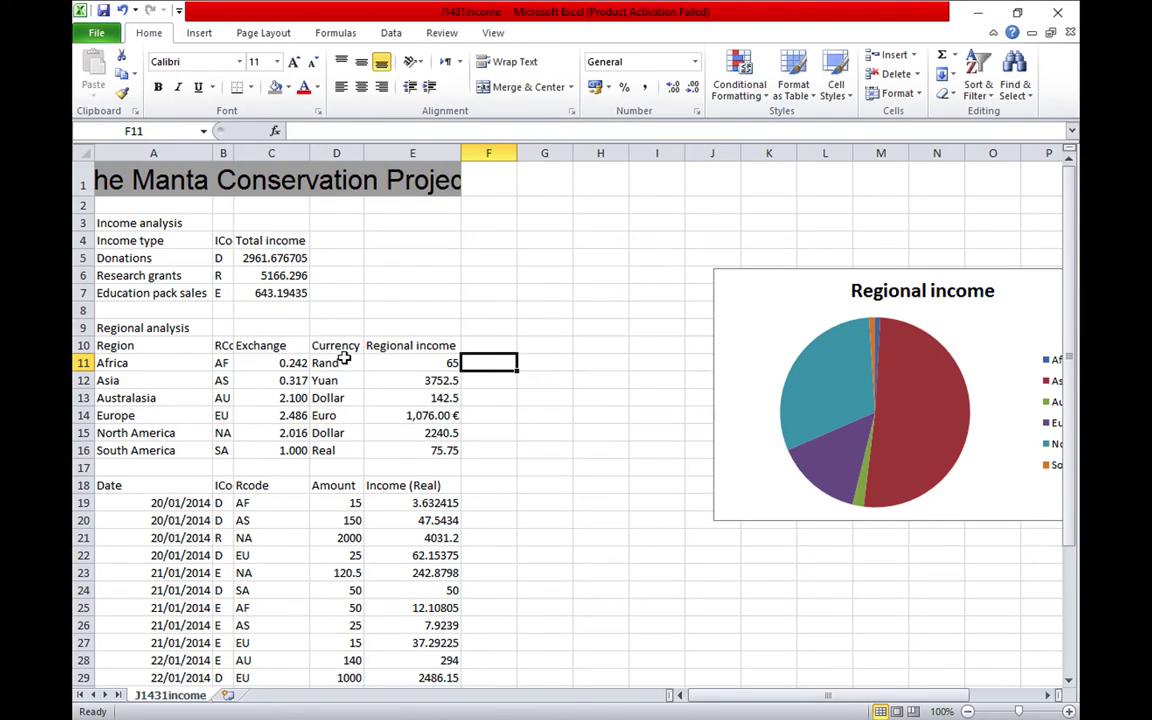
{"action": "left_click", "coordinate": [429, 362]}
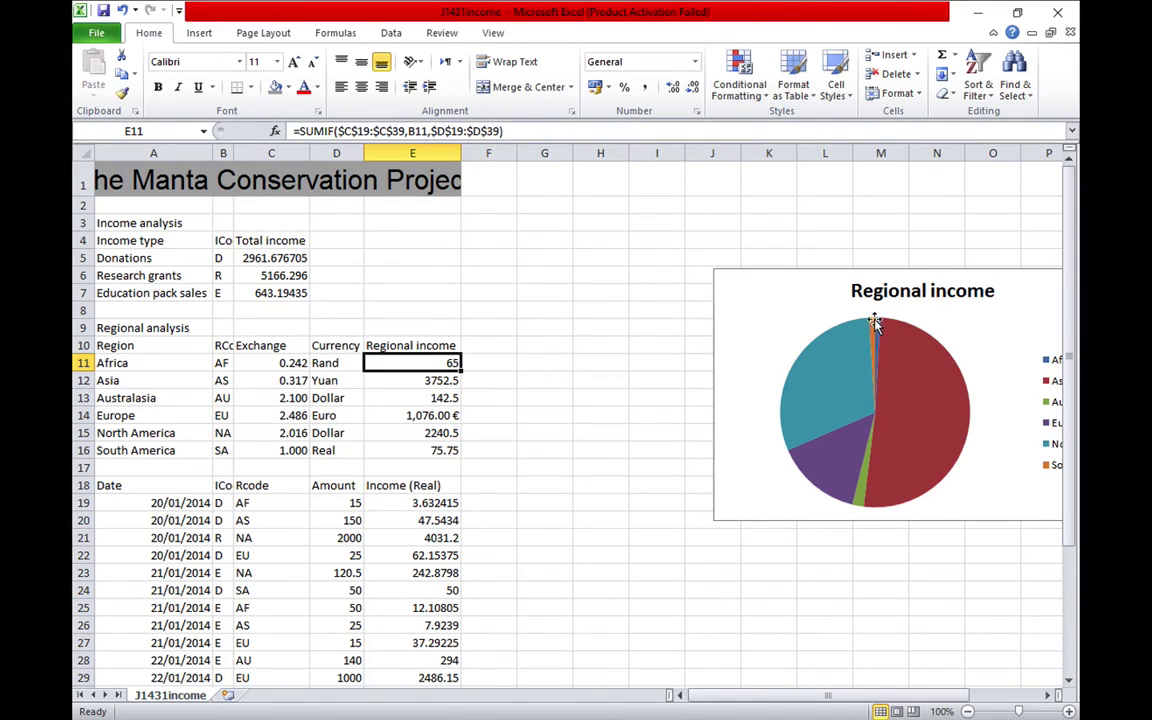
{"action": "left_click", "coordinate": [742, 340]}
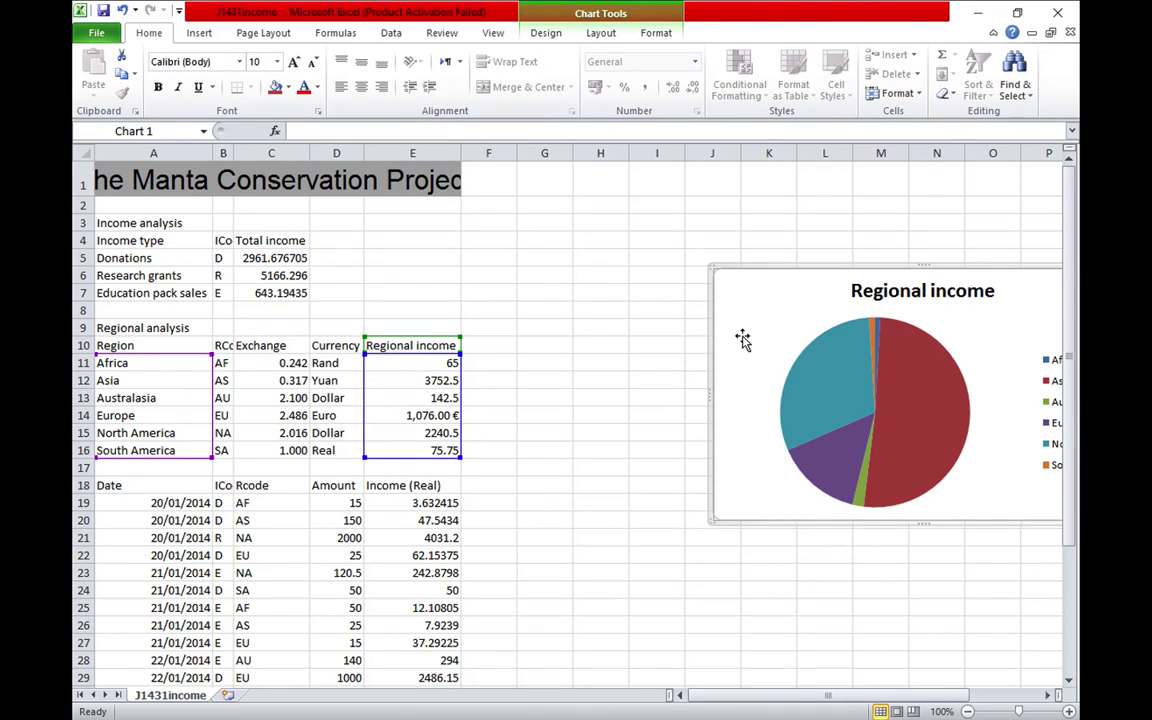
{"action": "key", "text": "Delete"}
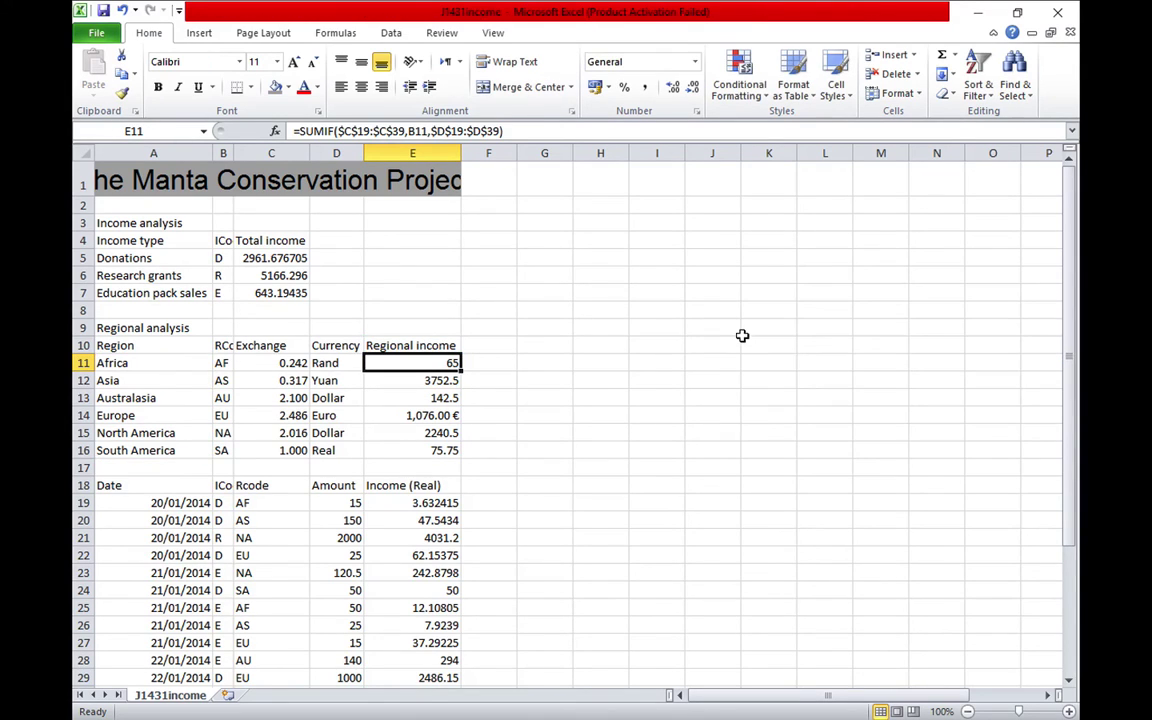
- Enter the formula =E11*C11 in F11 to convert Africa's regional income with its exchange rate
{"action": "left_click", "coordinate": [495, 368]}
{"action": "type", "text": "="}
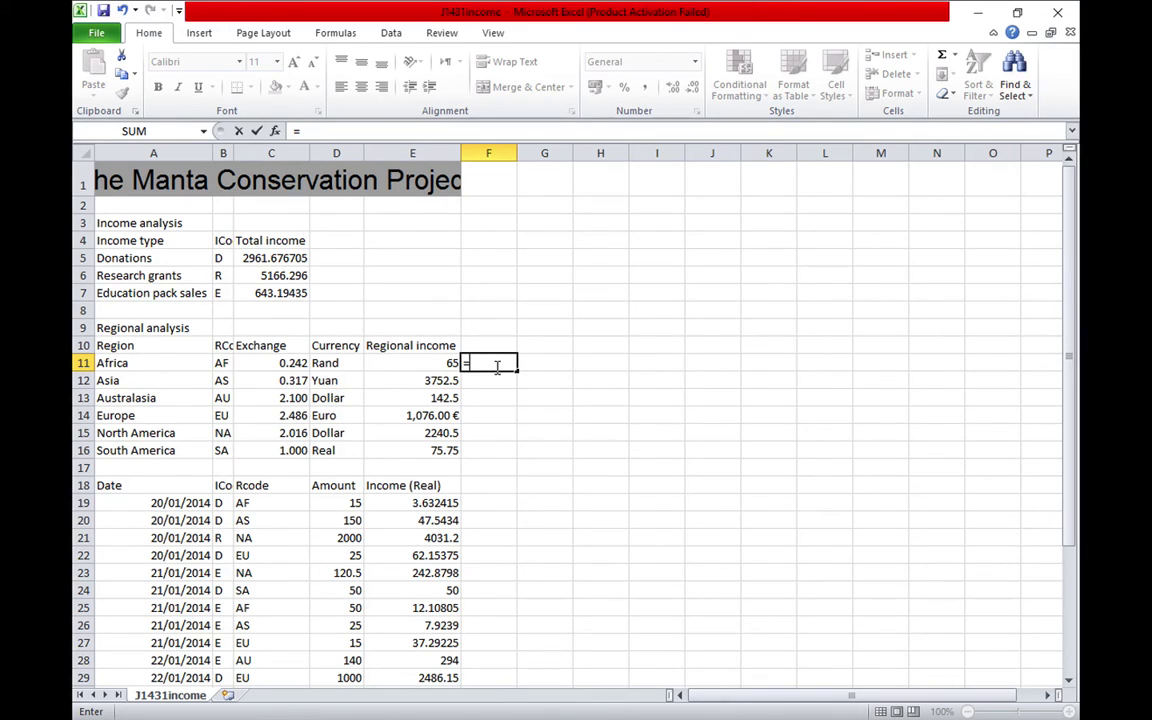
{"action": "left_click", "coordinate": [426, 363]}
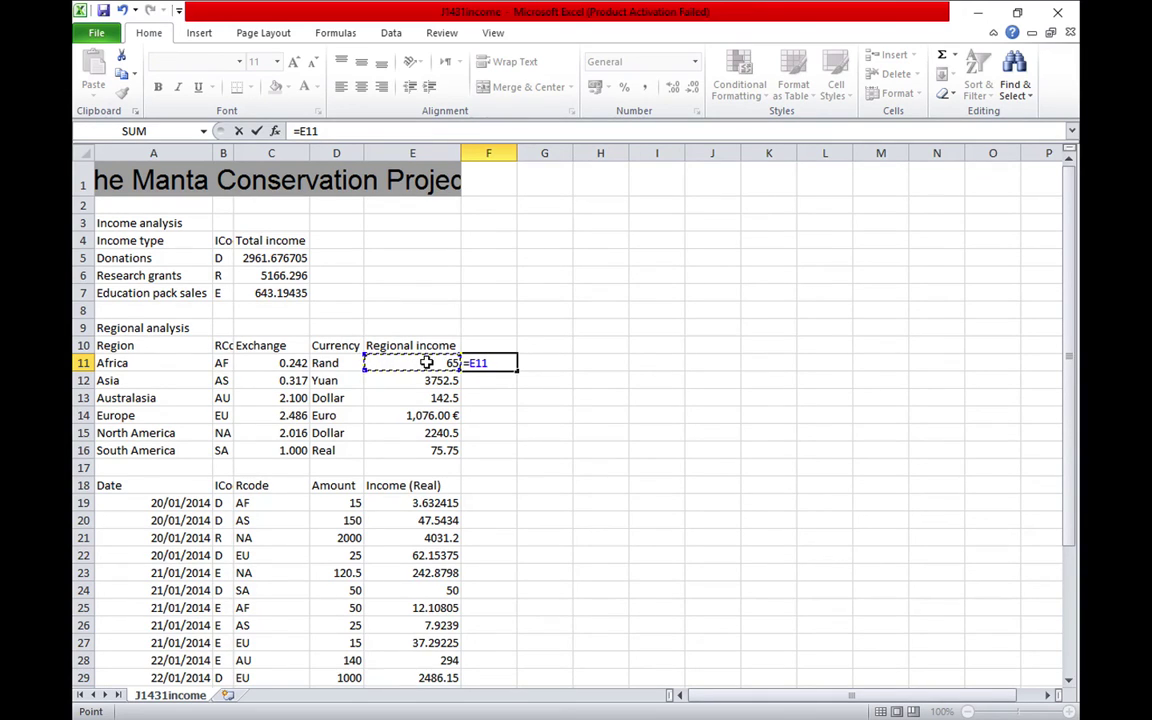
{"action": "type", "text": "*"}
{"action": "left_click", "coordinate": [281, 363]}
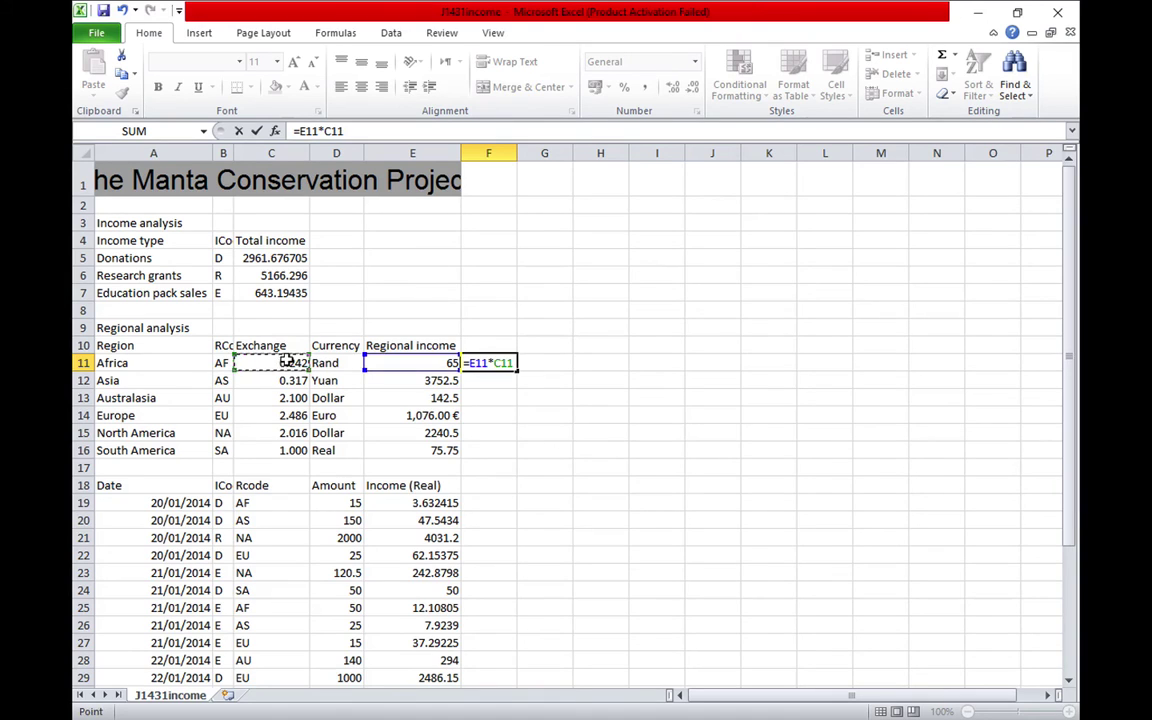
{"action": "key", "text": "Return"}
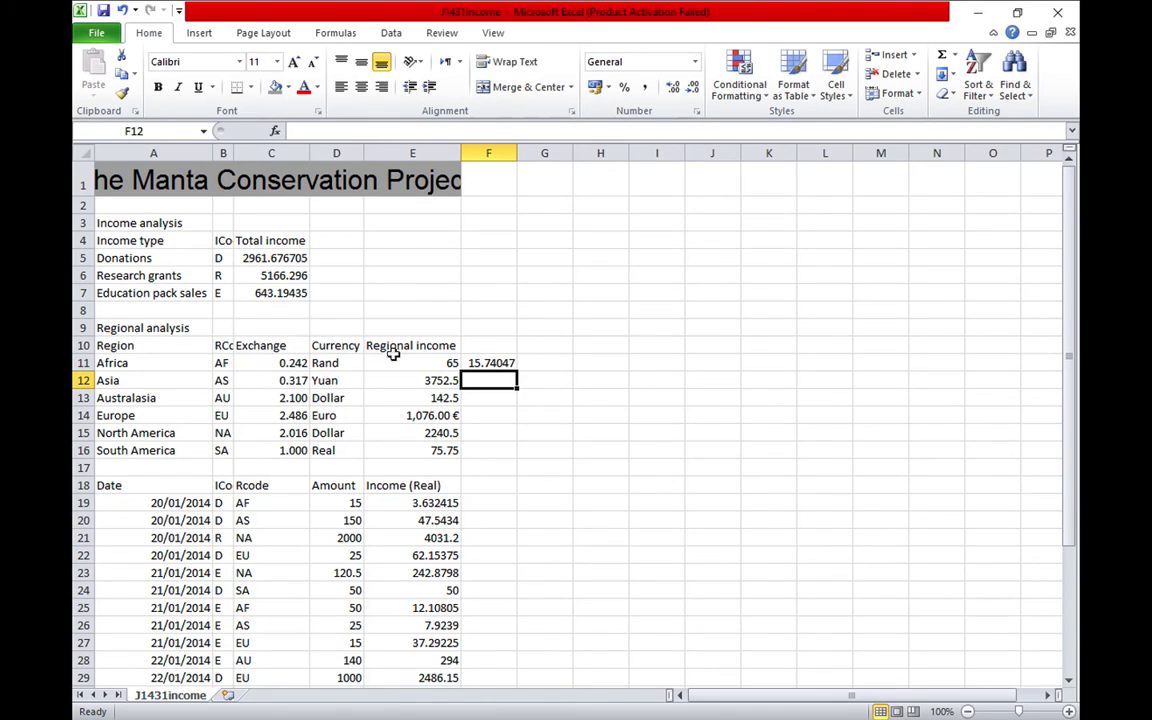
- Fill the conversion formula from F11 down to F16 and check the formula in the South America row
{"action": "left_click", "coordinate": [500, 365]}
{"action": "left_click_drag", "start_coordinate": [514, 372], "coordinate": [500, 458]}
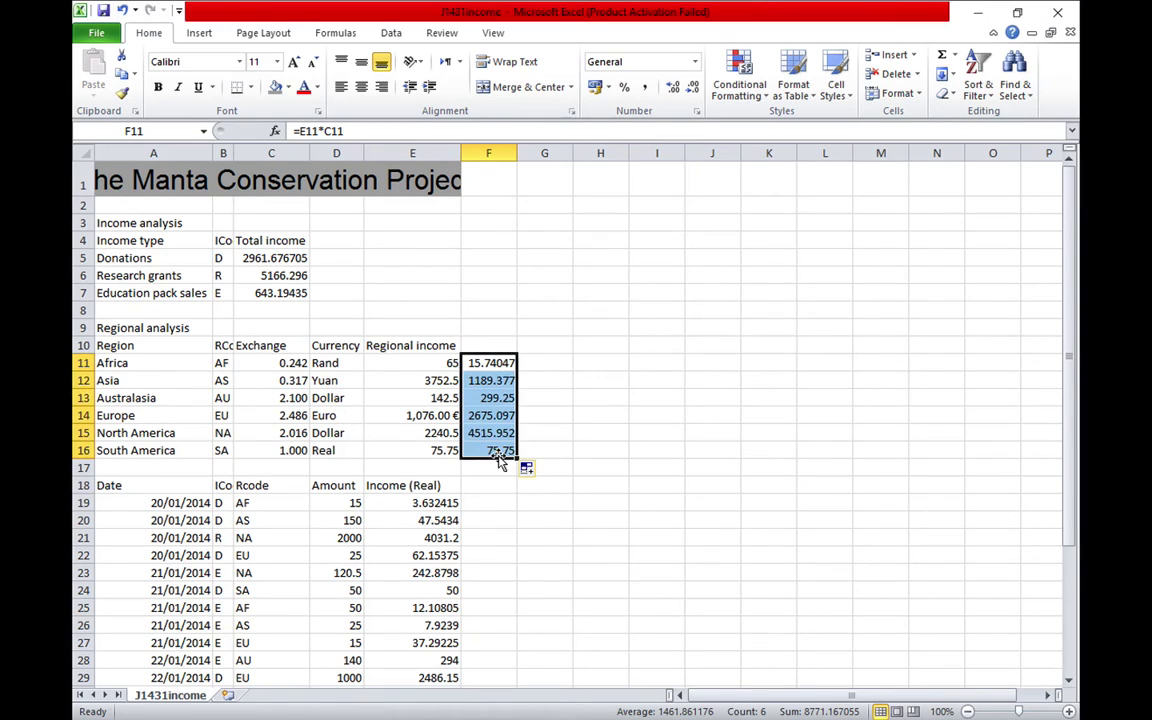
{"action": "left_click", "coordinate": [494, 456]}
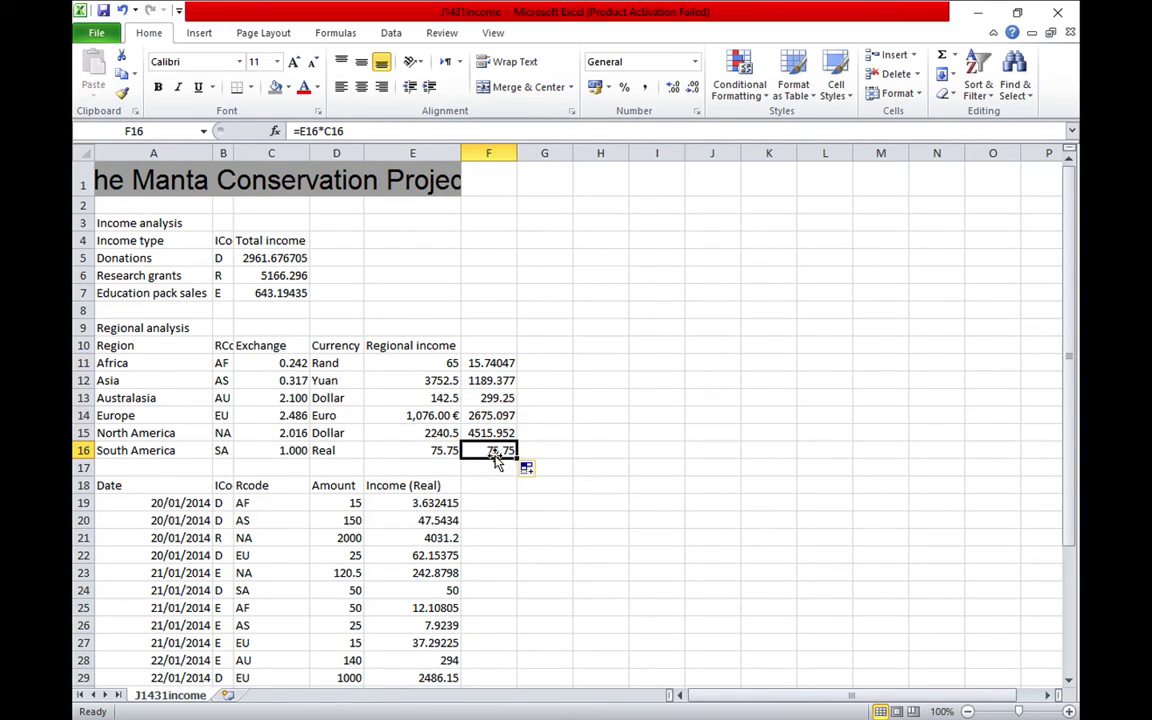
{"action": "double_click", "coordinate": [496, 455]}
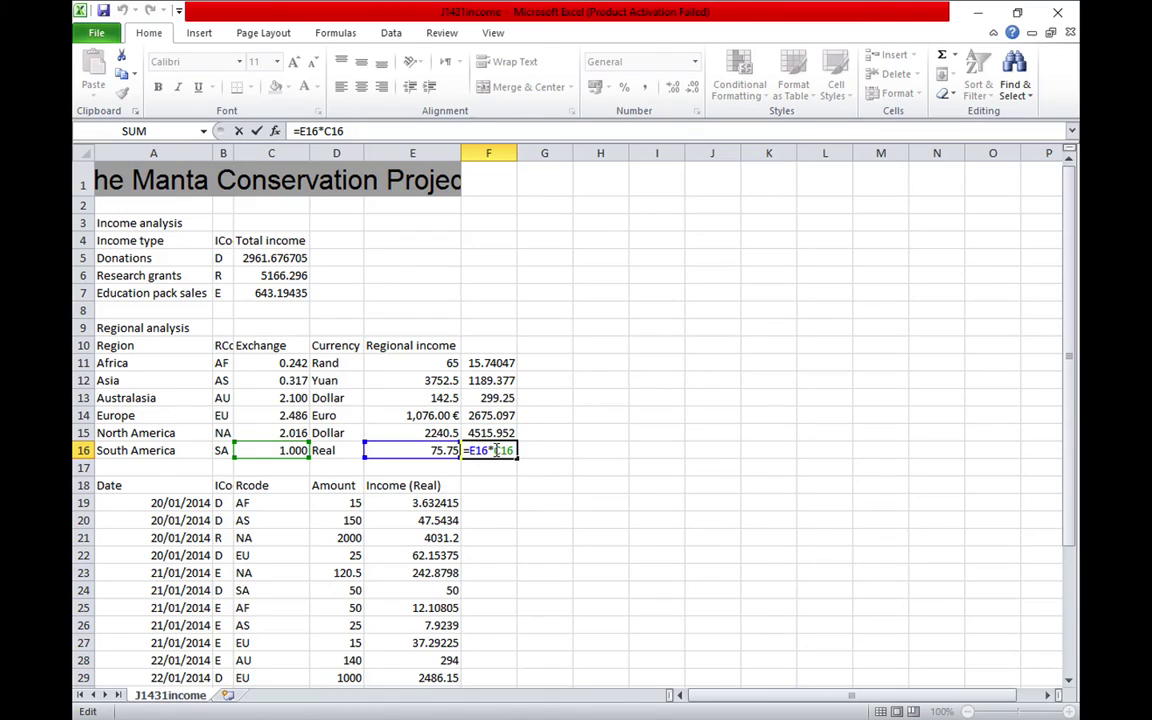
{"action": "key", "text": "Return"}
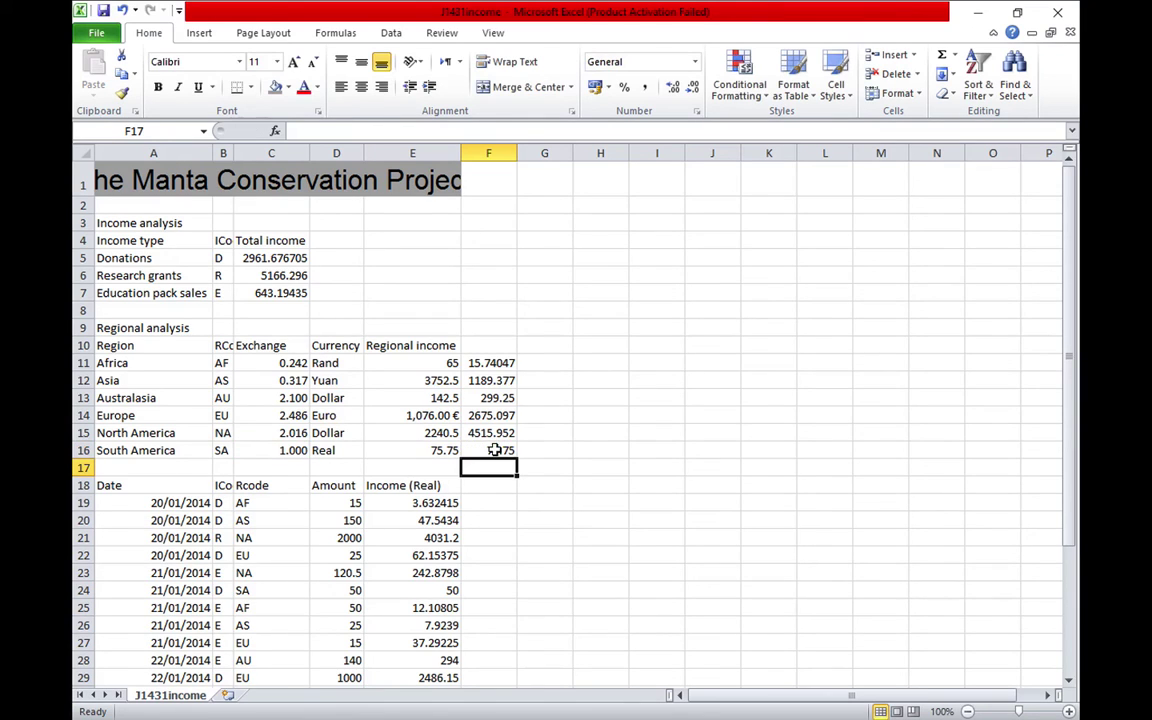
- Copy the Regional income heading from E10 into F10 and autofit column F to its contents
{"action": "left_click", "coordinate": [455, 346]}
{"action": "left_click_drag", "start_coordinate": [488, 353], "coordinate": [508, 346]}
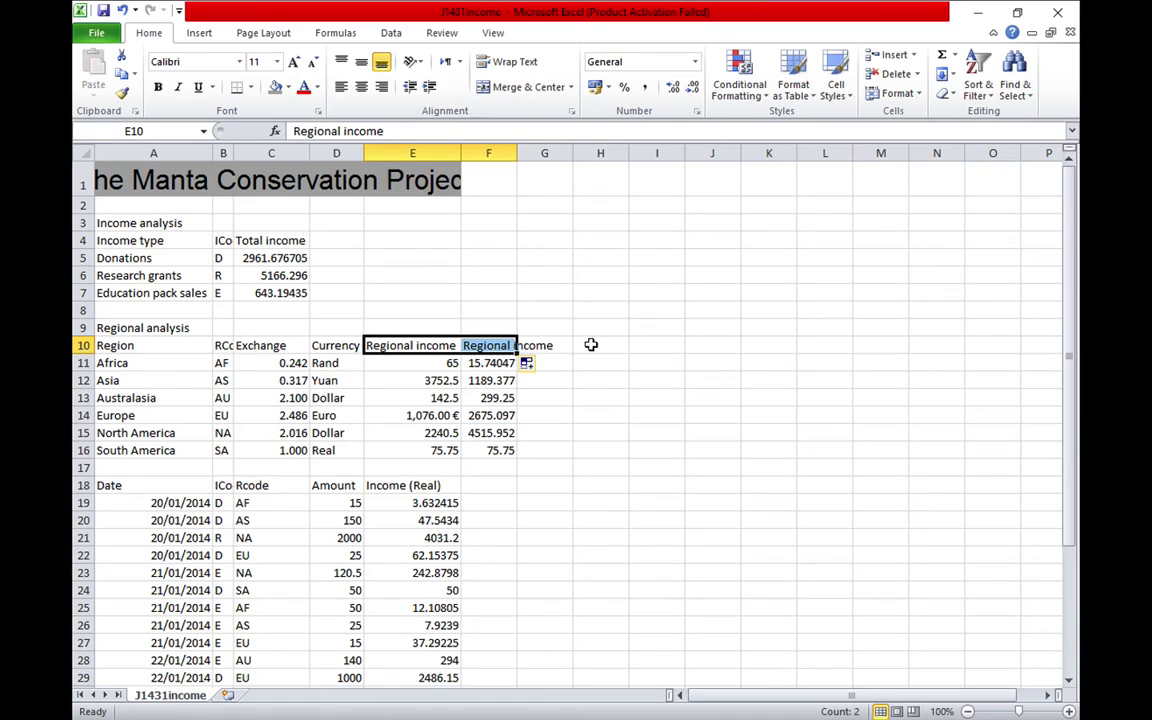
{"action": "left_click", "coordinate": [600, 328]}
{"action": "double_click", "coordinate": [517, 152]}
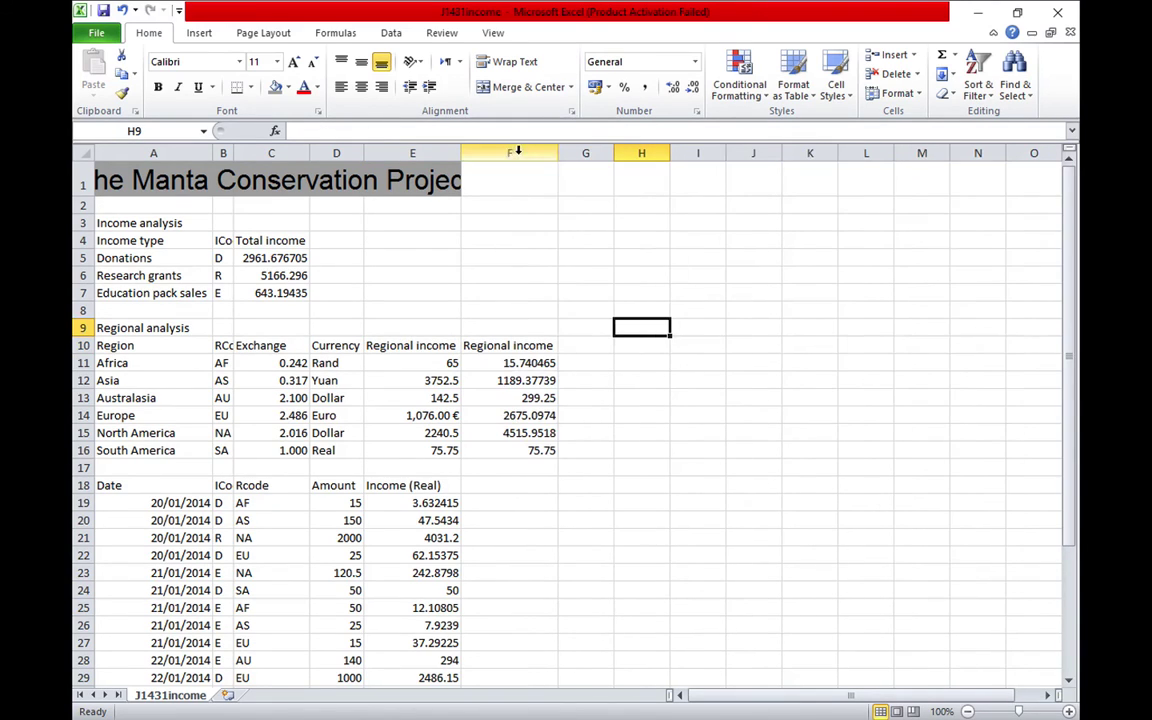
- Insert a basic 2-D pie chart from the Region data in A10:A16 and the converted income in F10:F16
{"action": "left_click_drag", "start_coordinate": [132, 345], "coordinate": [135, 445]}
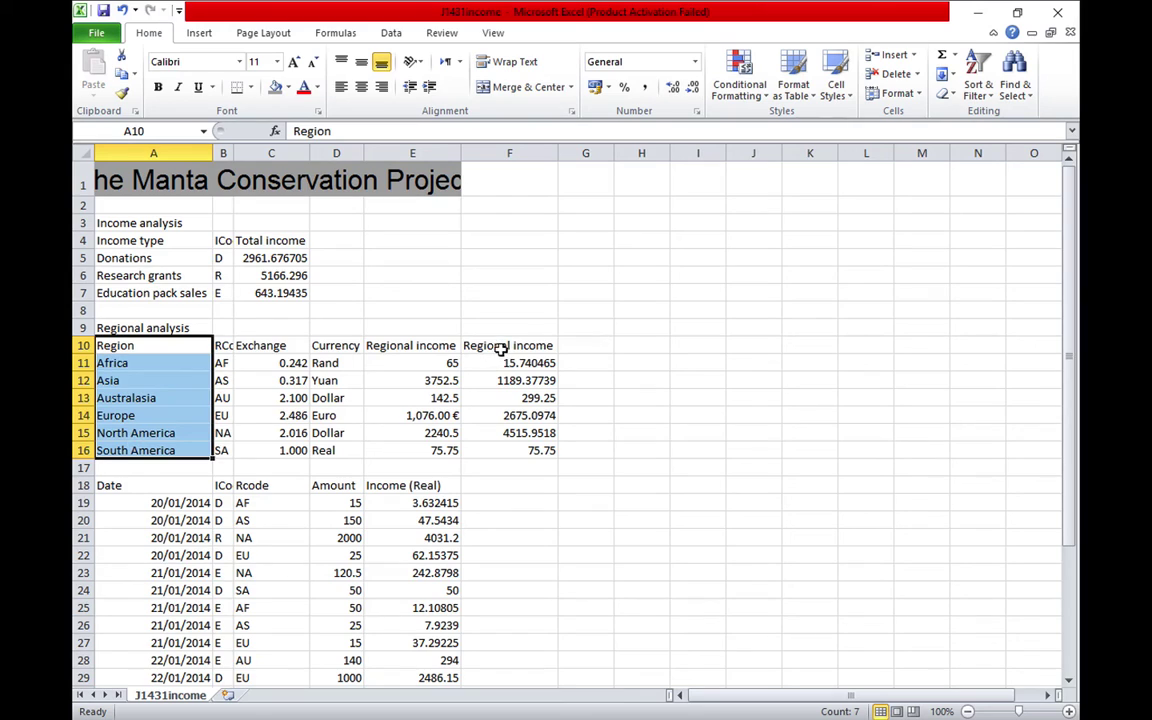
{"action": "left_click_drag", "start_coordinate": [505, 345], "coordinate": [503, 447]}
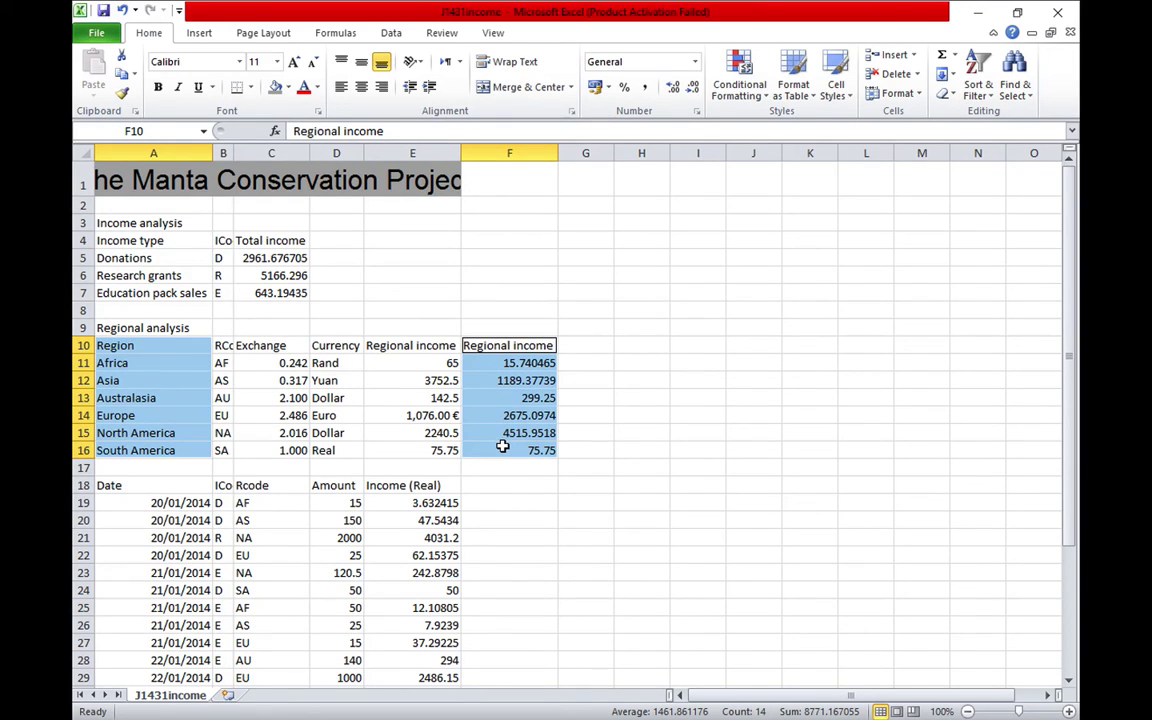
{"action": "left_click", "coordinate": [200, 33]}
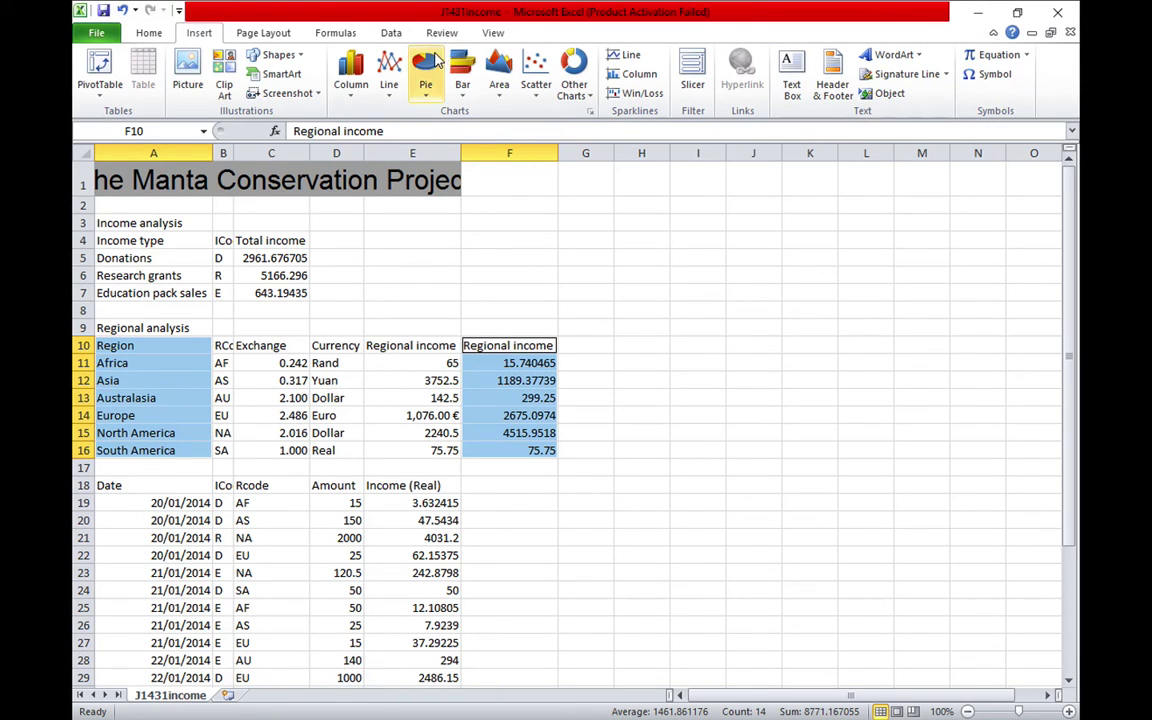
{"action": "left_click", "coordinate": [437, 60]}
{"action": "left_click", "coordinate": [440, 147]}
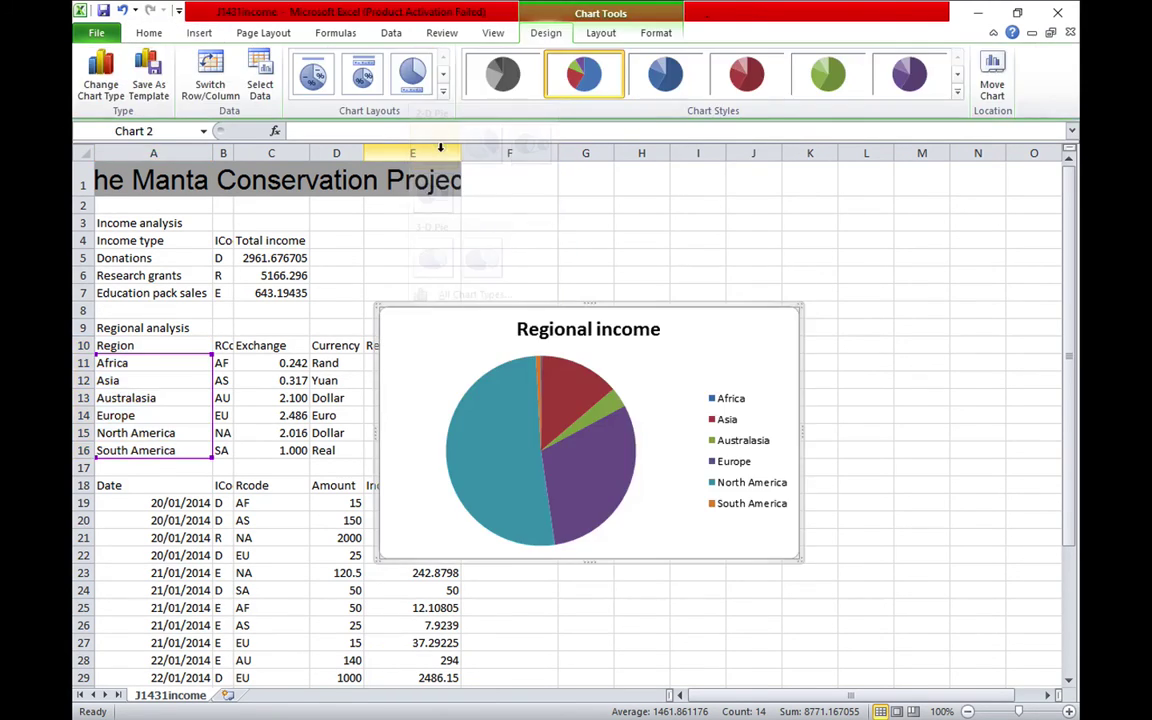
- Apply the first chart layout to the pie chart, labelling each slice with its region name and percentage
{"action": "double_click", "coordinate": [779, 328]}
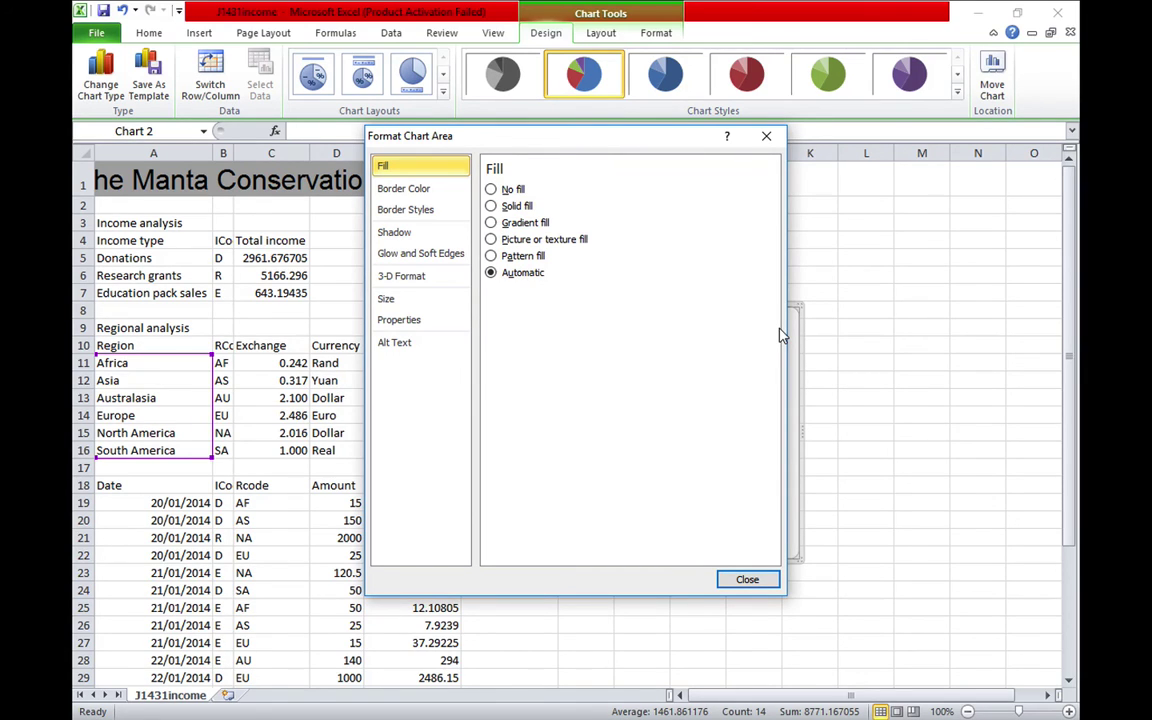
{"action": "left_click", "coordinate": [764, 137]}
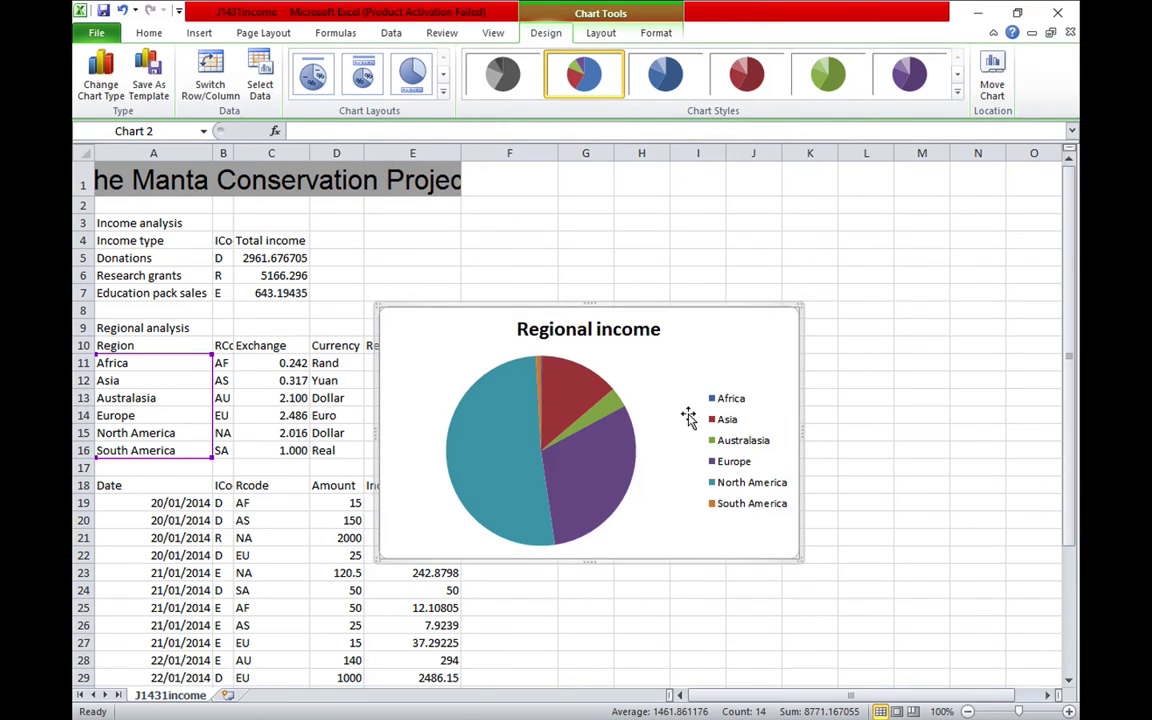
{"action": "left_click", "coordinate": [314, 76]}
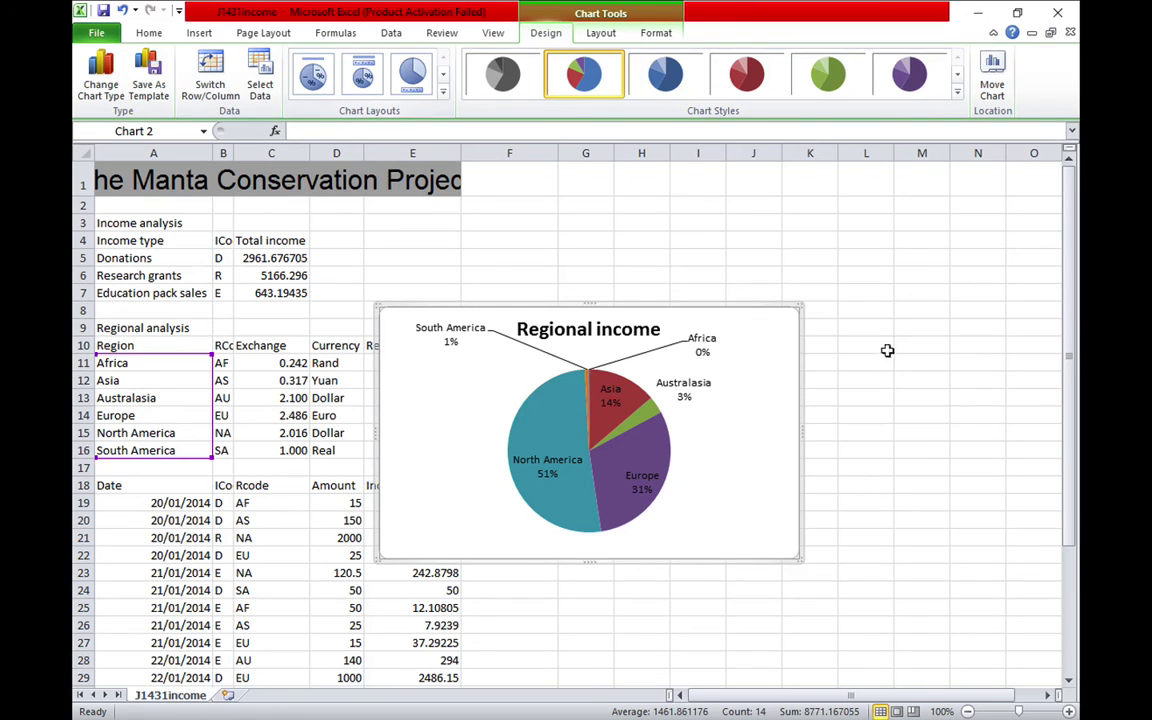
- Enlarge the pie chart and move it clear of the column F data, starting in column I
{"action": "left_click_drag", "start_coordinate": [798, 308], "coordinate": [900, 257]}
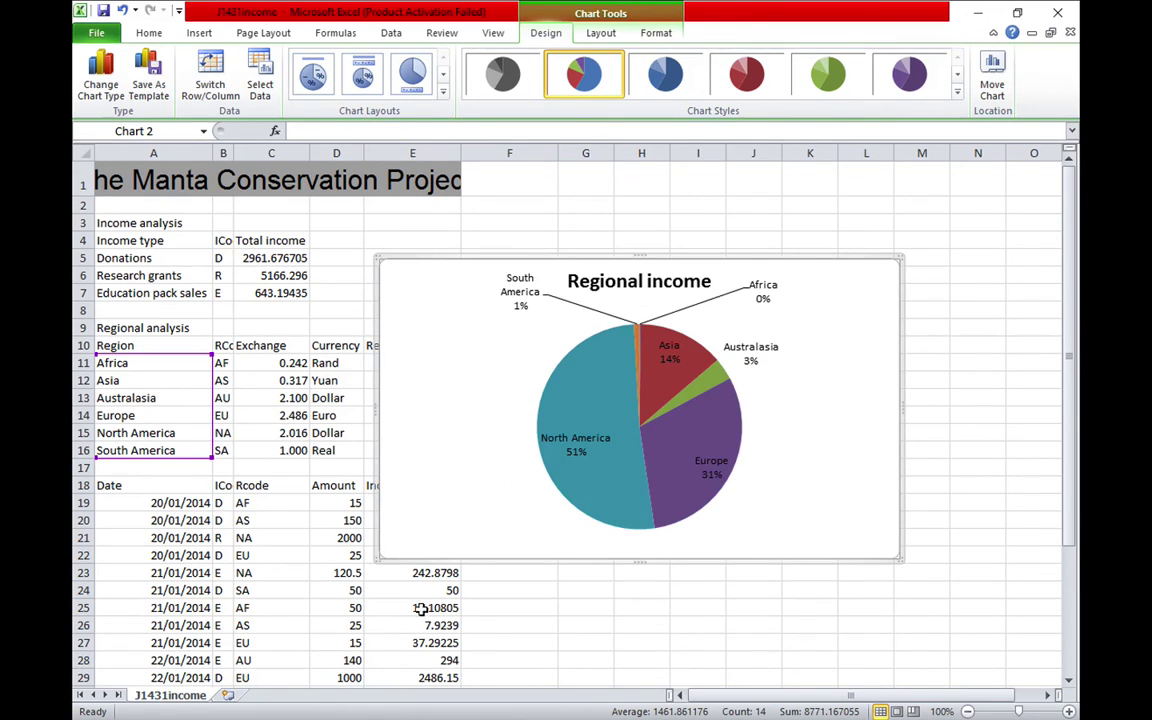
{"action": "left_click_drag", "start_coordinate": [378, 561], "coordinate": [315, 614]}
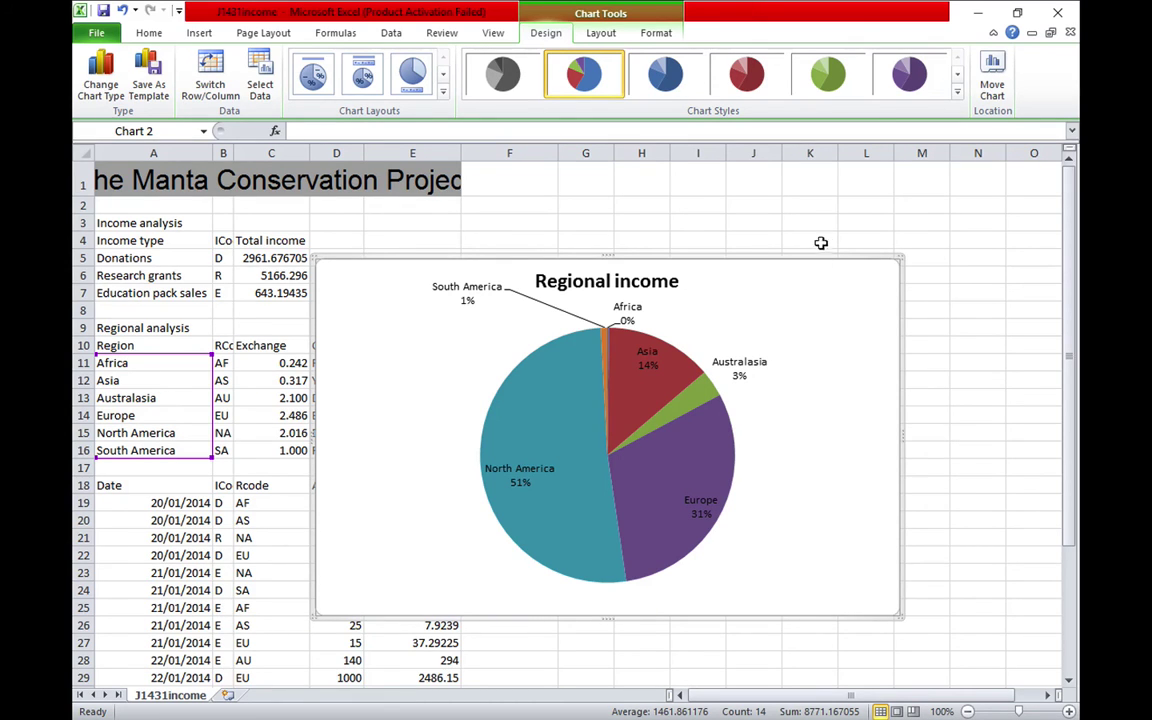
{"action": "left_click_drag", "start_coordinate": [805, 262], "coordinate": [967, 227]}
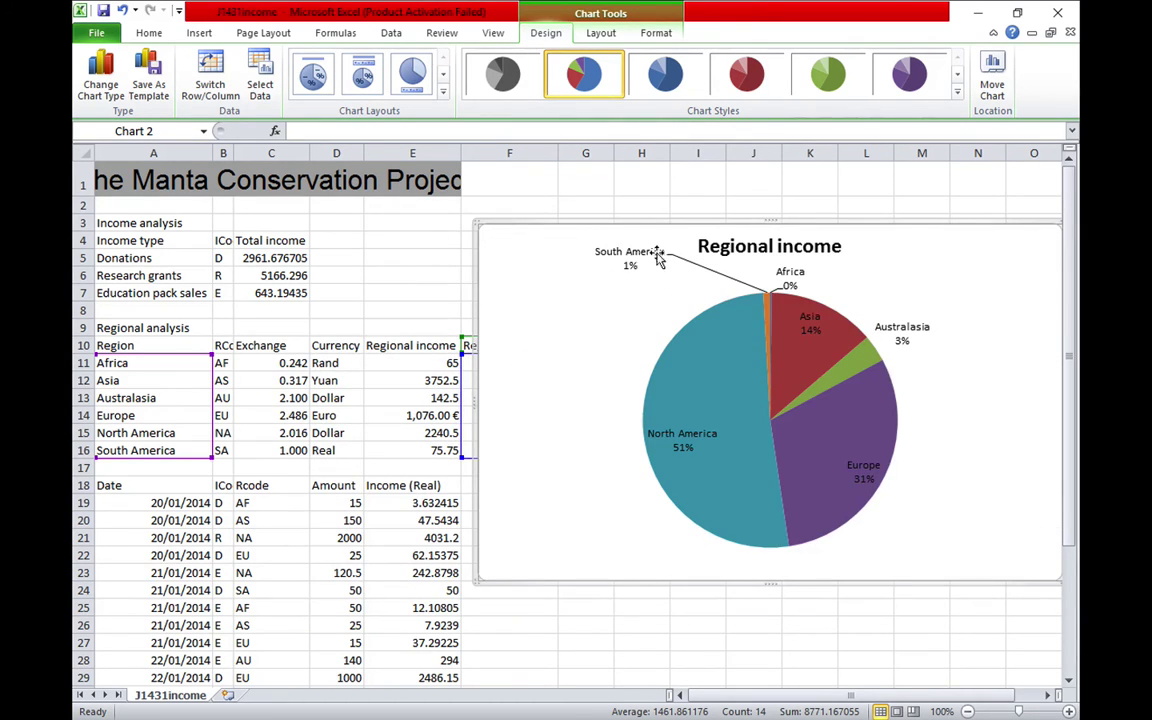
{"action": "left_click_drag", "start_coordinate": [607, 230], "coordinate": [785, 226]}
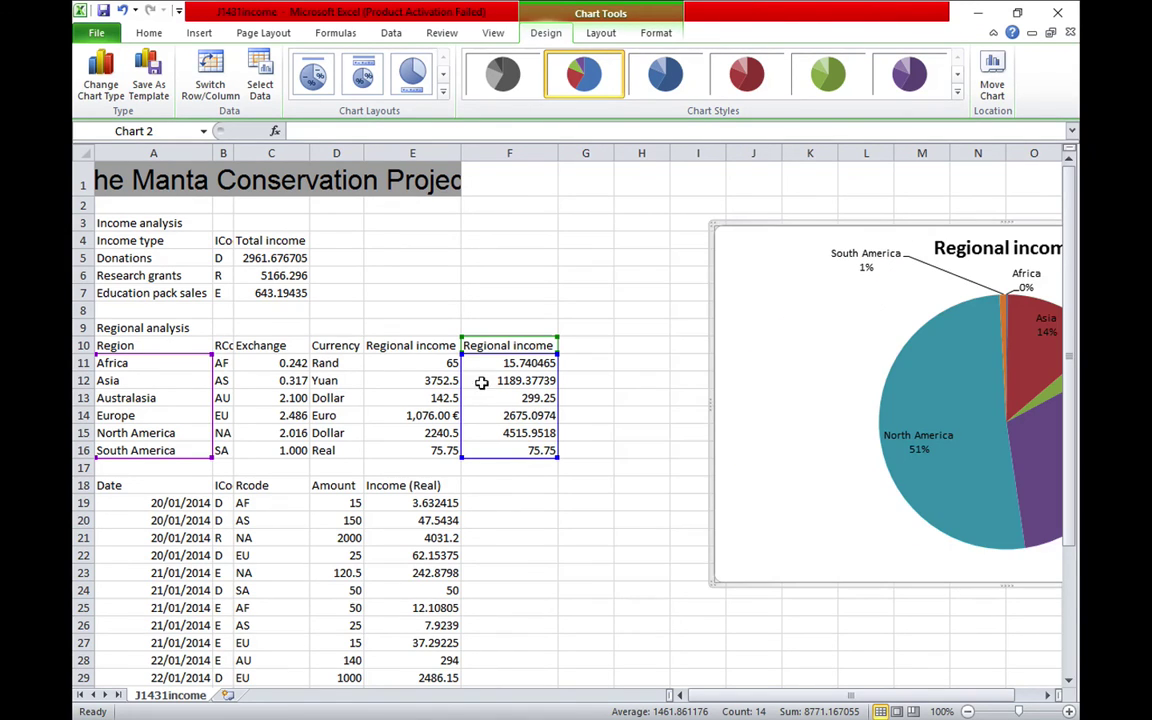
- Examine the conversion formula in F11 and the cells it refers to, leaving it as it is
{"action": "left_click", "coordinate": [673, 300]}
{"action": "left_click", "coordinate": [540, 363]}
{"action": "type", "text": "=E11*C11"}
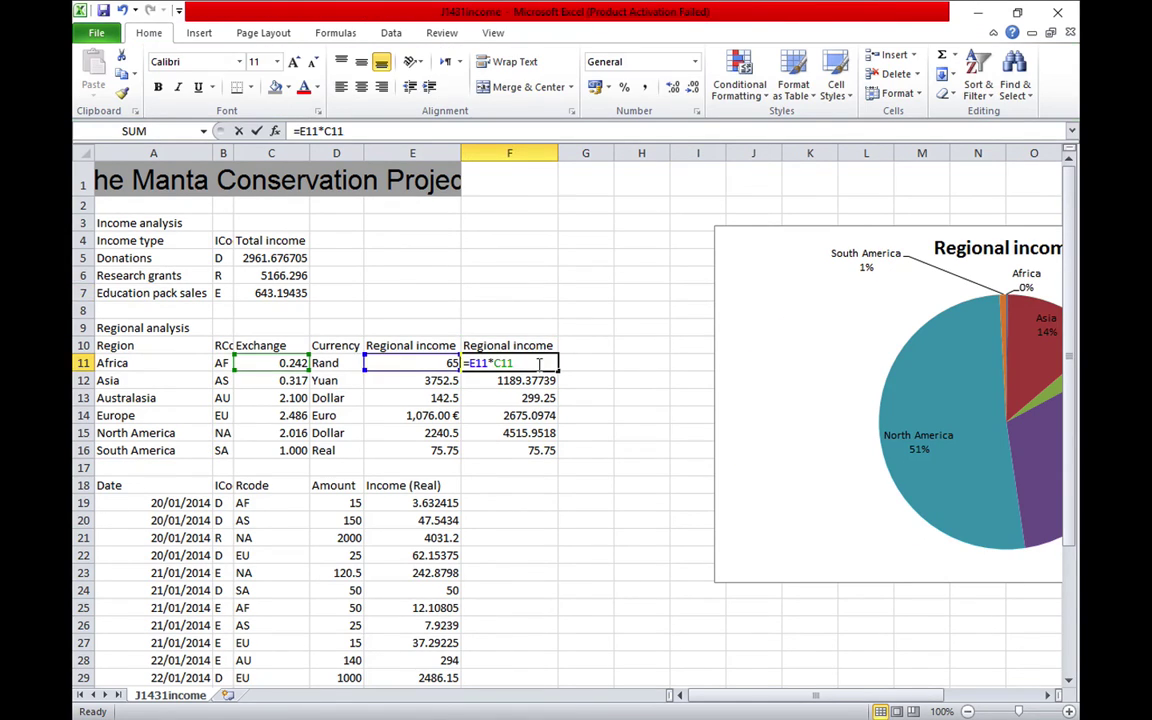
{"action": "left_click", "coordinate": [628, 364]}
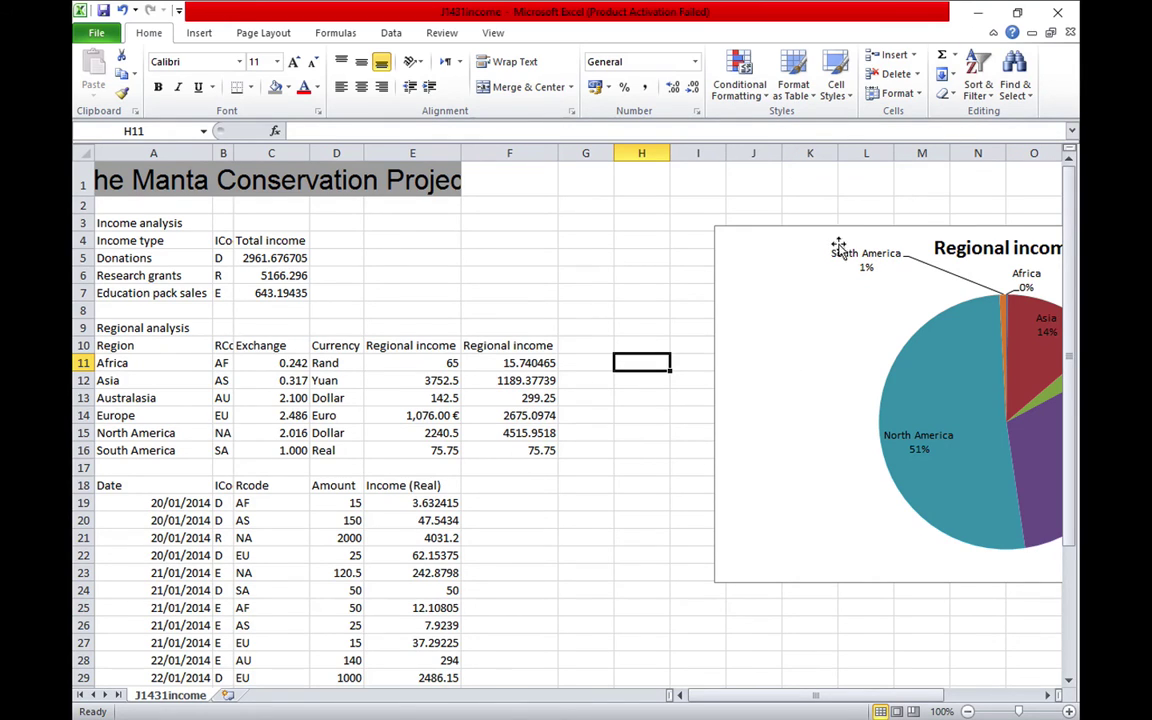
- Move the pie chart closer to the data so that it starts in column H
{"action": "left_click_drag", "start_coordinate": [816, 236], "coordinate": [672, 238]}
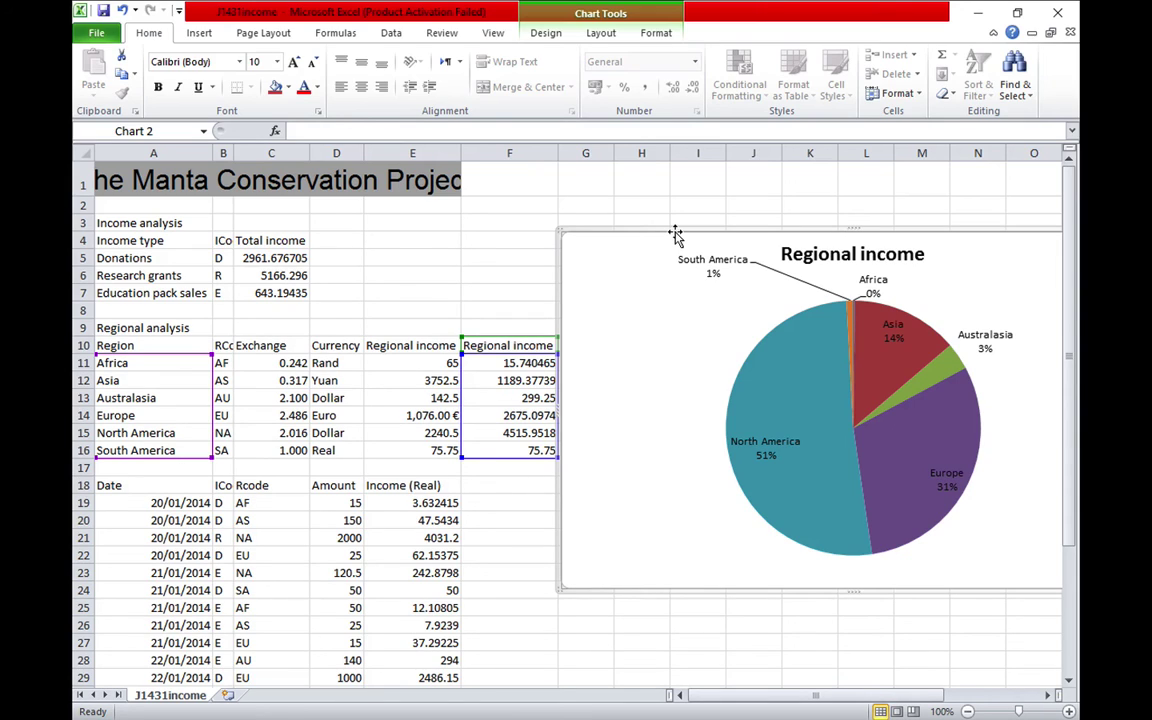
{"action": "left_click_drag", "start_coordinate": [679, 234], "coordinate": [751, 231]}
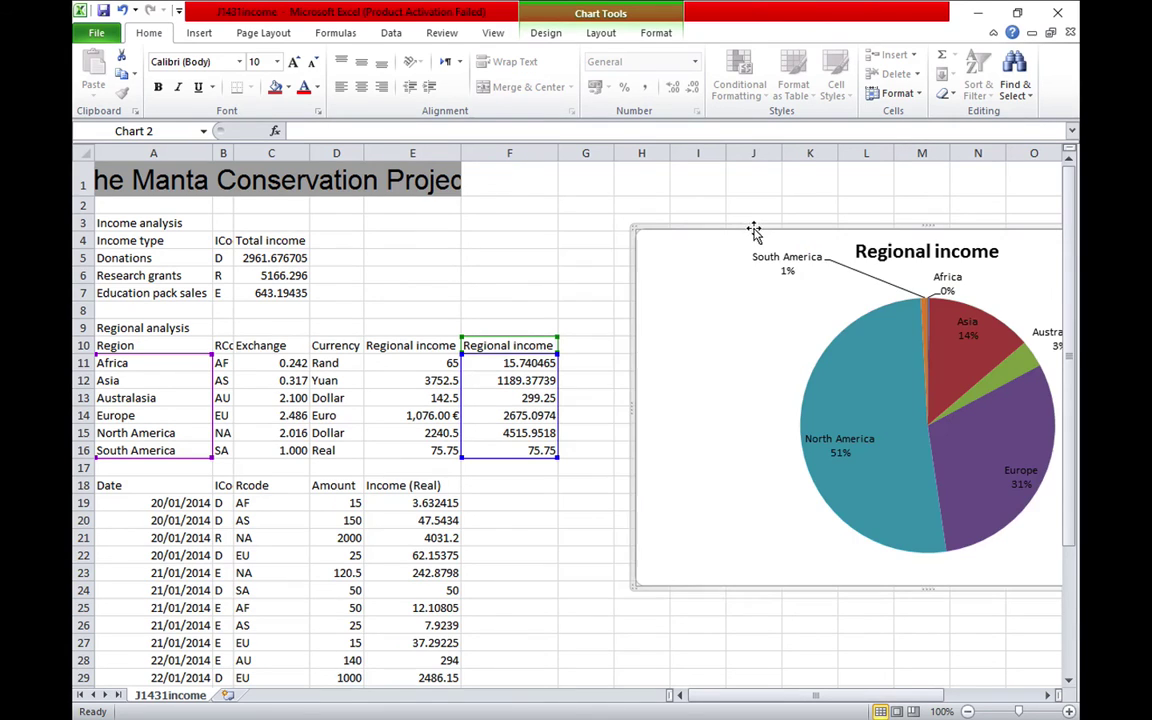
{"action": "left_click", "coordinate": [427, 360]}
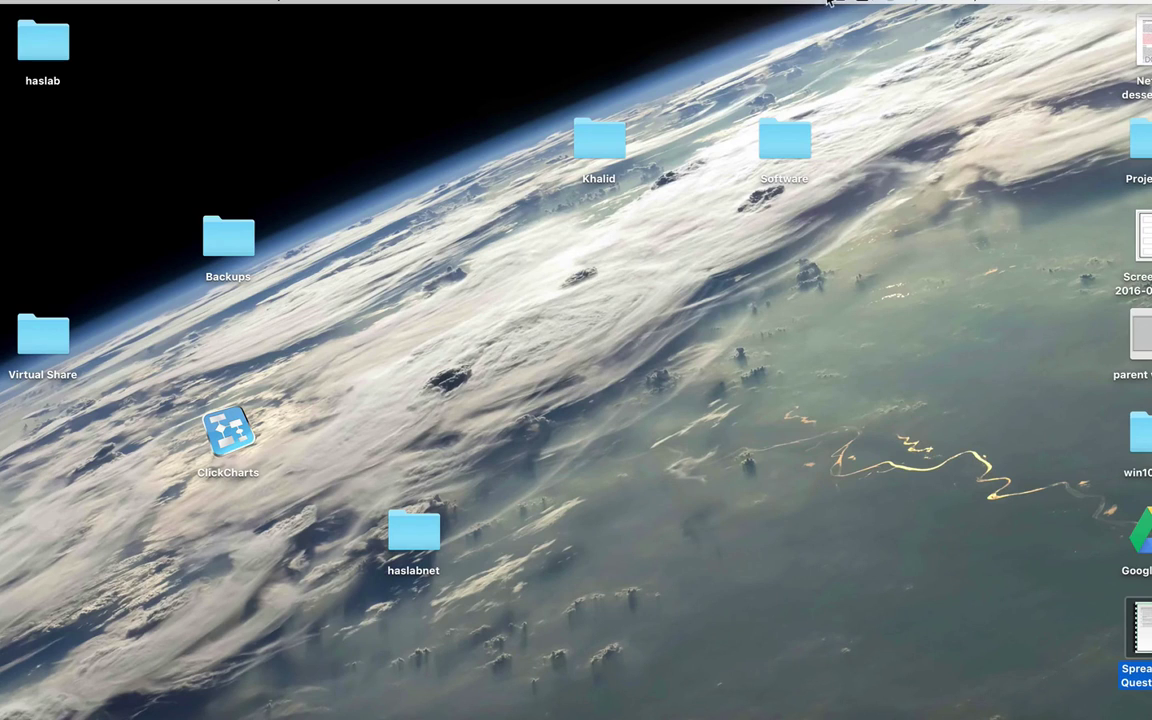
{"action": "left_click", "coordinate": [862, 2]}
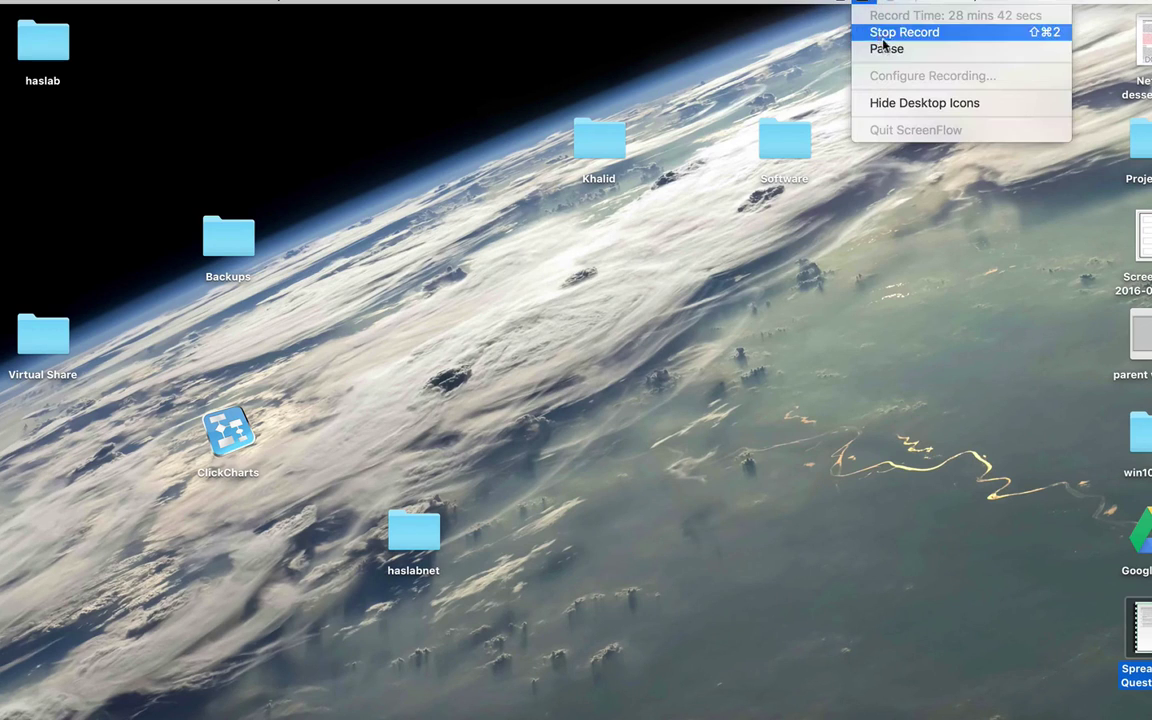